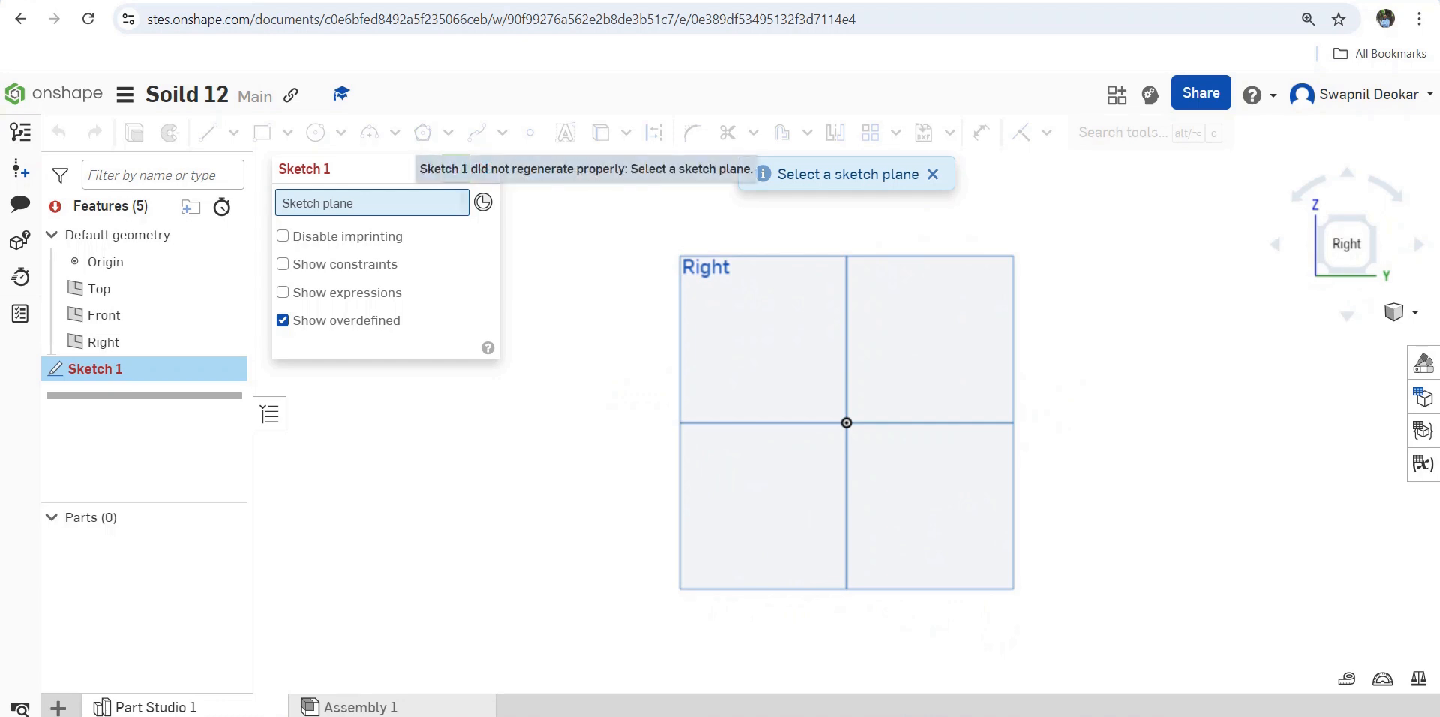
Start the sketch on the Right plane and draw two concentric circles on the vertical axis above the origin, the inner about 40 mm in diameter.
left_click(765, 354)
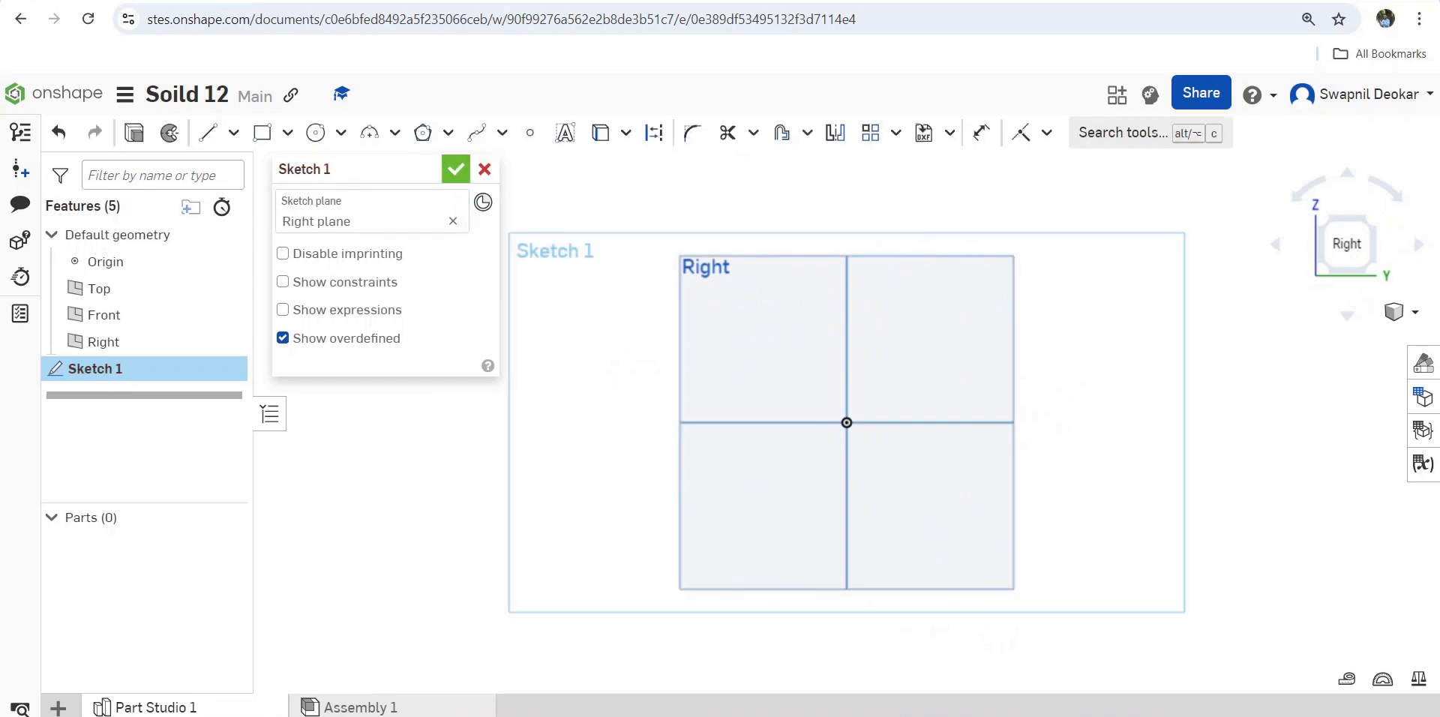
left_click(316, 132)
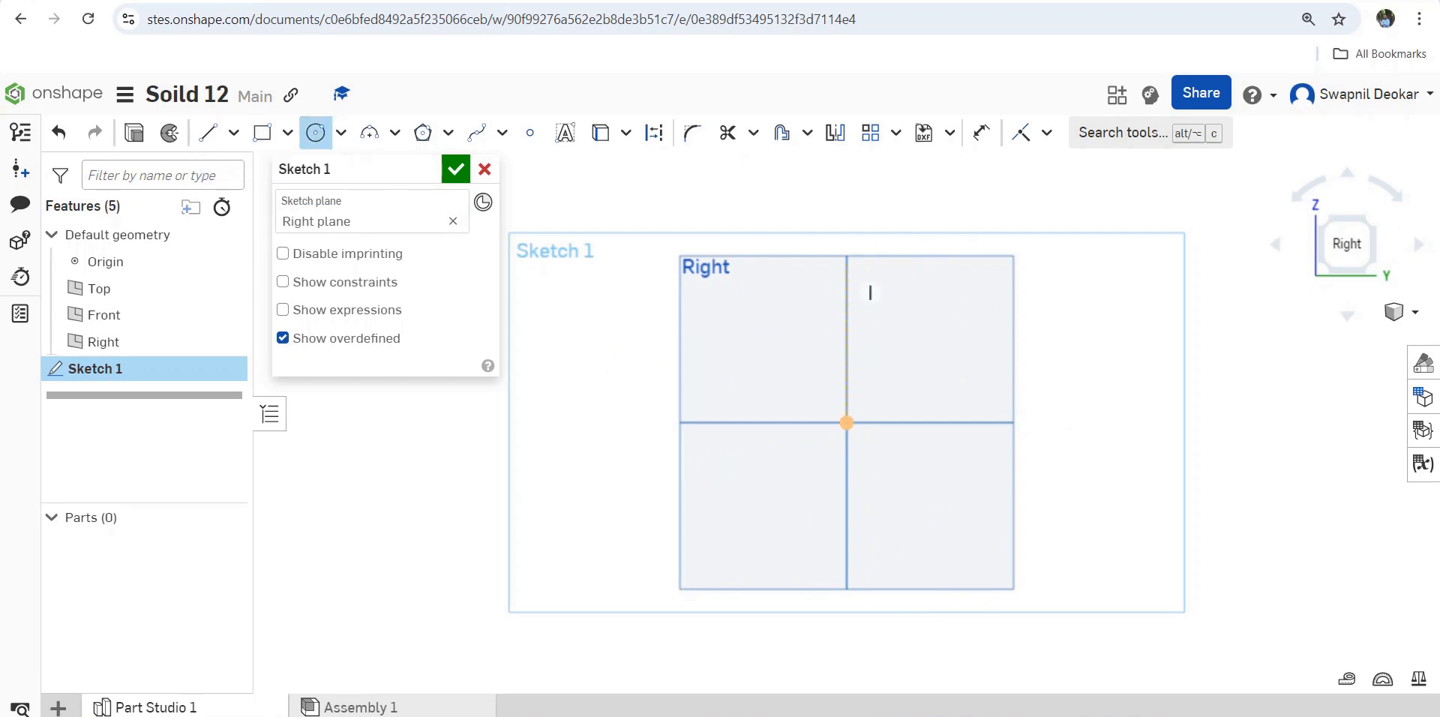
left_click(847, 294)
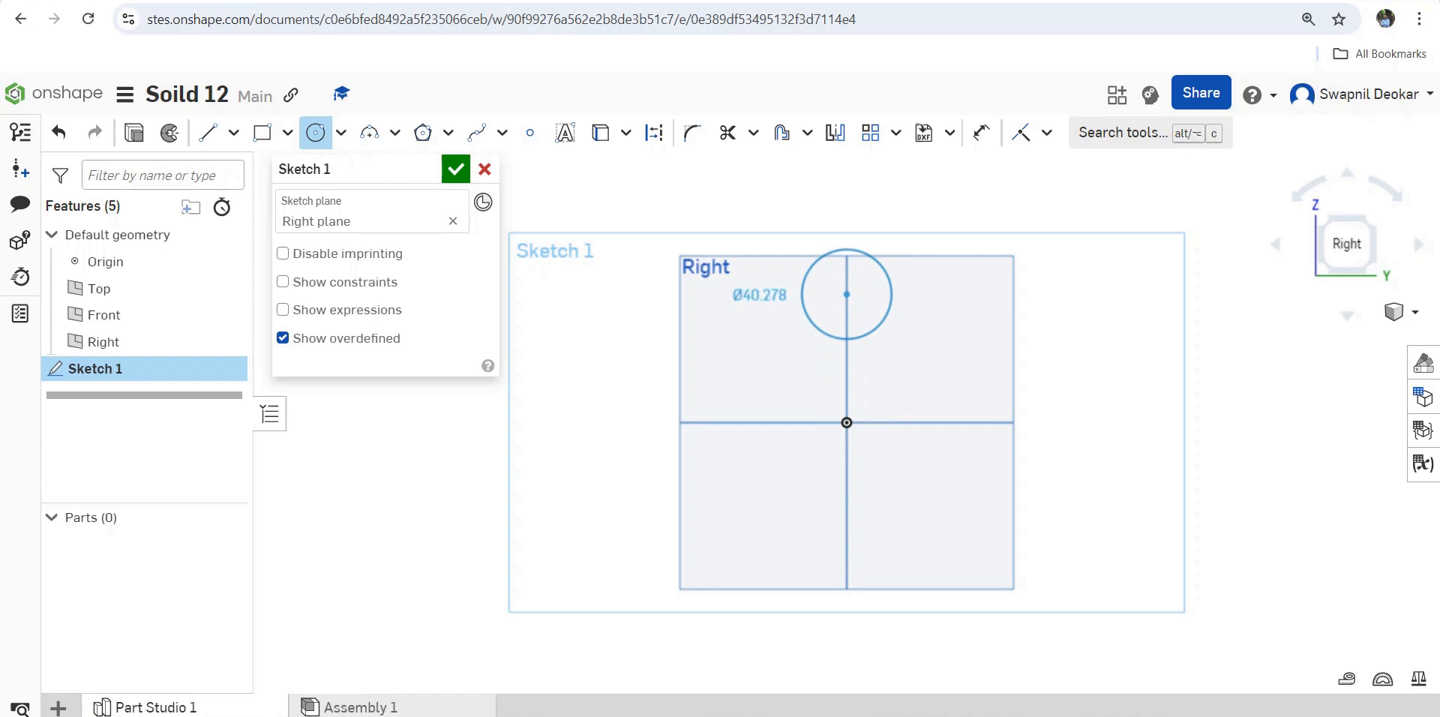
left_click(879, 325)
left_click(847, 294)
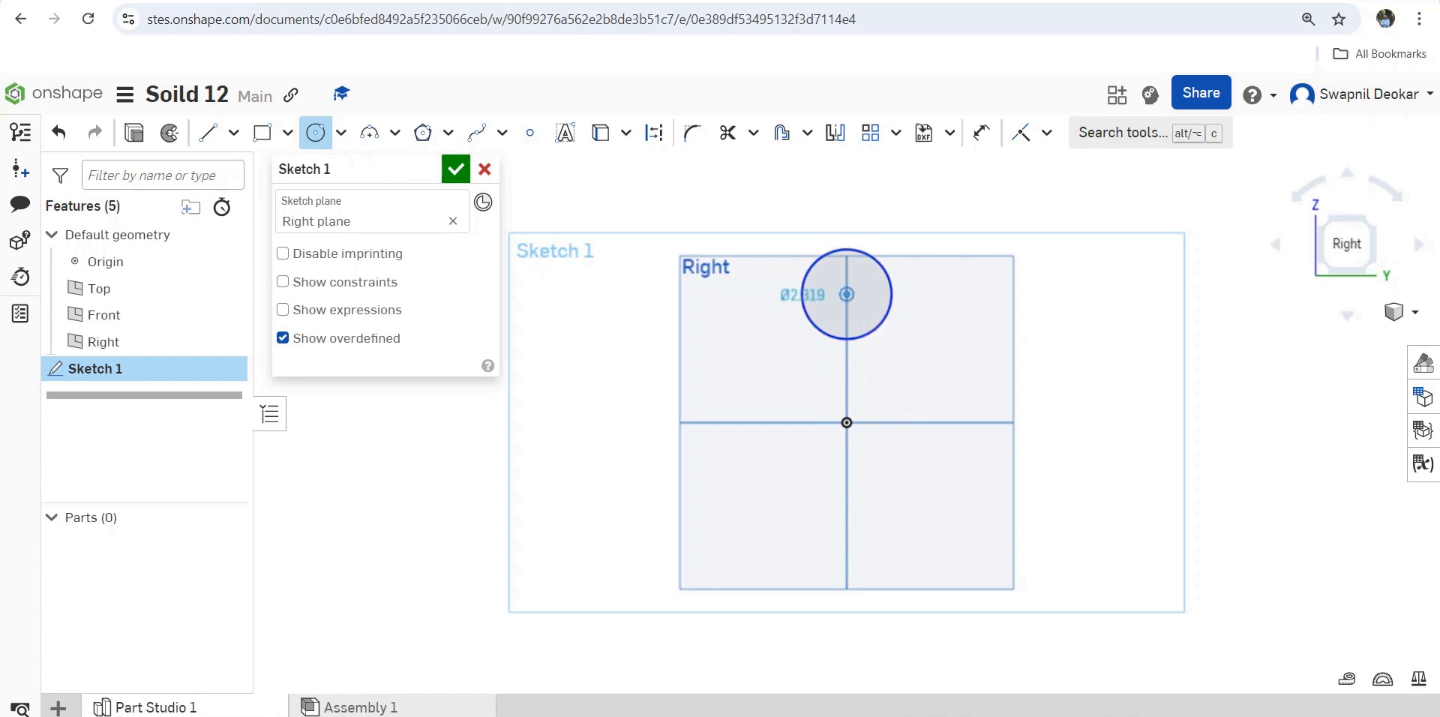
left_click(901, 349)
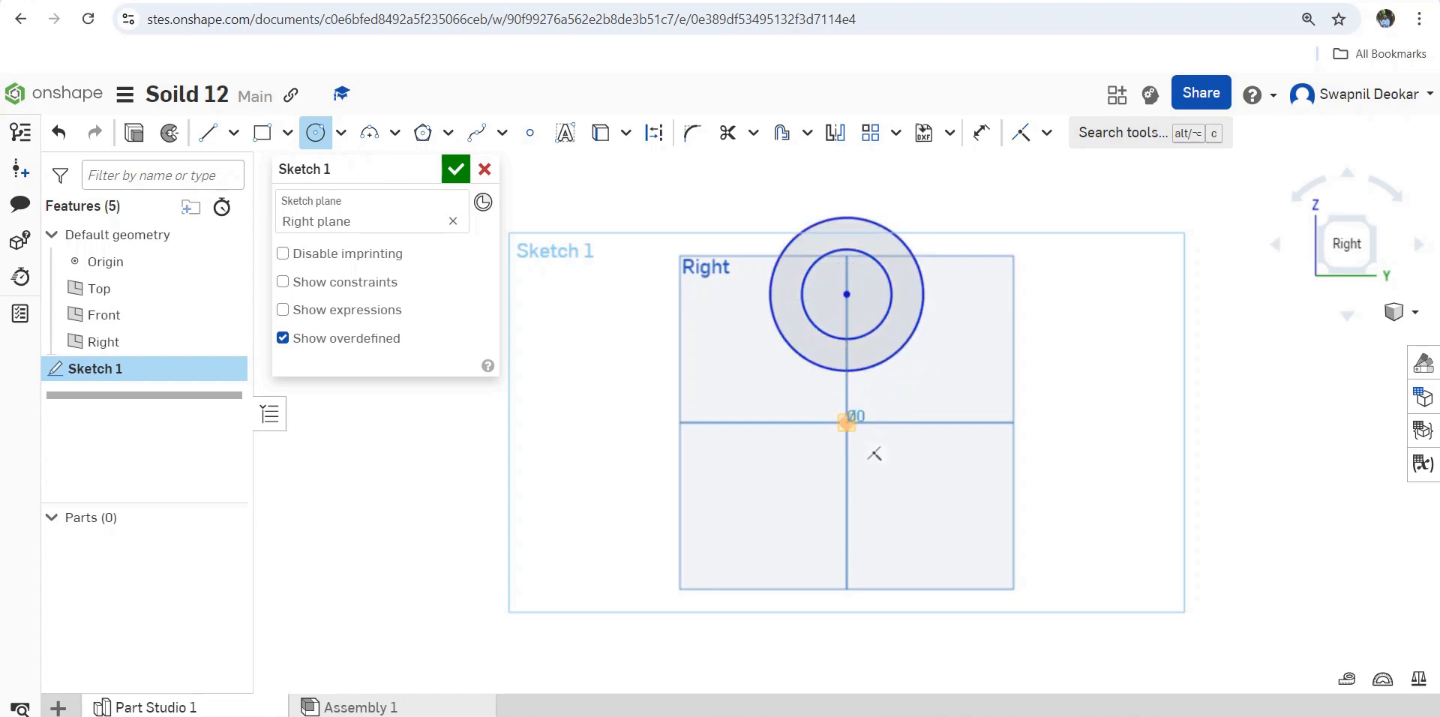
Draw two concentric circles centred on the origin, about 66 mm and 95 mm in diameter.
left_click(846, 422)
left_click(906, 466)
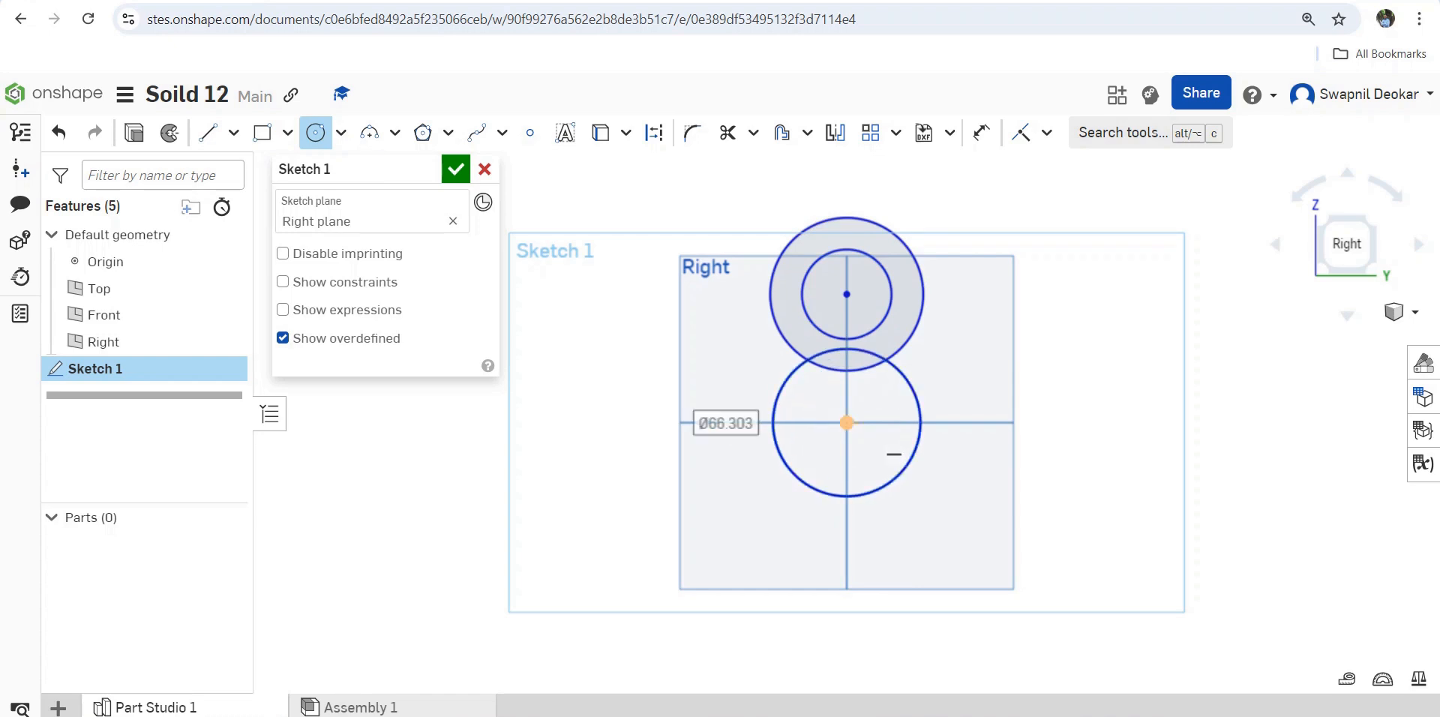
left_click(847, 422)
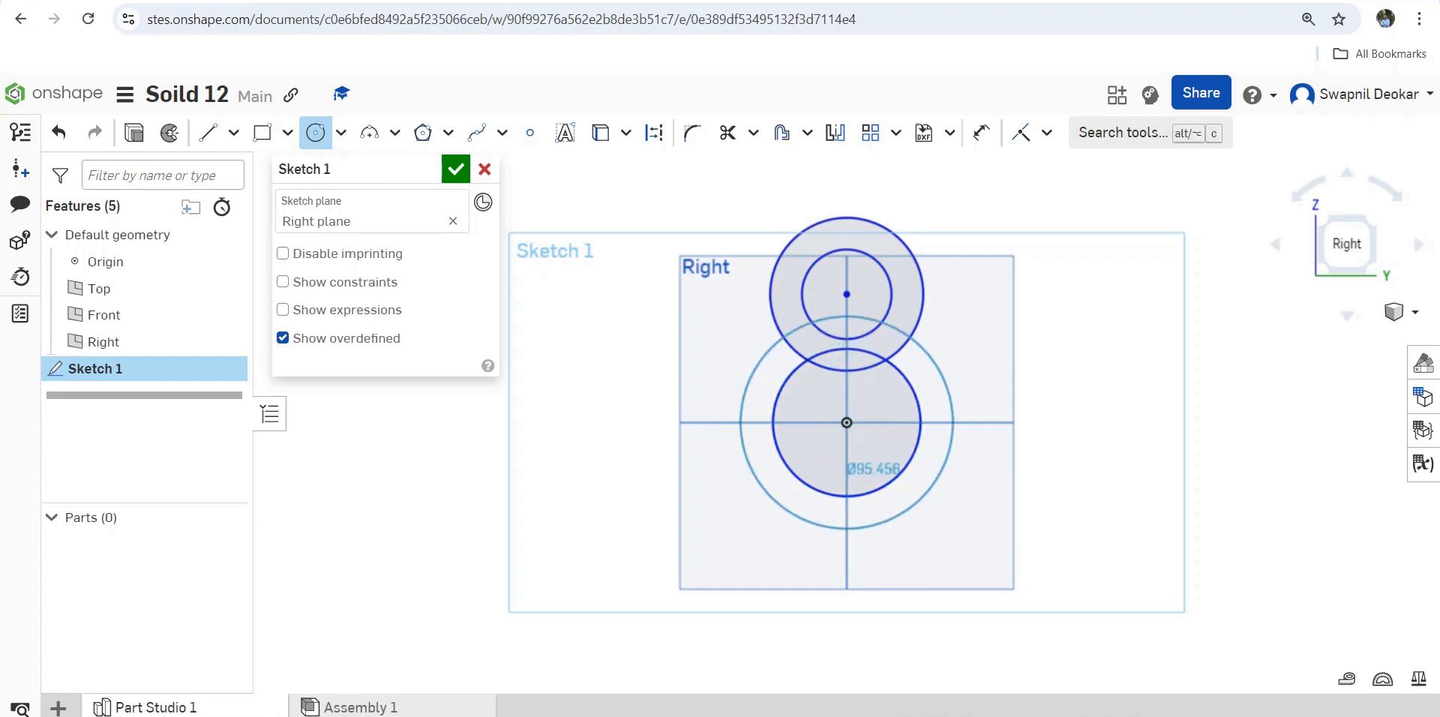
left_click(953, 424)
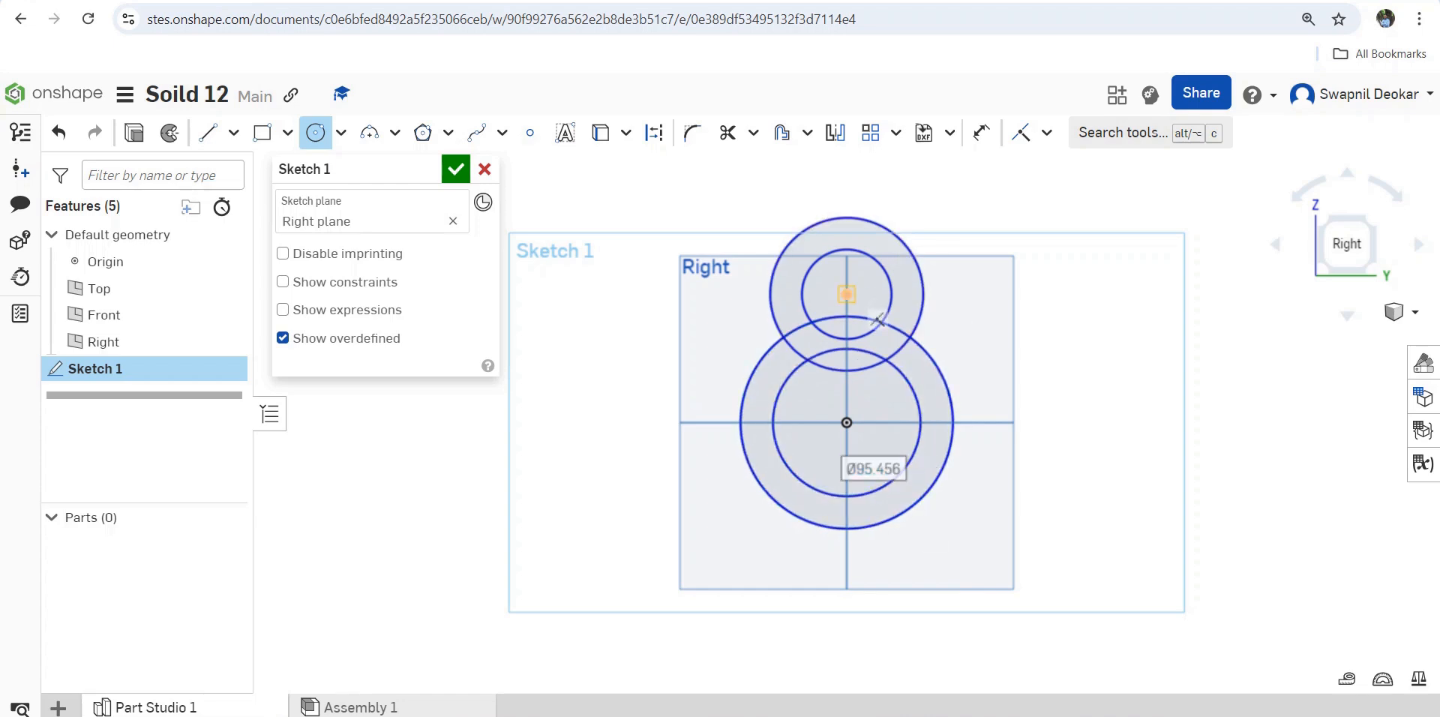
left_click(847, 294)
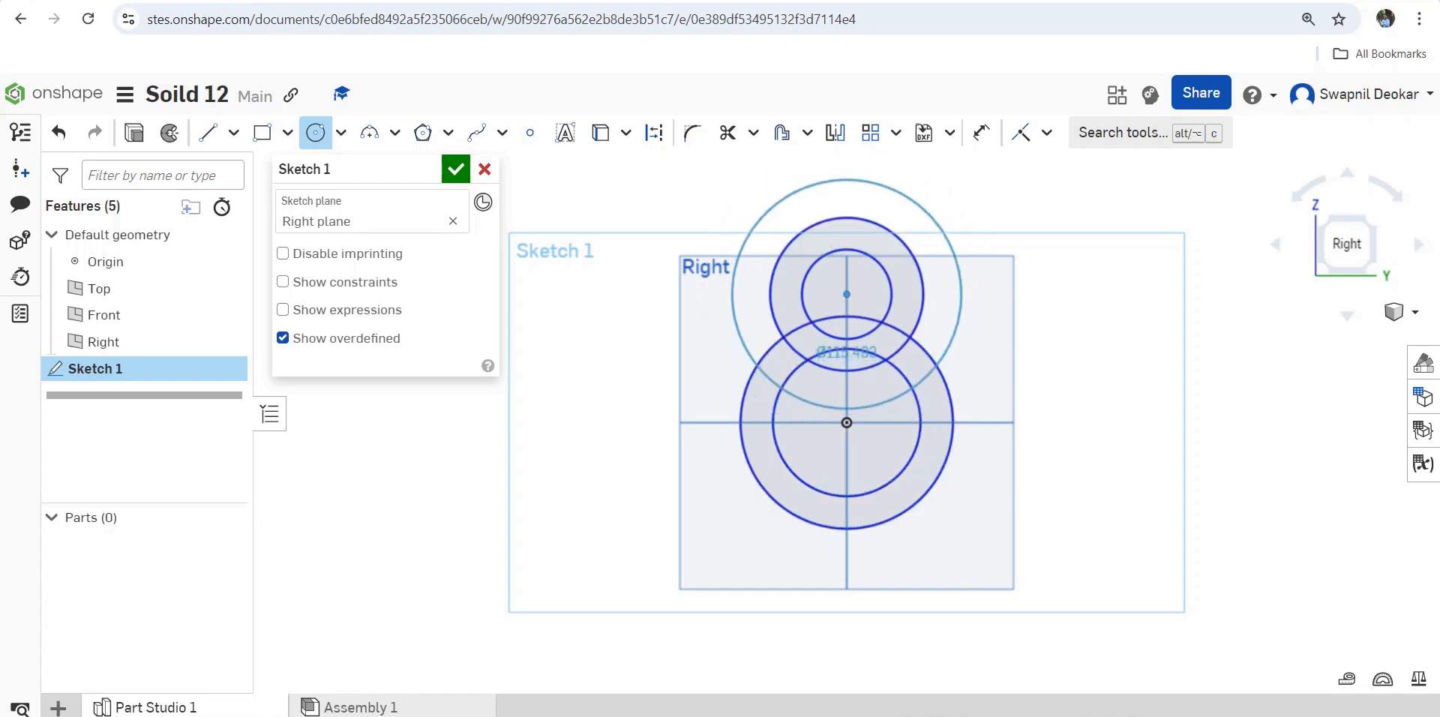
Dimension the vertical distance between the upper circles' centre and the origin as 44 mm.
left_click(981, 133)
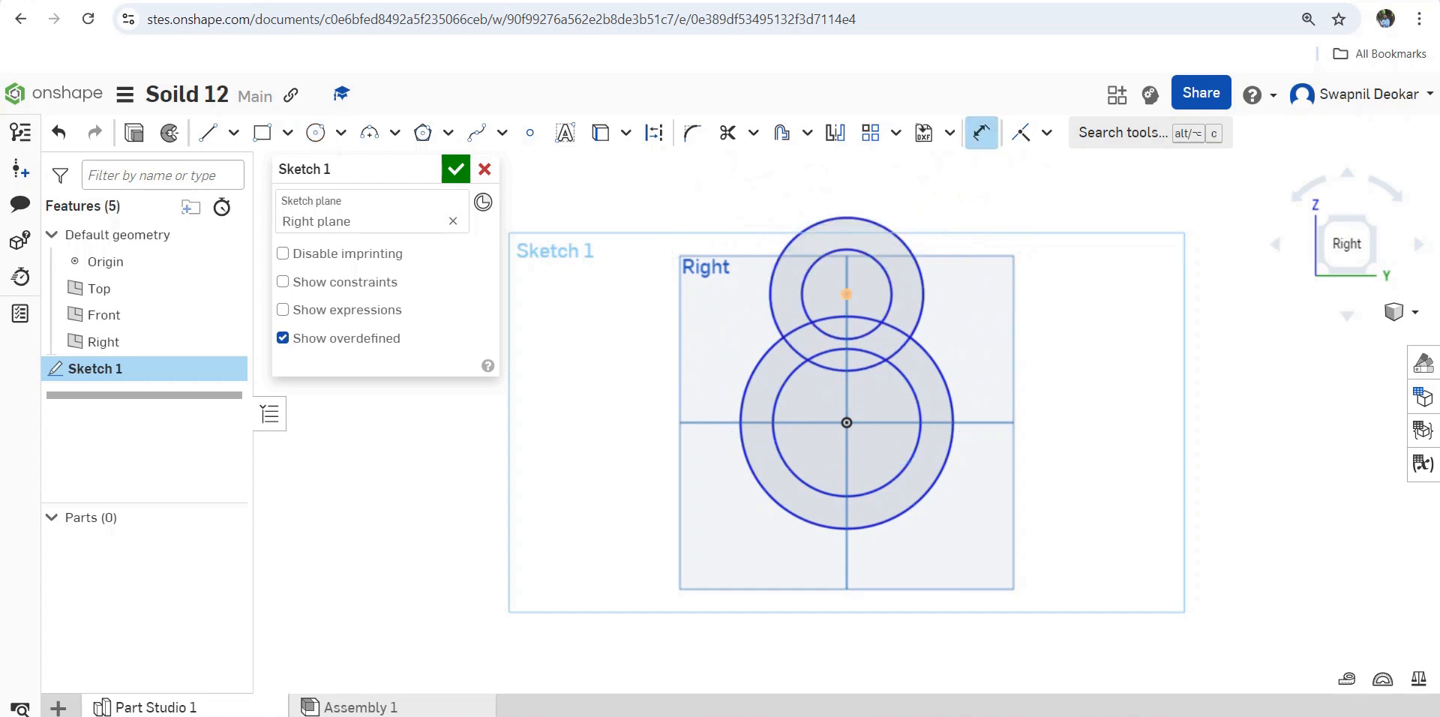
left_click(847, 294)
left_click(847, 422)
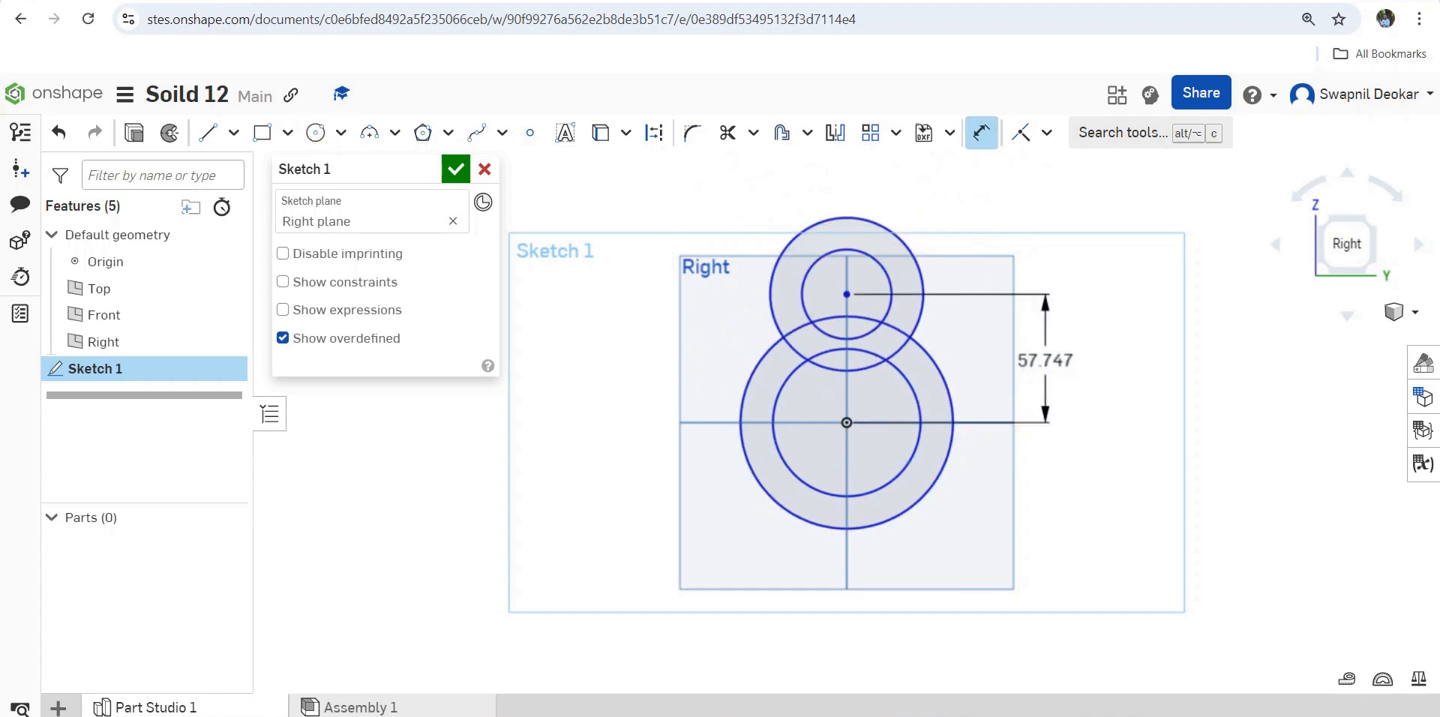
left_click(1047, 362)
type("44")
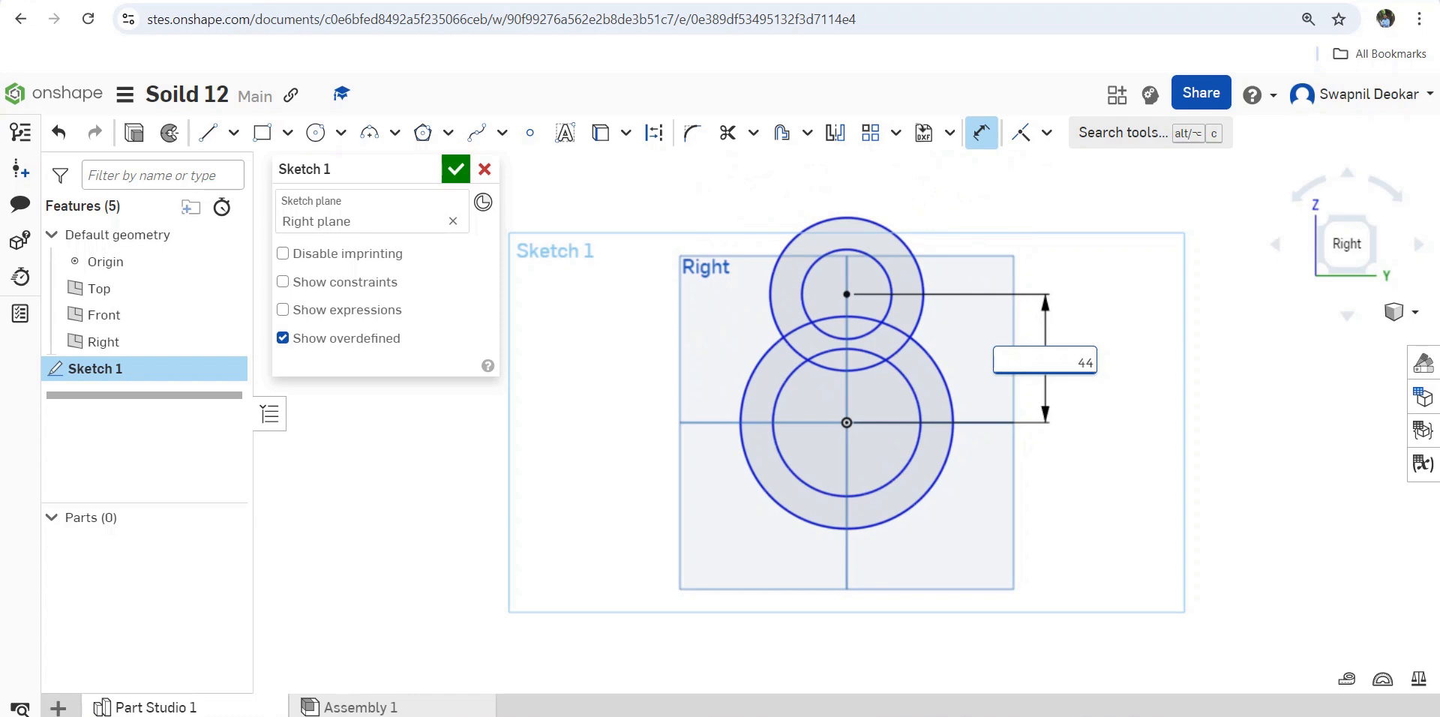
key("Return")
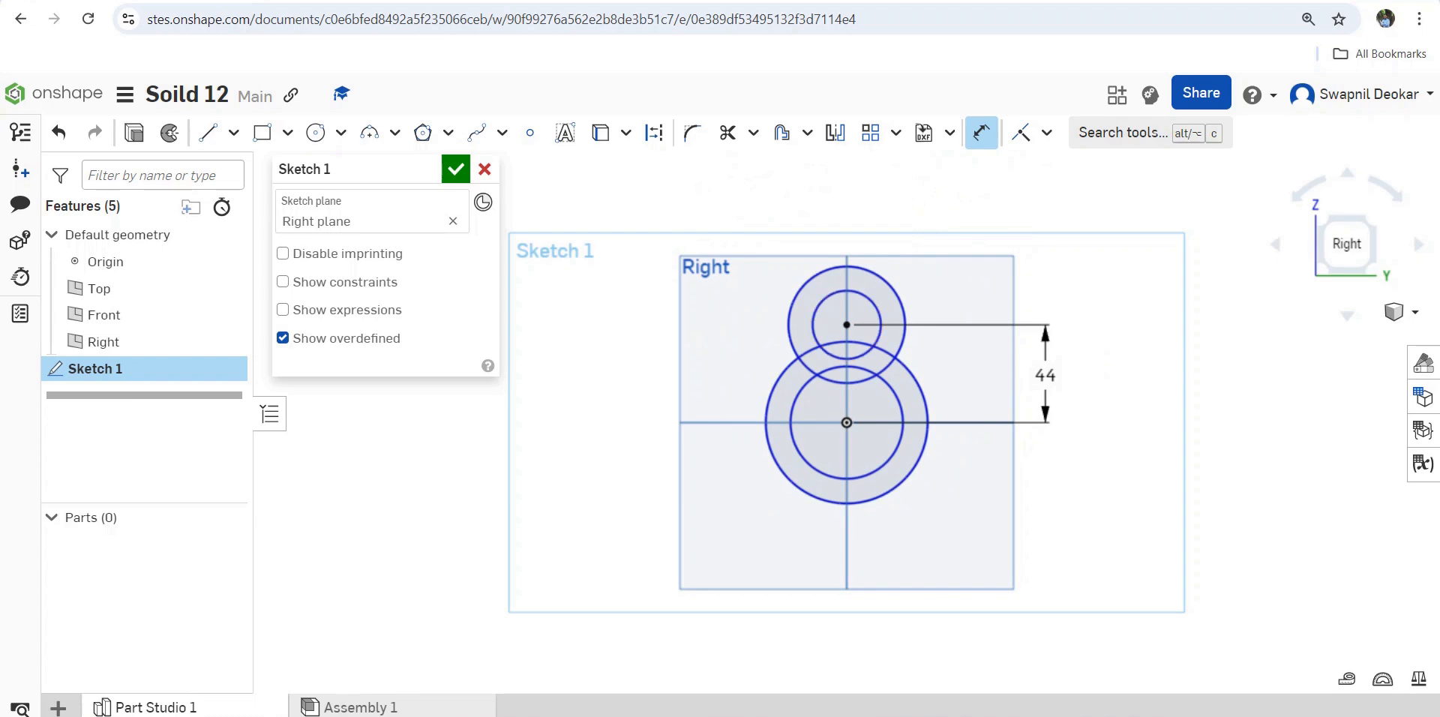
Dimension the upper concentric circles with a 12 mm inner diameter and a 20 mm outer diameter.
left_click(879, 305)
left_click(1027, 232)
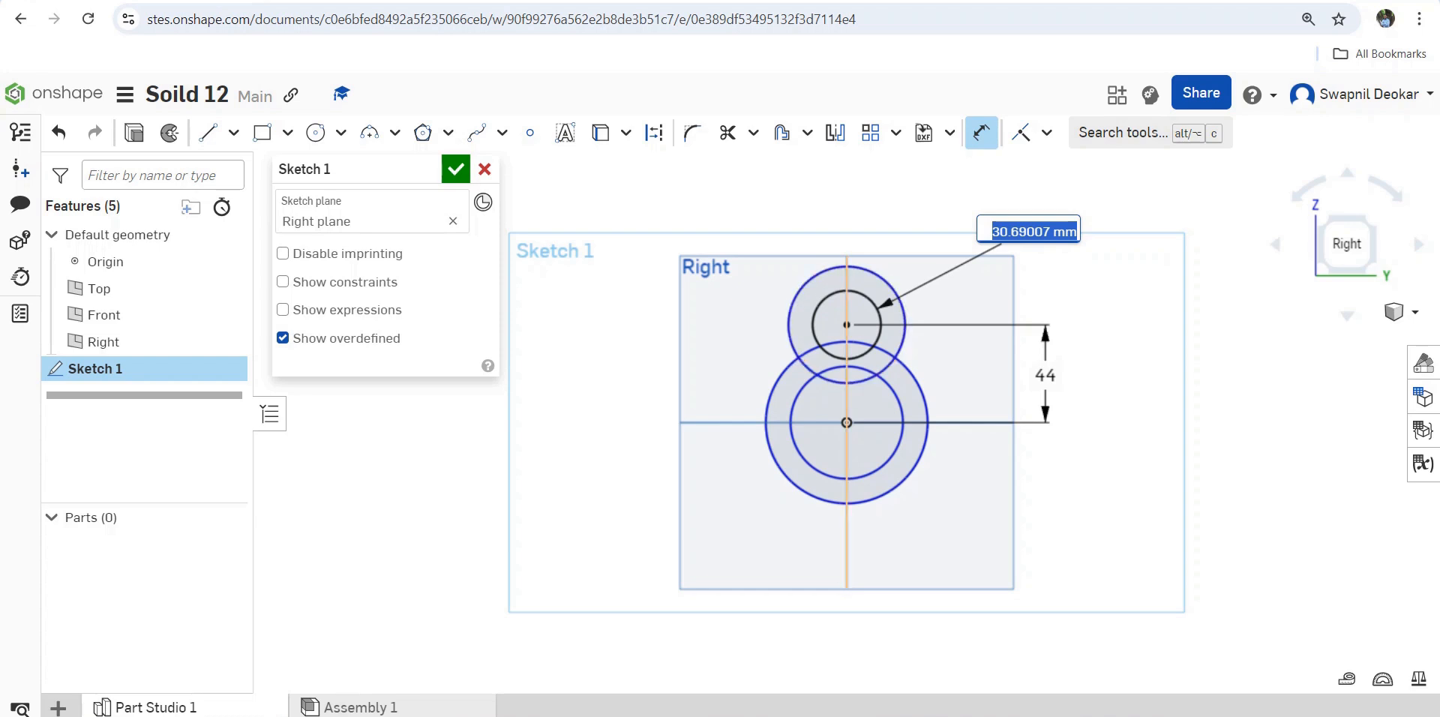
type("12")
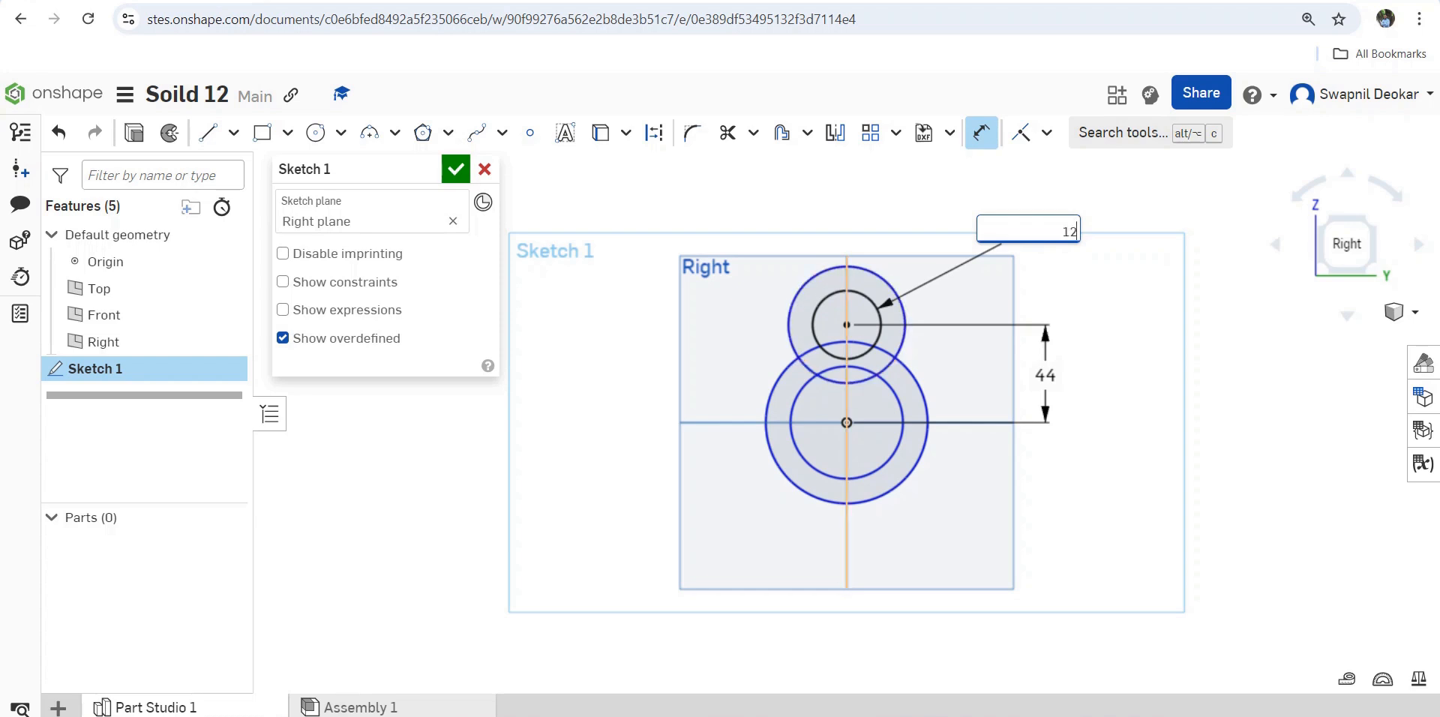
key("Return")
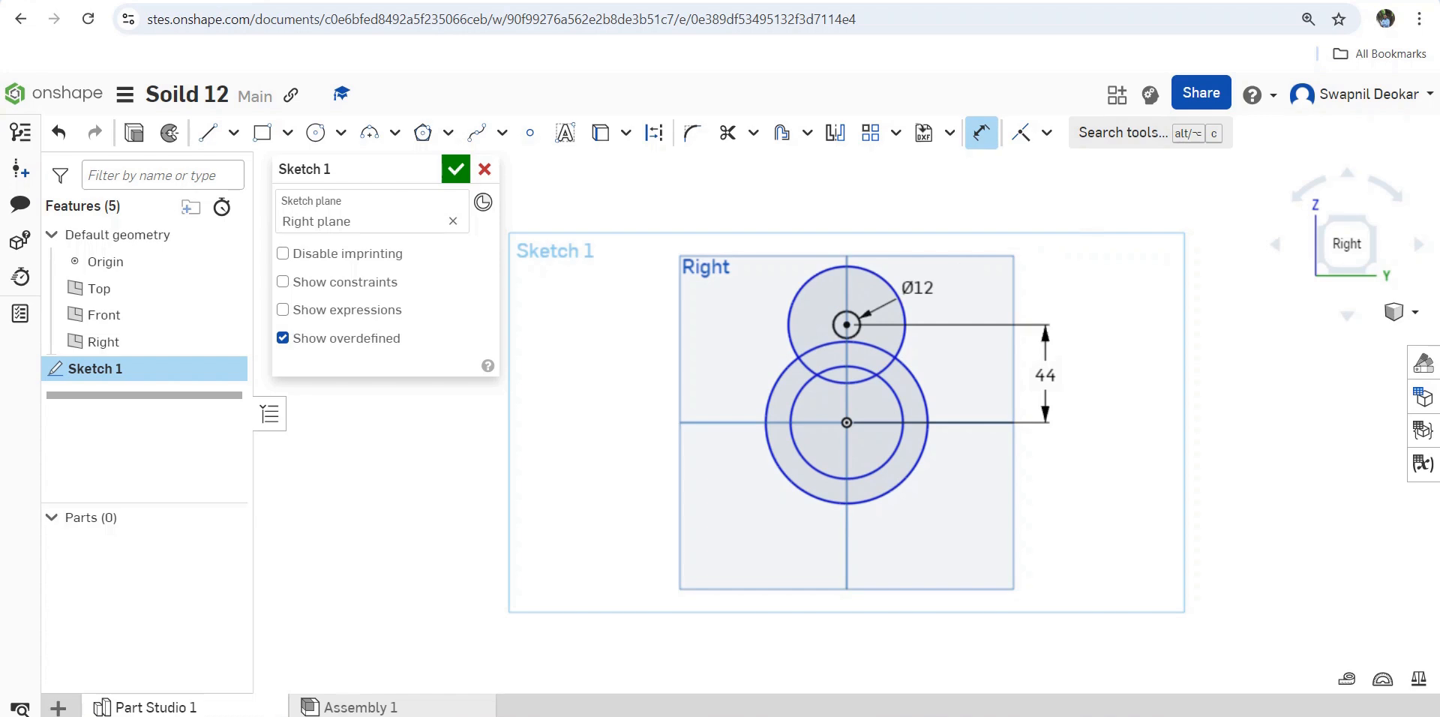
left_click(891, 286)
left_click(989, 233)
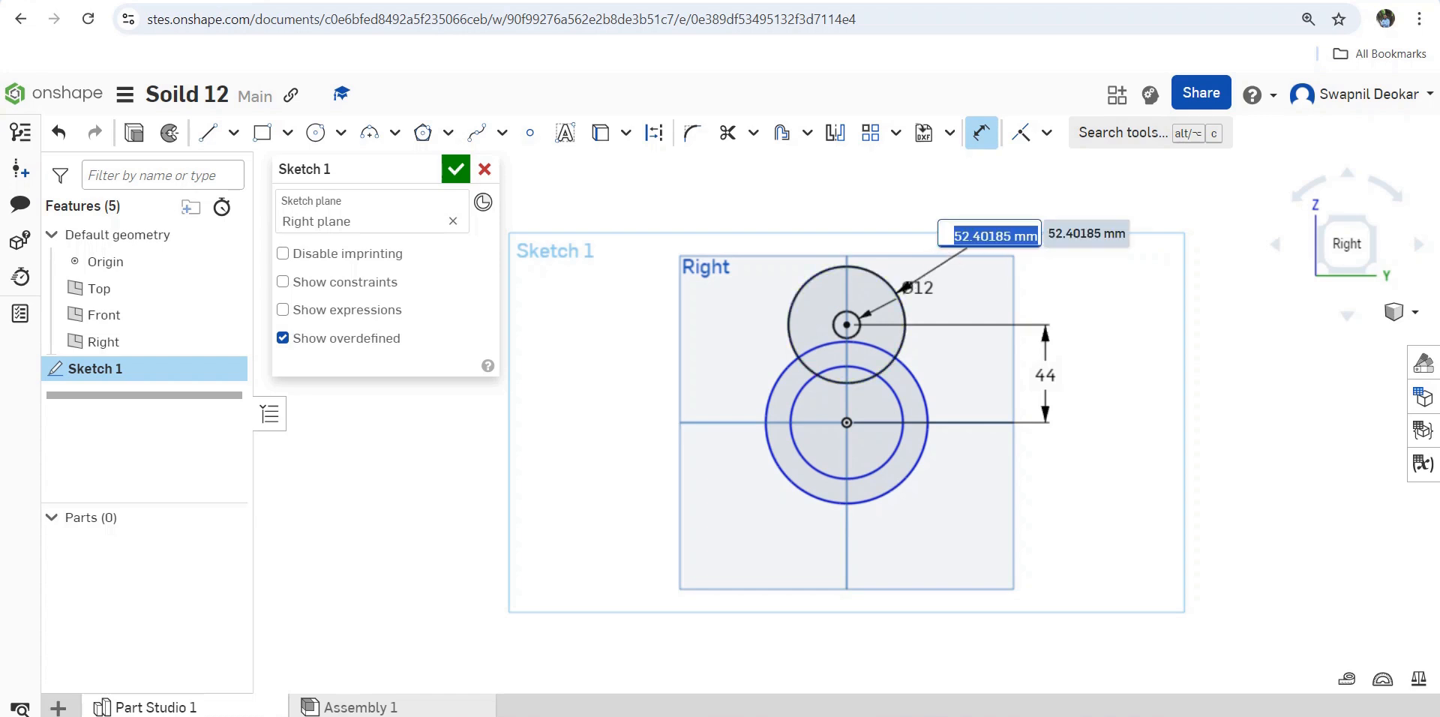
type("20")
key("Return")
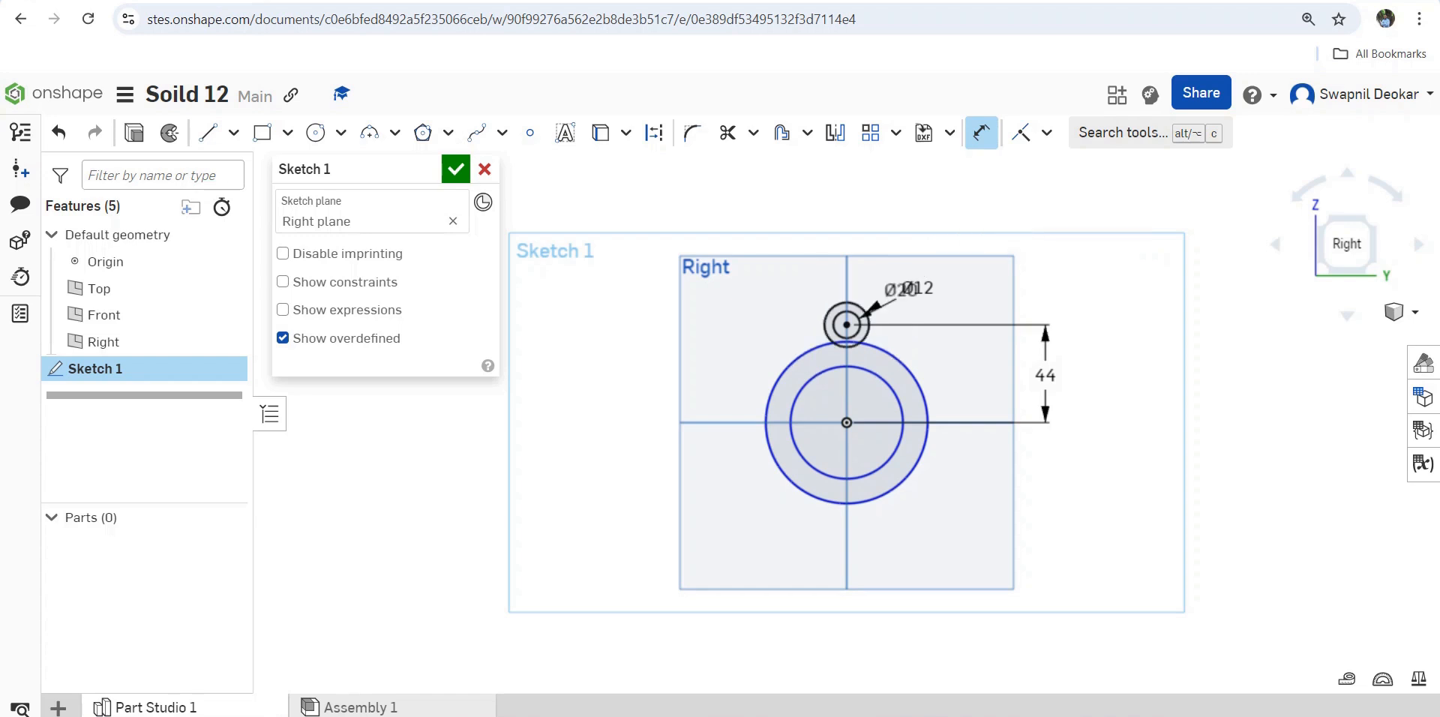
Dimension the concentric circles at the origin, setting the larger drawn circle to 36 mm diameter and the other to 24 mm.
scroll(872, 339, "up", 5)
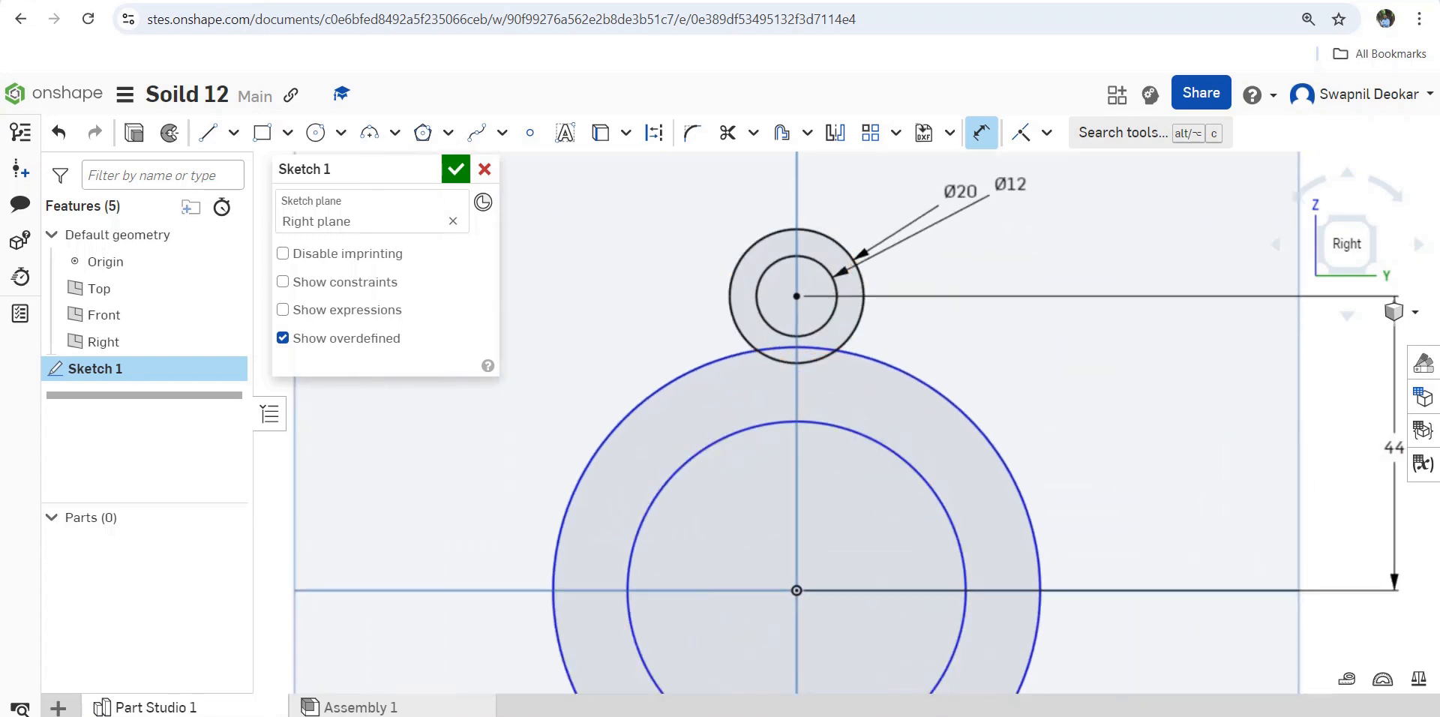
left_click(990, 442)
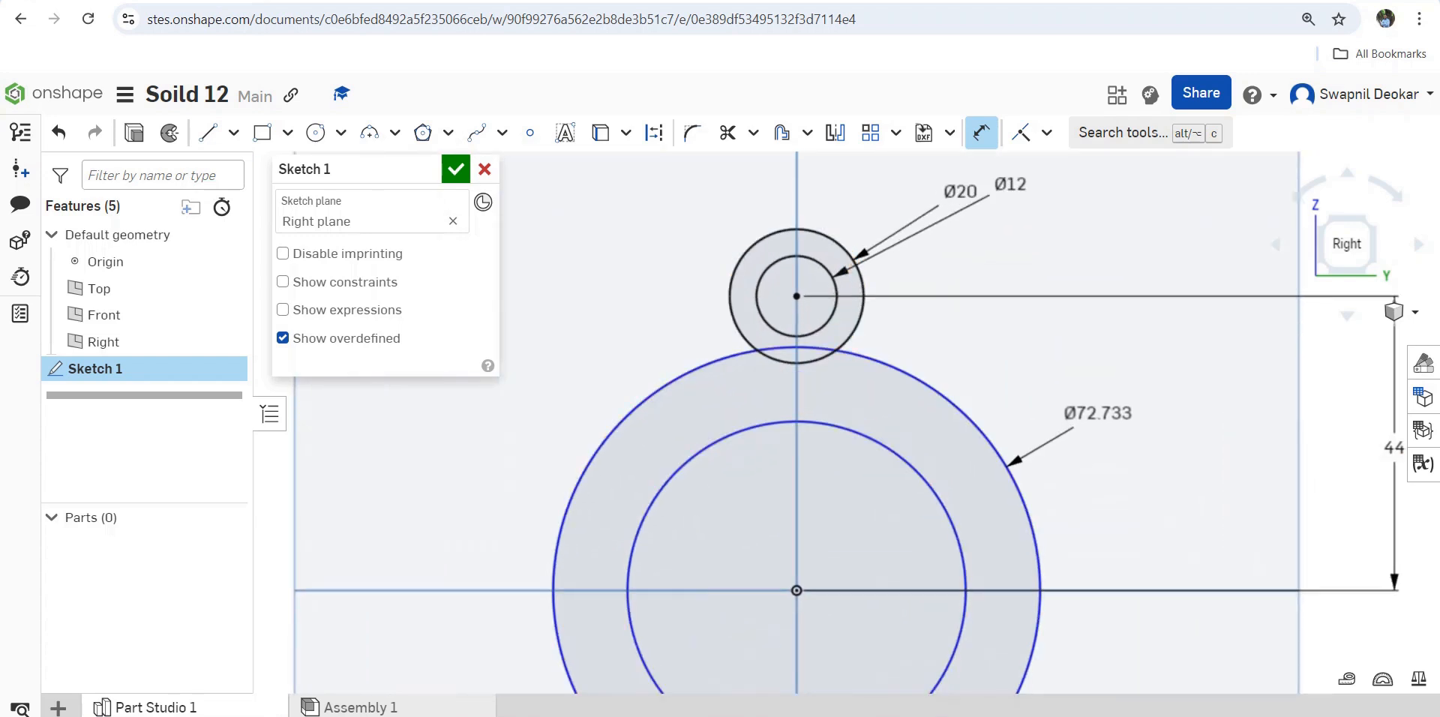
left_click(1106, 411)
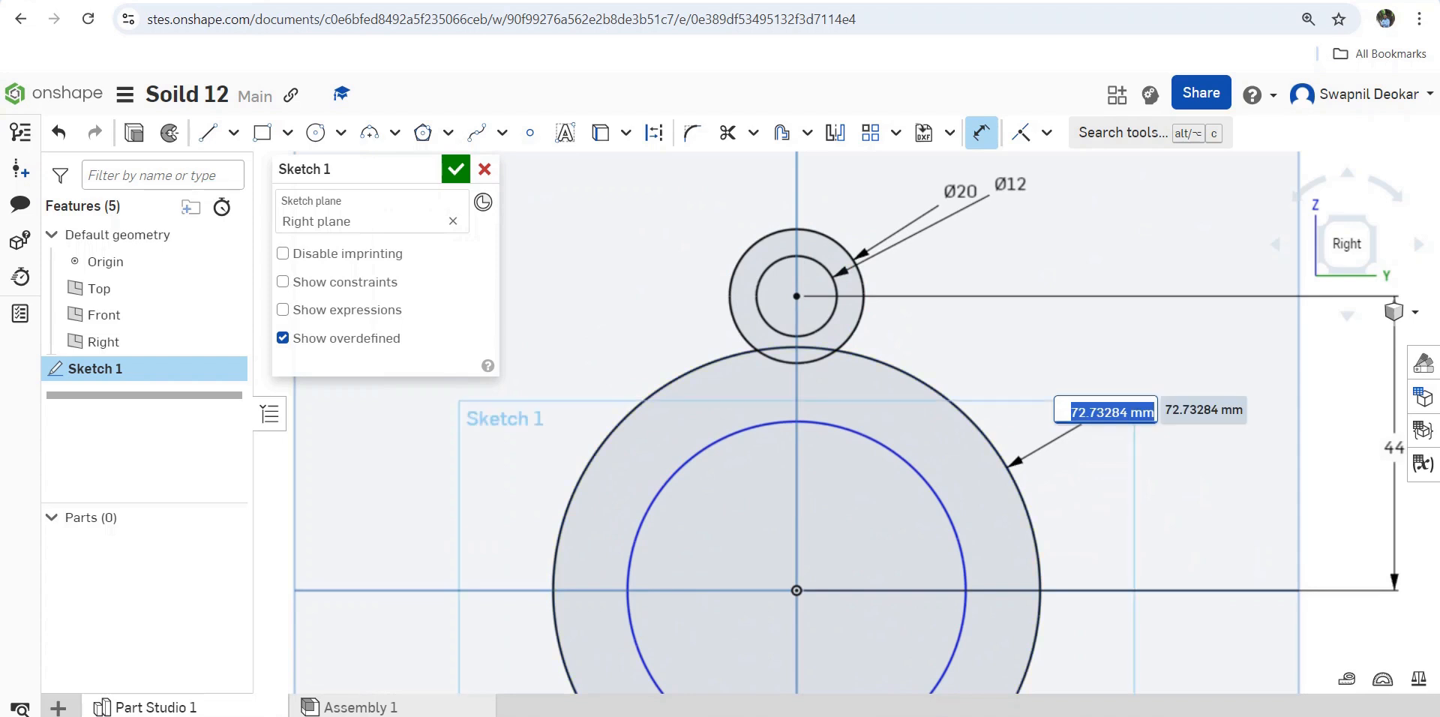
type("36")
key("Return")
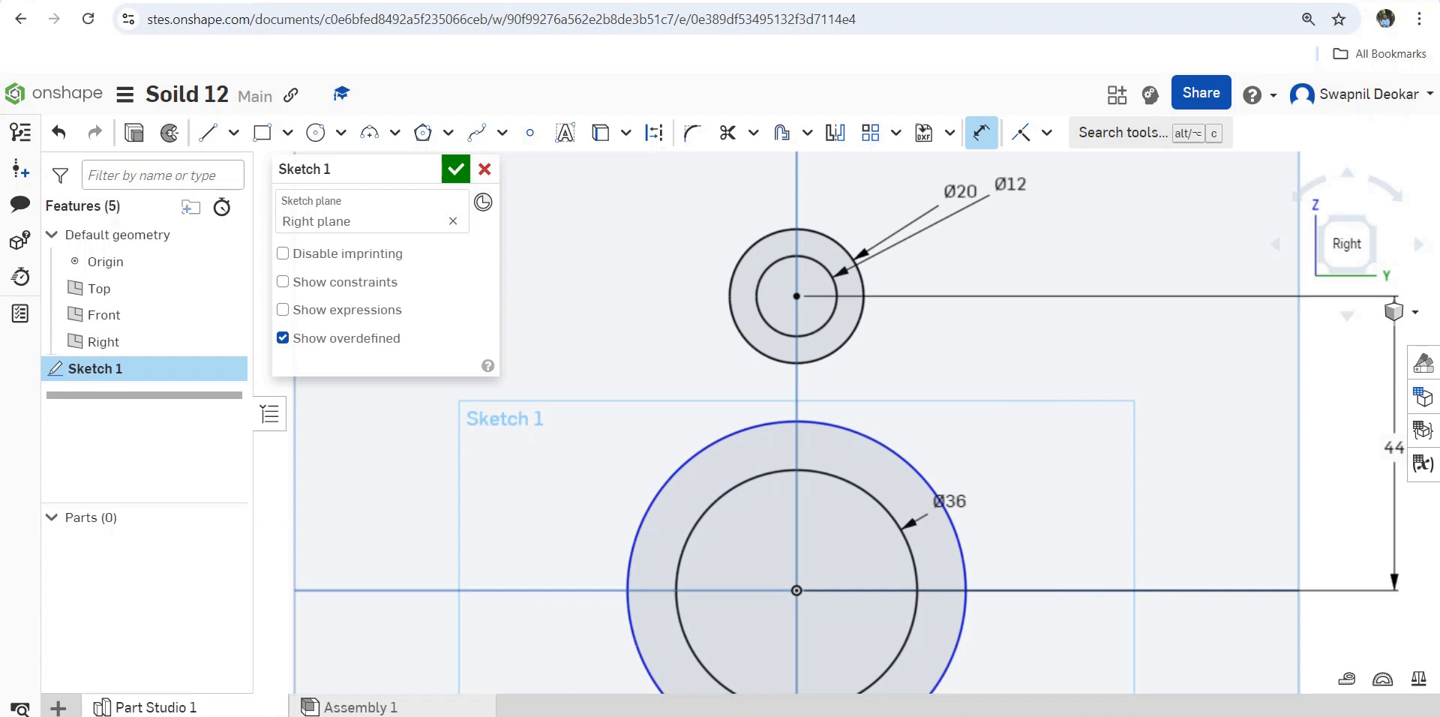
left_click(959, 538)
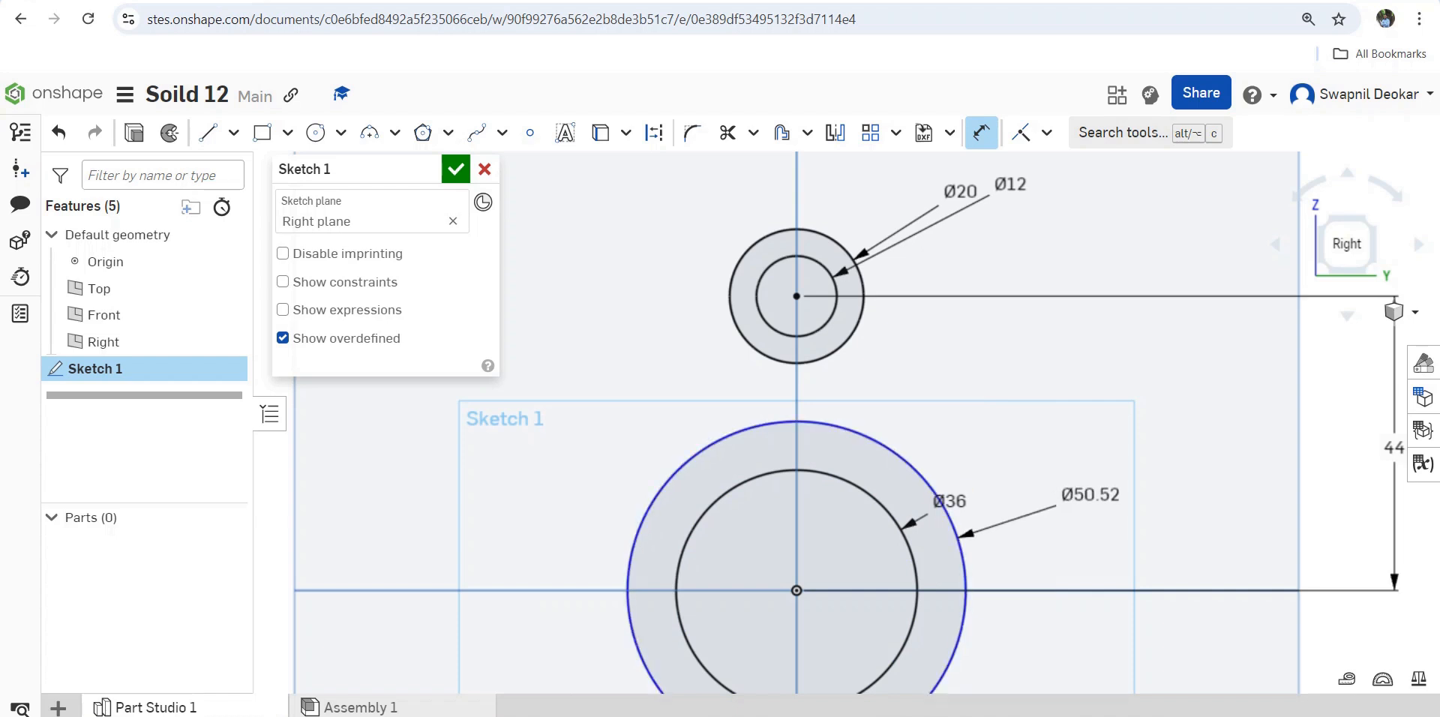
left_click(1089, 495)
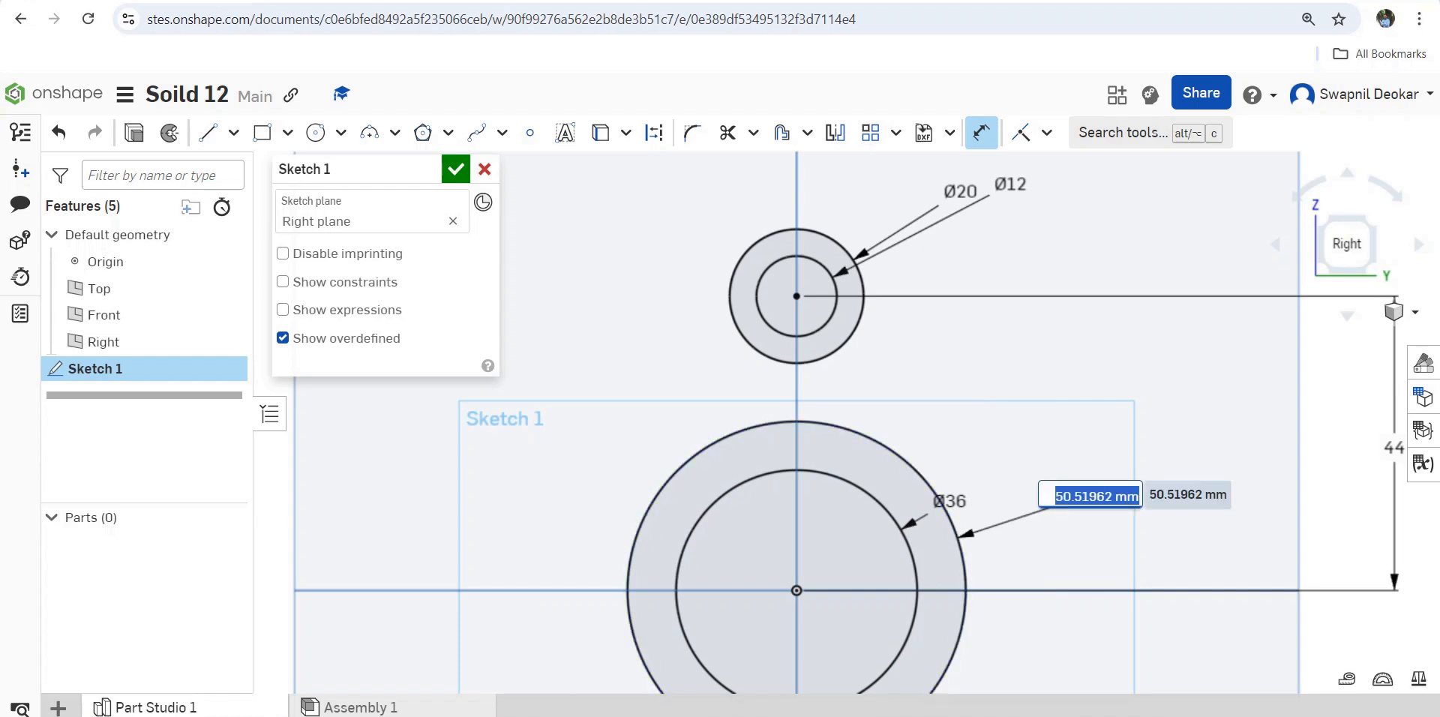
type("24")
key("Return")
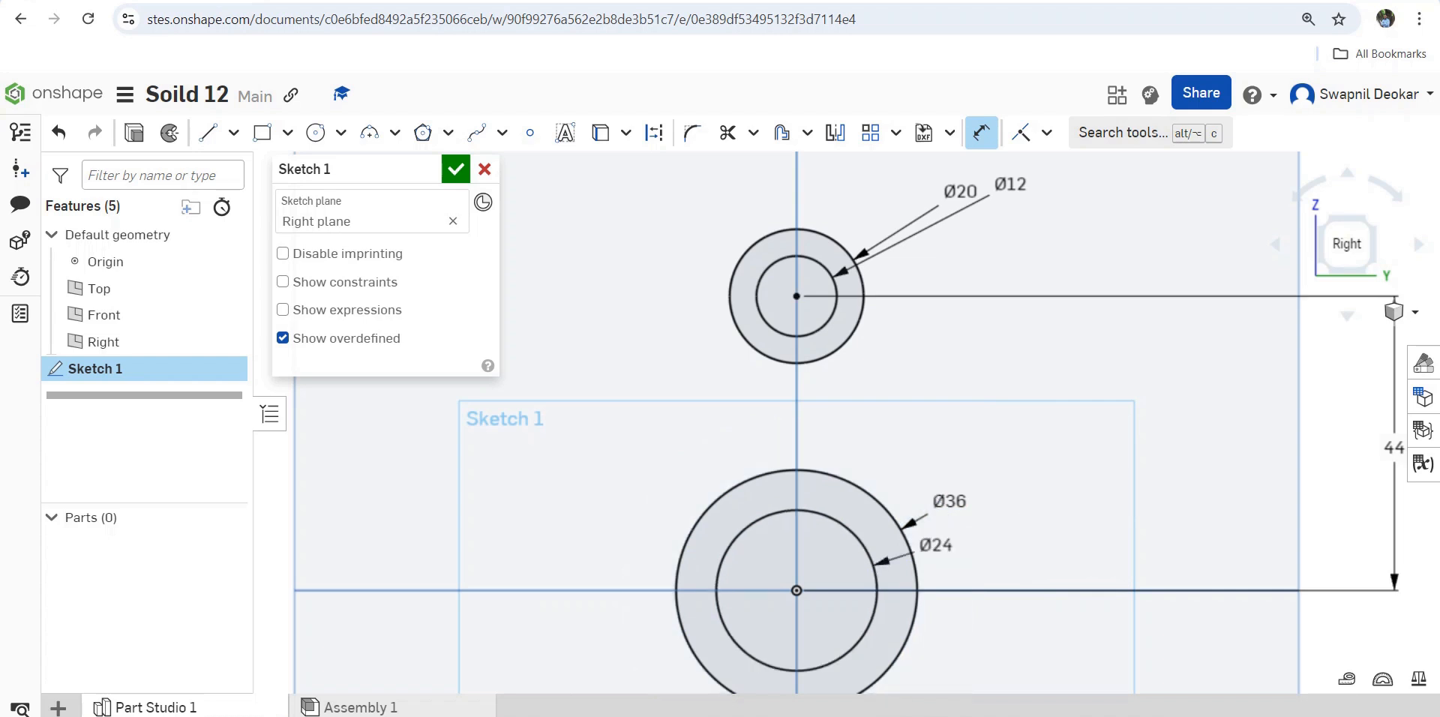
Draw a horizontal line about 77 mm long through the origin, extending past both sides of the 36 mm circle.
left_click(208, 133)
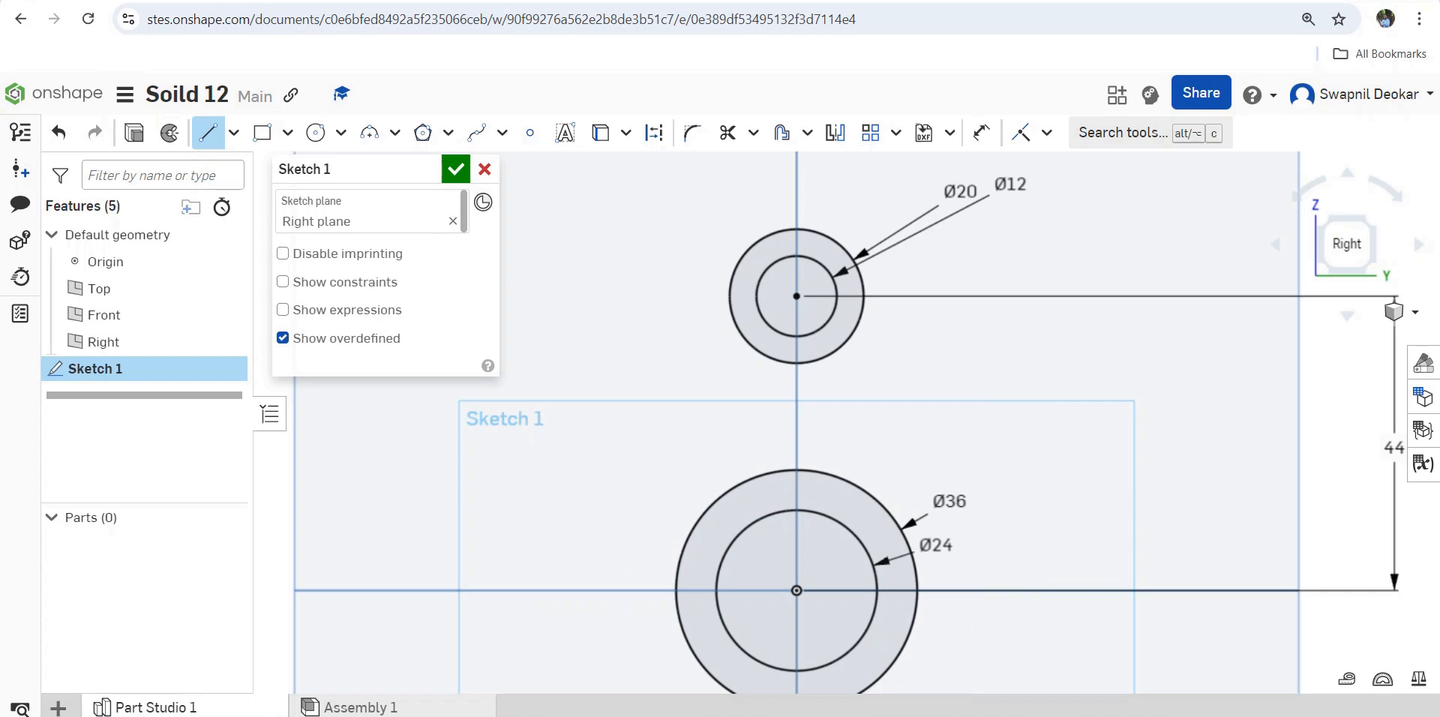
left_click(605, 590)
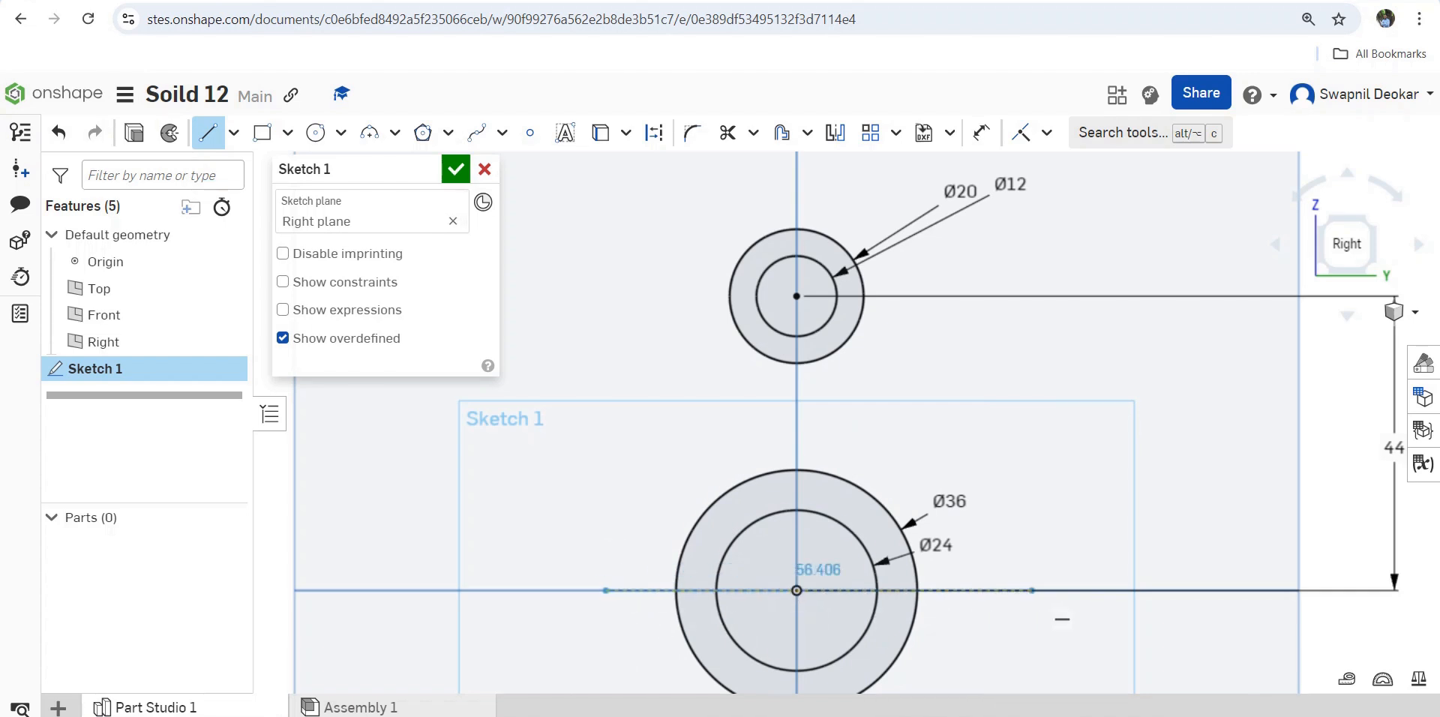
left_click(1119, 591)
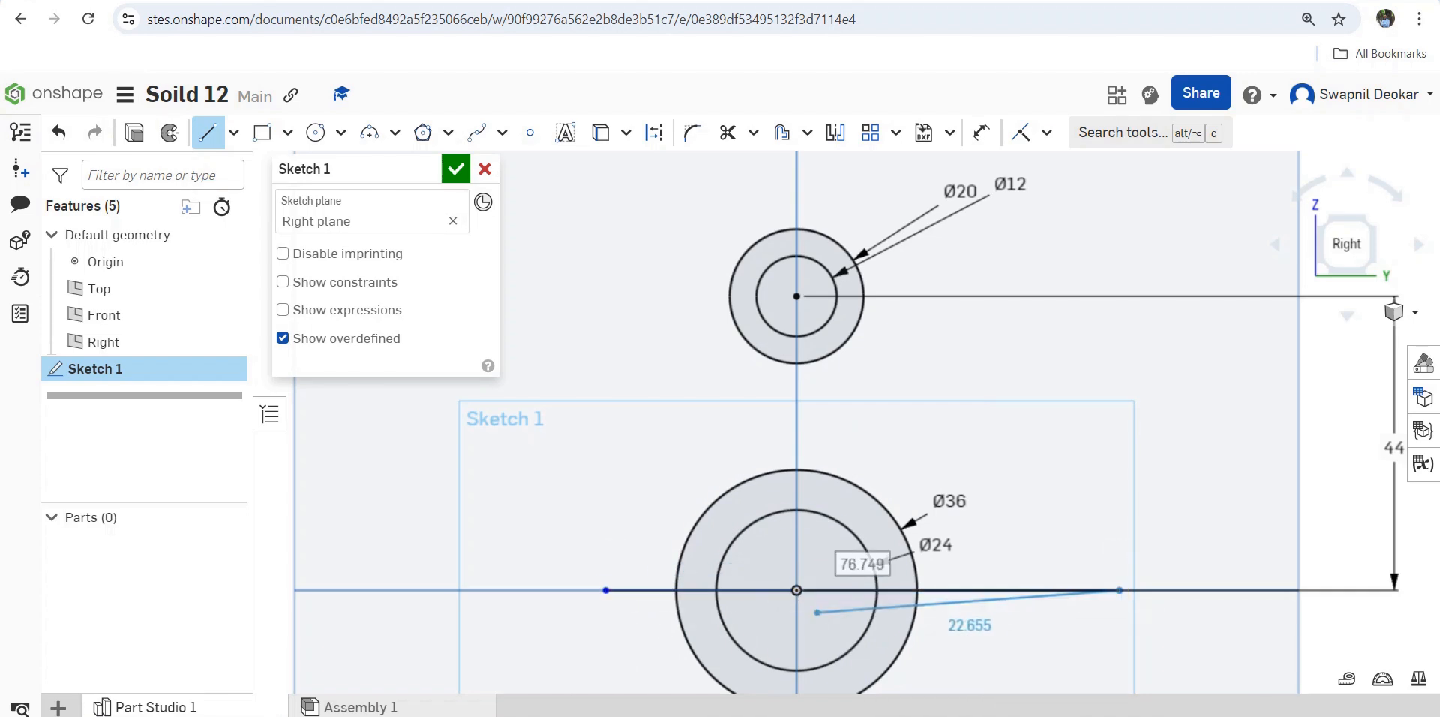
key("Escape")
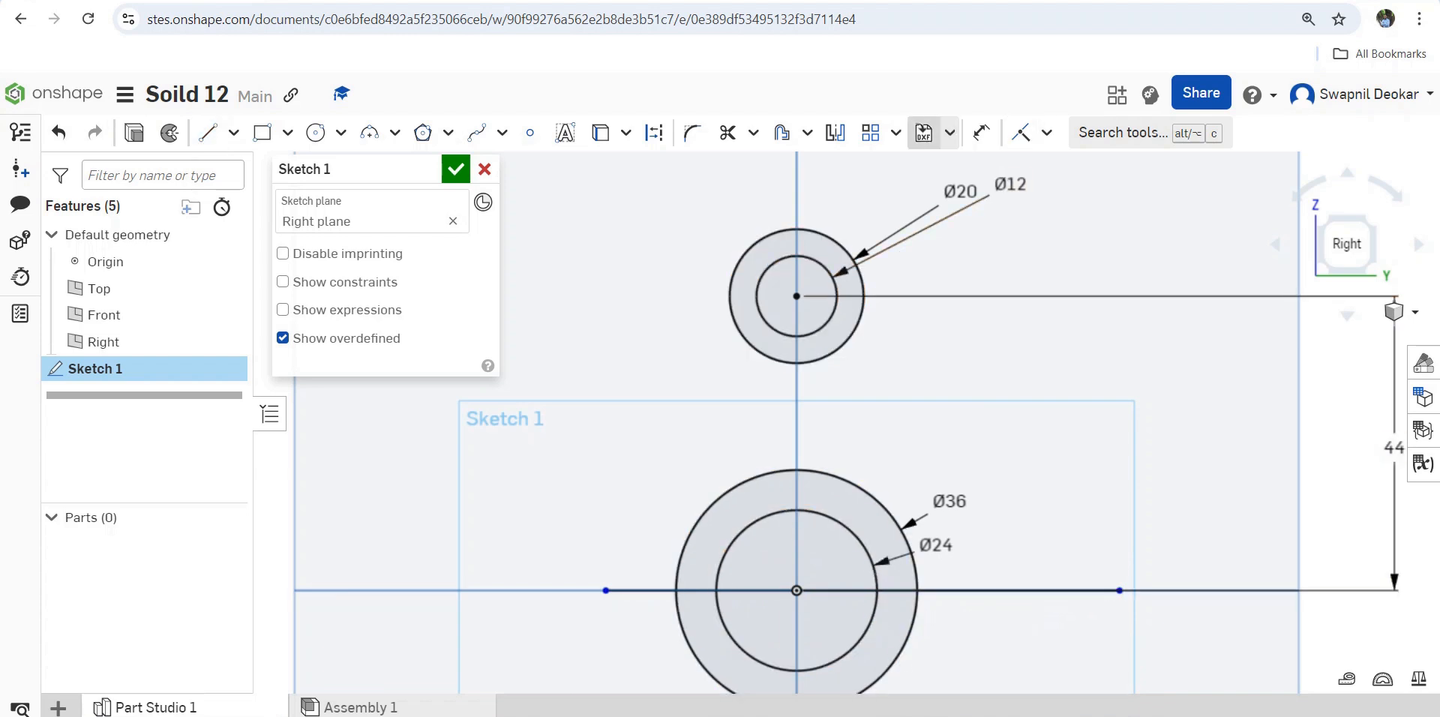
Trim away the lower halves of the 36 mm and 24 mm circles and the line's overhanging ends, and finish the sketch.
left_click(727, 132)
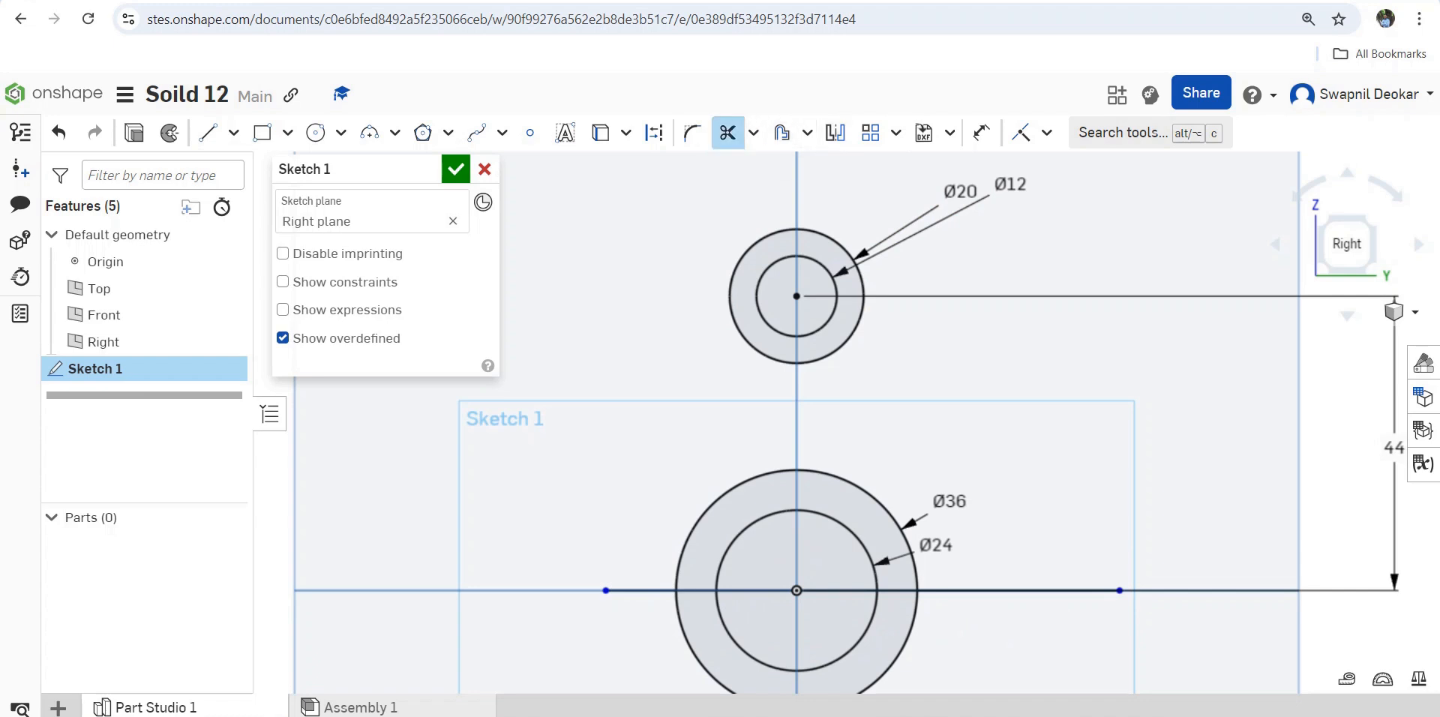
left_click_drag(939, 655, 760, 654)
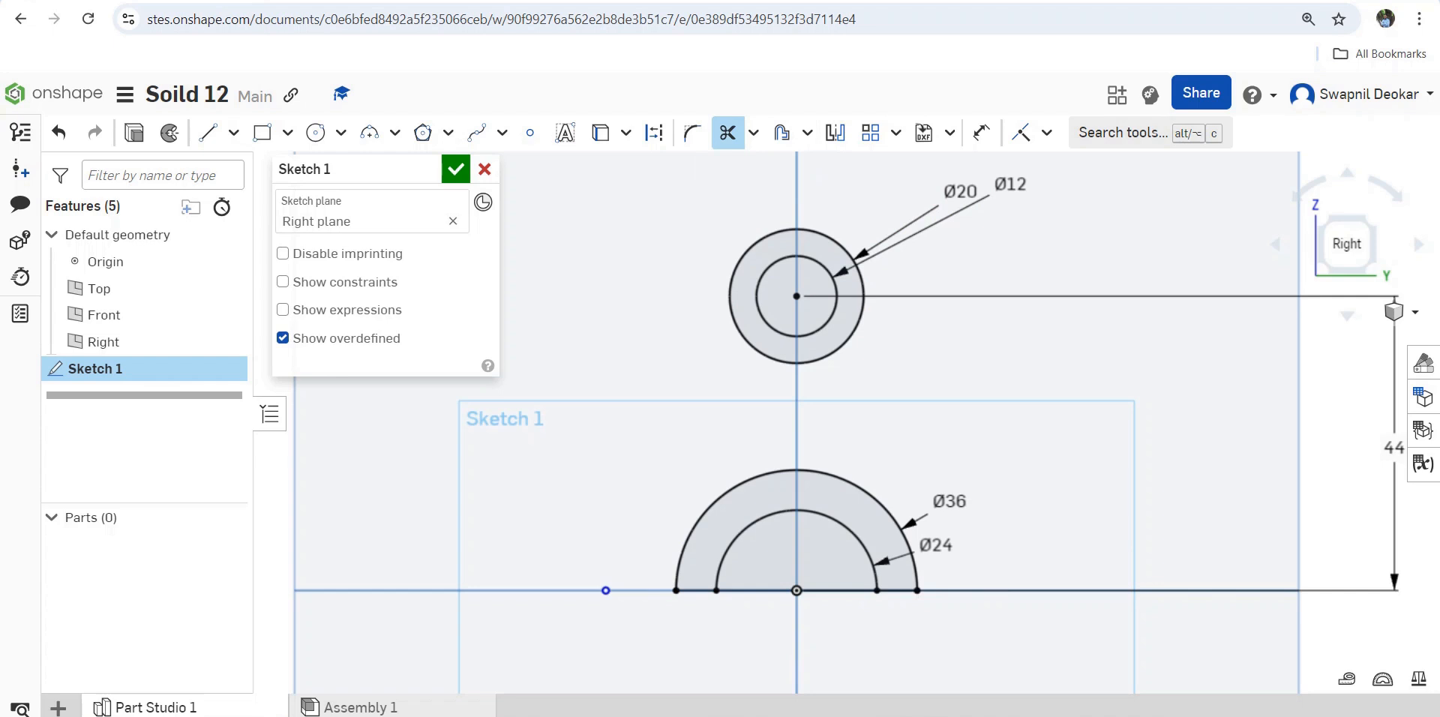
left_click(455, 169)
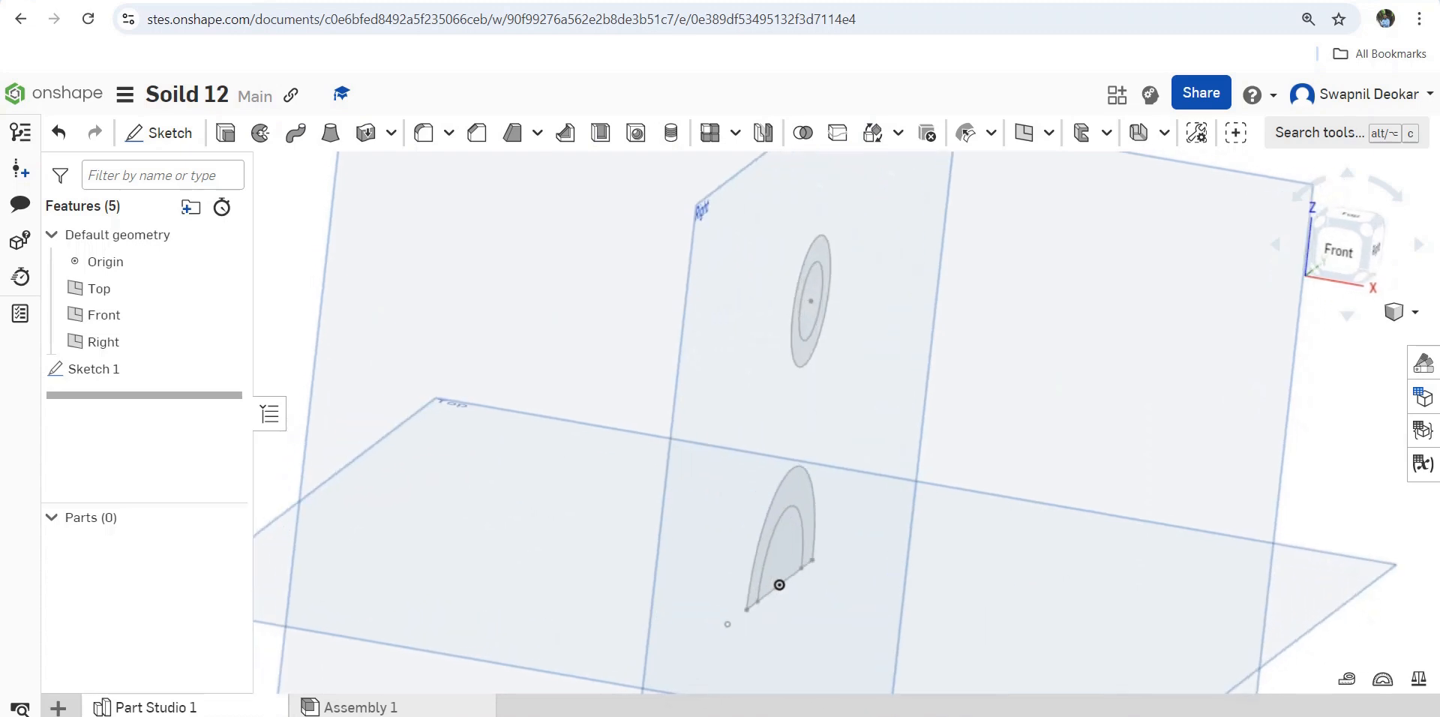
Extrude the upper ring region 17 mm as a new solid.
left_click(225, 133)
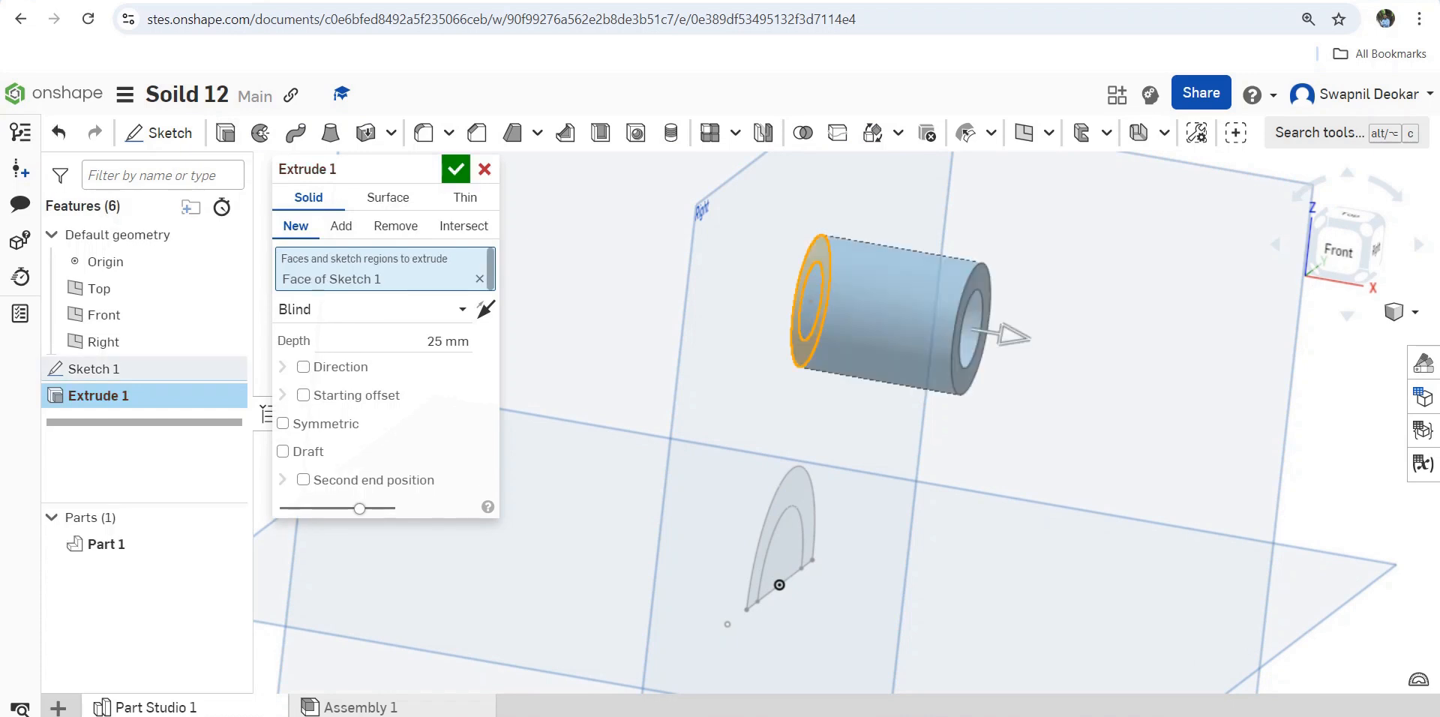
left_click(448, 342)
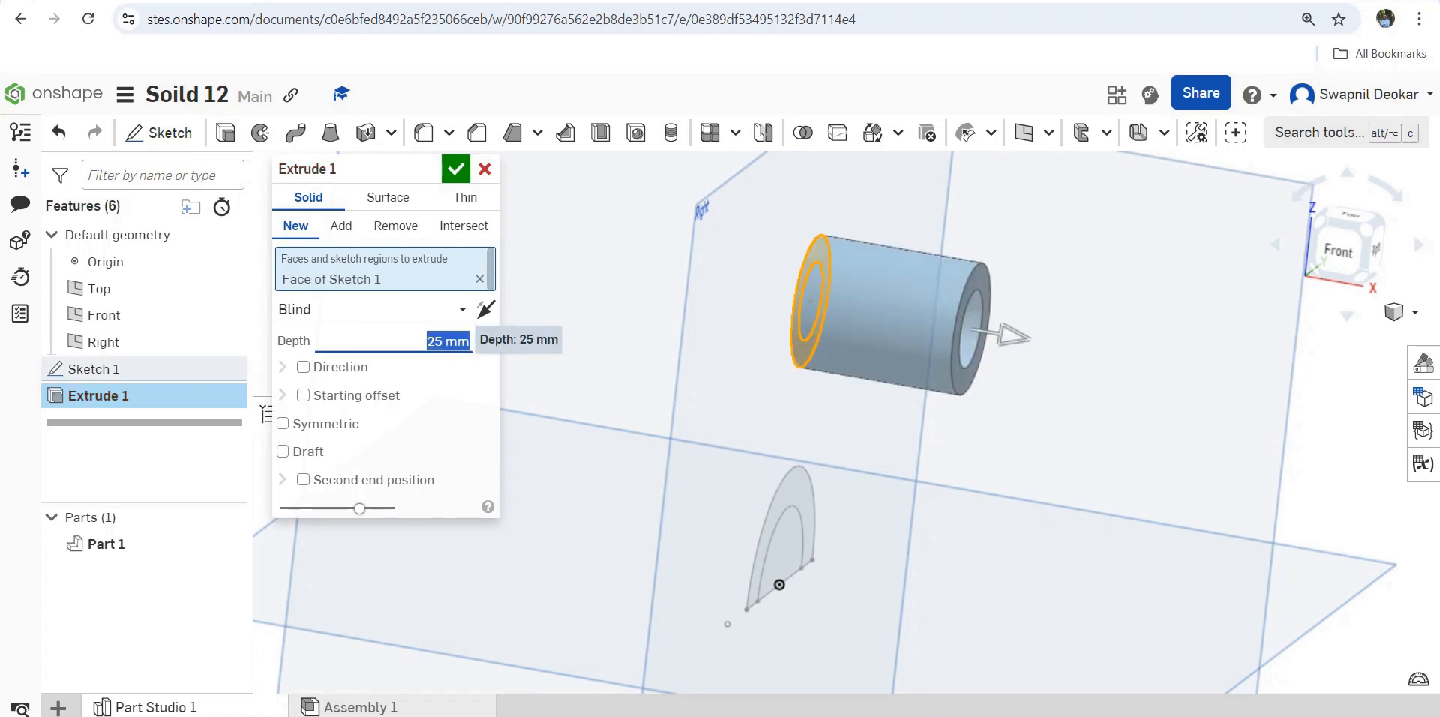
type("17")
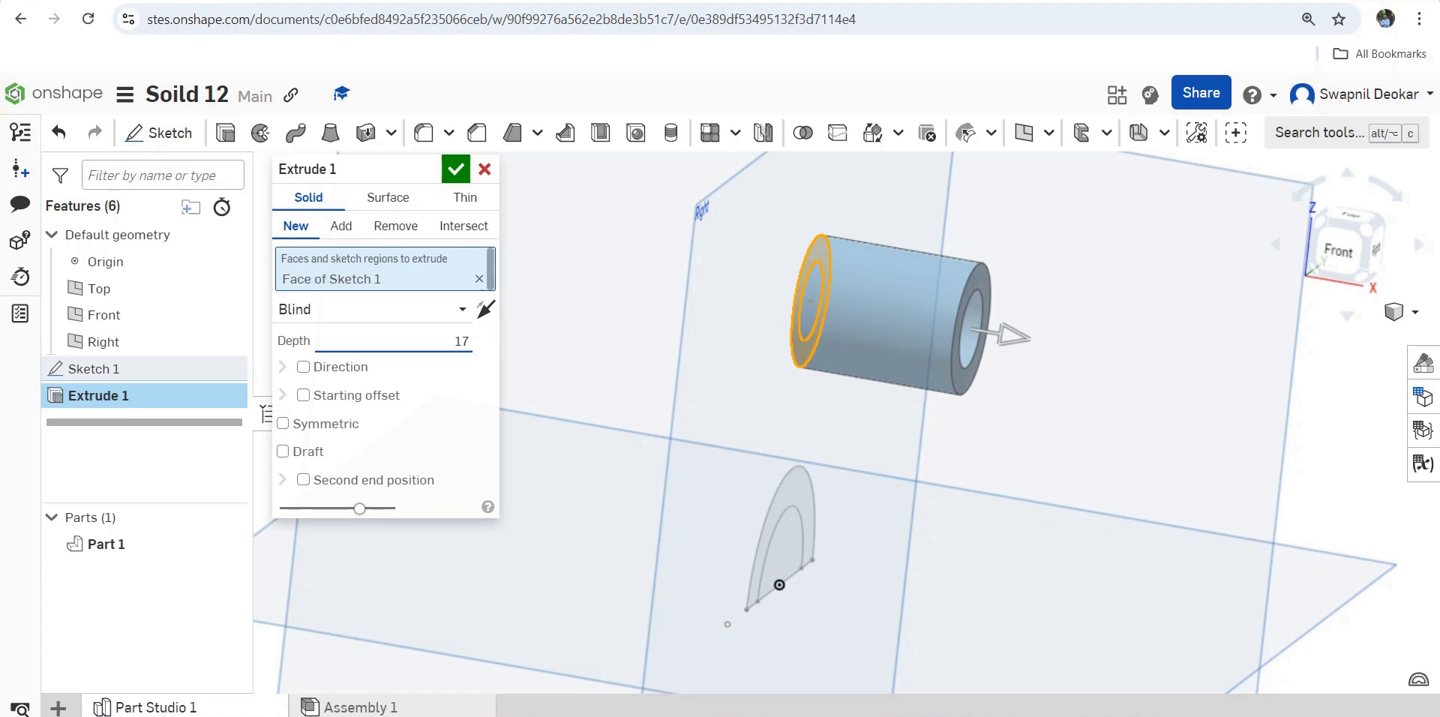
key("Return")
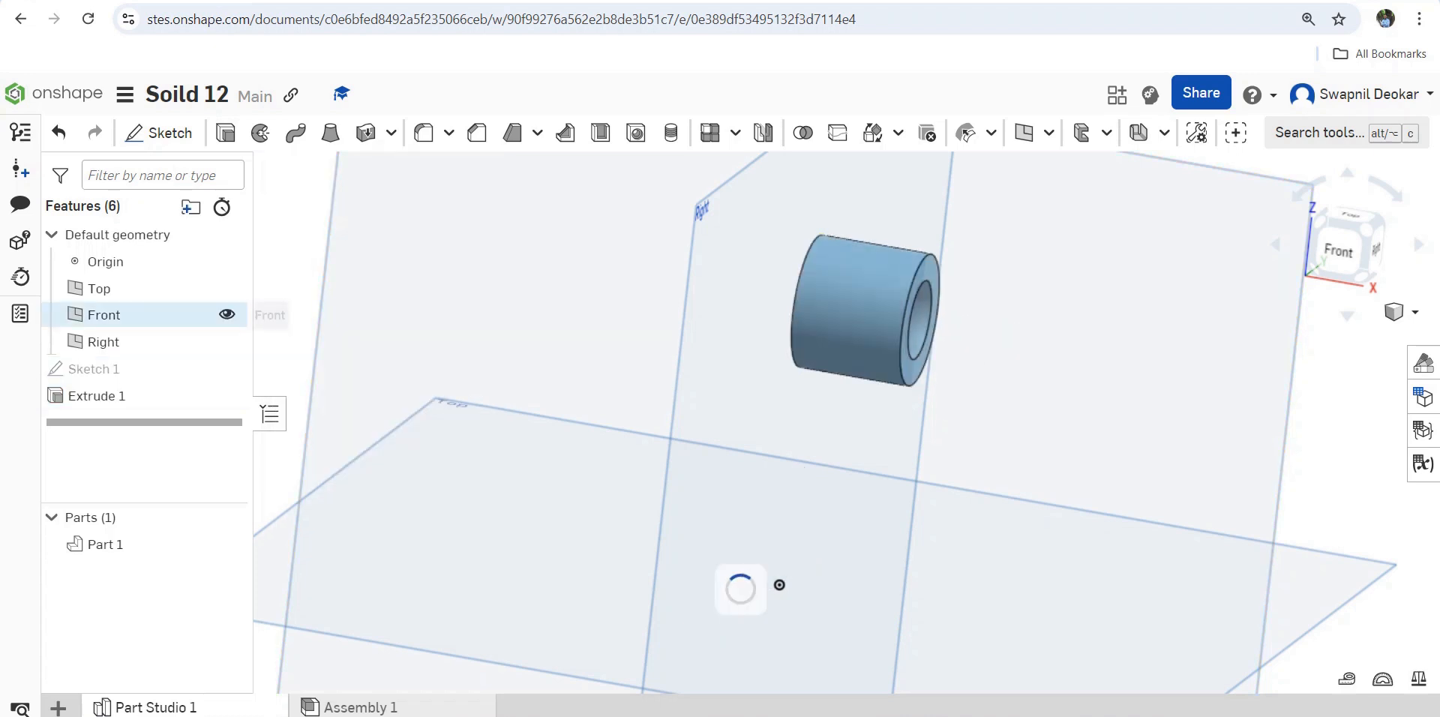
Extrude the lower half-ring region 30 mm as a new solid.
key("shift+e")
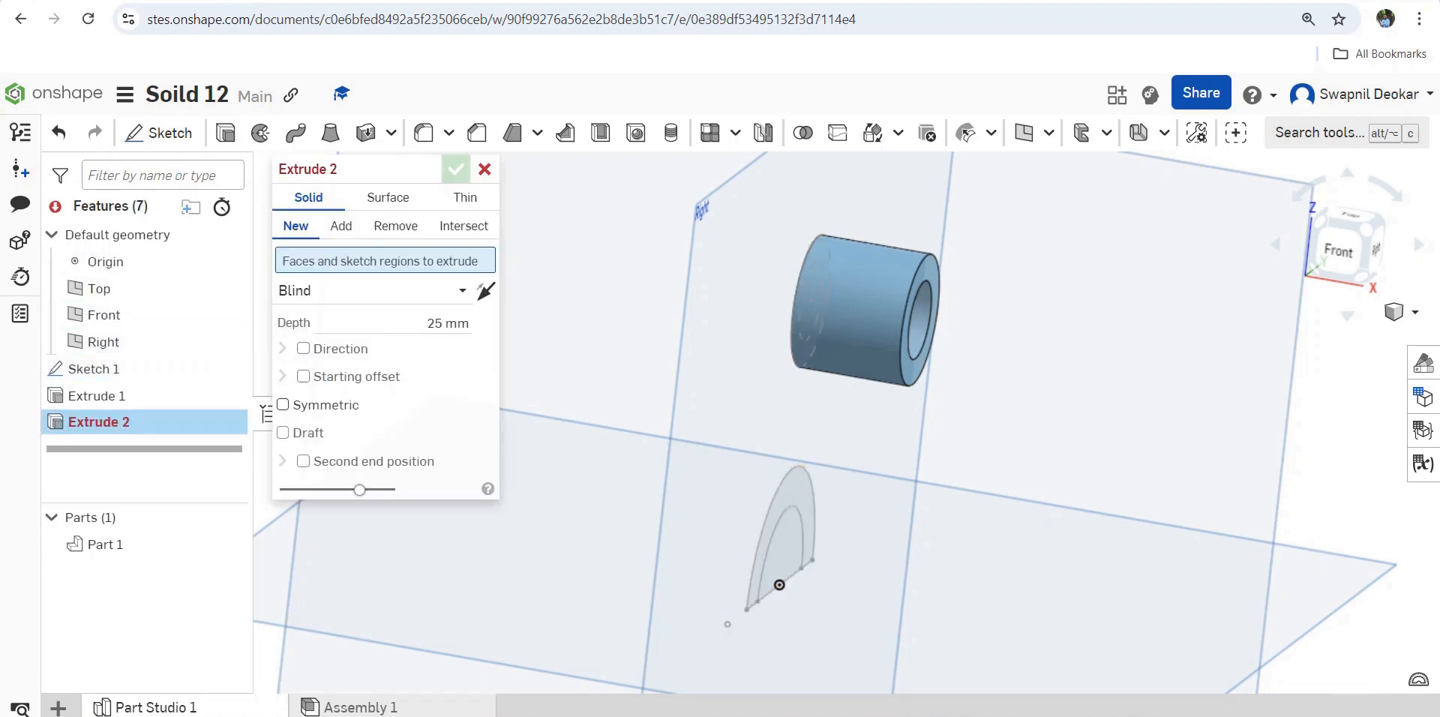
left_click(779, 584)
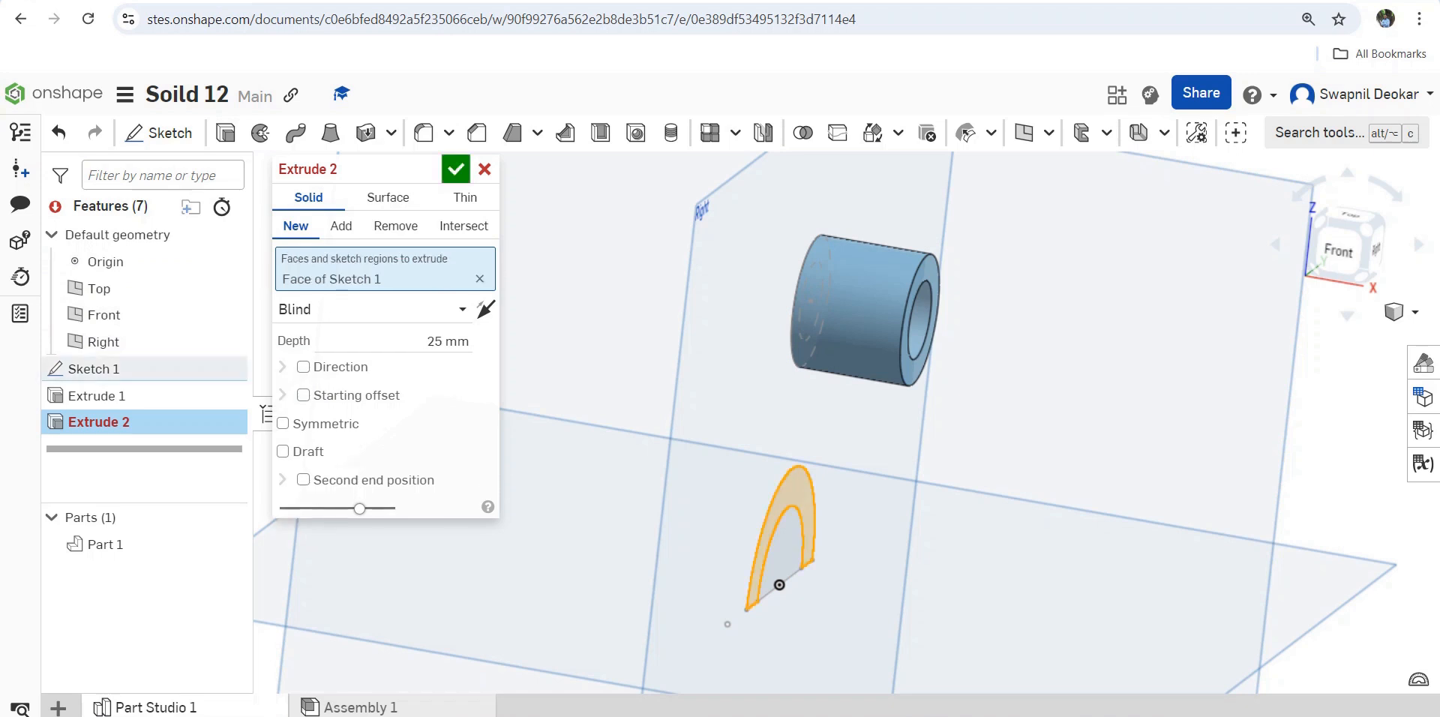
left_click(448, 341)
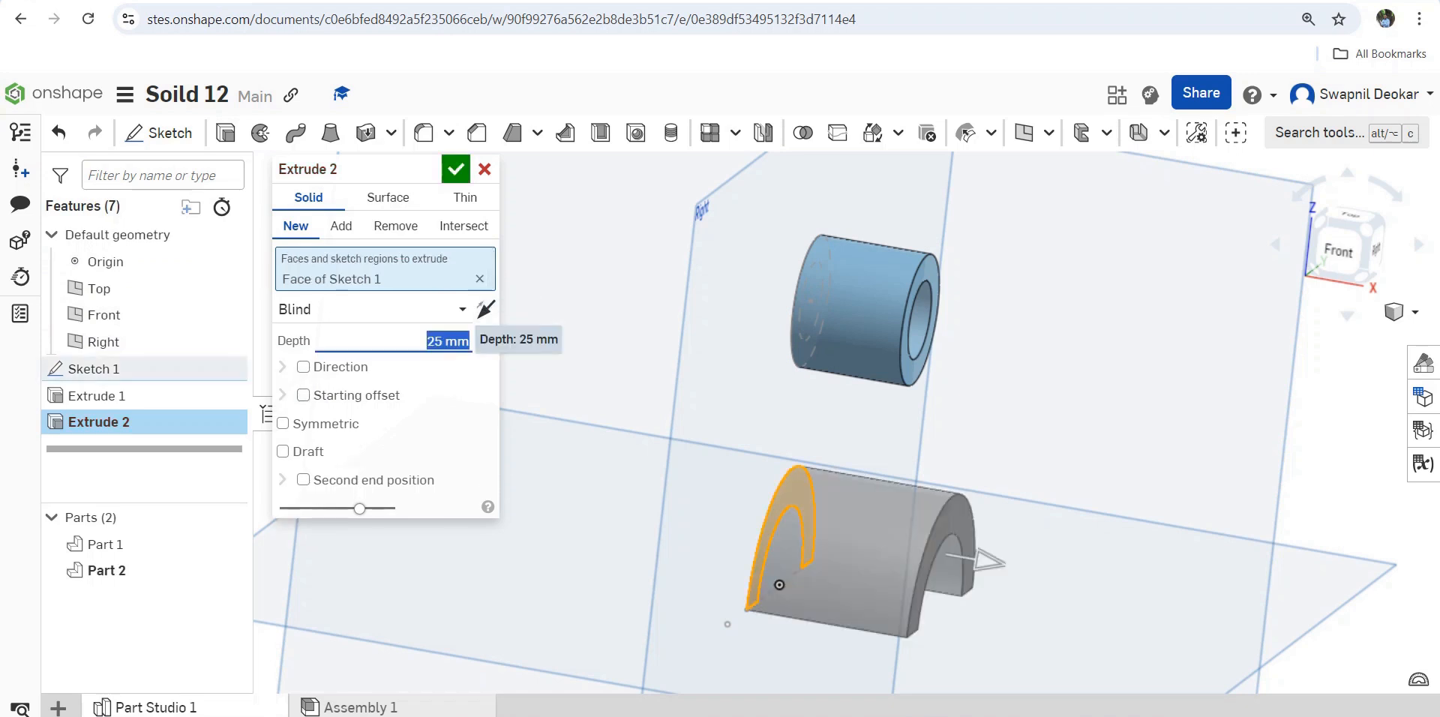
type("30")
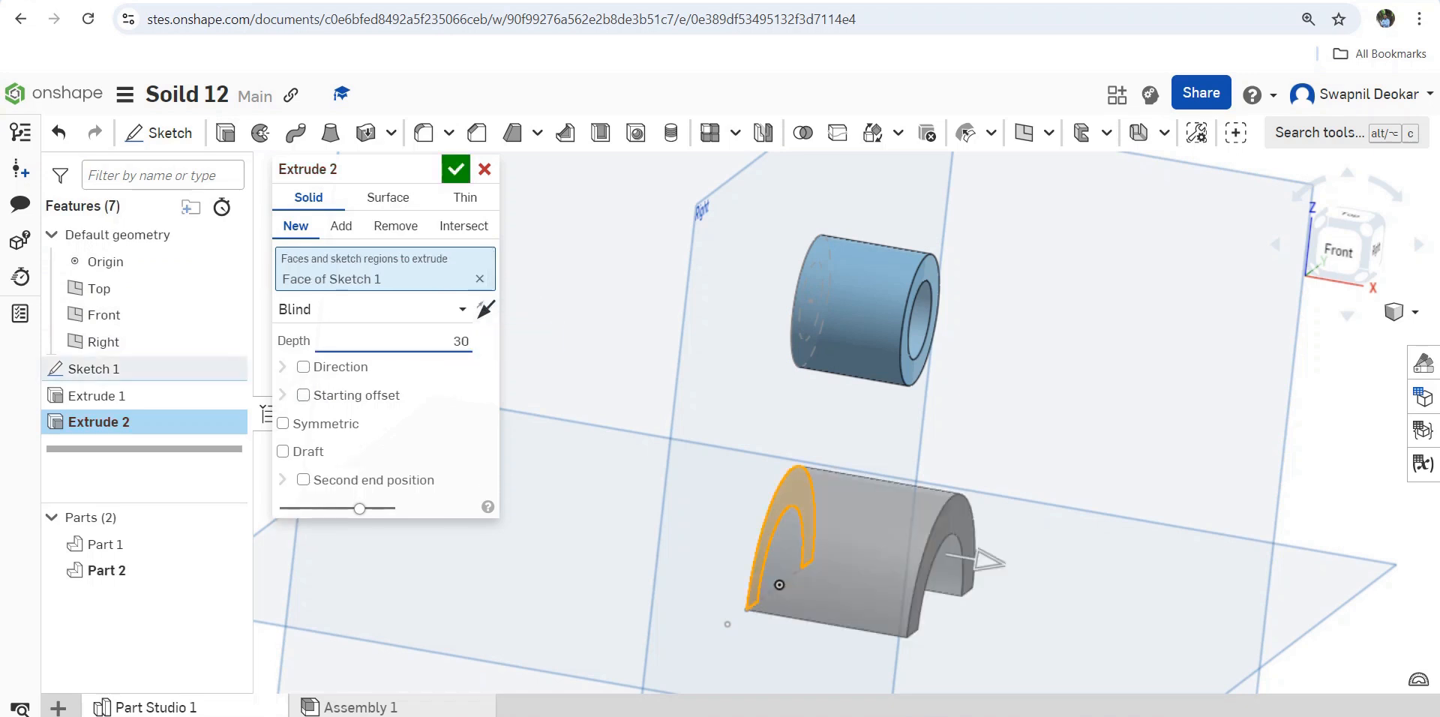
key("Return")
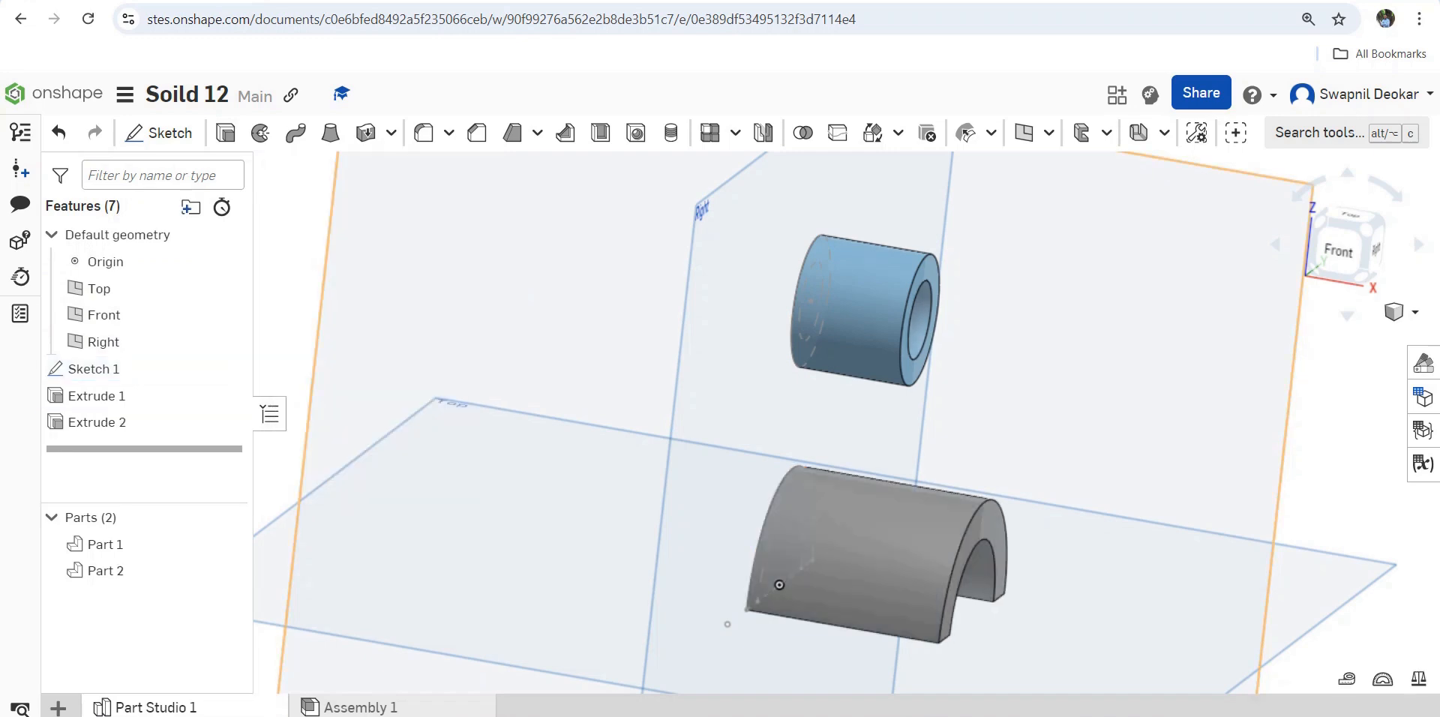
right_click(559, 350)
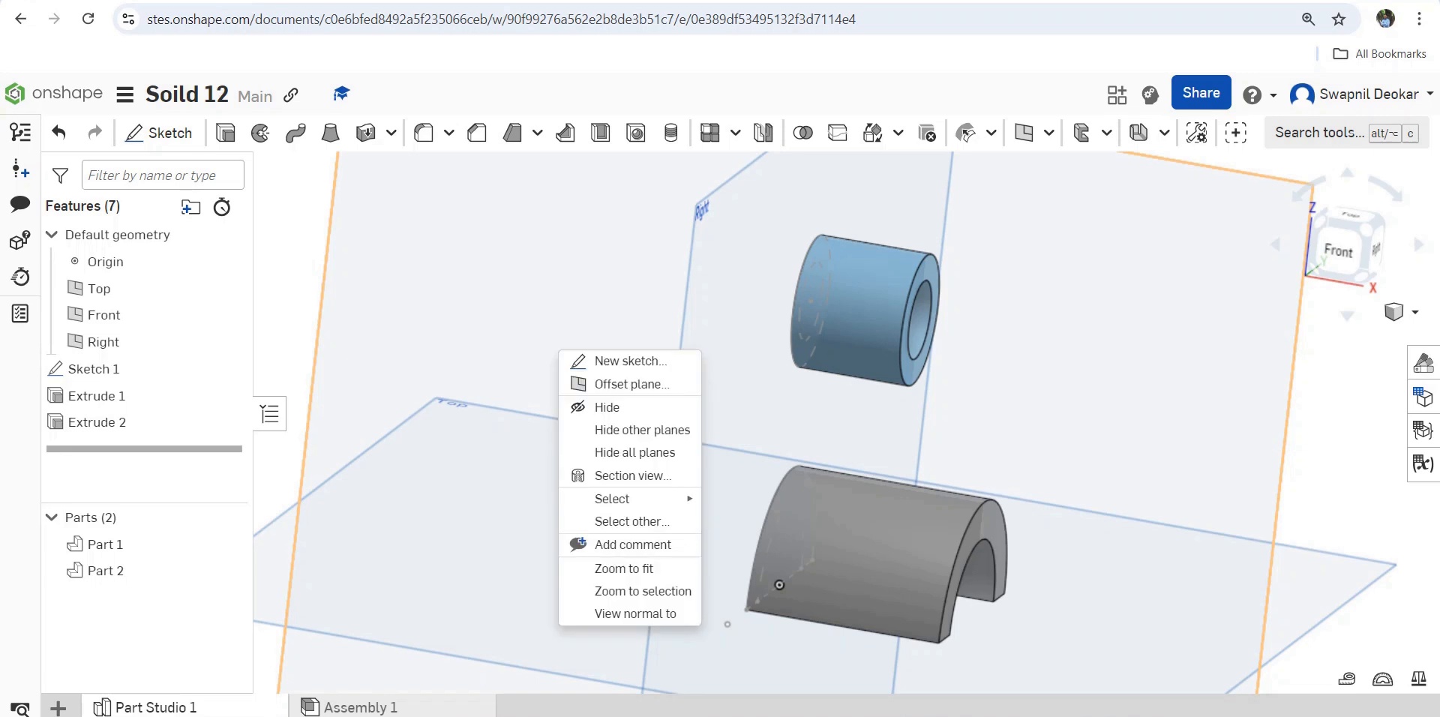
key("Escape")
right_click_drag(525, 351, 714, 353)
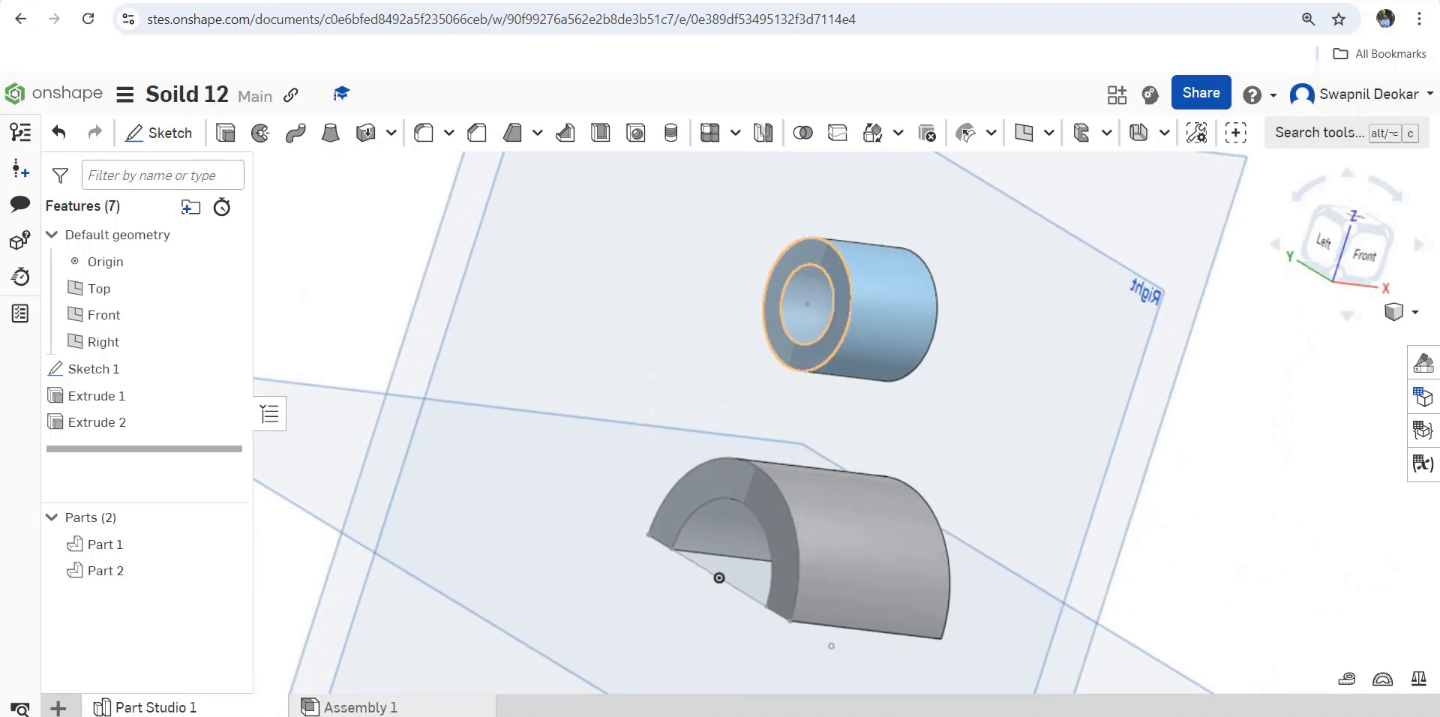
left_click(771, 307)
right_click(808, 308)
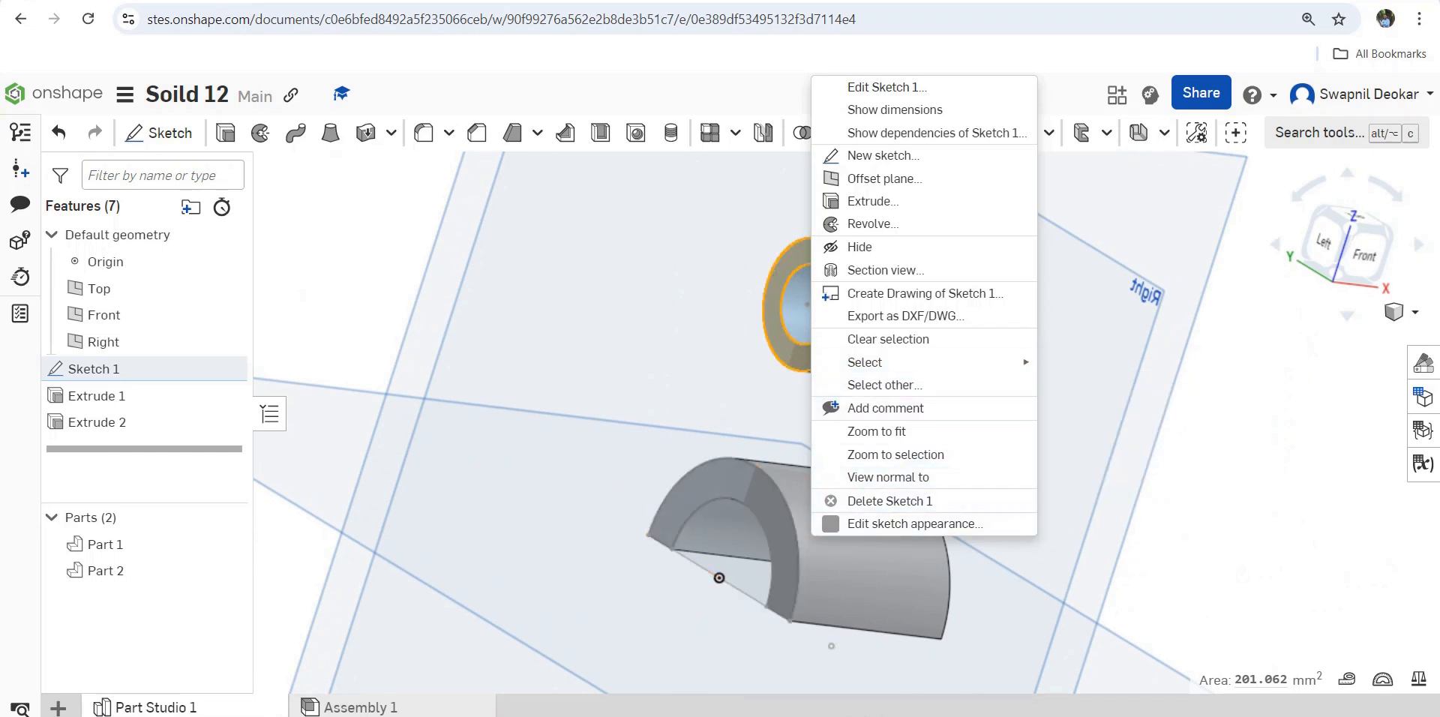
key("Escape")
right_click(777, 339)
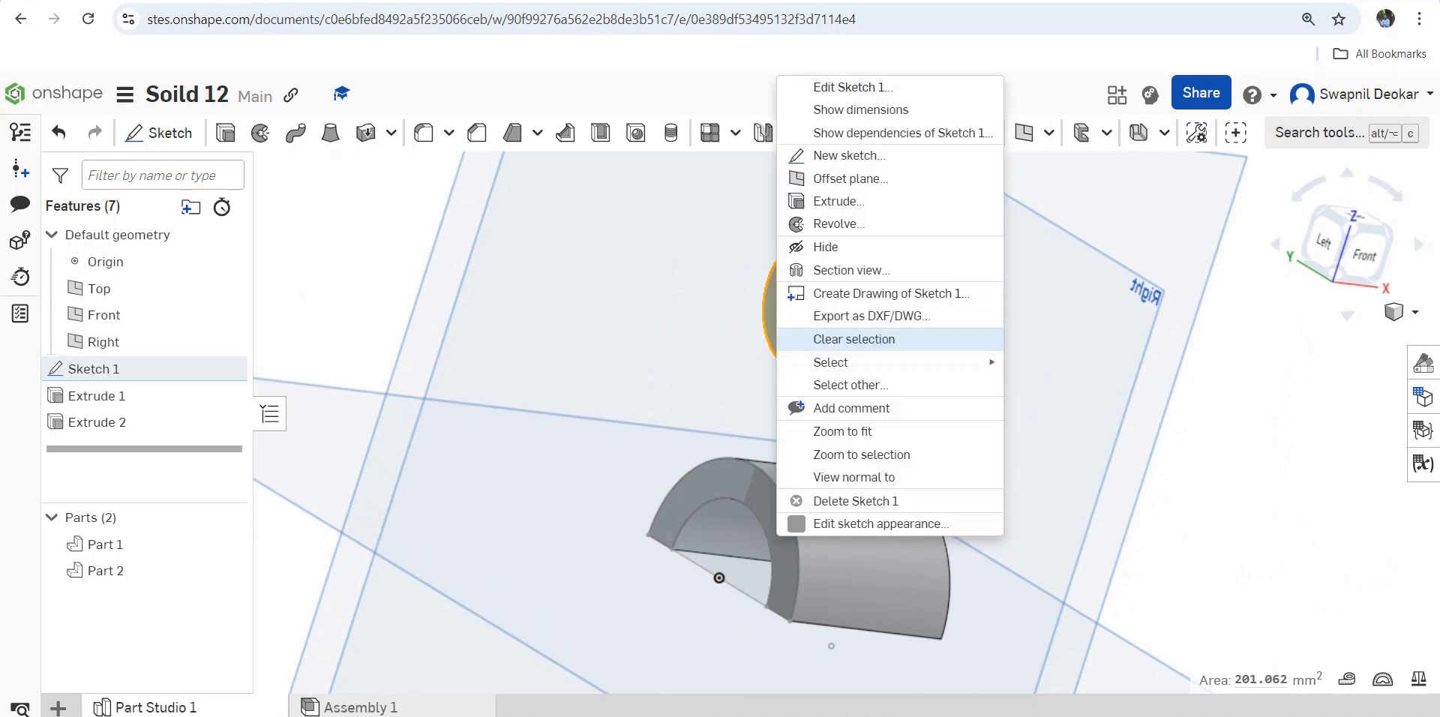
key("Escape")
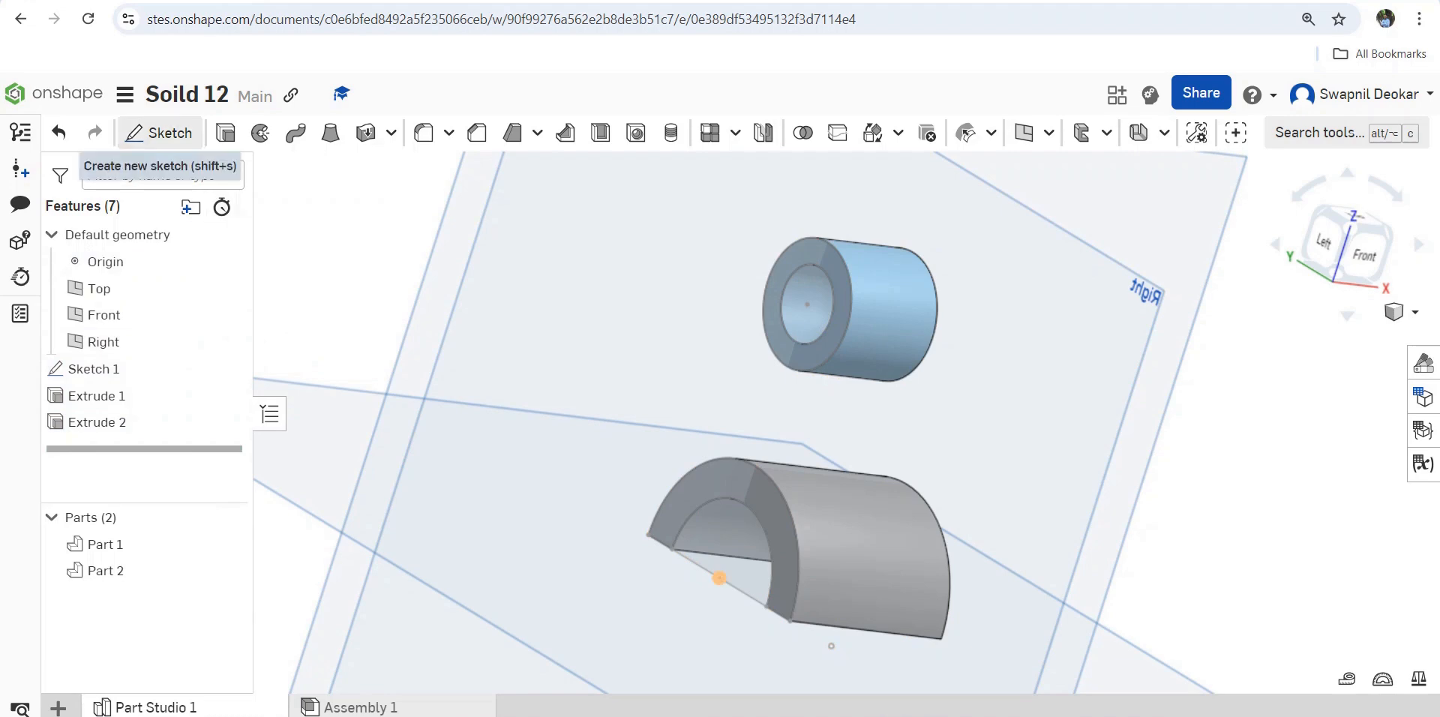
Start a new sketch on the Right plane and view it normal to the sketch plane.
left_click(158, 132)
right_click_drag(968, 517, 709, 518)
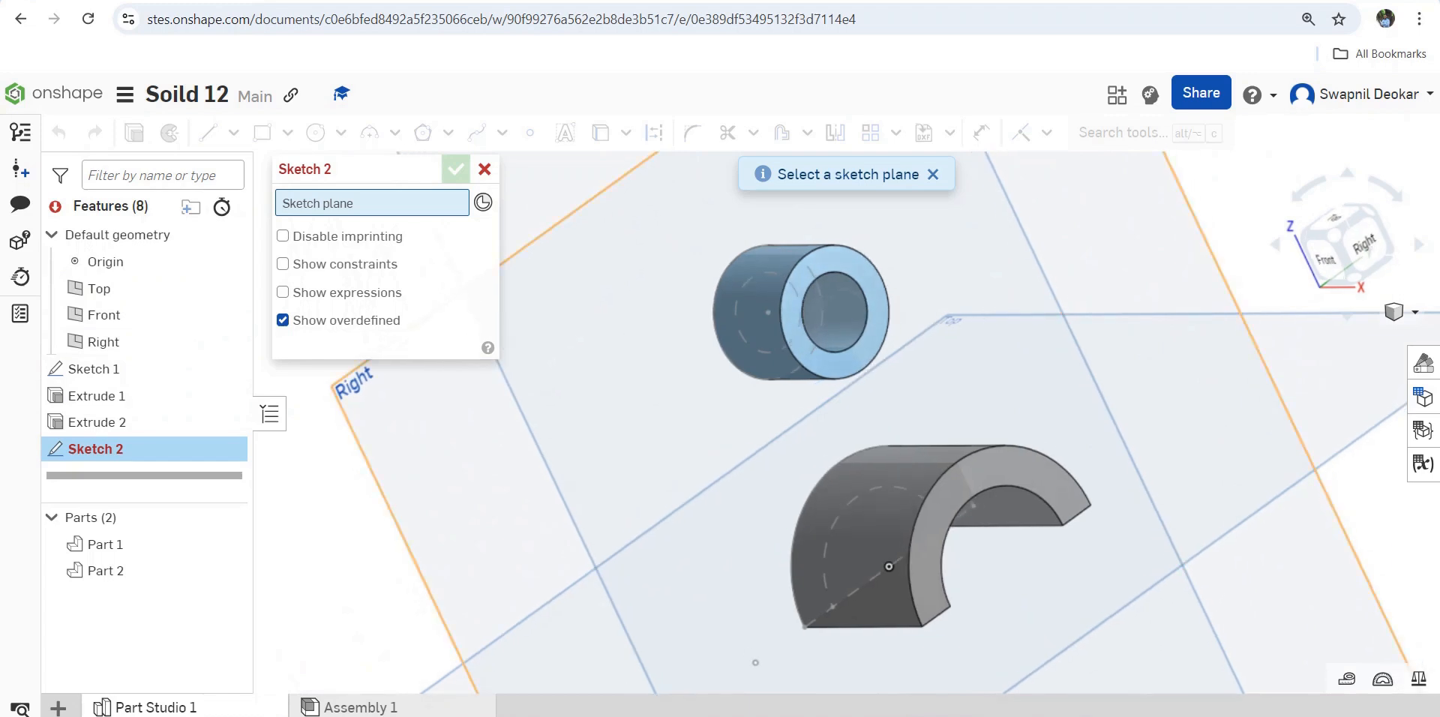
left_click(596, 225)
right_click(596, 225)
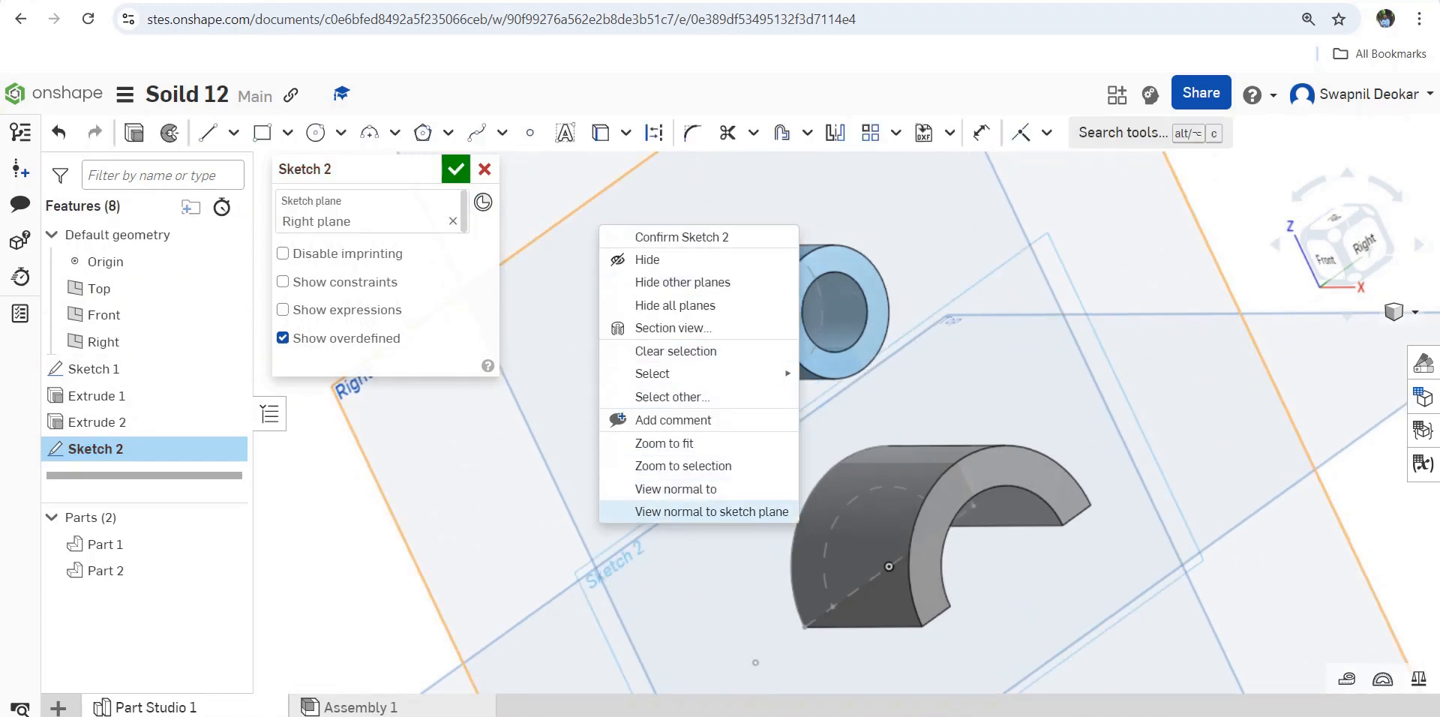
left_click(705, 511)
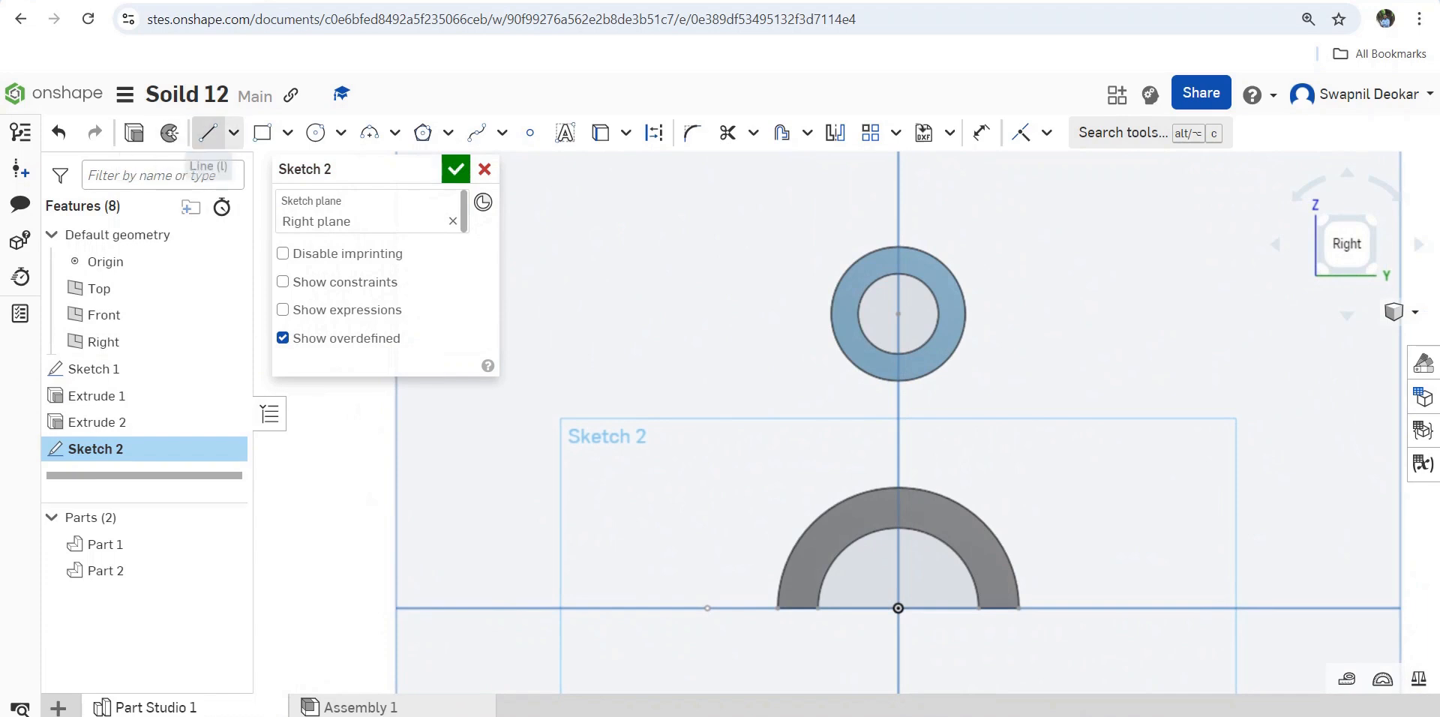
Draw three connected lines about 53, 83 and 78 mm long, down beside the rings, across below the origin and up the opposite side.
left_click(208, 133)
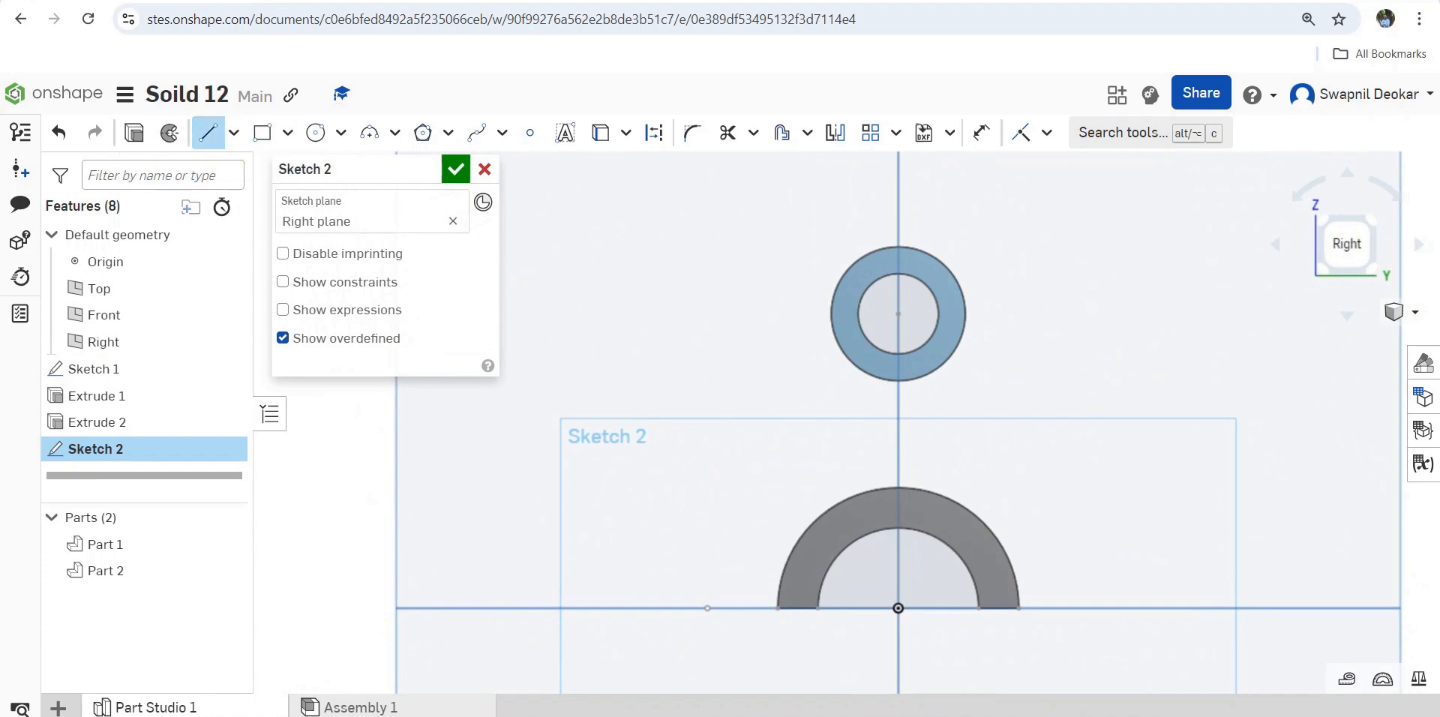
left_click(1026, 268)
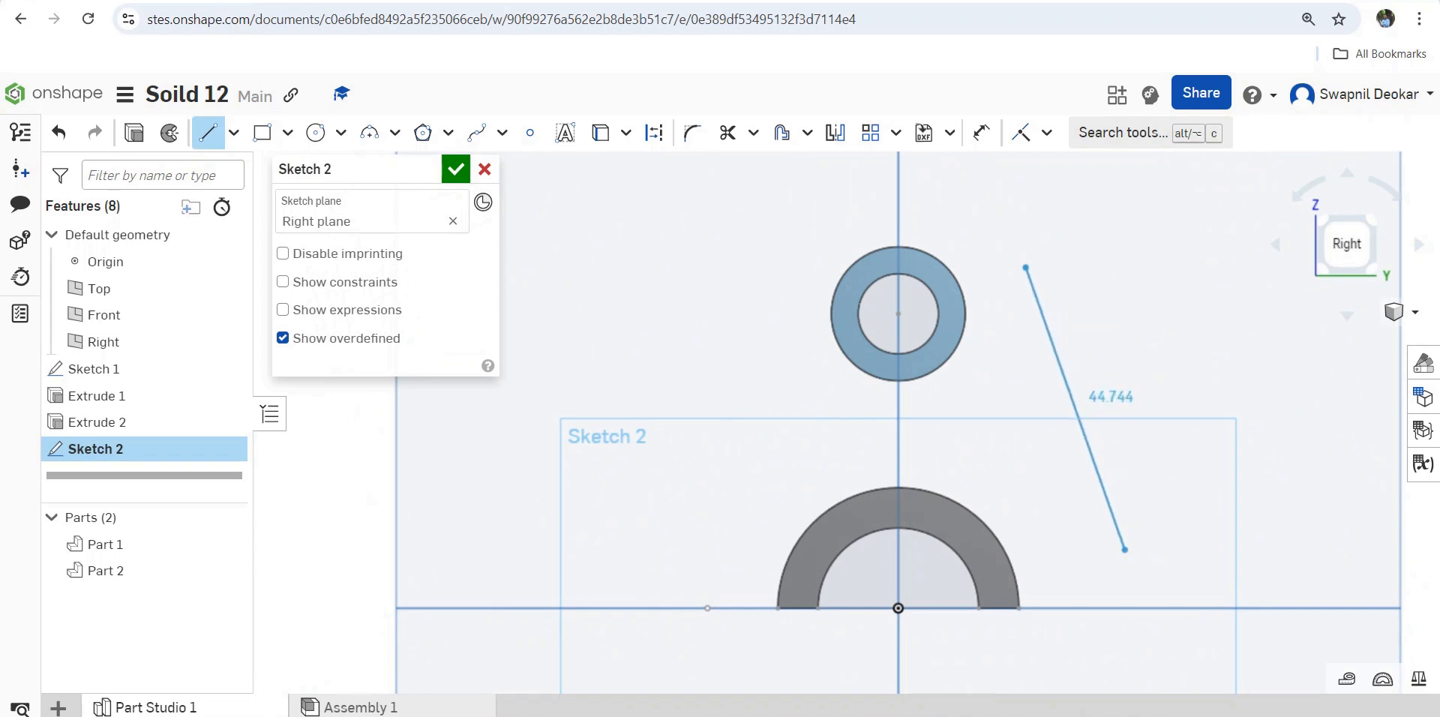
left_click(1150, 596)
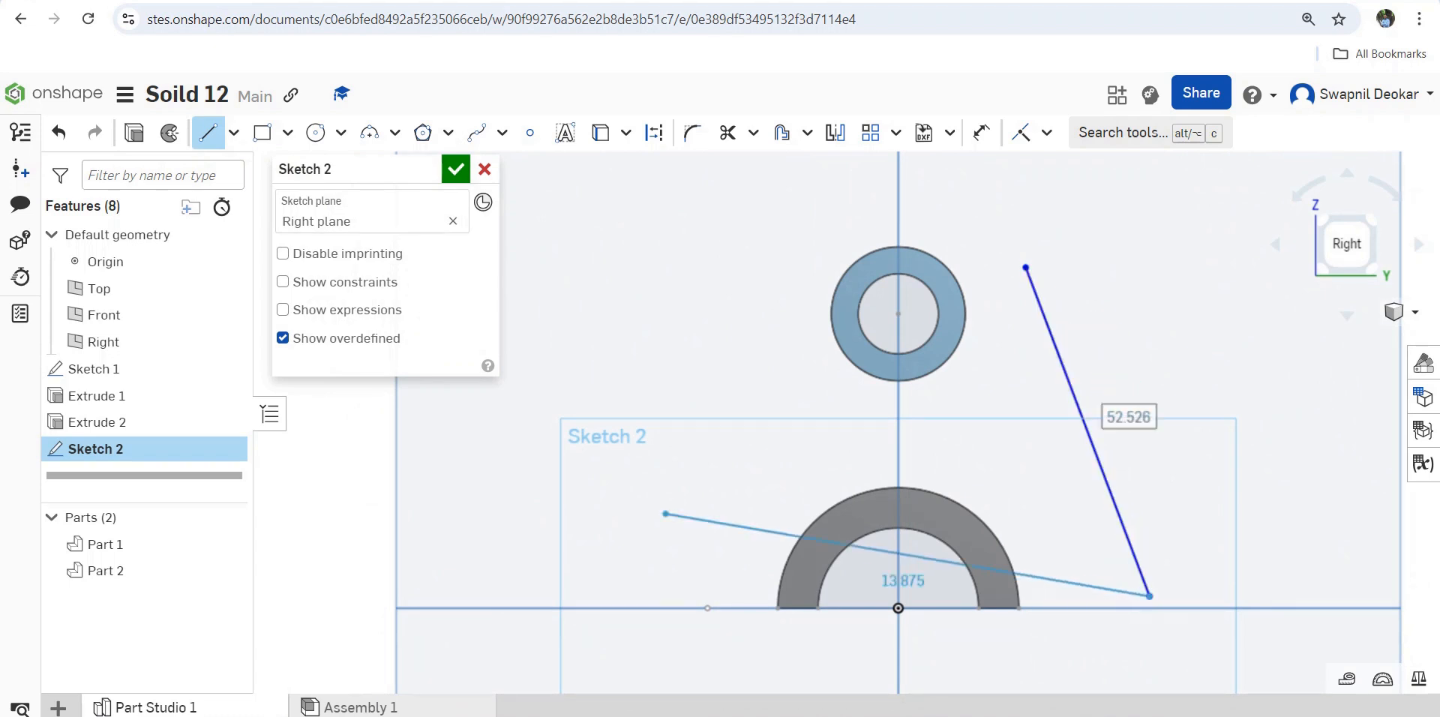
left_click(594, 652)
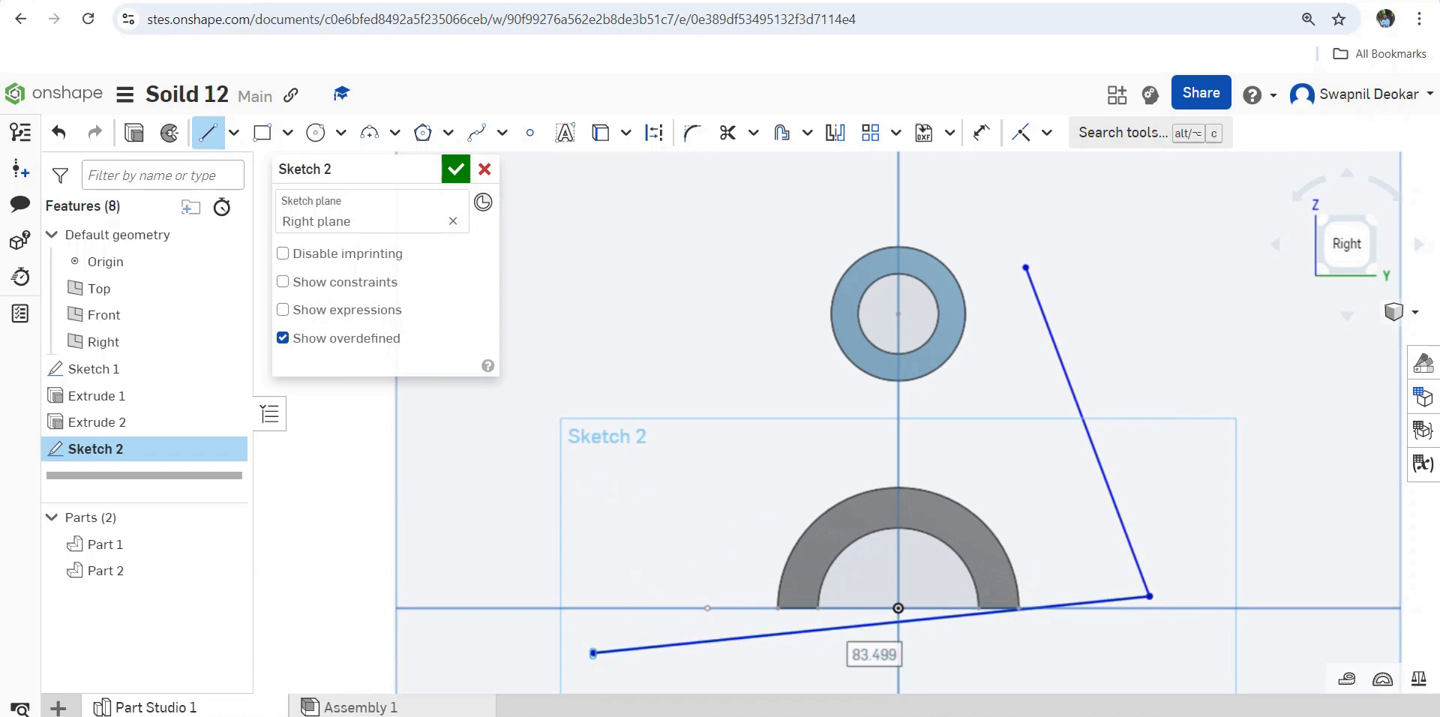
left_click(792, 169)
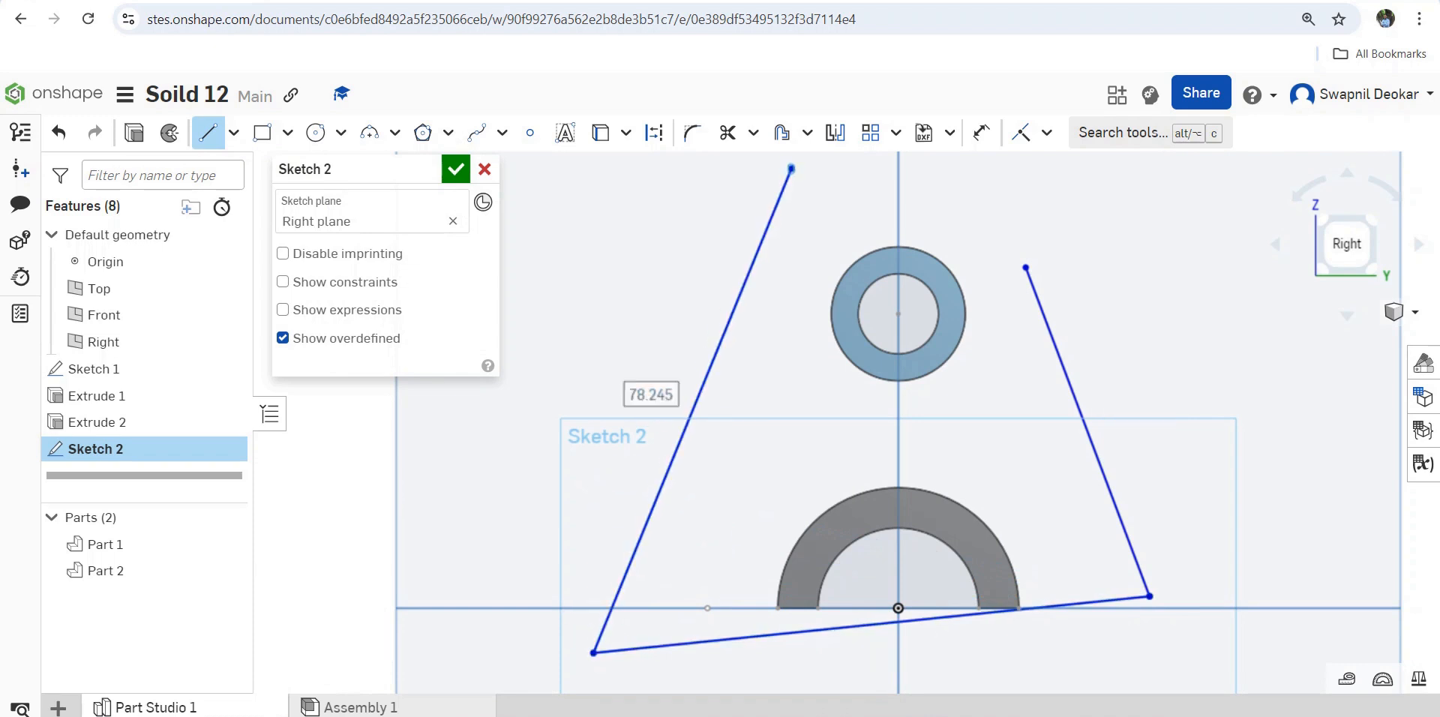
key("Escape")
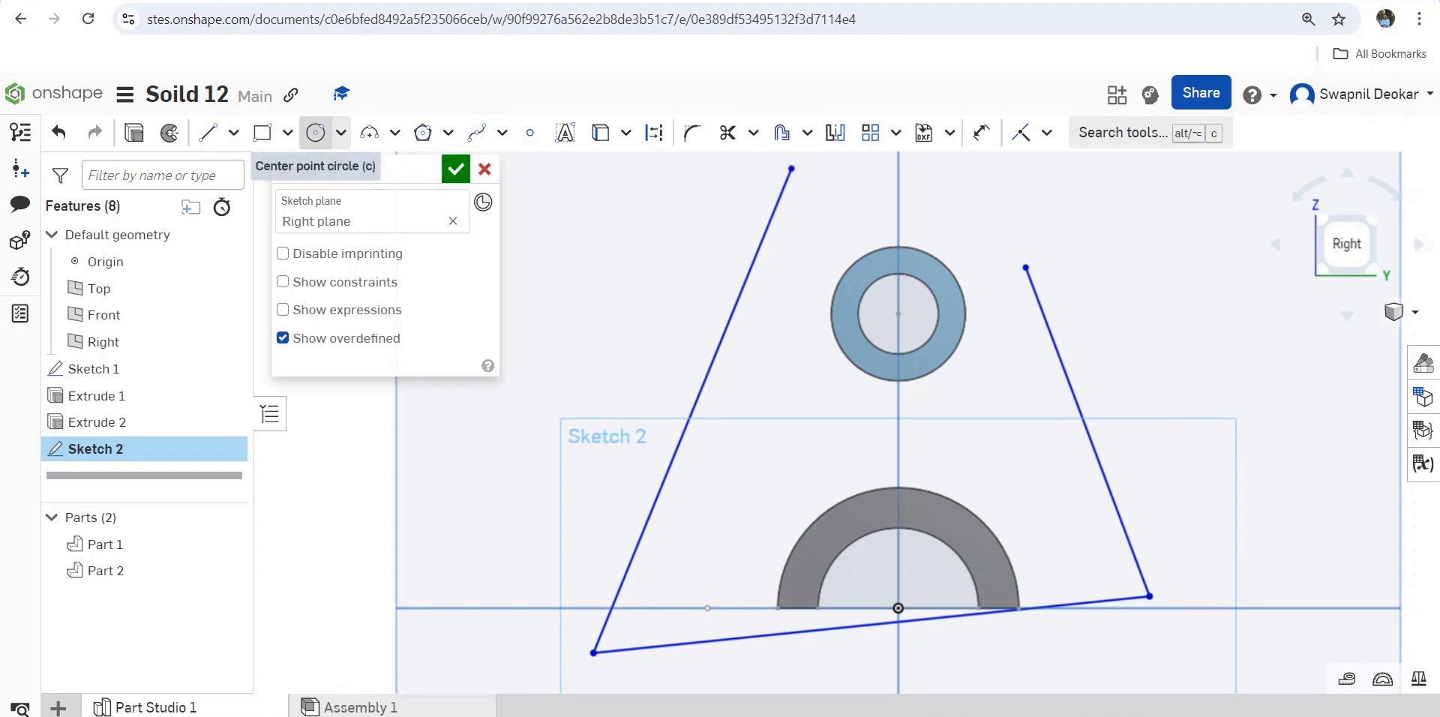
Draw circles about 33 mm and 42 mm in diameter at the upper ring's center and the origin, and make them coincident with the rings' outer edges.
left_click(316, 132)
left_click(898, 314)
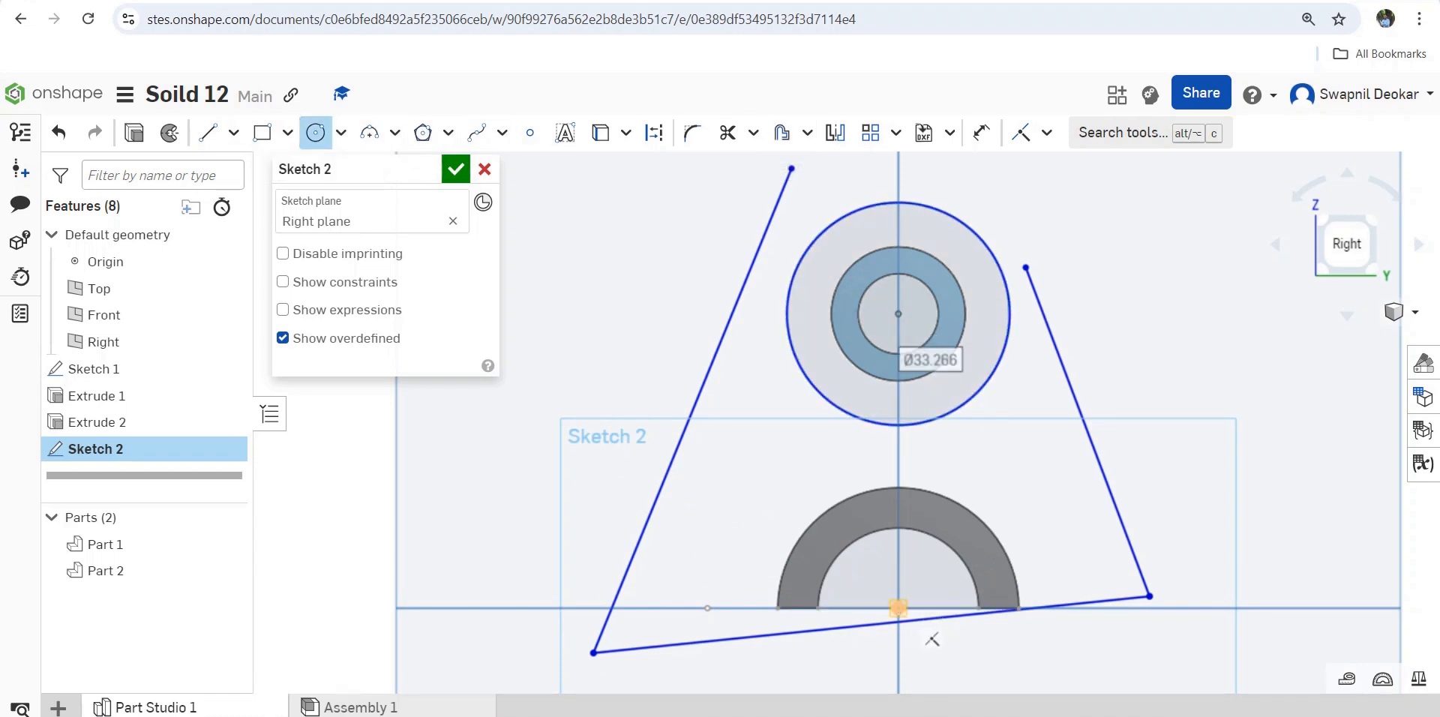
left_click(899, 608)
left_click(1040, 606)
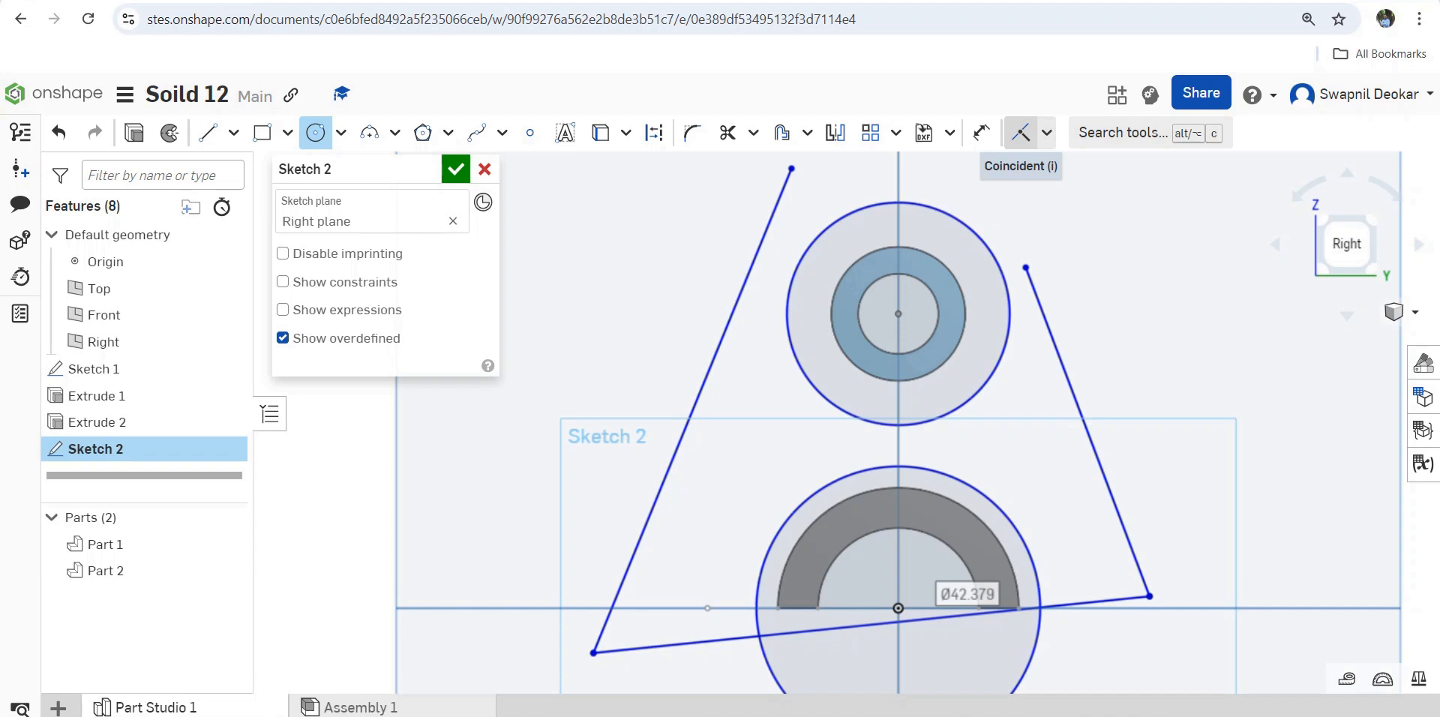
left_click(1021, 132)
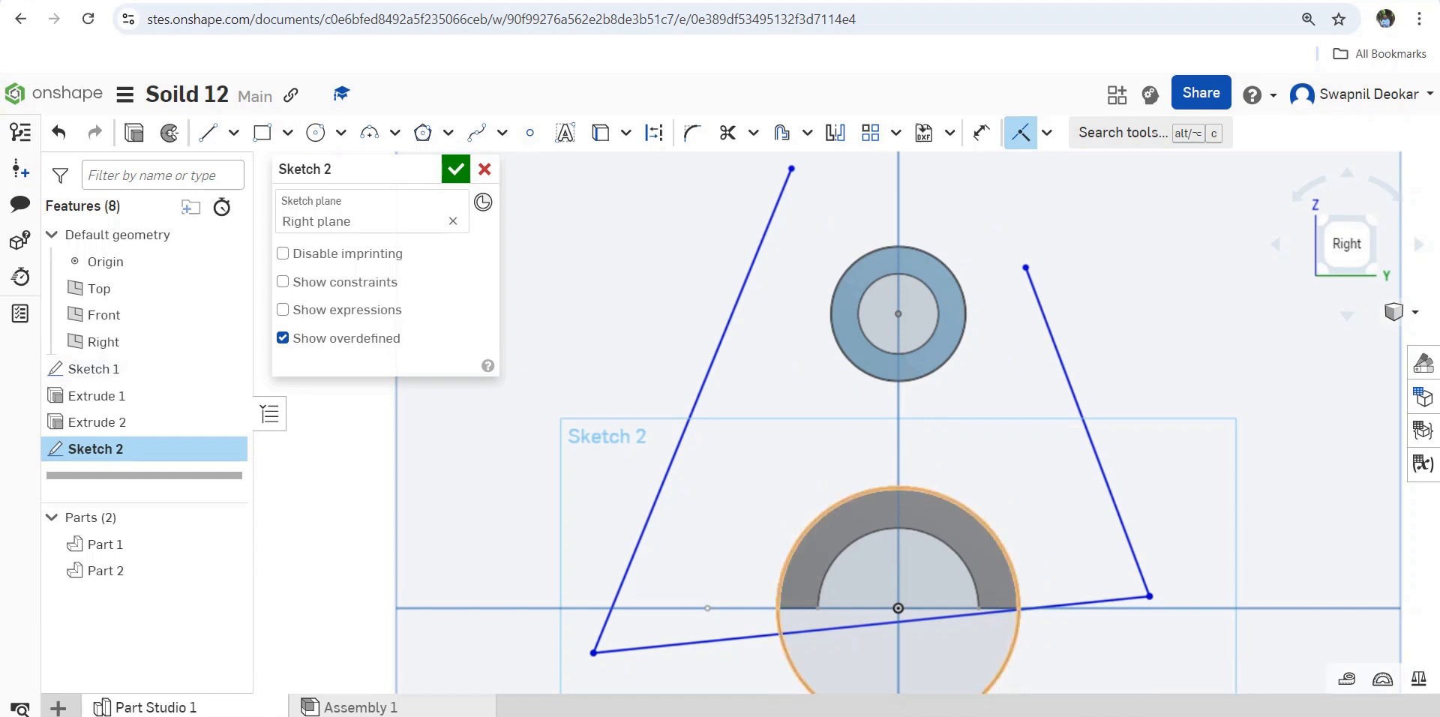
Make the 53 mm side line tangent to both the upper circle and the larger circle at the origin.
left_click(1047, 133)
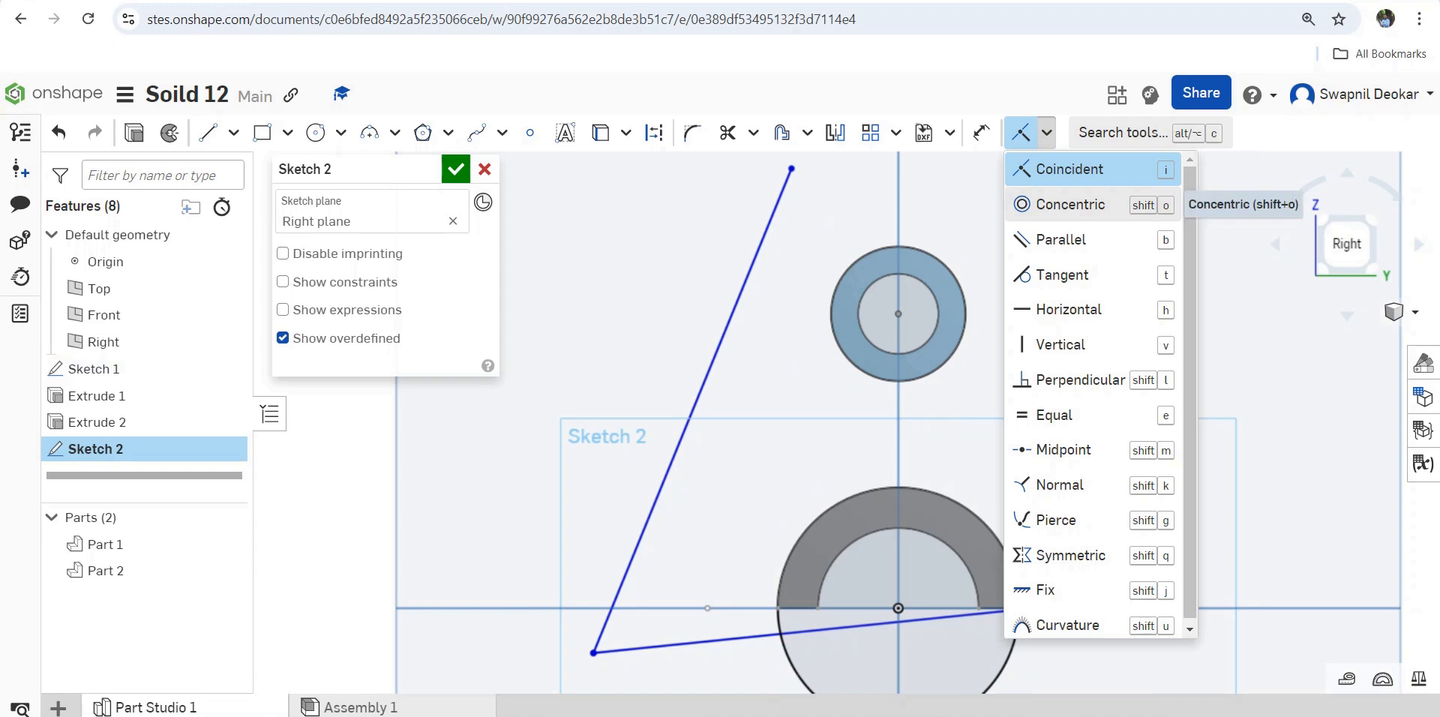
left_click(1062, 275)
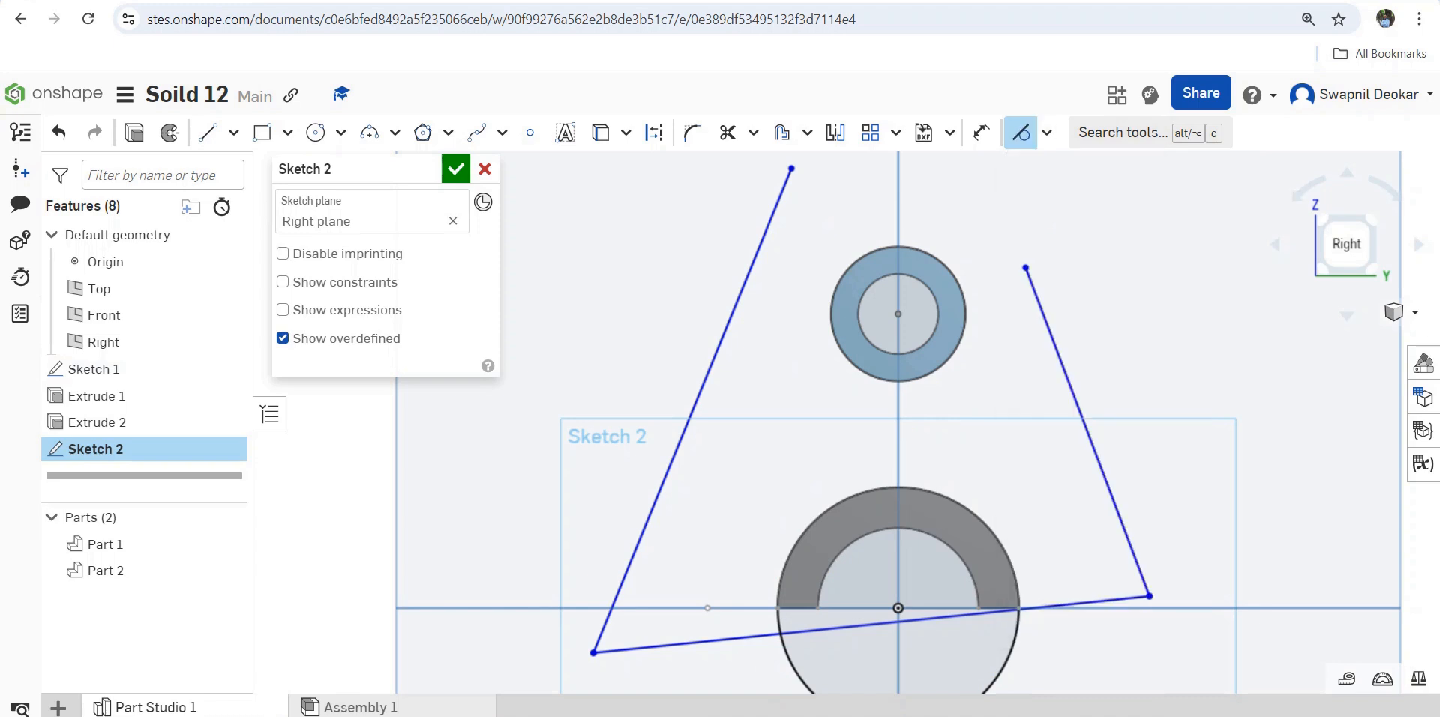
left_click(1088, 431)
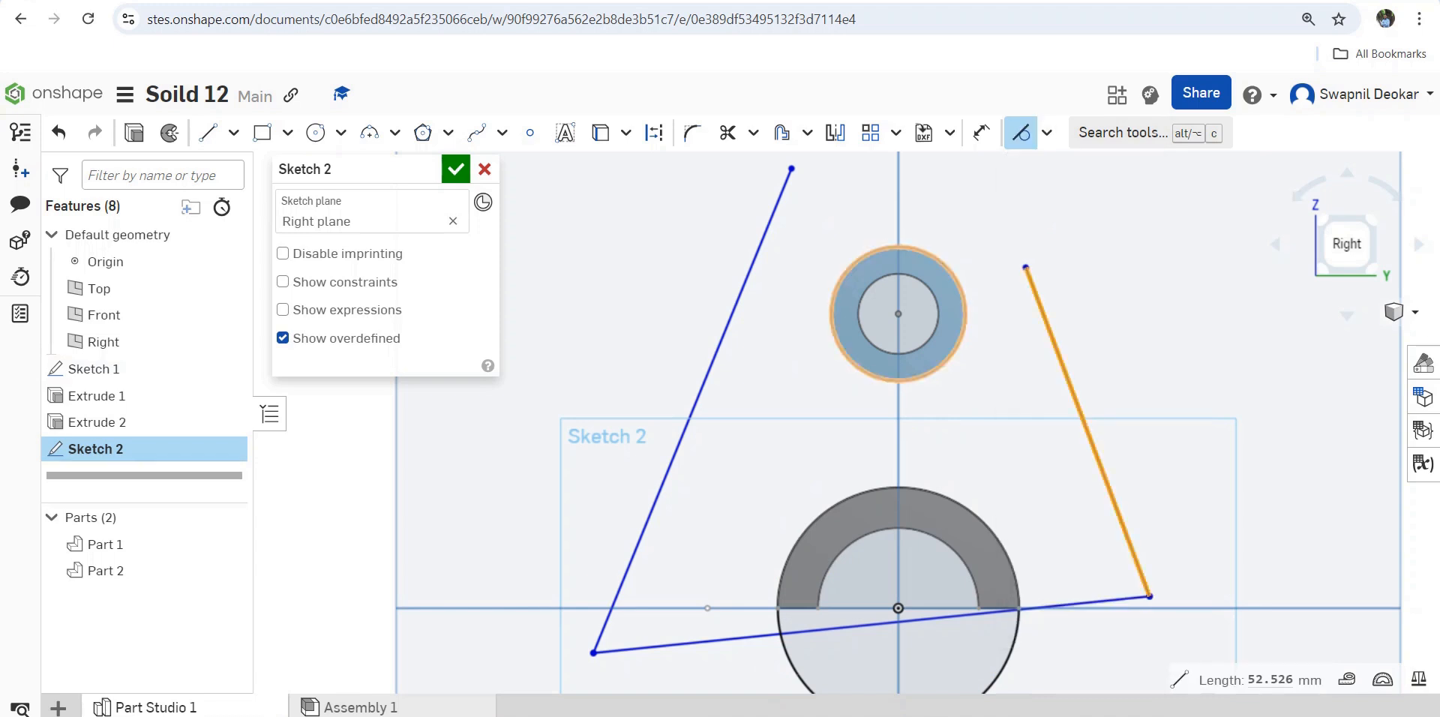
left_click(965, 300)
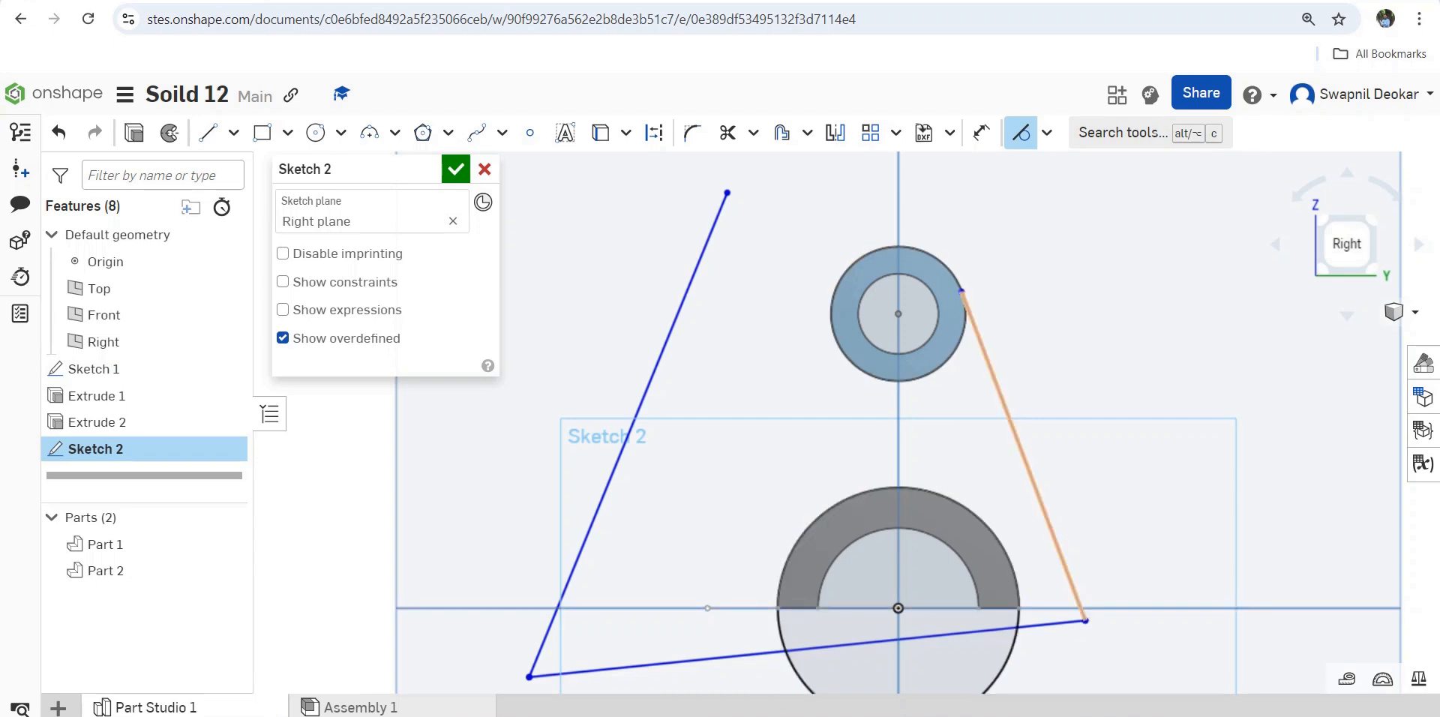
left_click(1038, 496)
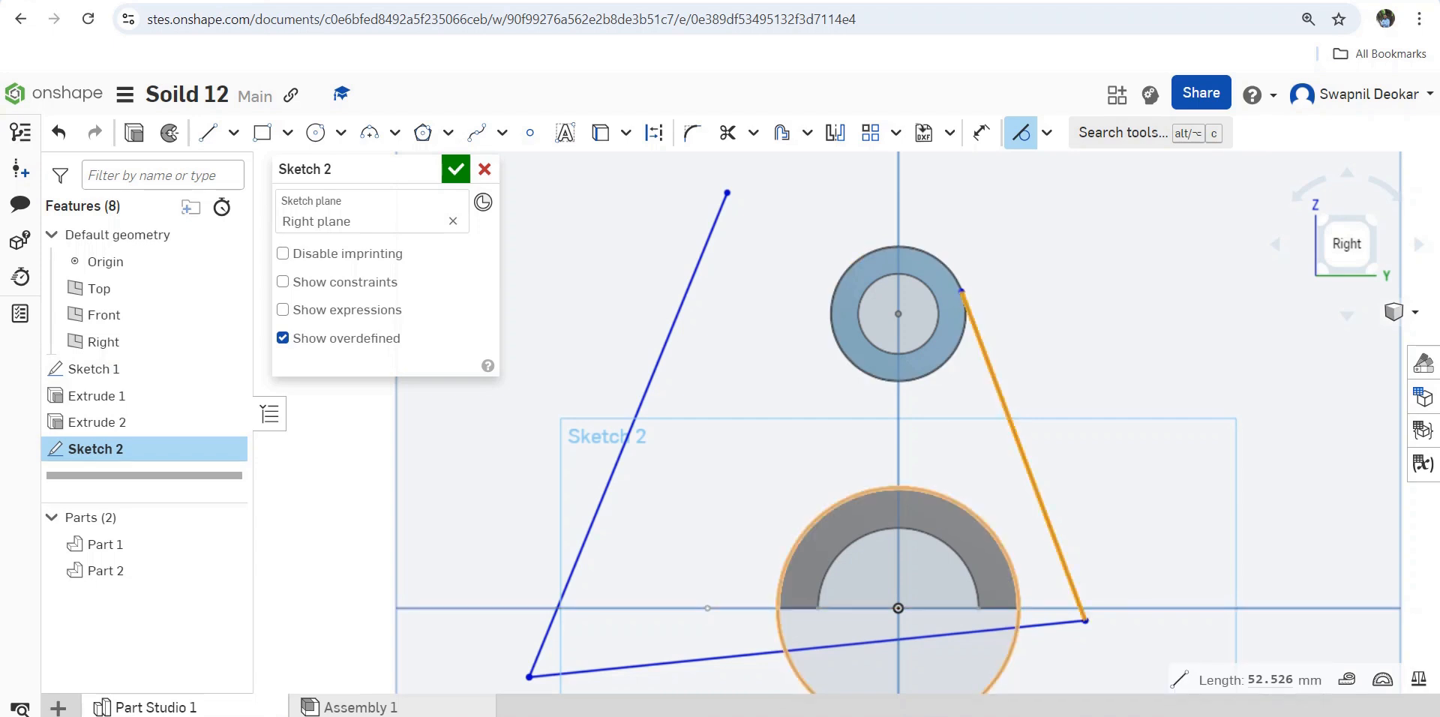
left_click(1006, 555)
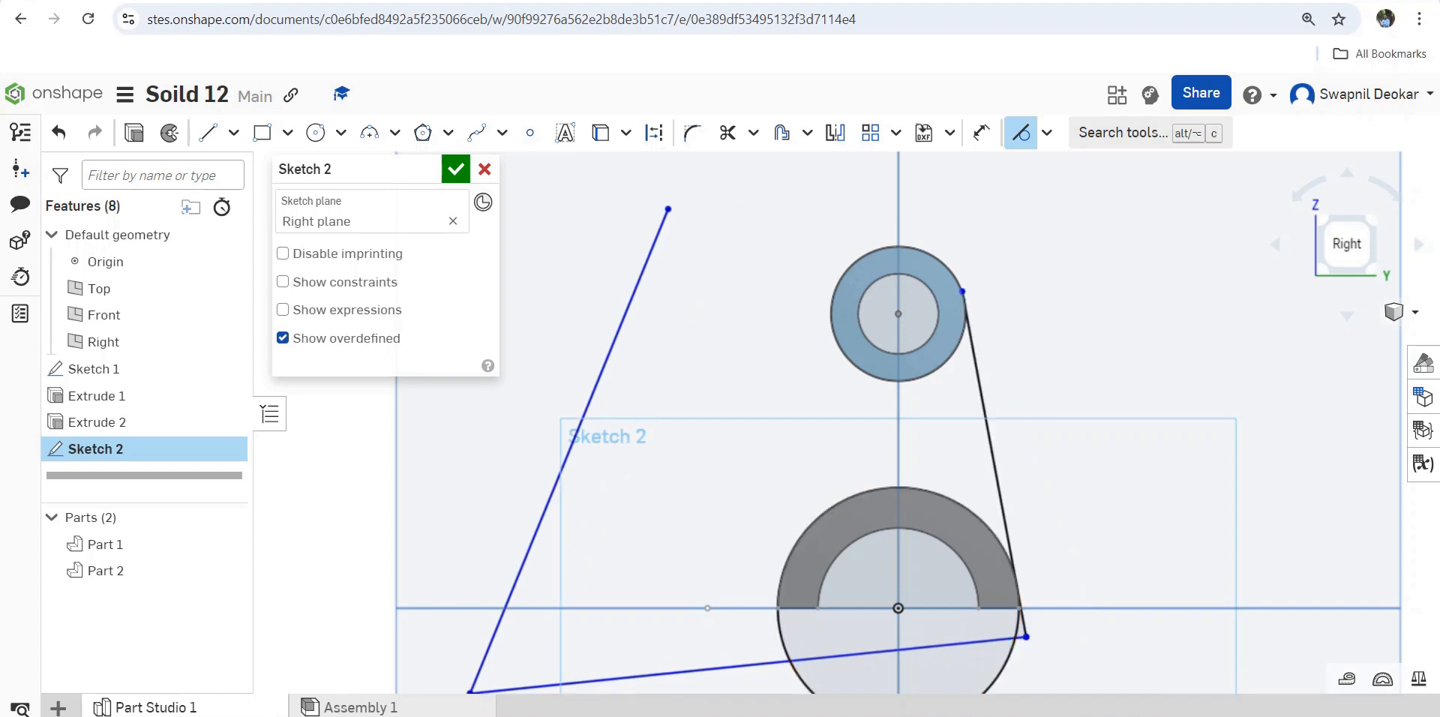
Make the opposite, 78 mm side line tangent to the circle at the origin and the upper circle.
left_click(538, 525)
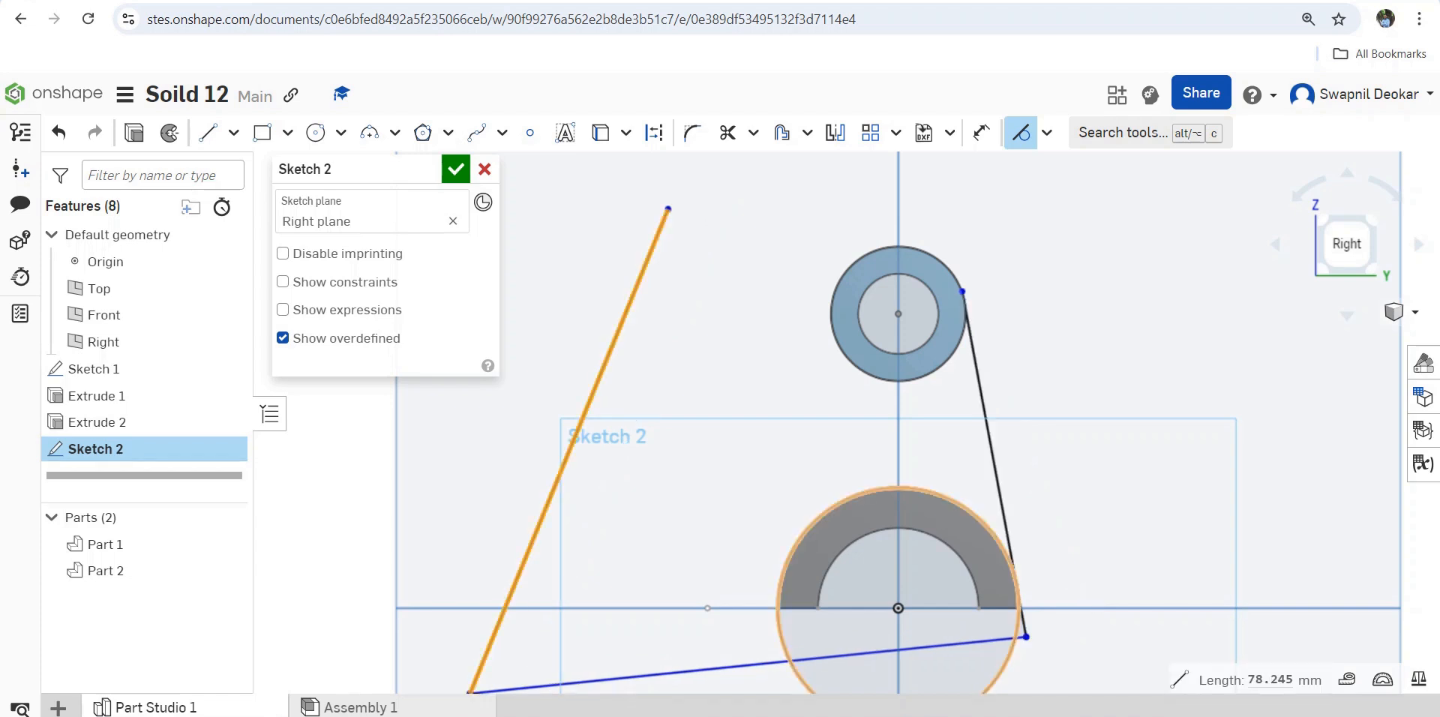
left_click(788, 561)
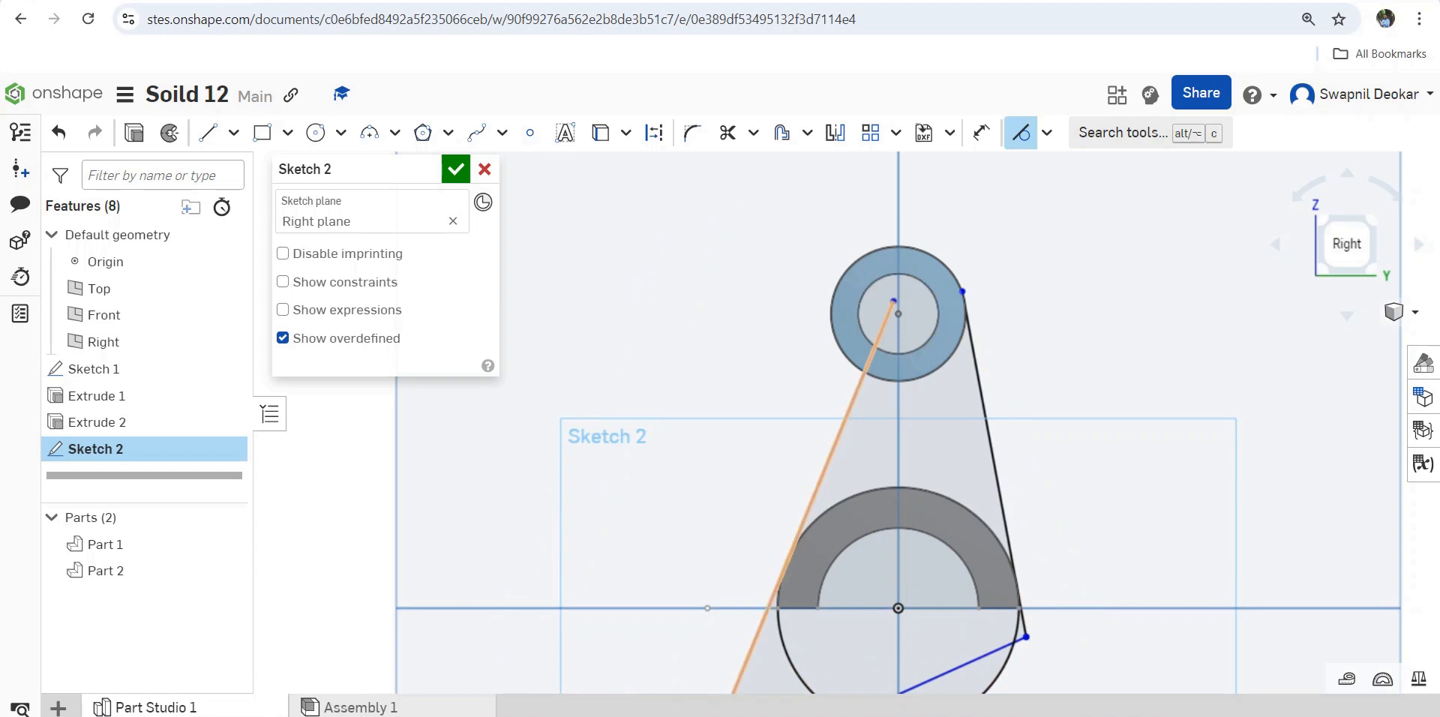
left_click(870, 360)
left_click(837, 341)
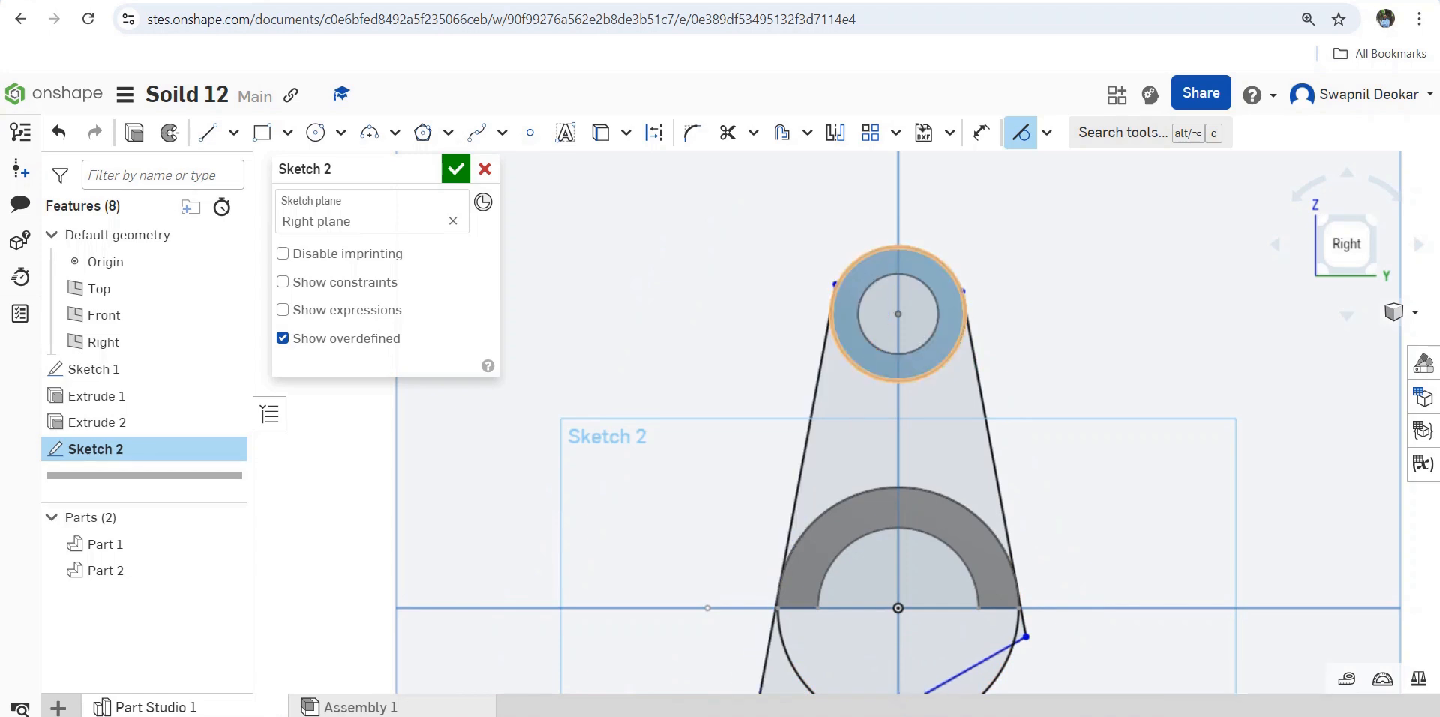
Trim the overhanging ends of both side lines beyond their tangent points on the upper circle.
left_click(728, 133)
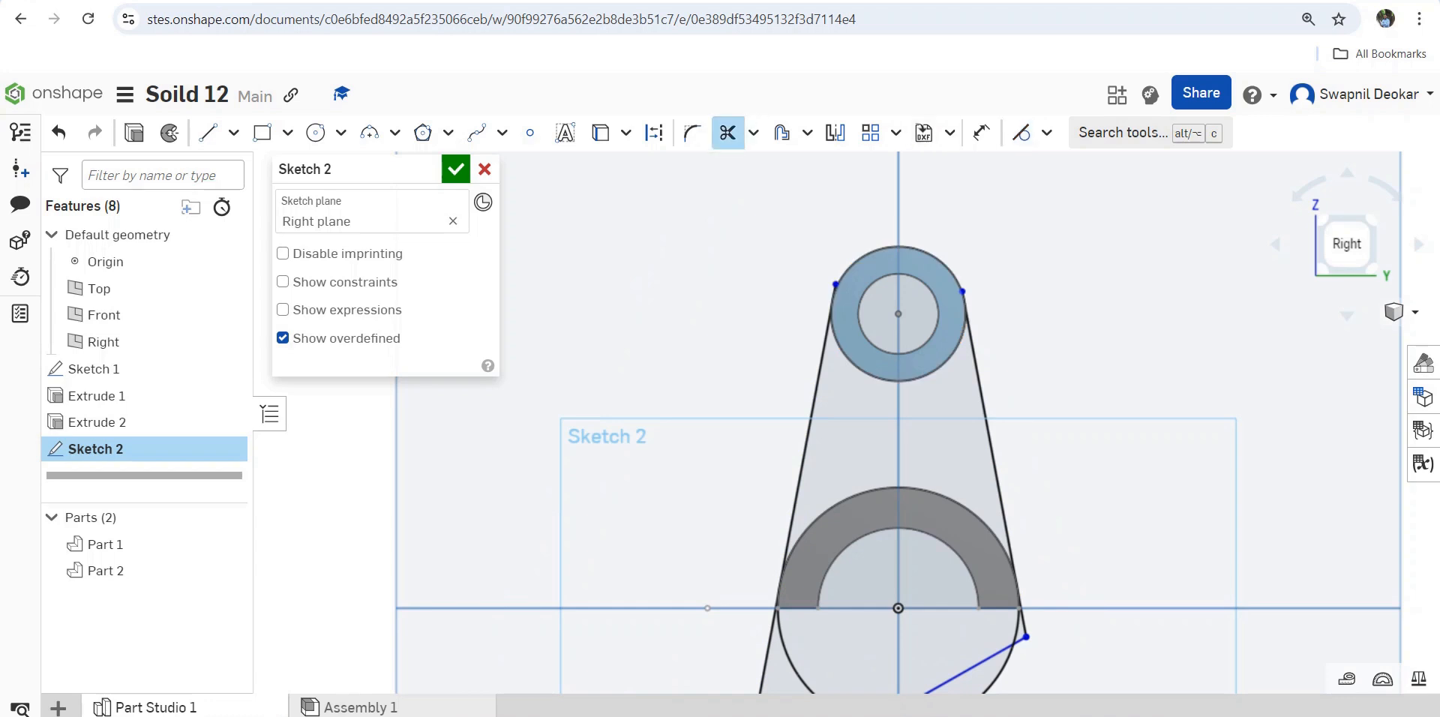
scroll(861, 240, "up", 3)
scroll(950, 354, "up", 4)
scroll(992, 388, "down", 5)
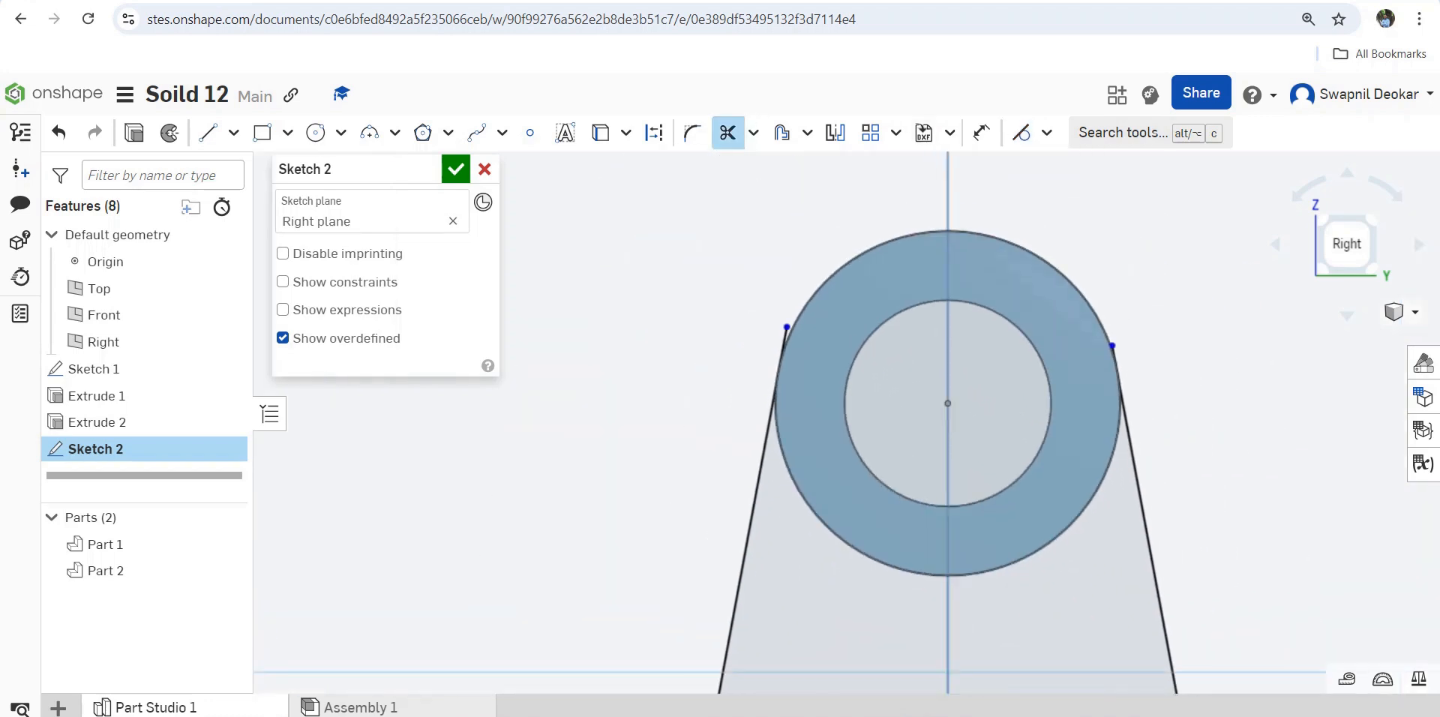
left_click_drag(1048, 283, 1005, 392)
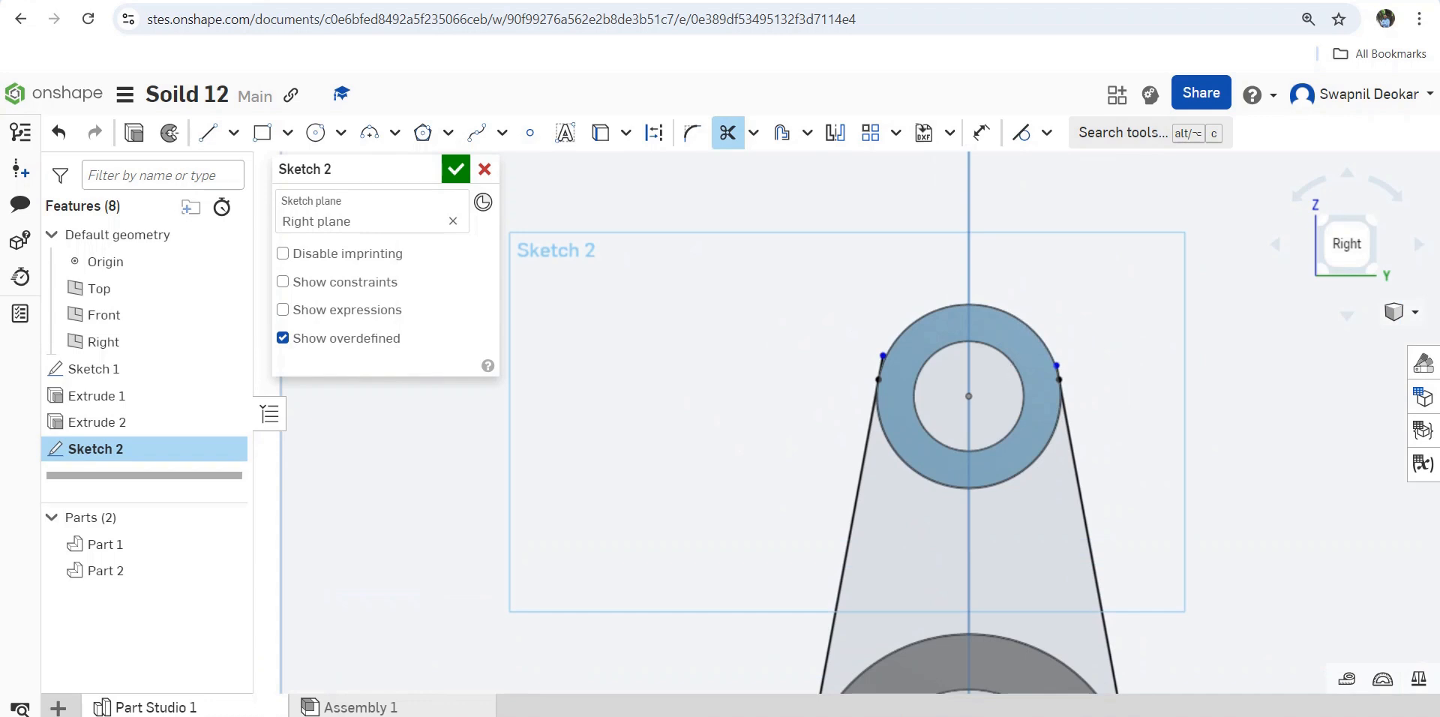
scroll(875, 375, "up", 3)
left_click_drag(872, 350, 914, 363)
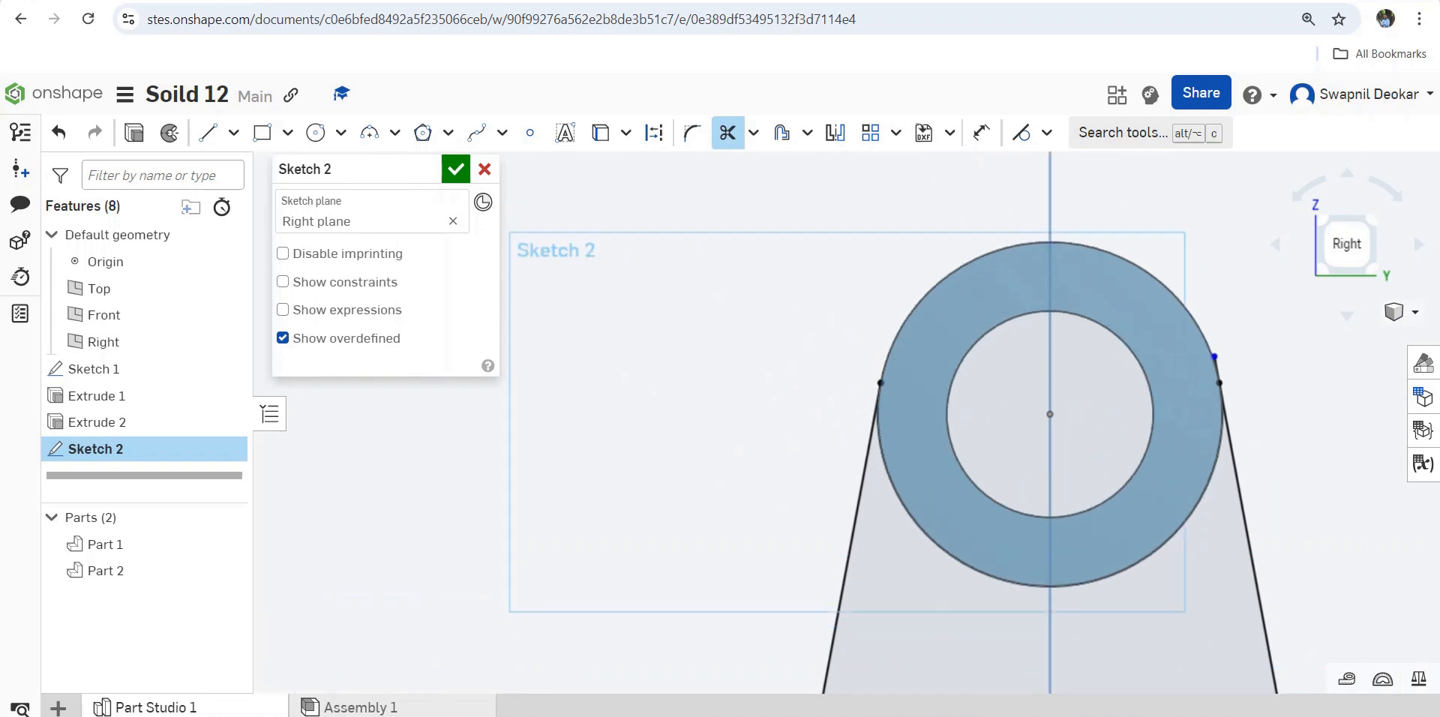
Trim the side lines, cross line and lower circle arc below the half-ring's tangent points, and finish the sketch.
scroll(707, 221, "down", 6)
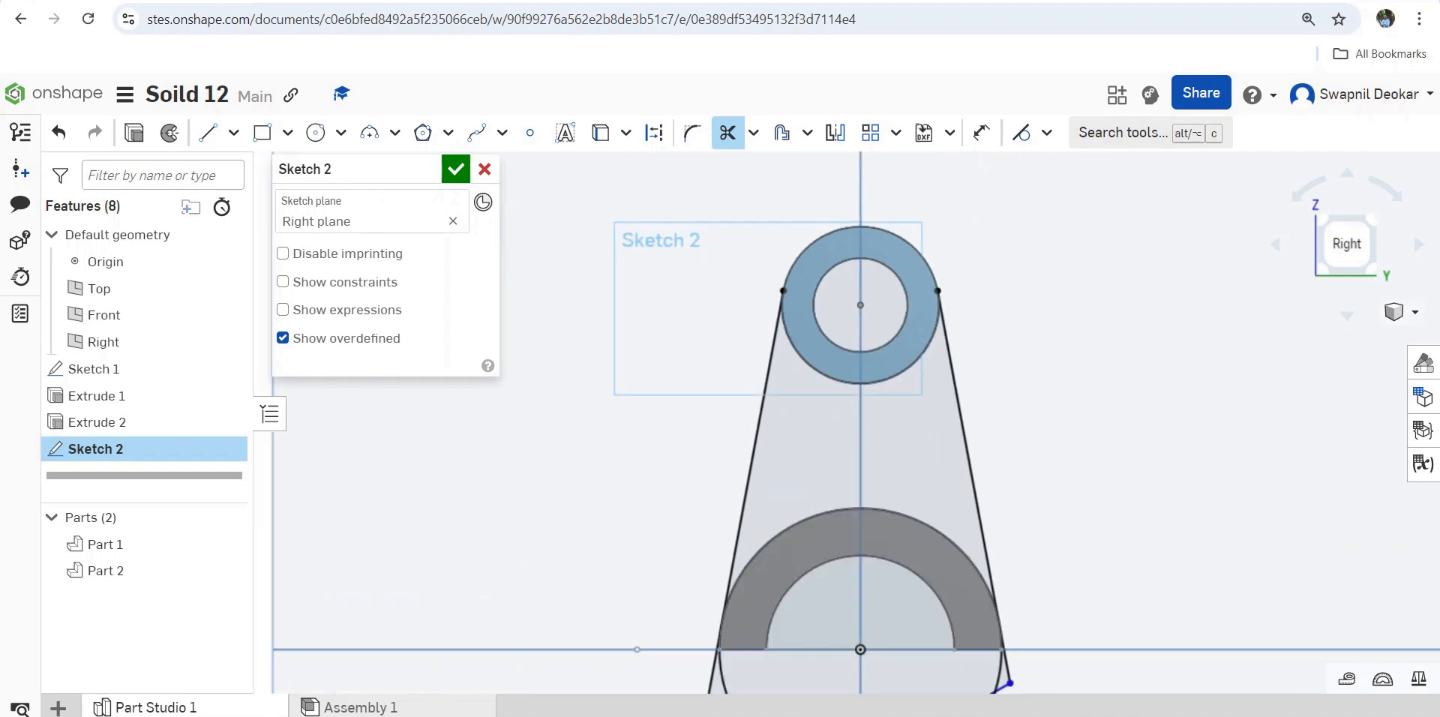
mouse_move(697, 585)
left_mouse_down()
mouse_move(720, 604)
mouse_move(802, 542)
mouse_move(867, 583)
left_mouse_up()
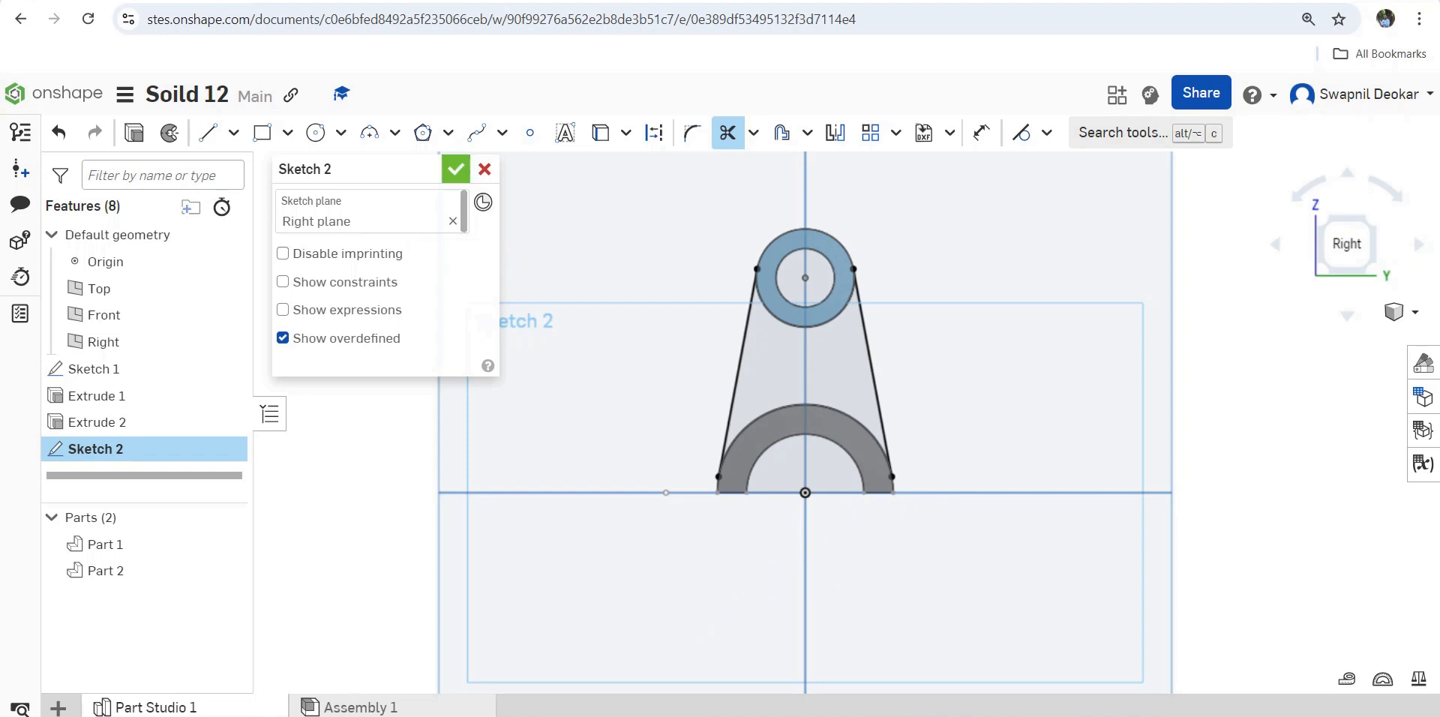
left_click(456, 170)
Extrude the web profile between the ring and half-ring 6 mm as a new solid part.
right_click_drag(600, 315, 758, 401)
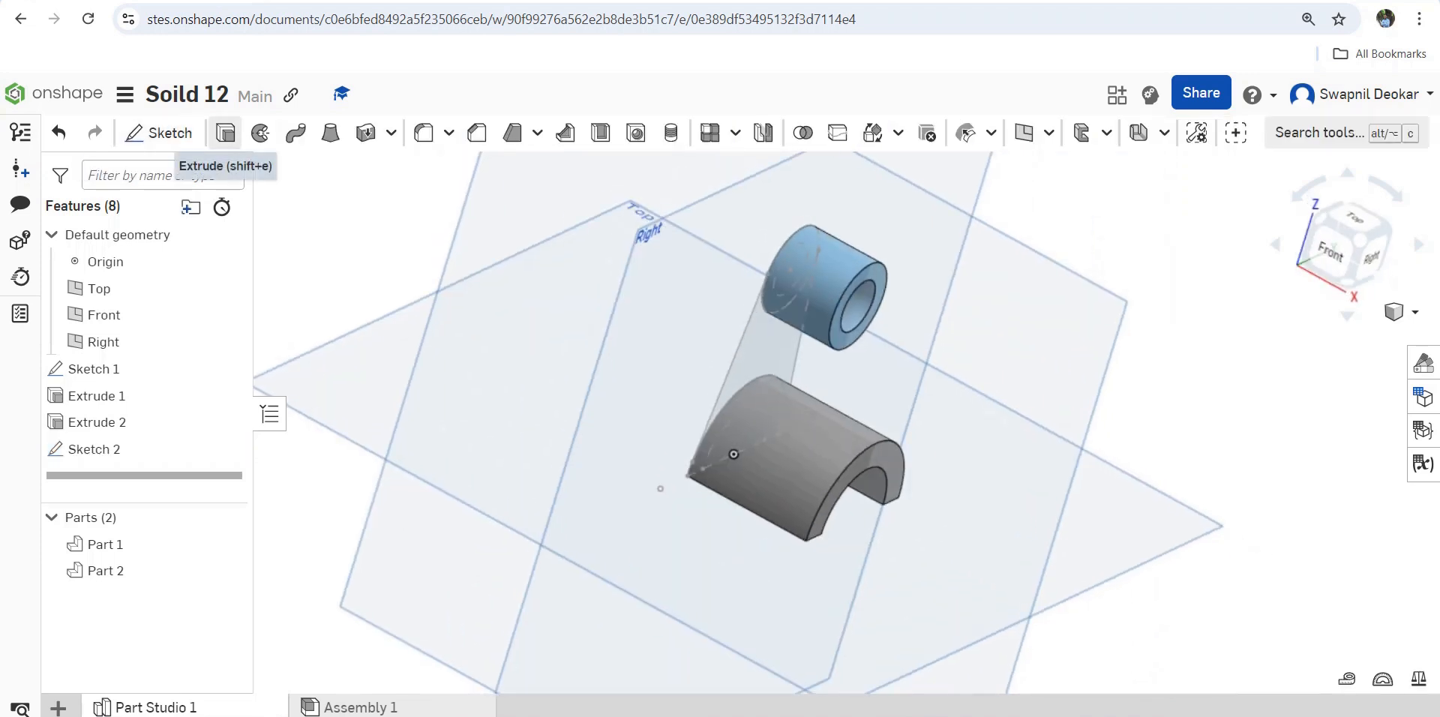
left_click(225, 132)
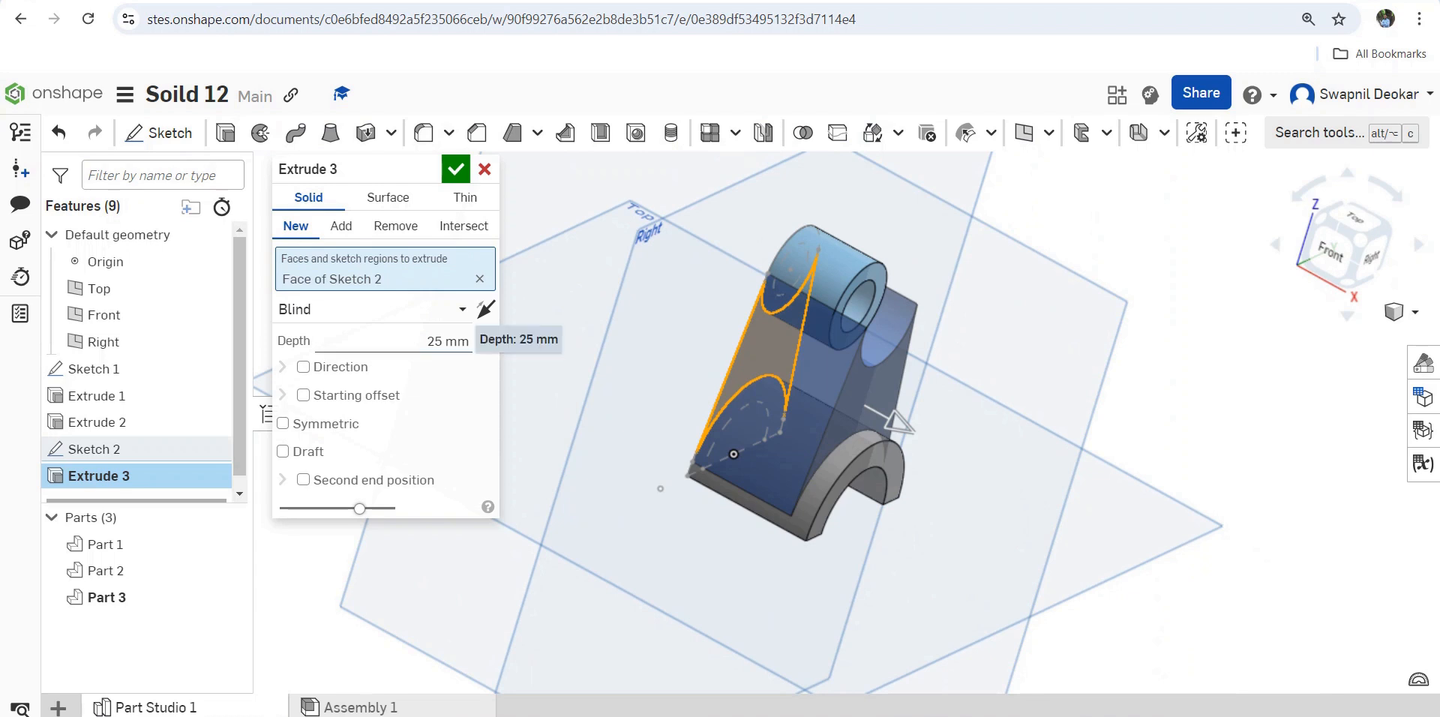
left_click(448, 341)
type("6")
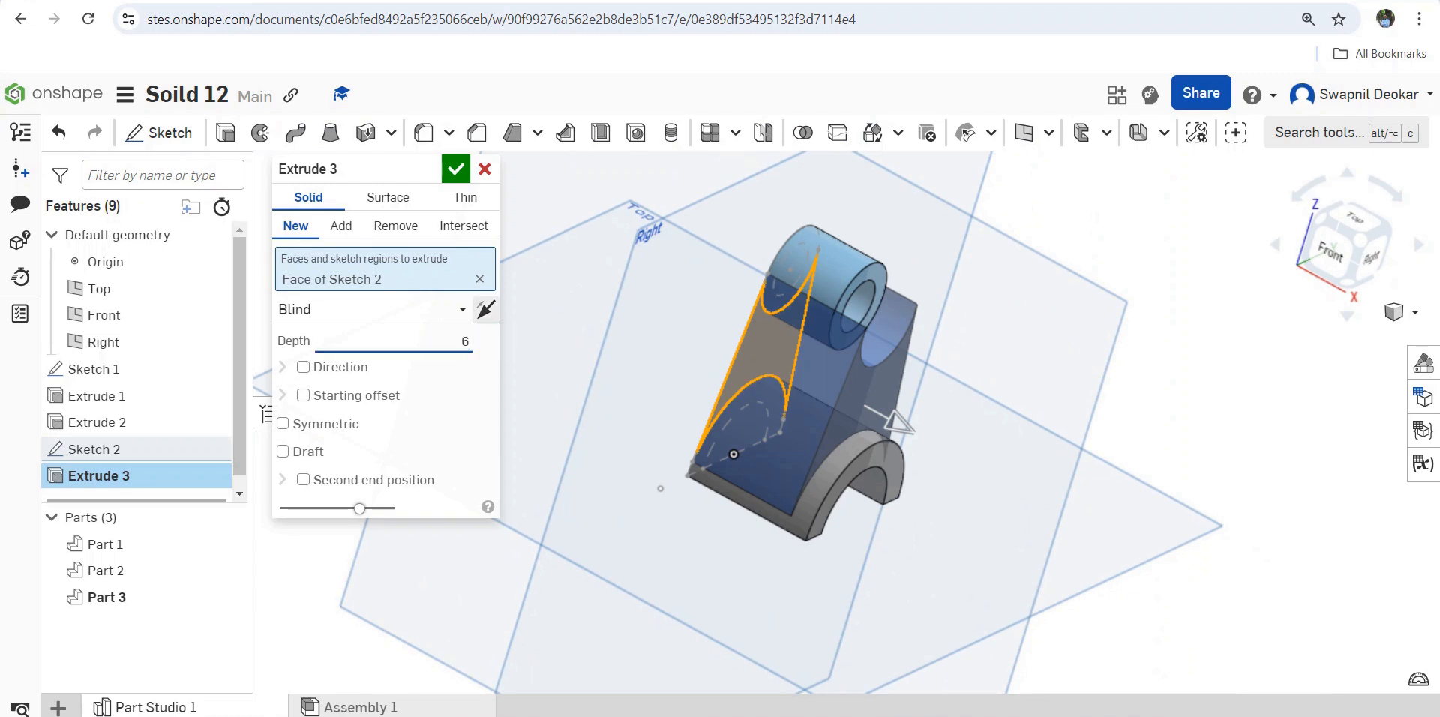
left_click(460, 172)
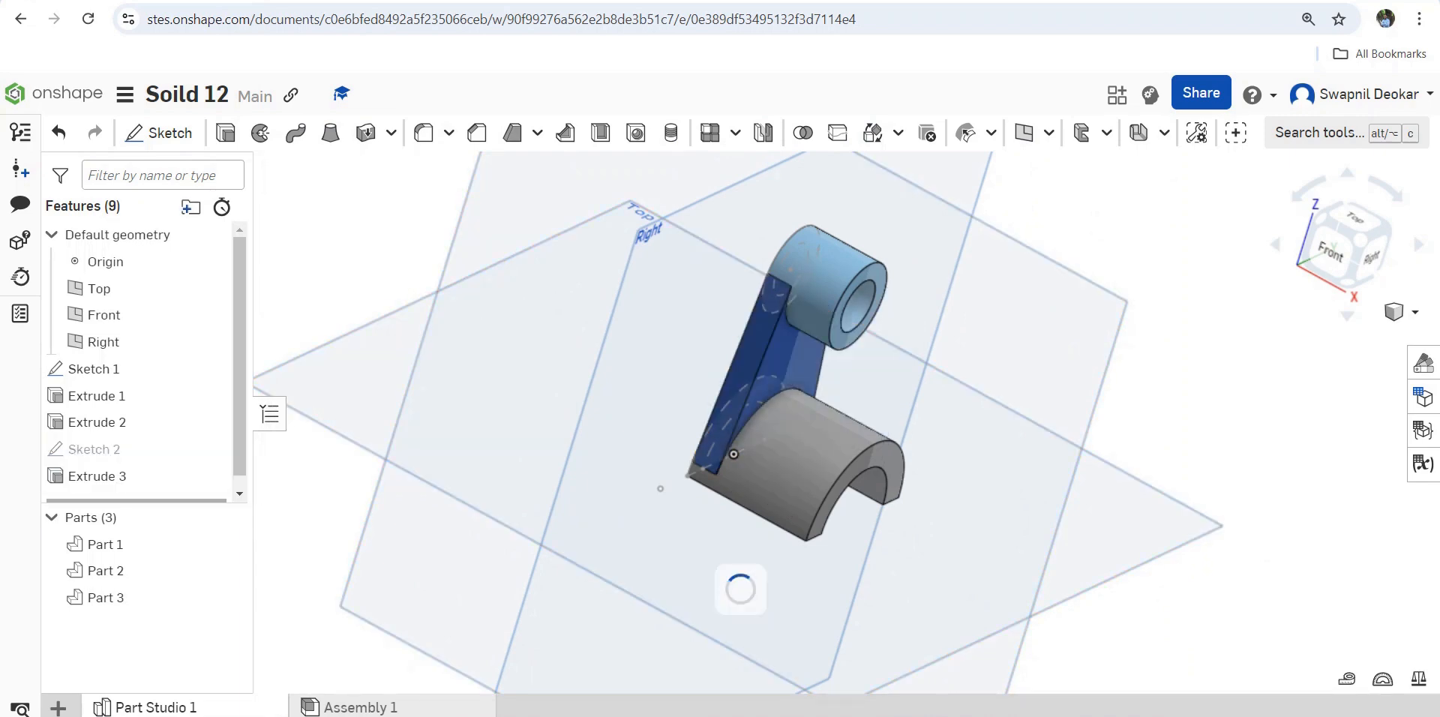
Check the part drawing in PowerPoint, and start a face-on sketch on the half-ring's front end face in Onshape.
key("alt+Tab")
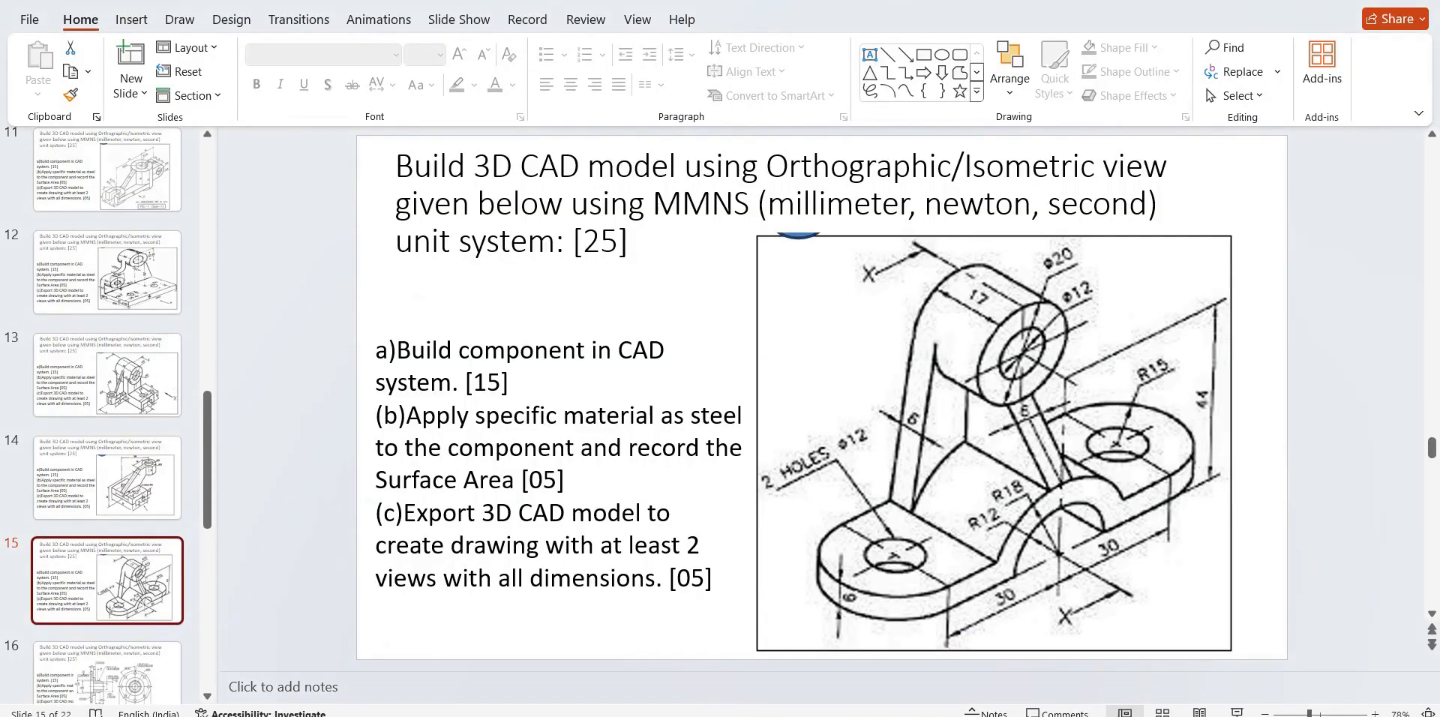
key("alt+Tab")
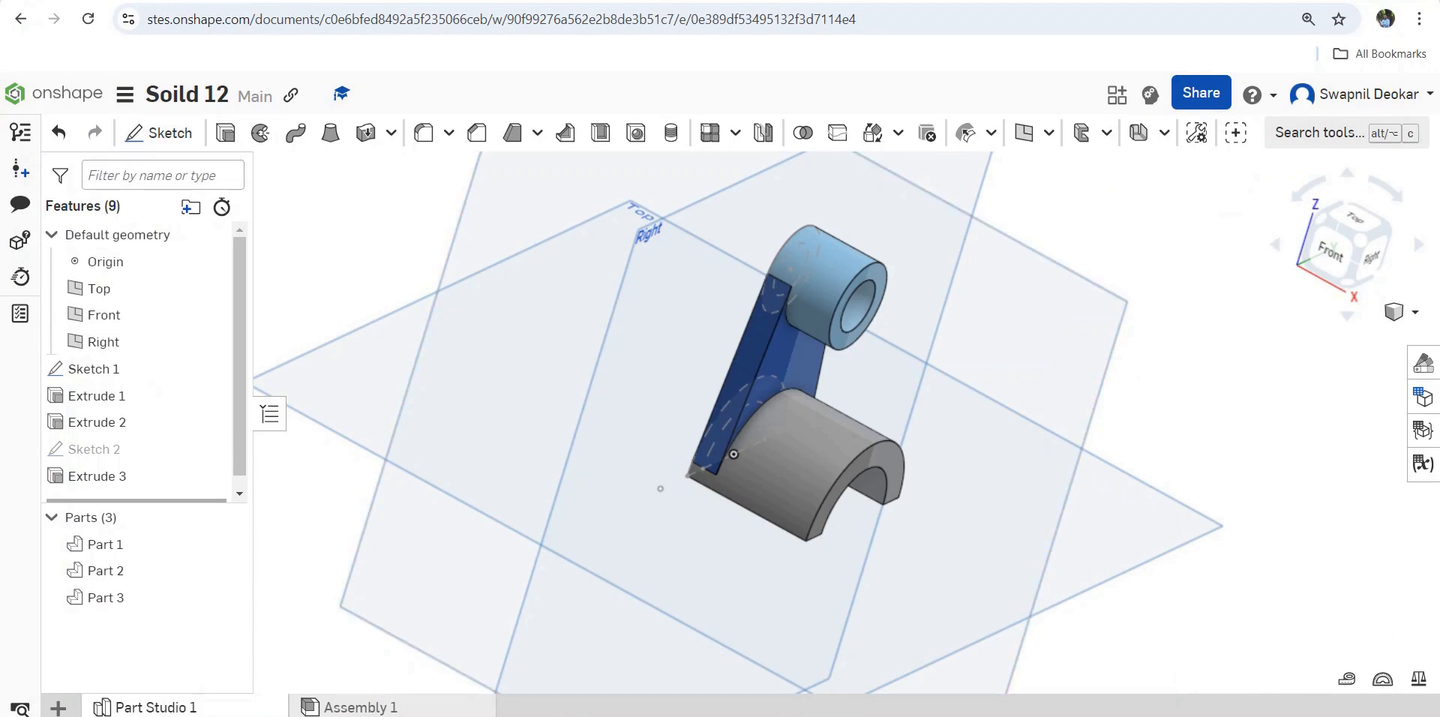
key("shift+4")
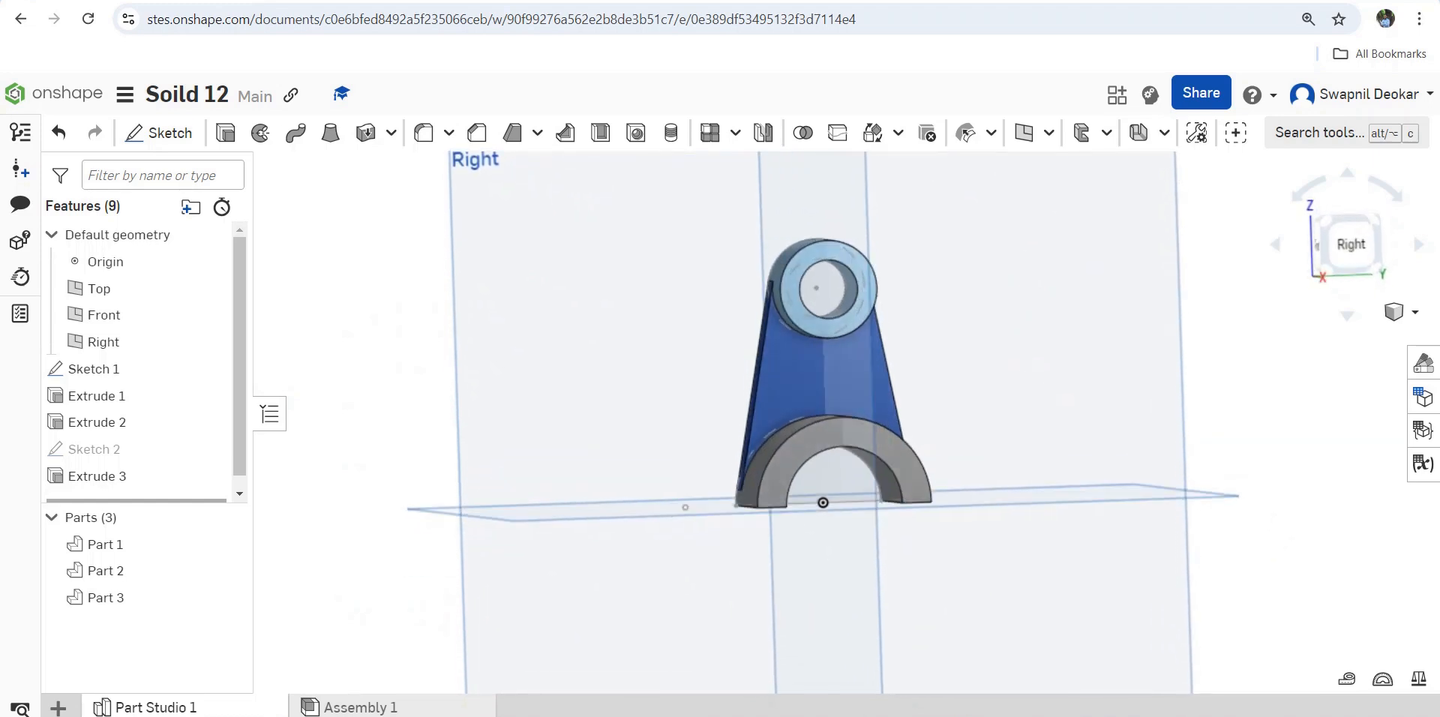
left_click(159, 133)
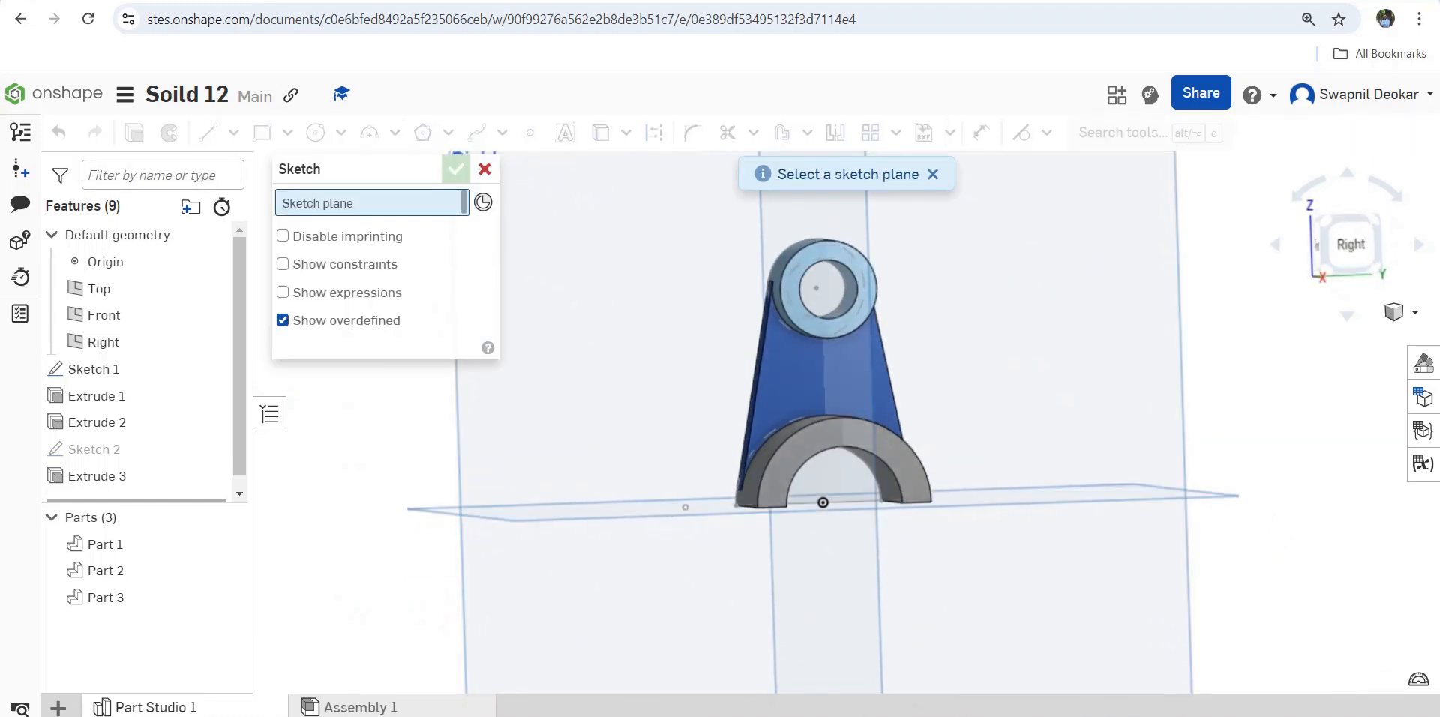
left_click(844, 433)
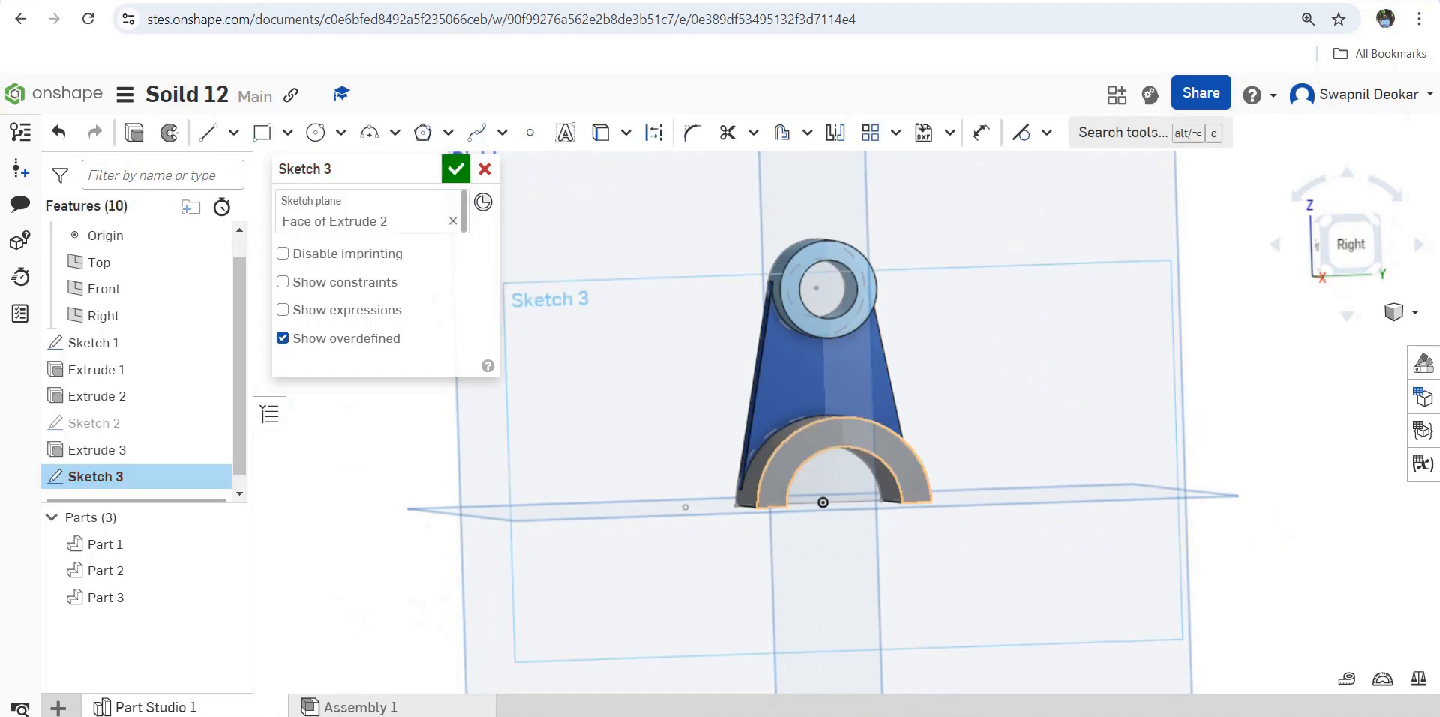
right_click(844, 434)
left_click(961, 414)
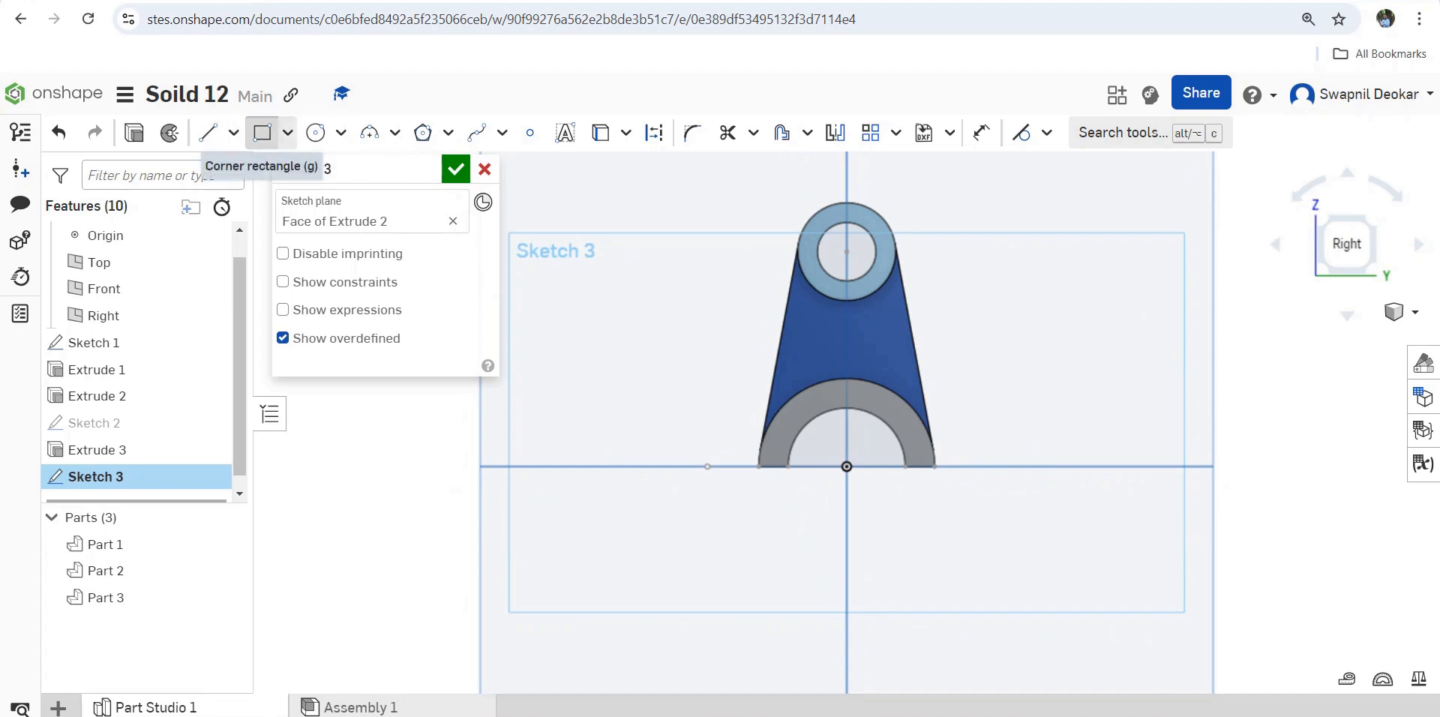
Draw a narrow vertical rectangle about 5.9 by 39.3 mm from the upper ring's hole down into the half-ring's opening.
left_click(261, 133)
left_click(833, 249)
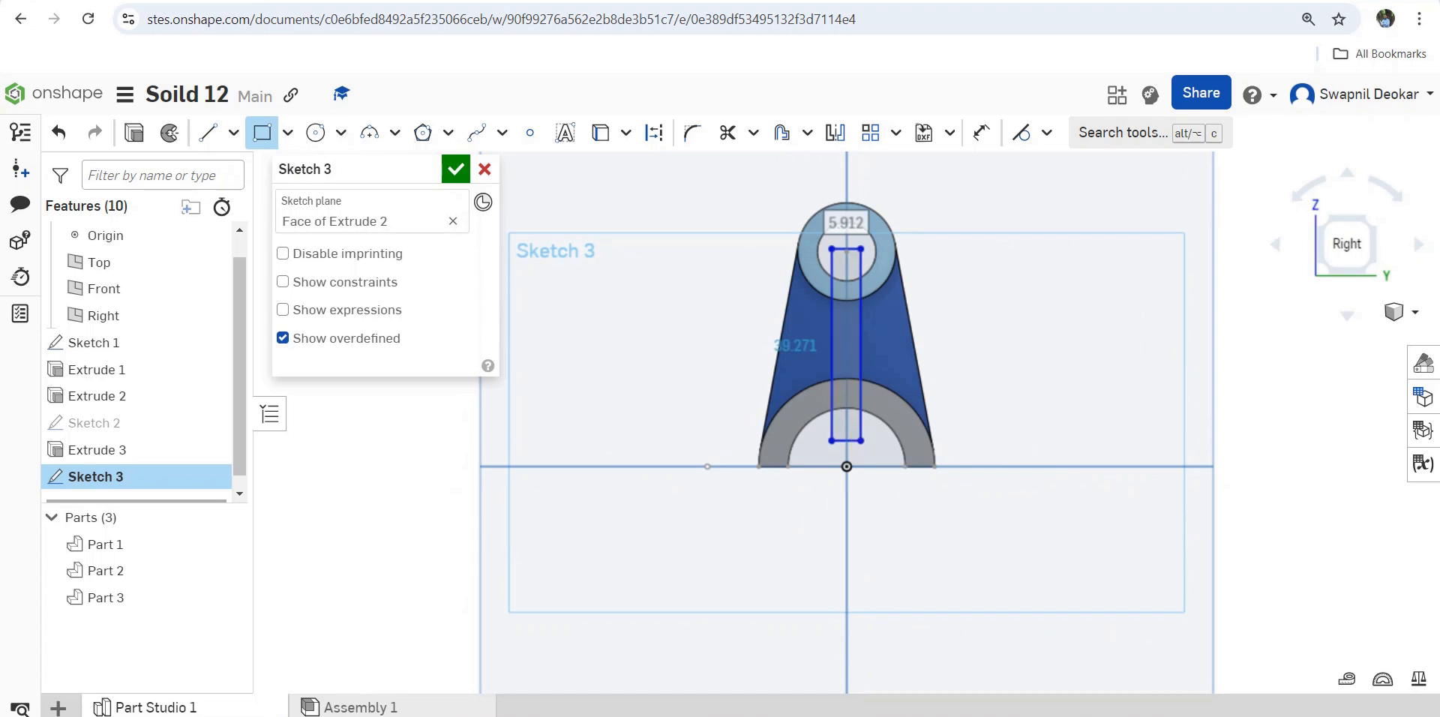
left_click(860, 440)
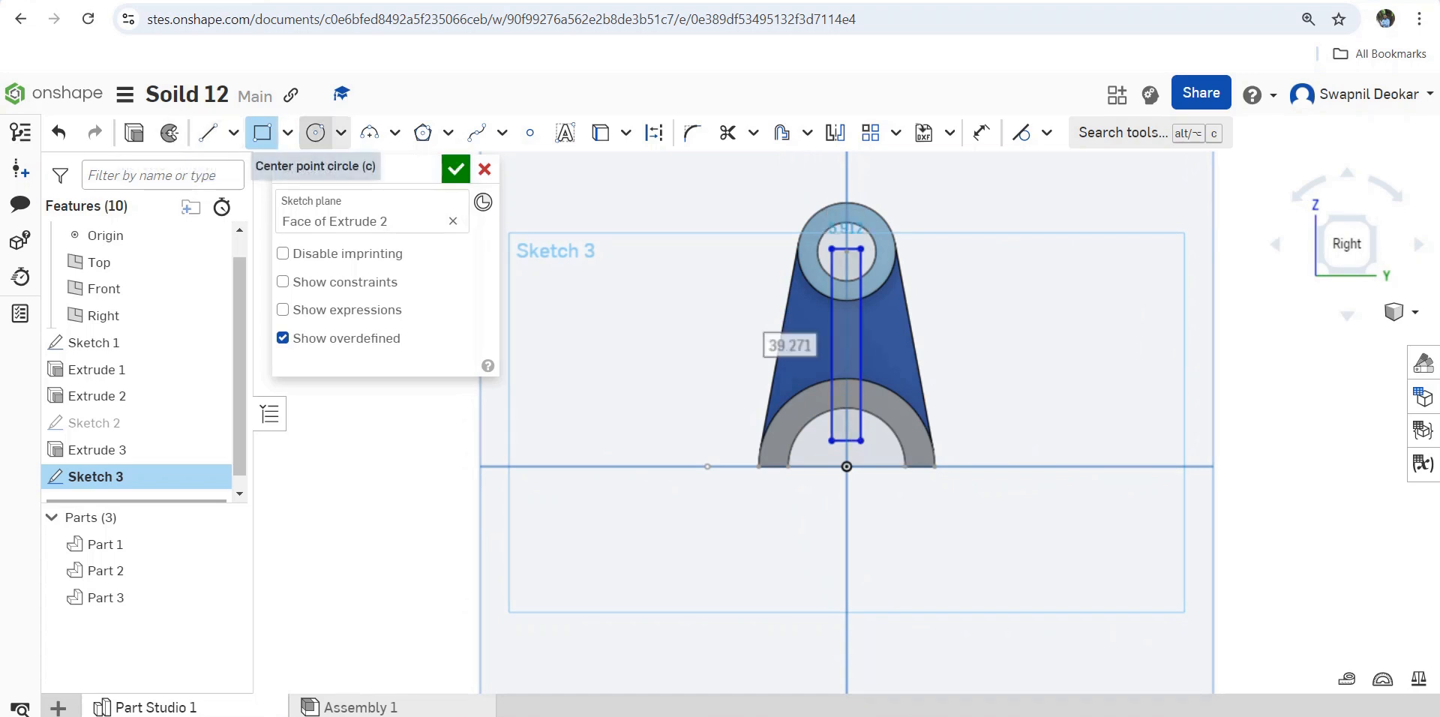
Draw circles about 30 mm and 52 mm in diameter around the upper ring's center and close to the origin.
left_click(316, 133)
scroll(861, 251, "up", 5)
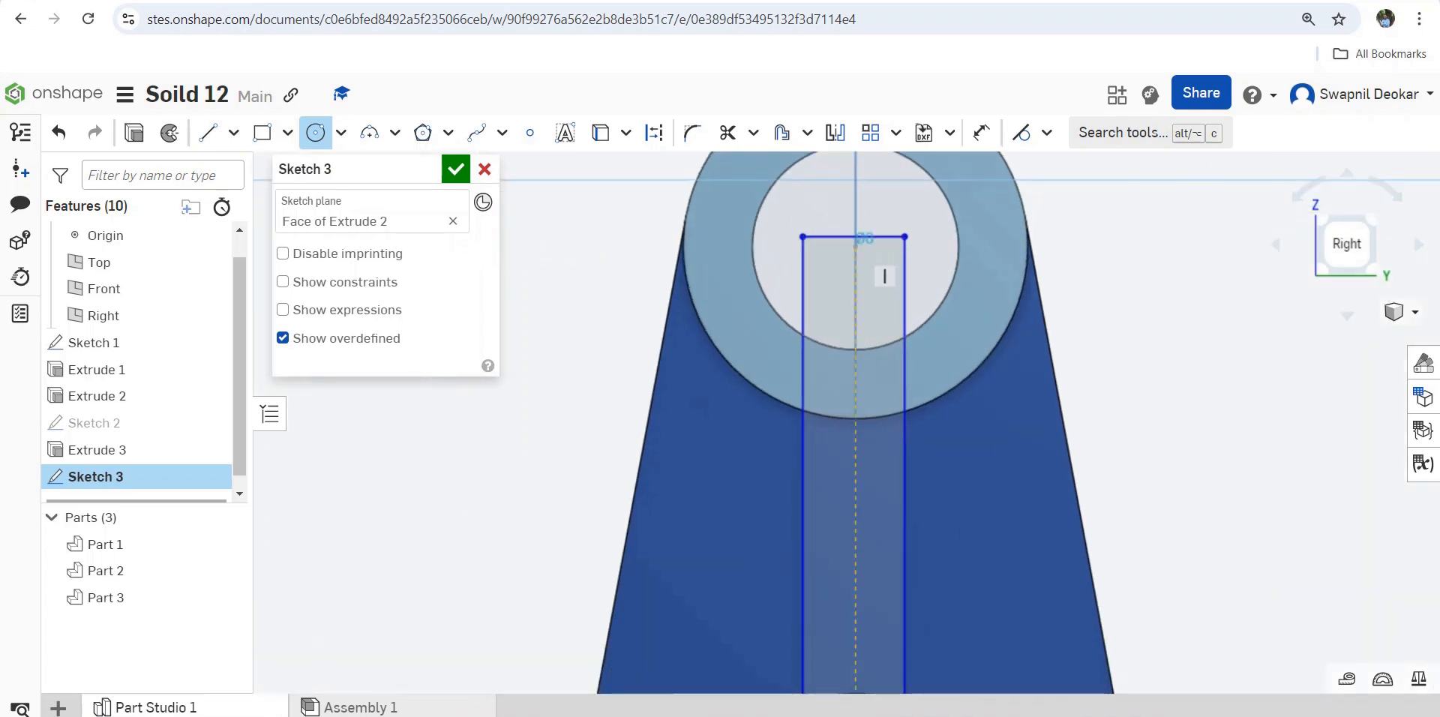
left_click(855, 238)
scroll(1001, 389, "down", 3)
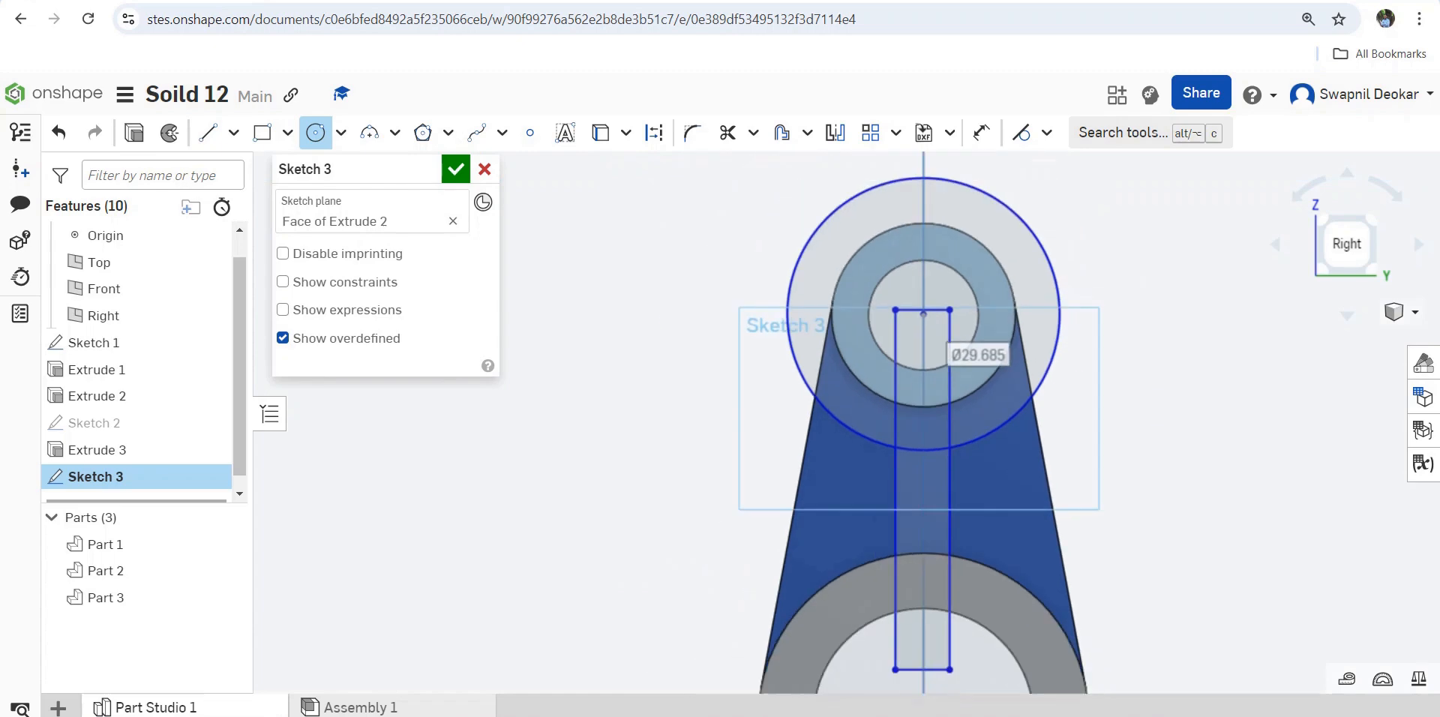
scroll(1018, 419, "down", 3)
left_click(974, 555)
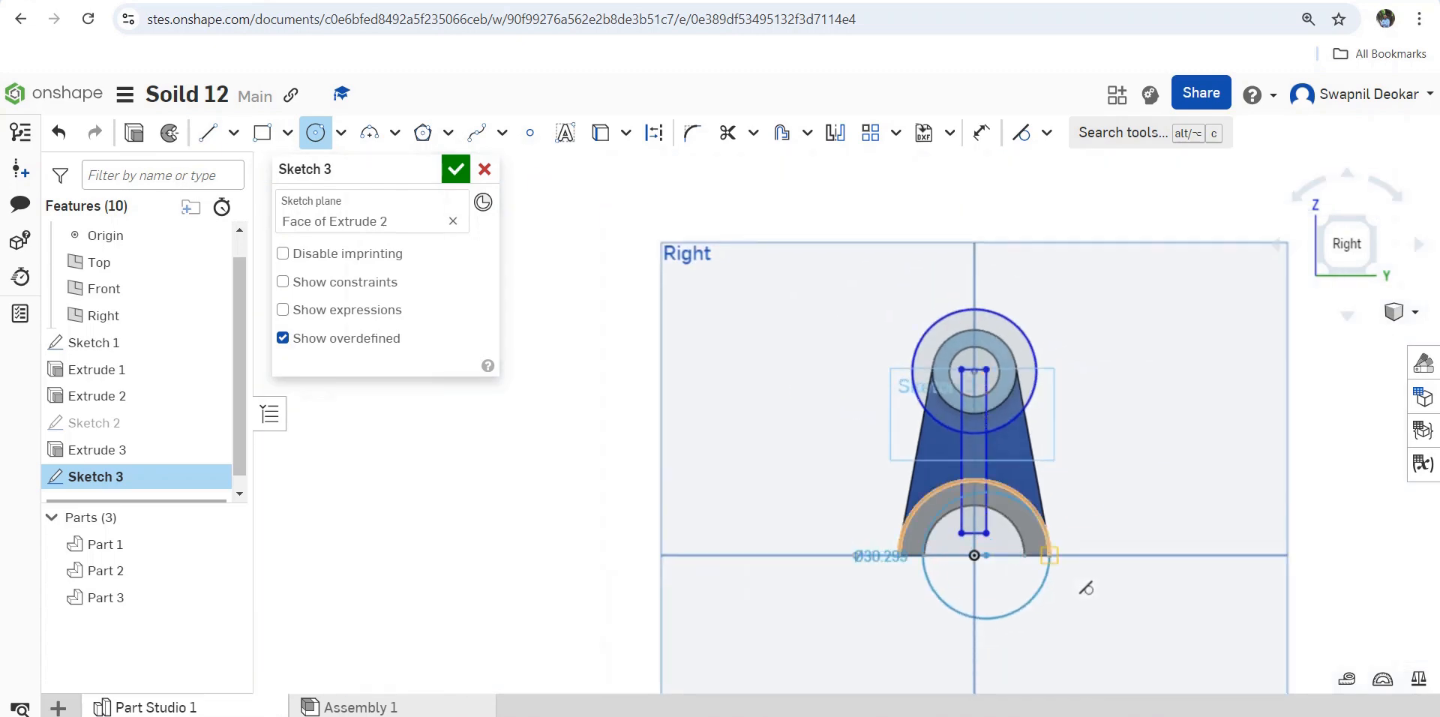
left_click(1093, 557)
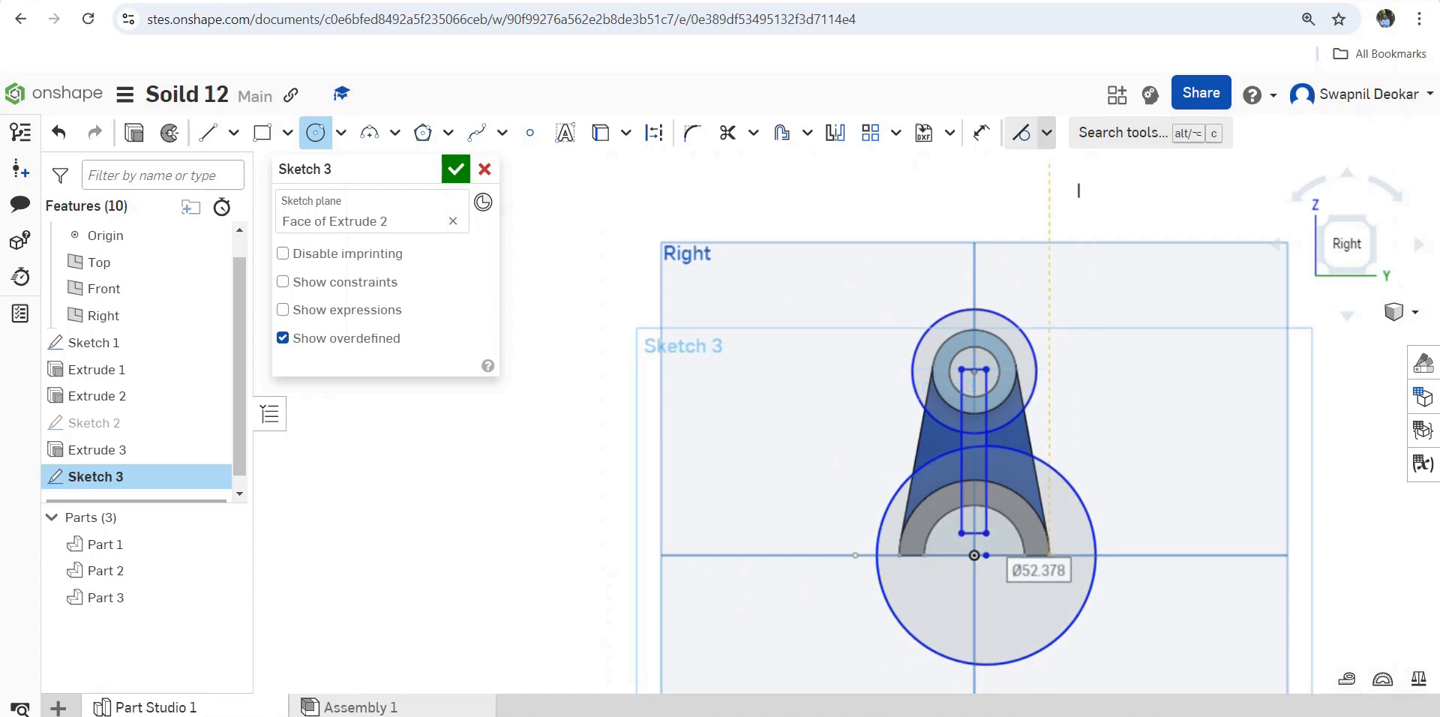
Make the upper and lower circles coincident with the outer edges of the ring and half-ring.
left_click(1046, 133)
left_click(1069, 168)
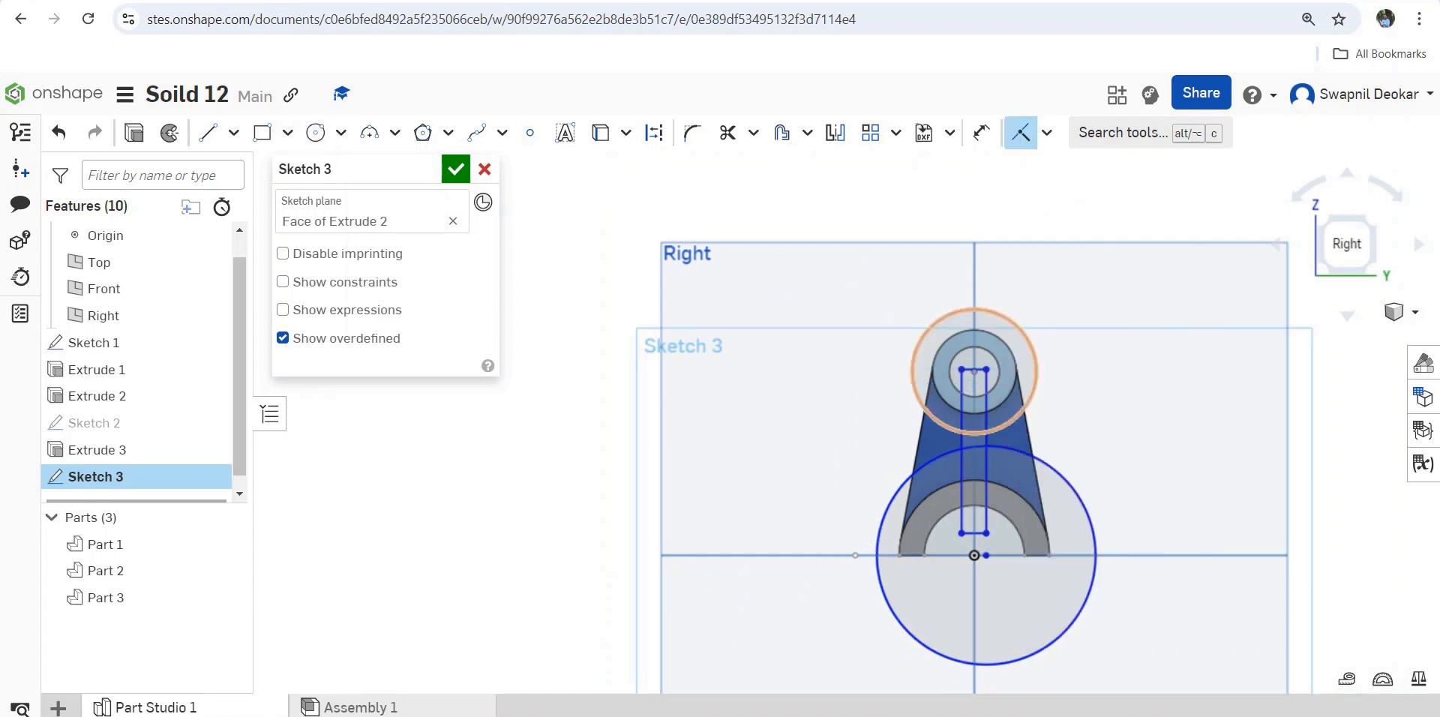
left_click(1037, 372)
left_click(1017, 374)
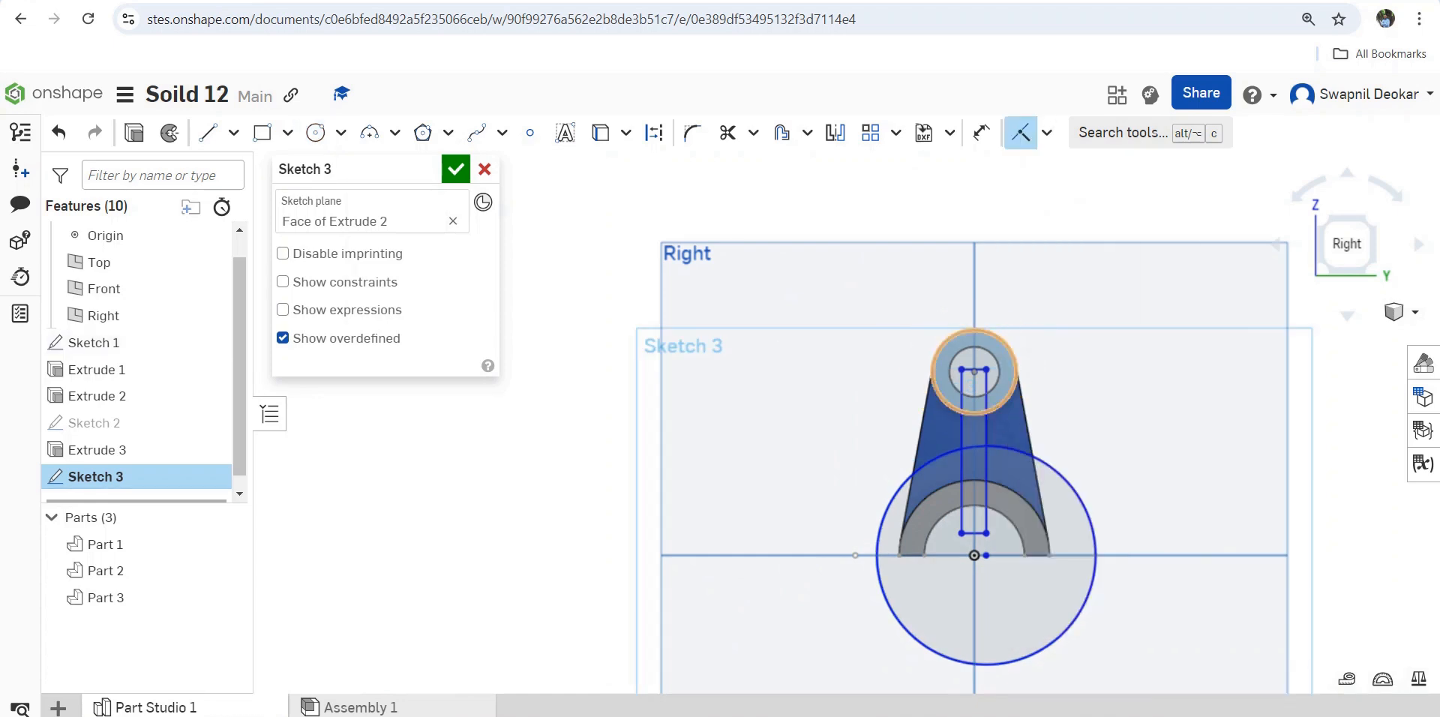
left_click(1040, 460)
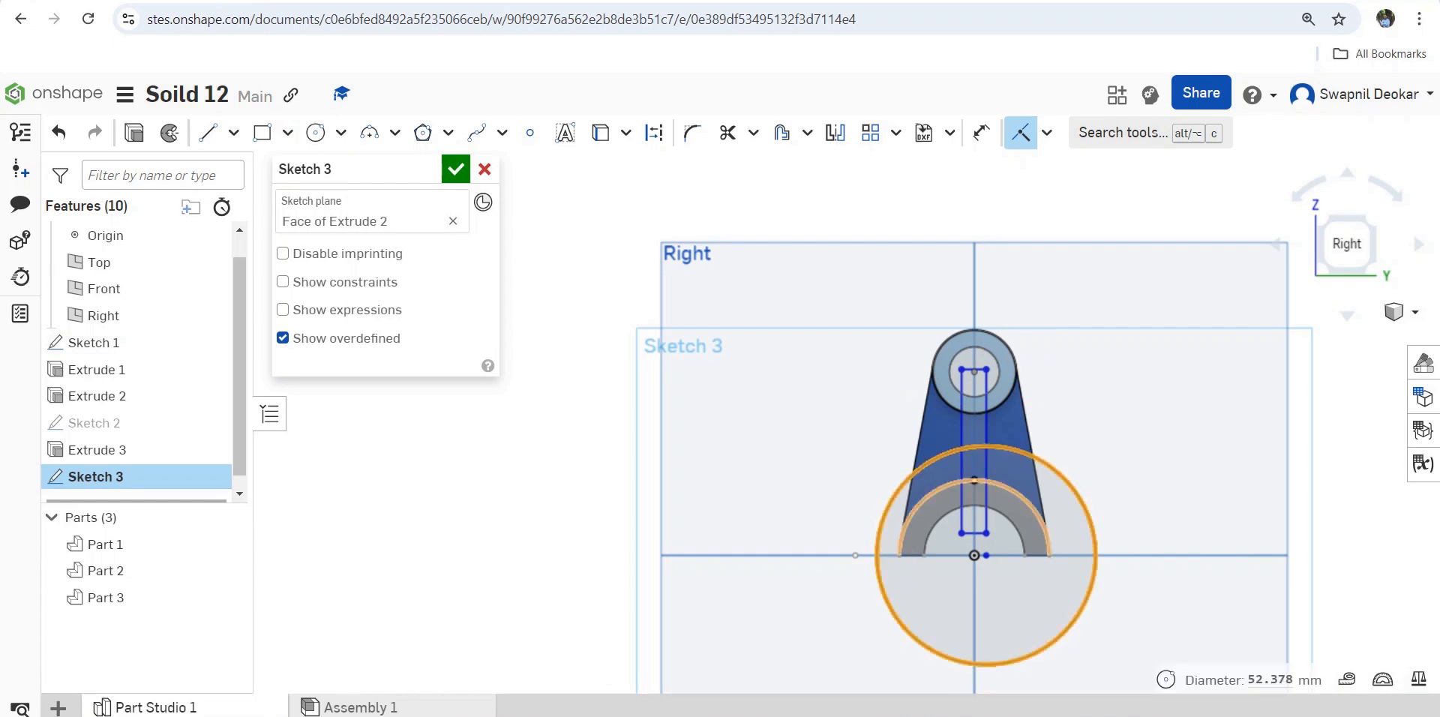
left_click(1028, 503)
Align one long side of the rectangle with the vertical centerline through the rings, and delete that side.
scroll(899, 465, "up", 3)
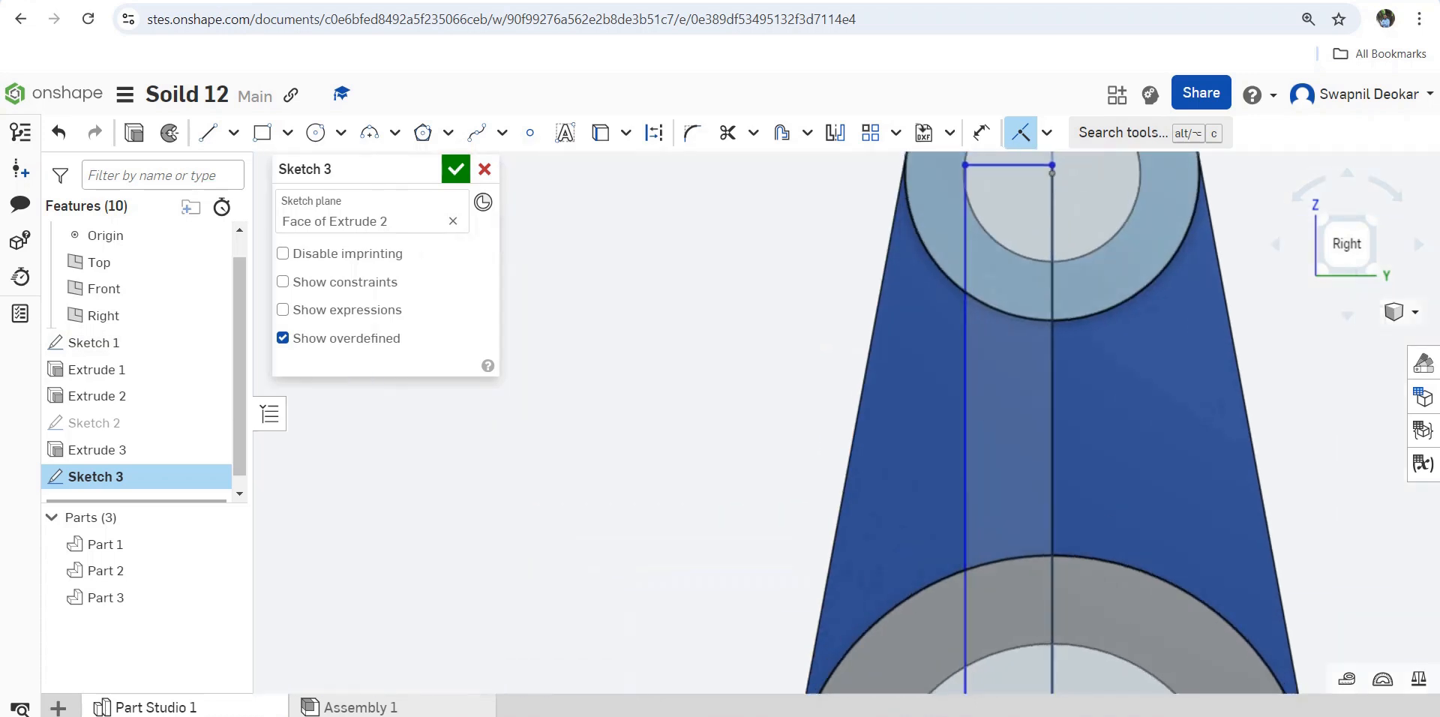
scroll(1066, 405, "up", 2)
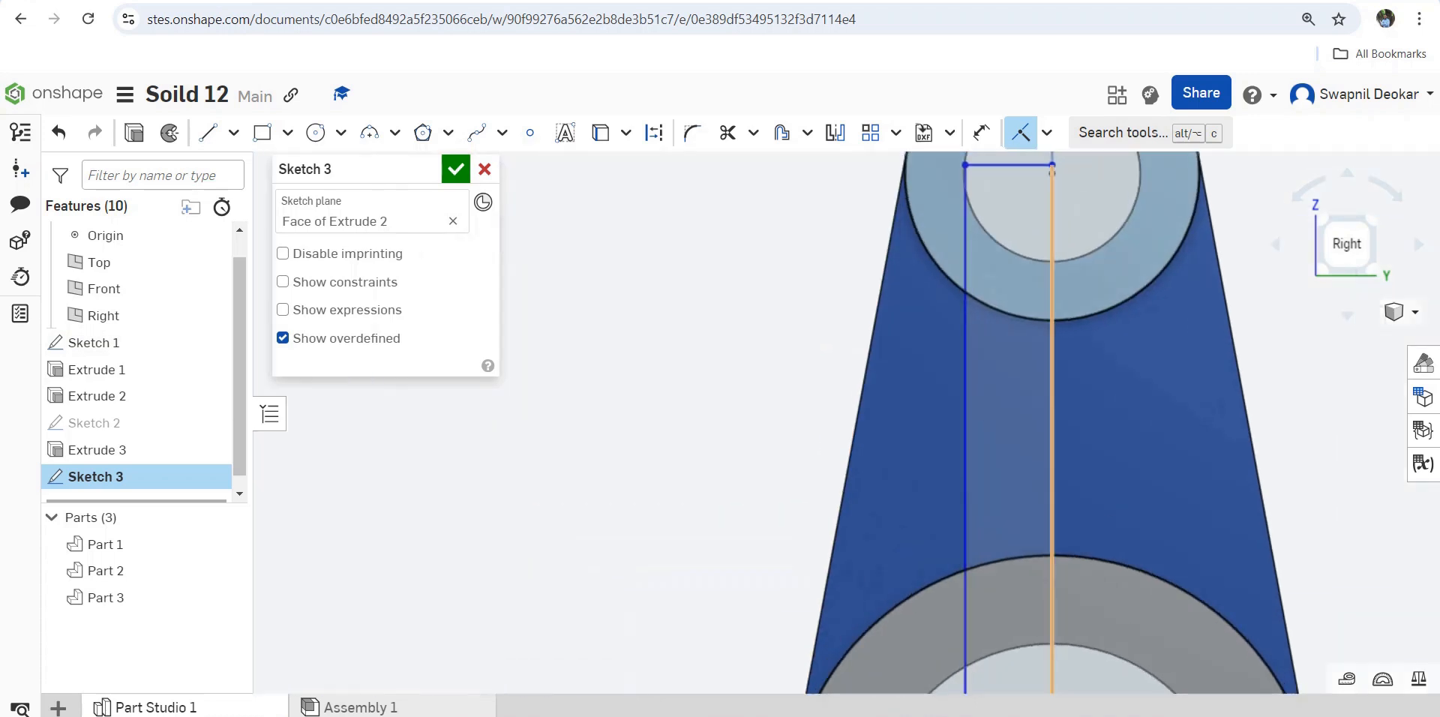
key("Escape")
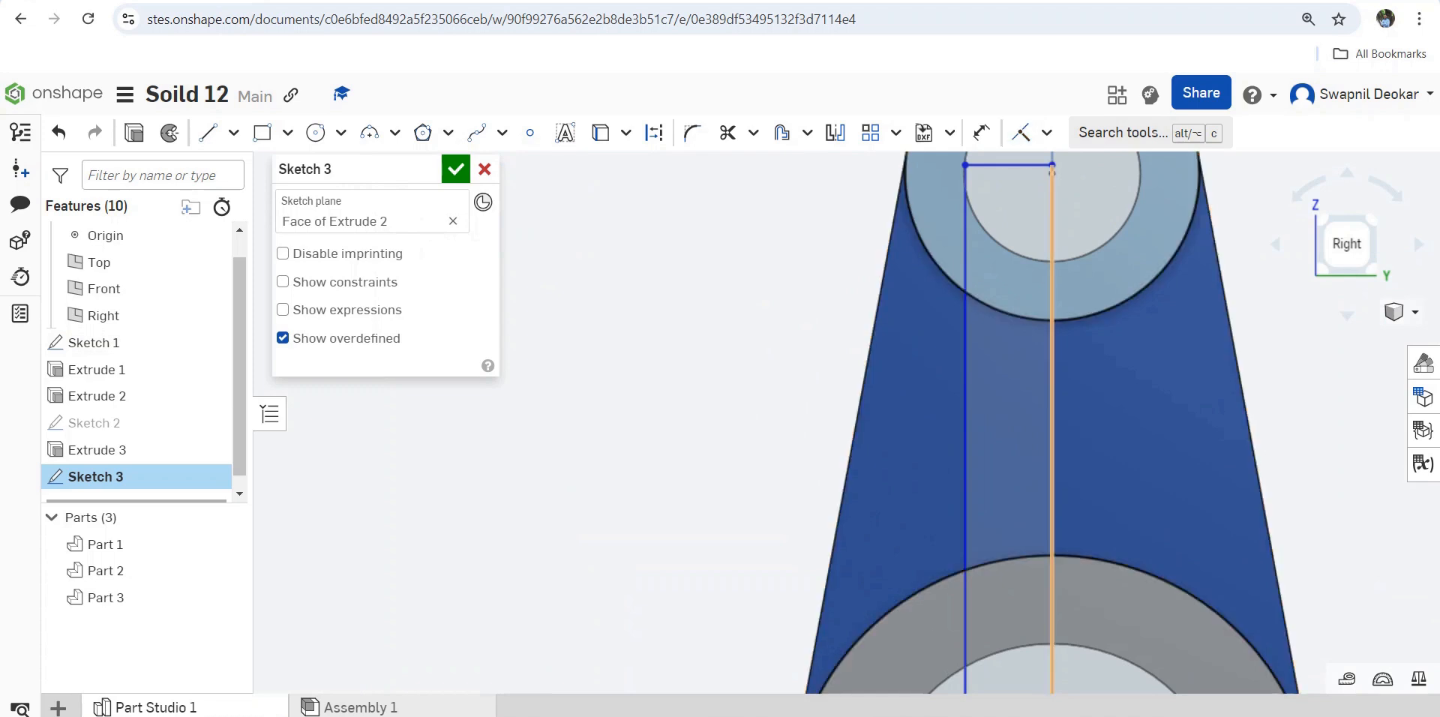
left_click(1050, 383)
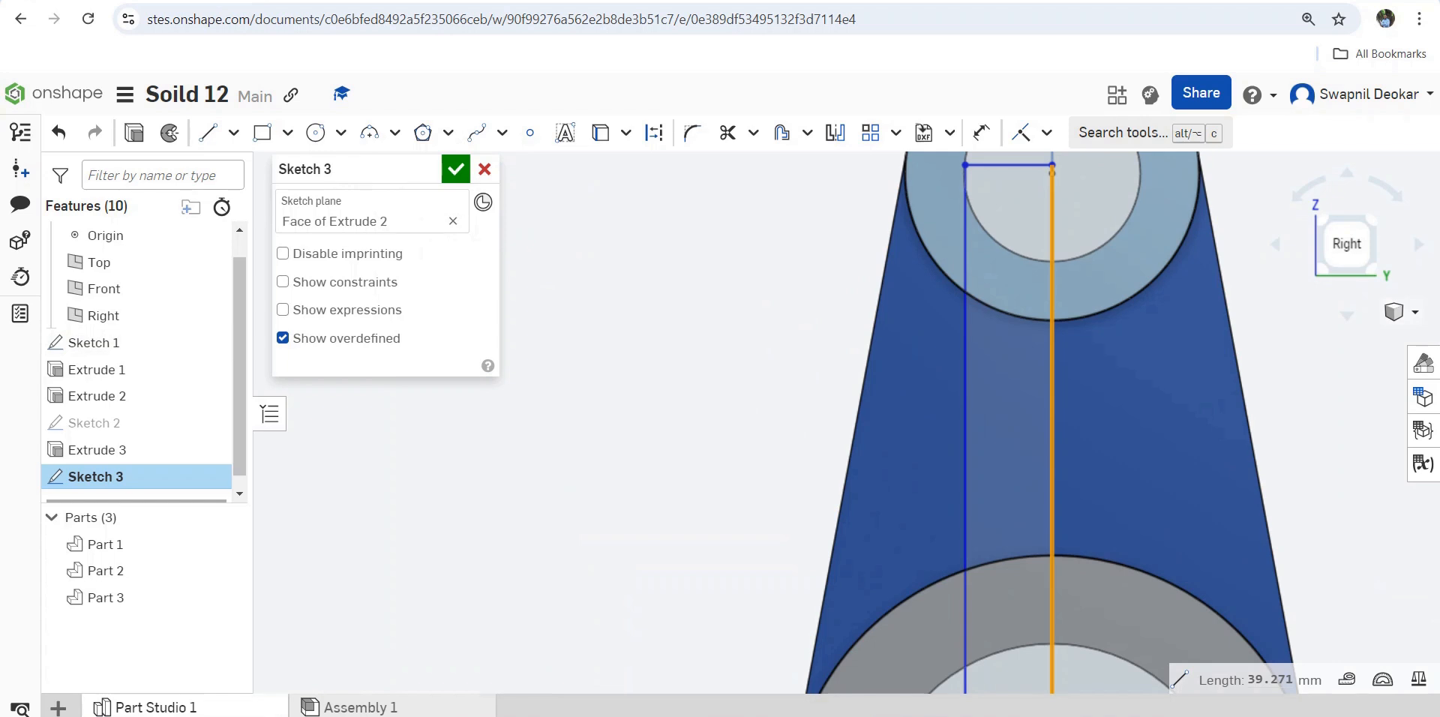
key("Escape")
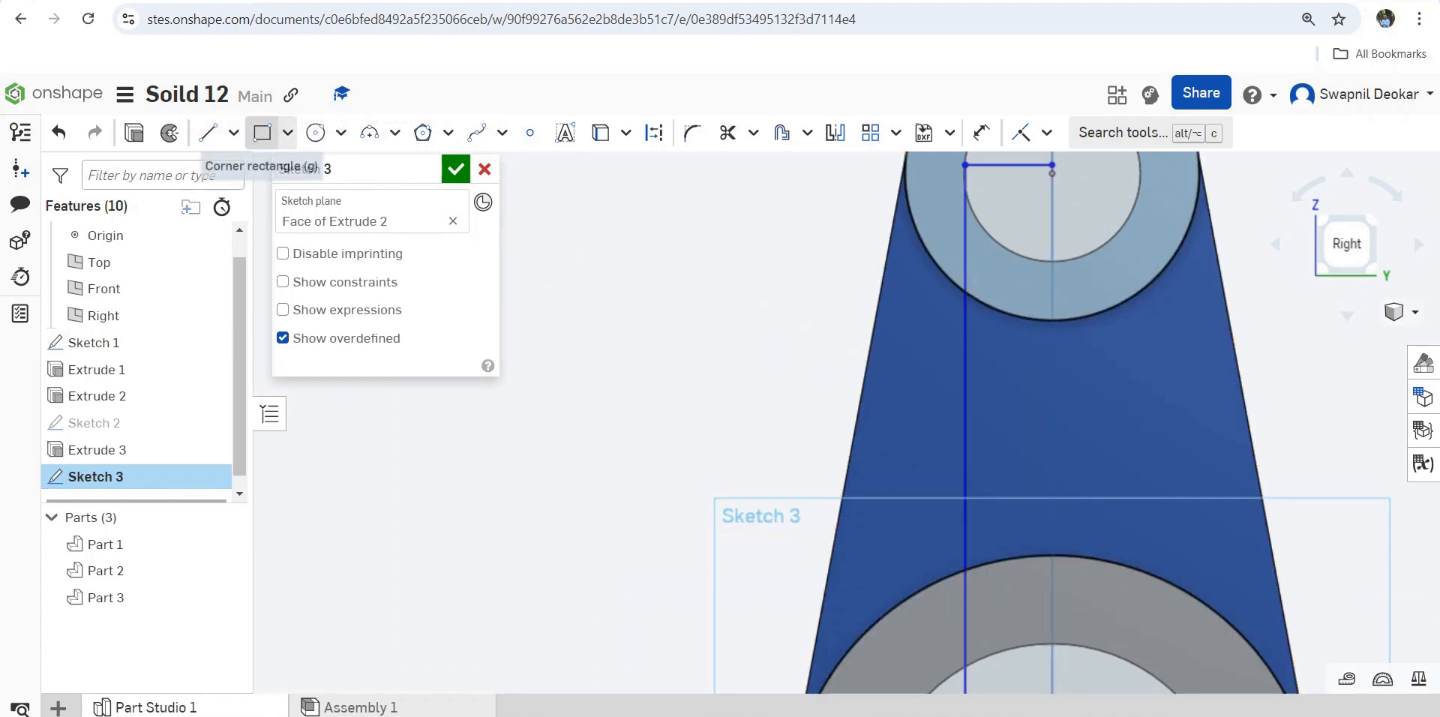
Draw a vertical line about 45 mm long just beside the centerline, opposite the rectangle's remaining long side.
left_click(208, 132)
scroll(1082, 191, "down", 2)
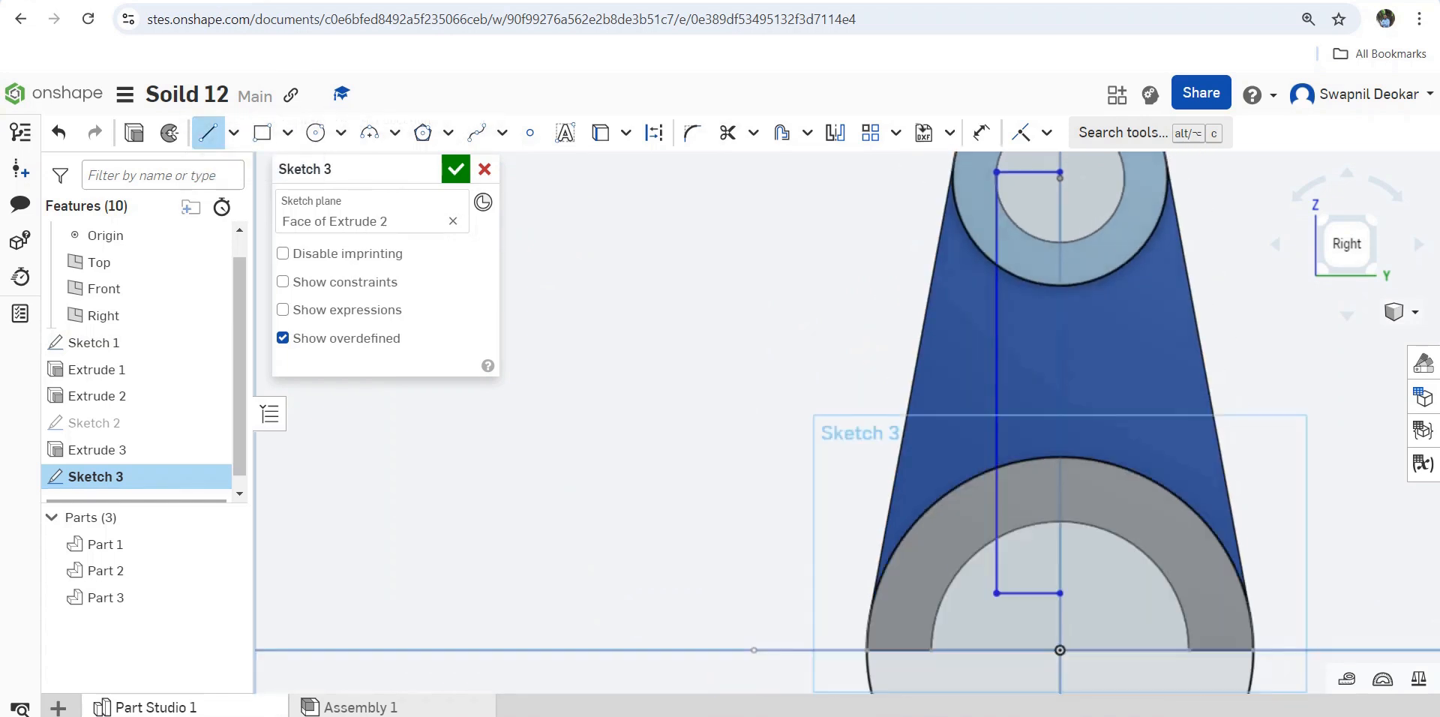
scroll(1086, 193, "down", 3)
left_click(1086, 159)
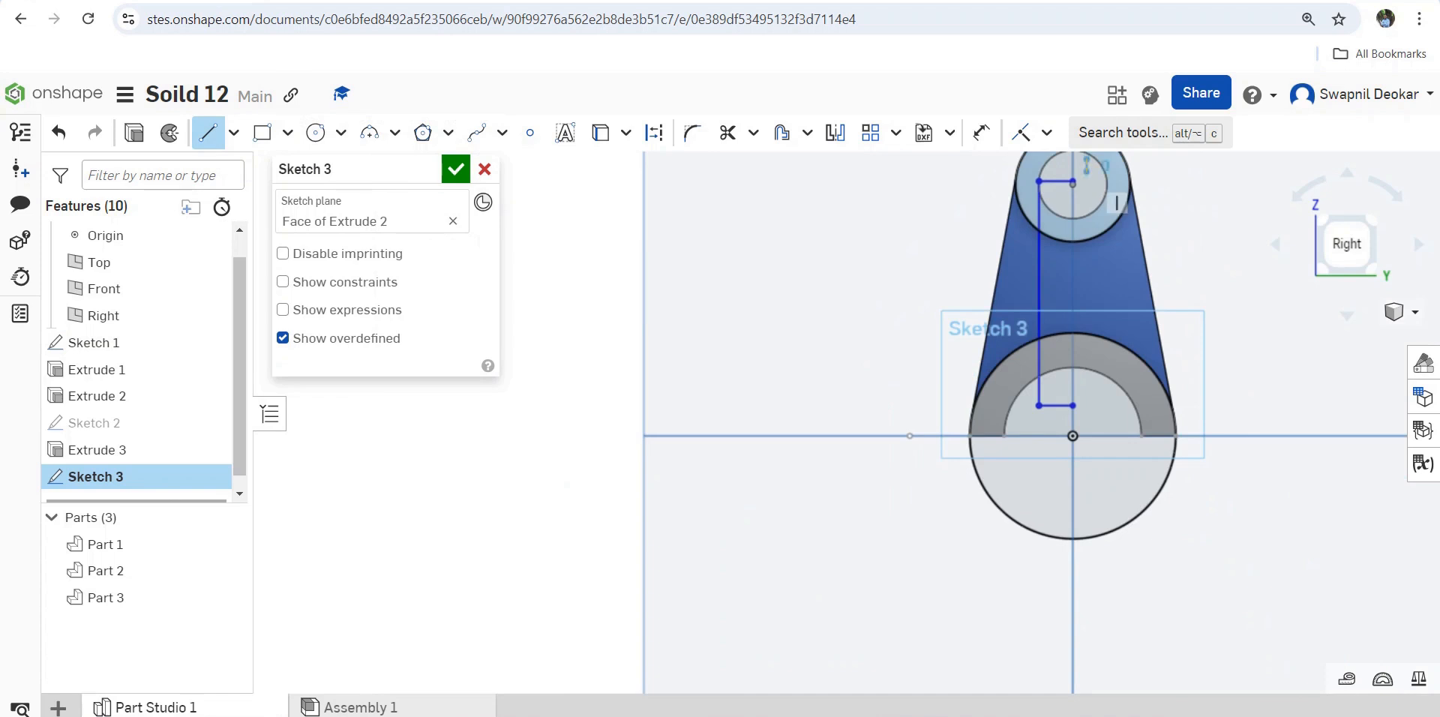
left_click(1087, 415)
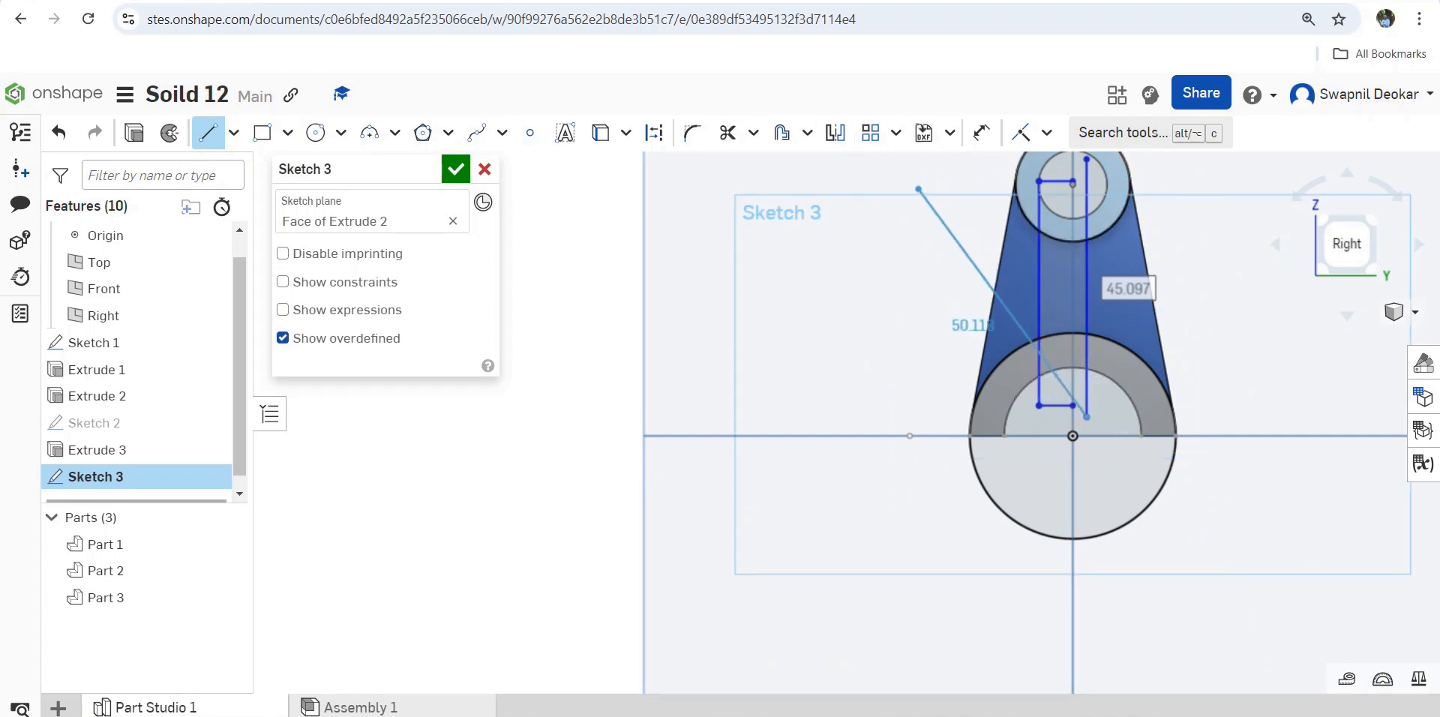
key("Escape")
Dimension the separate vertical line 3 mm from the vertical centerline through the rings.
left_click(981, 133)
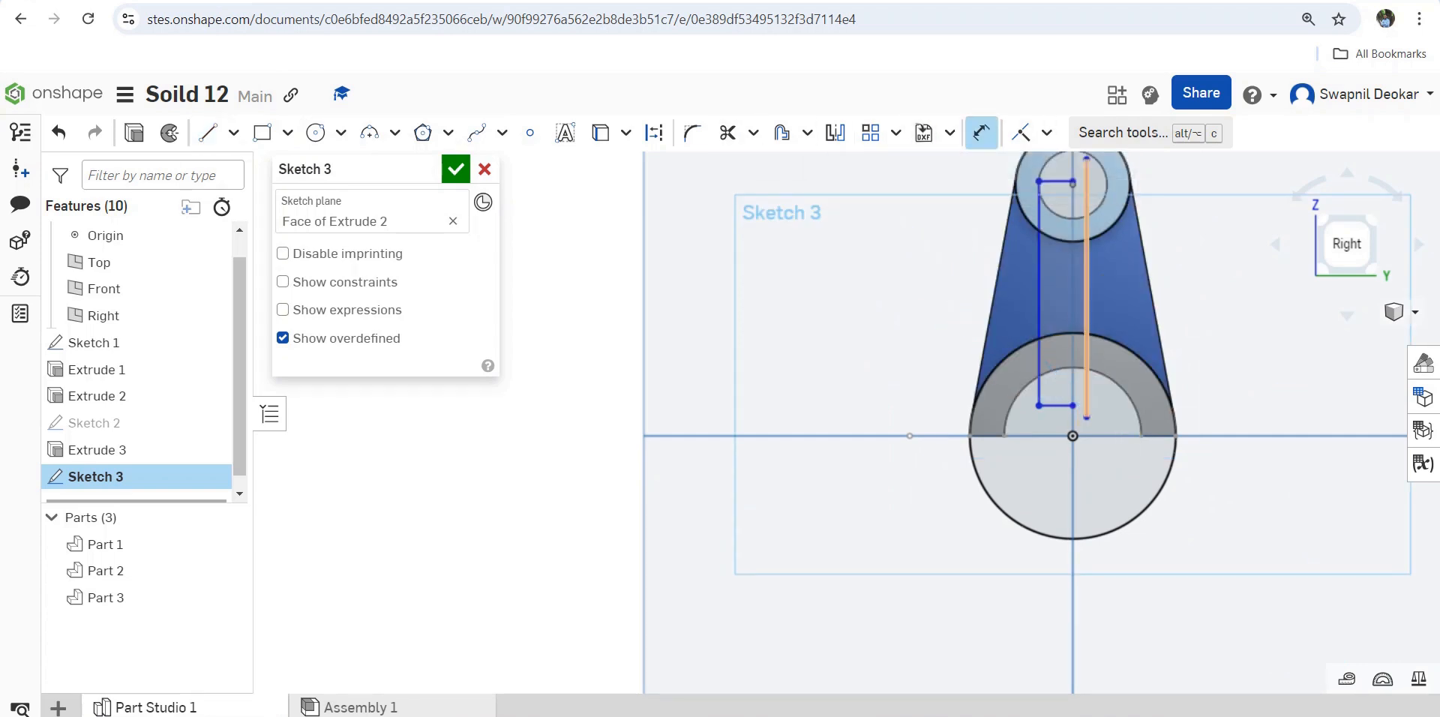
scroll(1100, 329, "up", 3)
left_click(1086, 405)
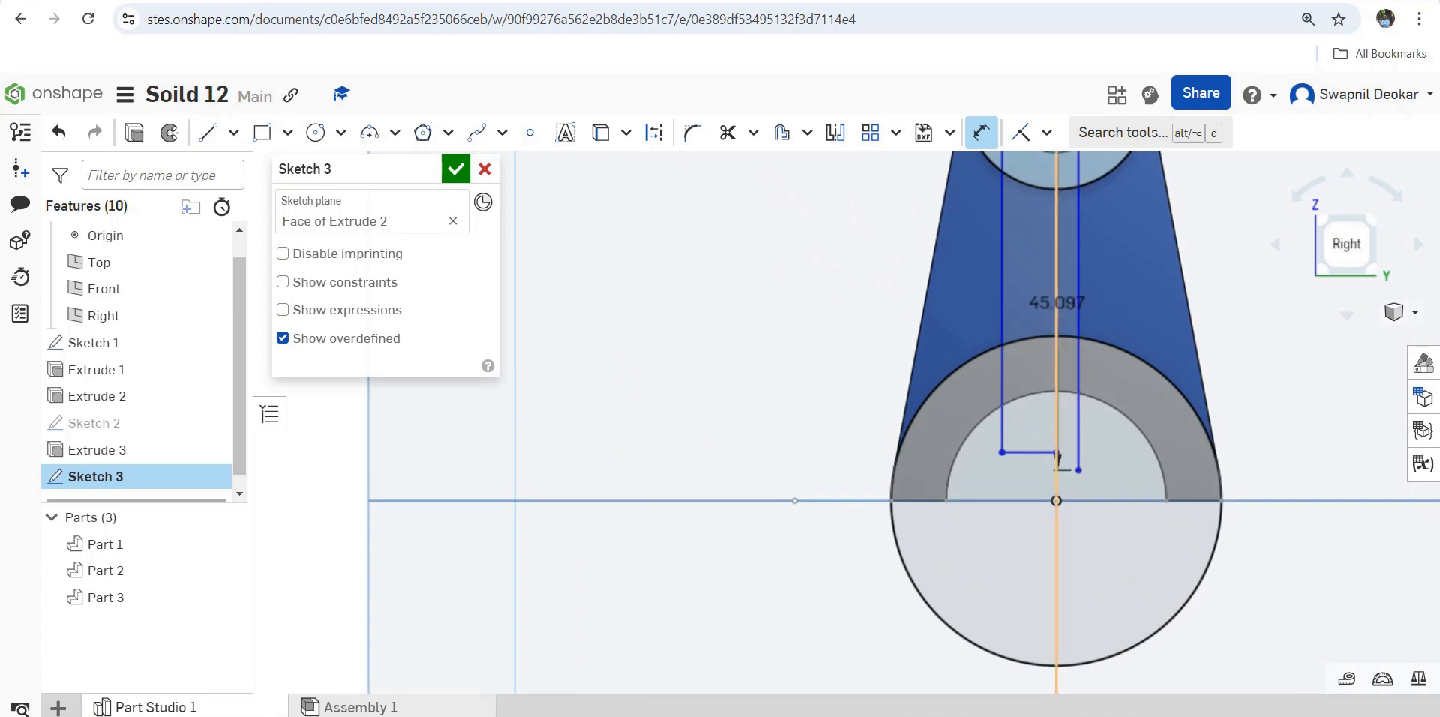
left_click(1057, 300)
left_click(1275, 276)
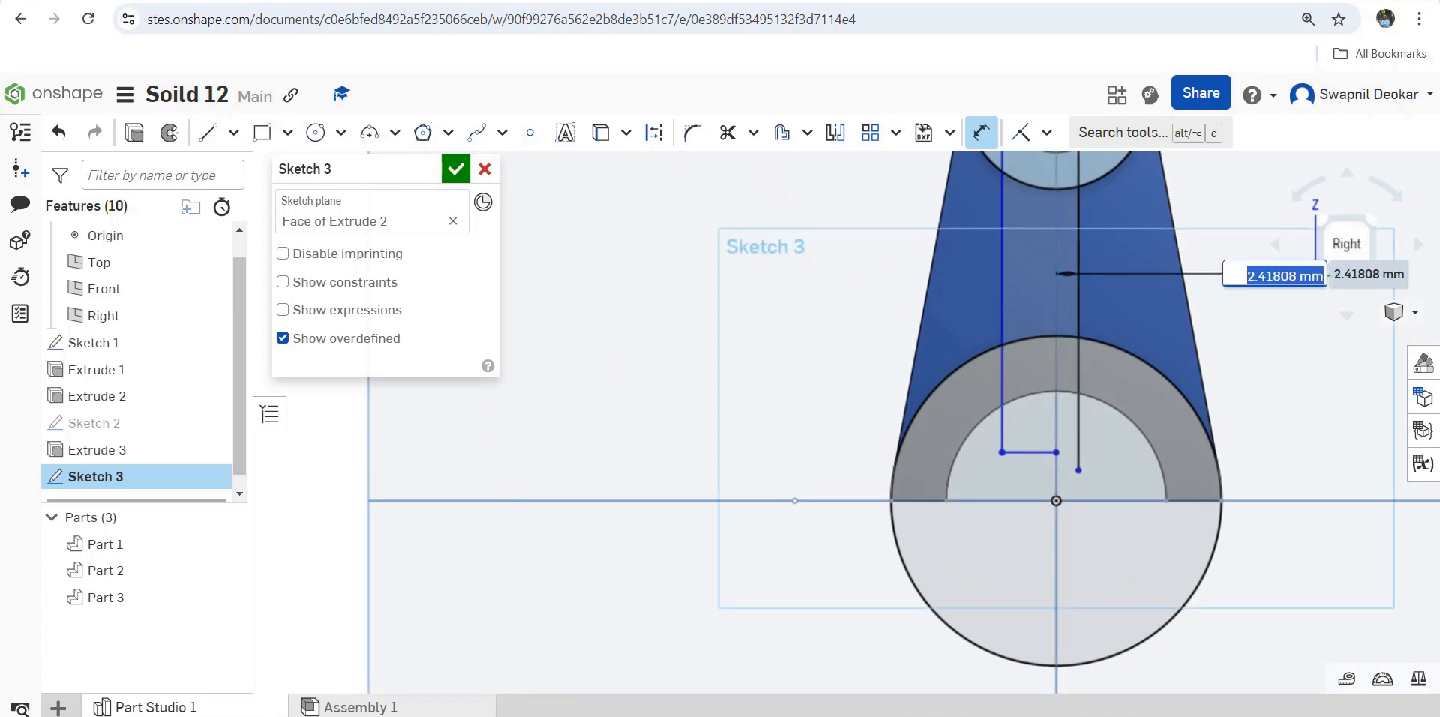
type("3")
key("Return")
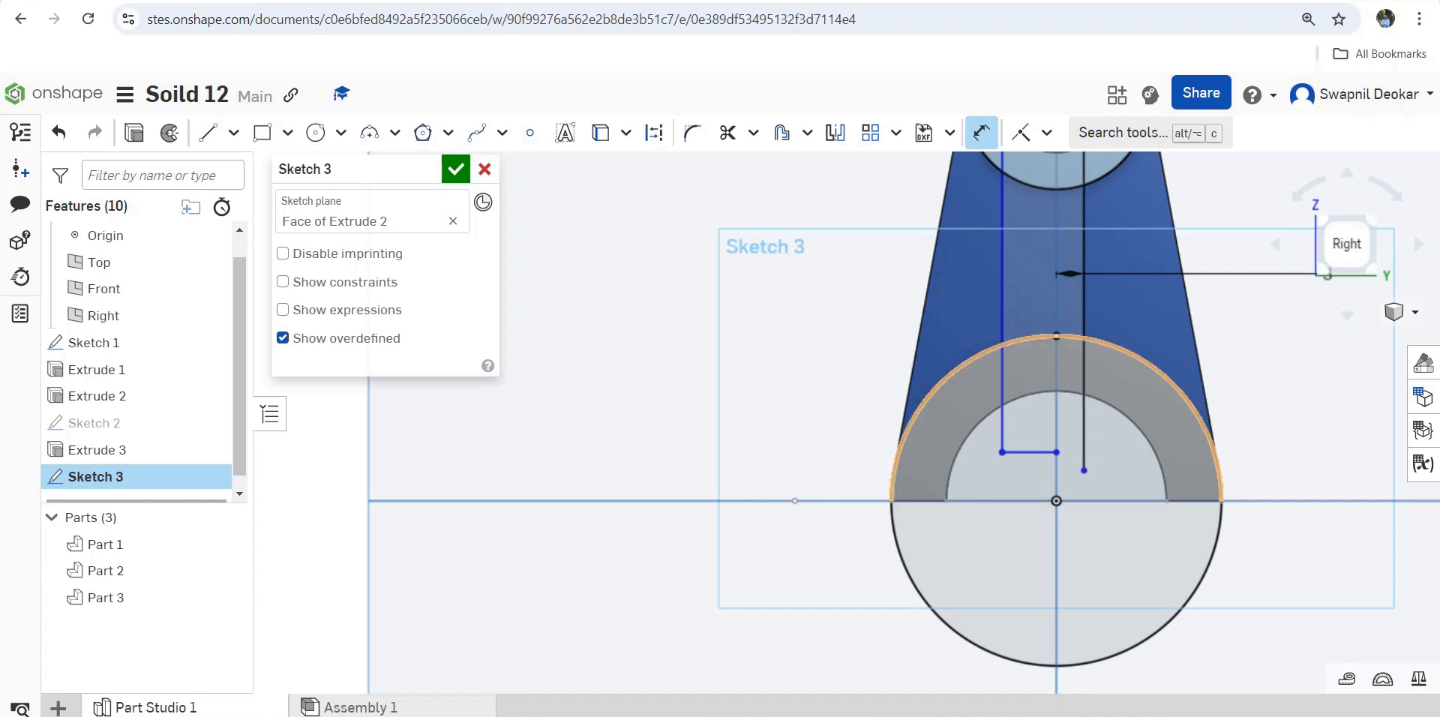
Dimension the rectangle's remaining long side 3 mm from the vertical centerline.
left_click(1057, 368)
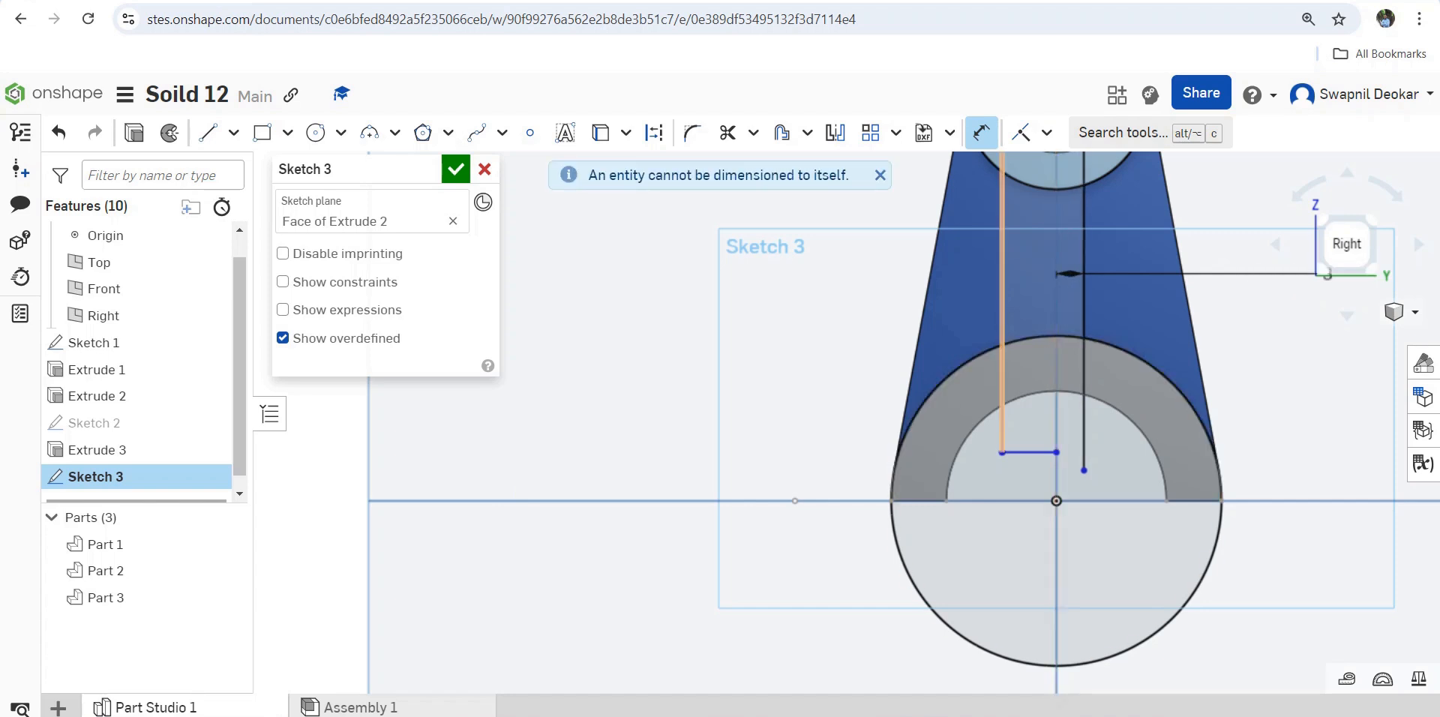
left_click(1003, 312)
left_click(1024, 310)
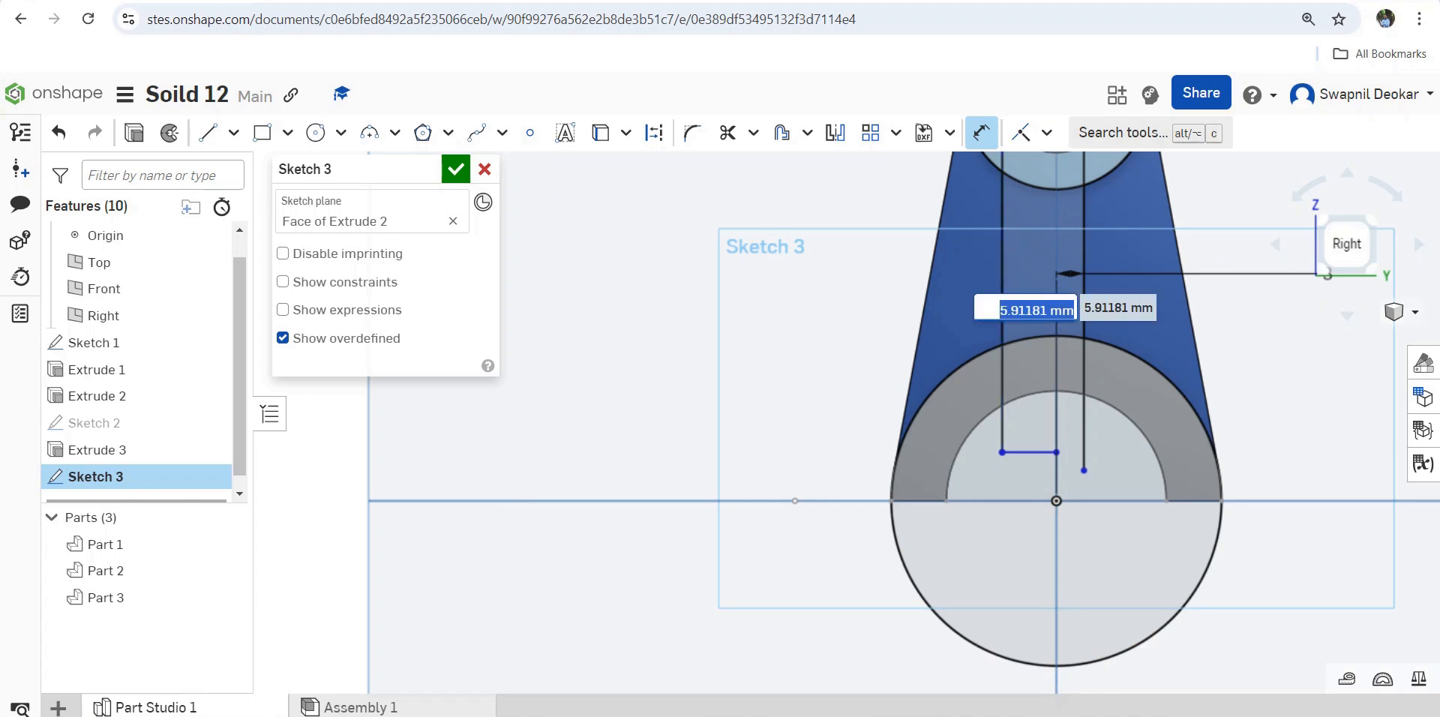
type("3")
key("Return")
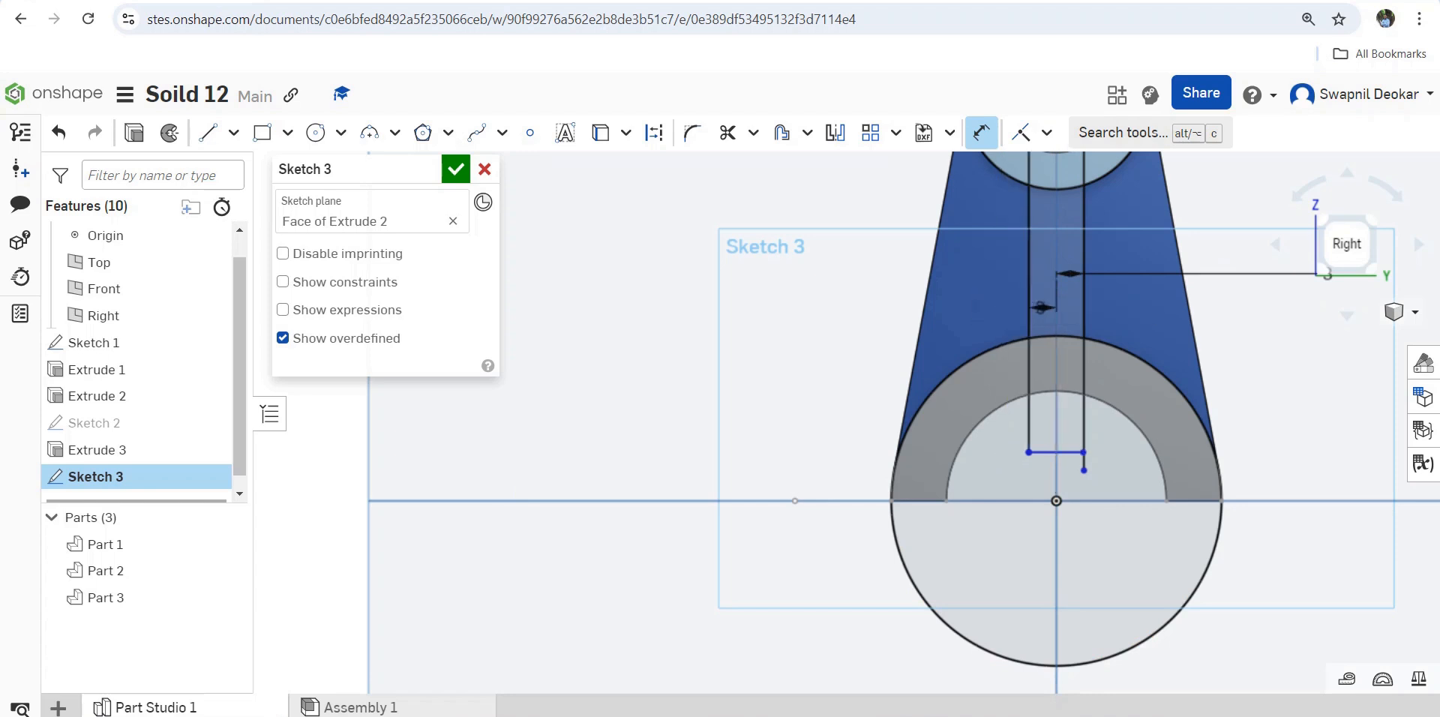
Trim the excess circle arcs and line ends, leaving a closed strip between the ring and half-ring, and finish the sketch.
left_click(727, 132)
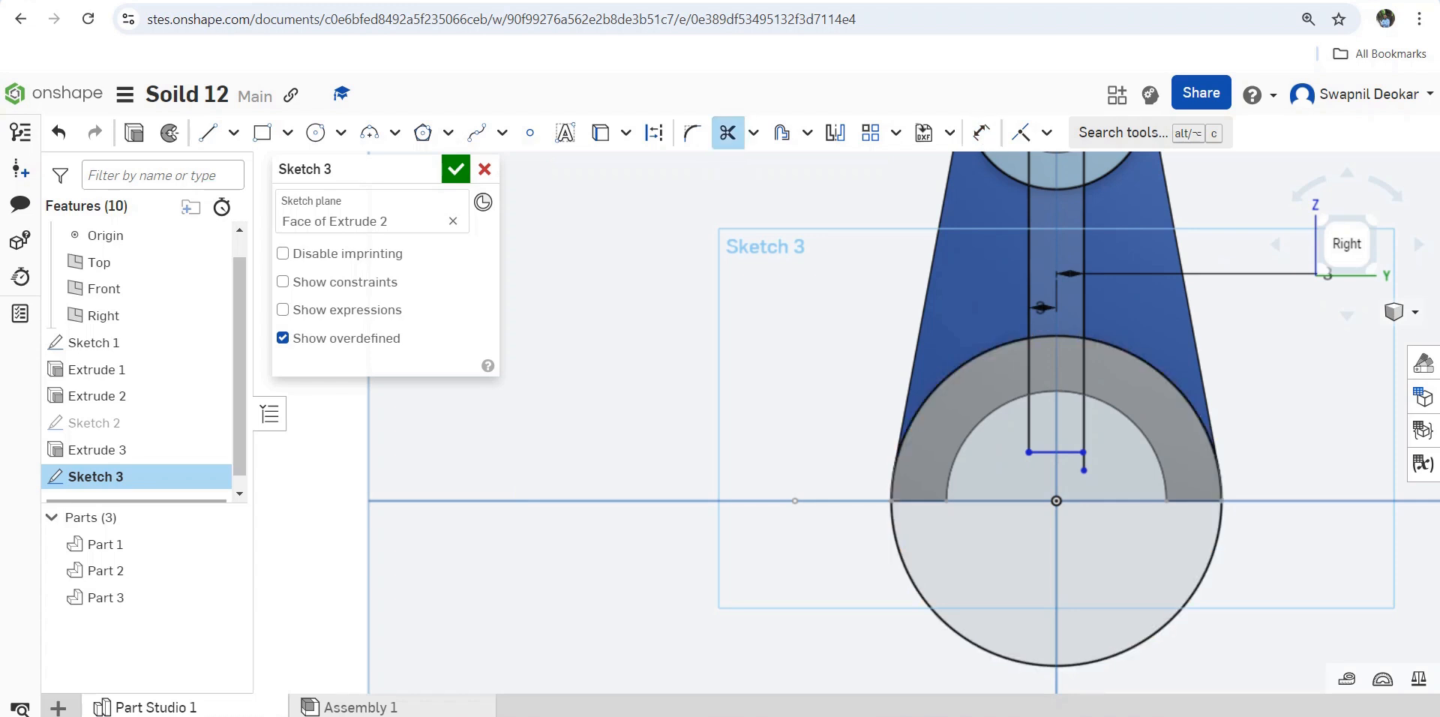
left_click_drag(877, 421, 998, 627)
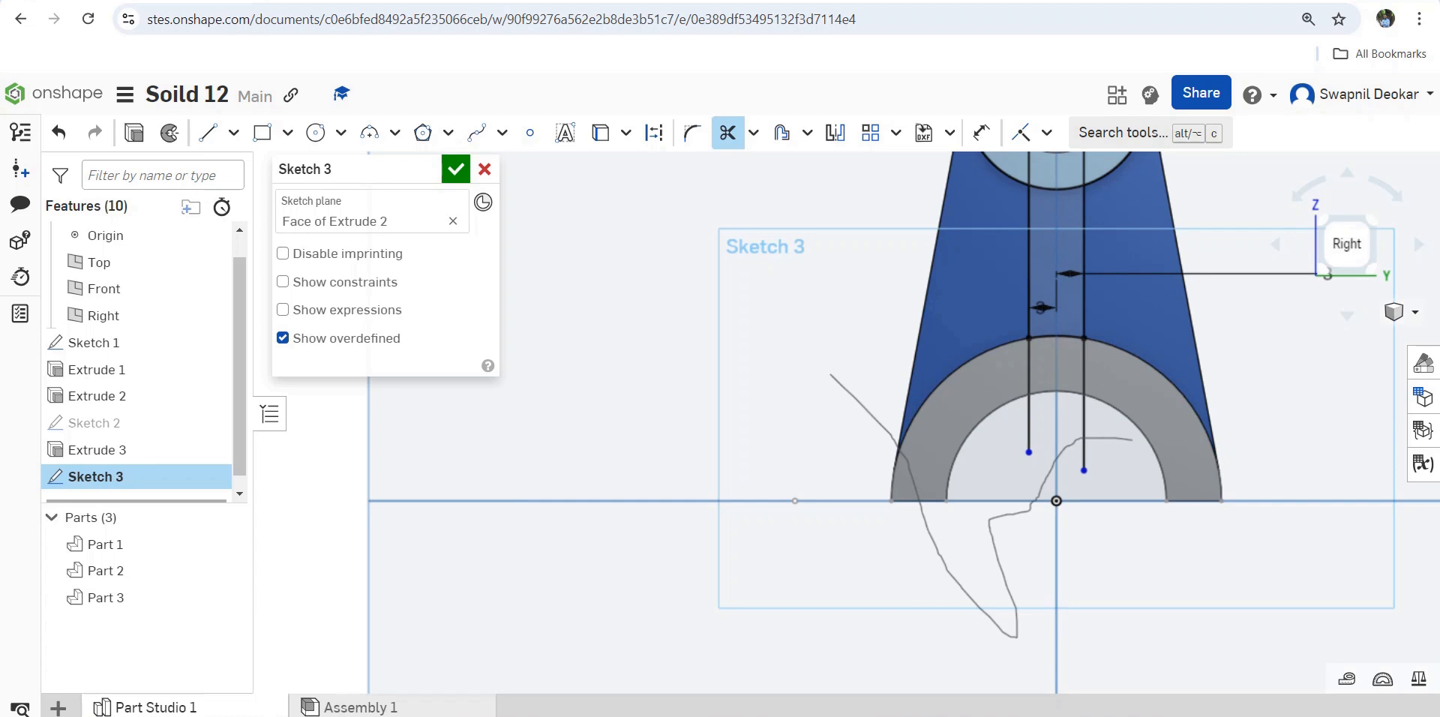
mouse_move(1132, 439)
left_mouse_down()
mouse_move(1011, 403)
mouse_move(1223, 373)
left_mouse_up()
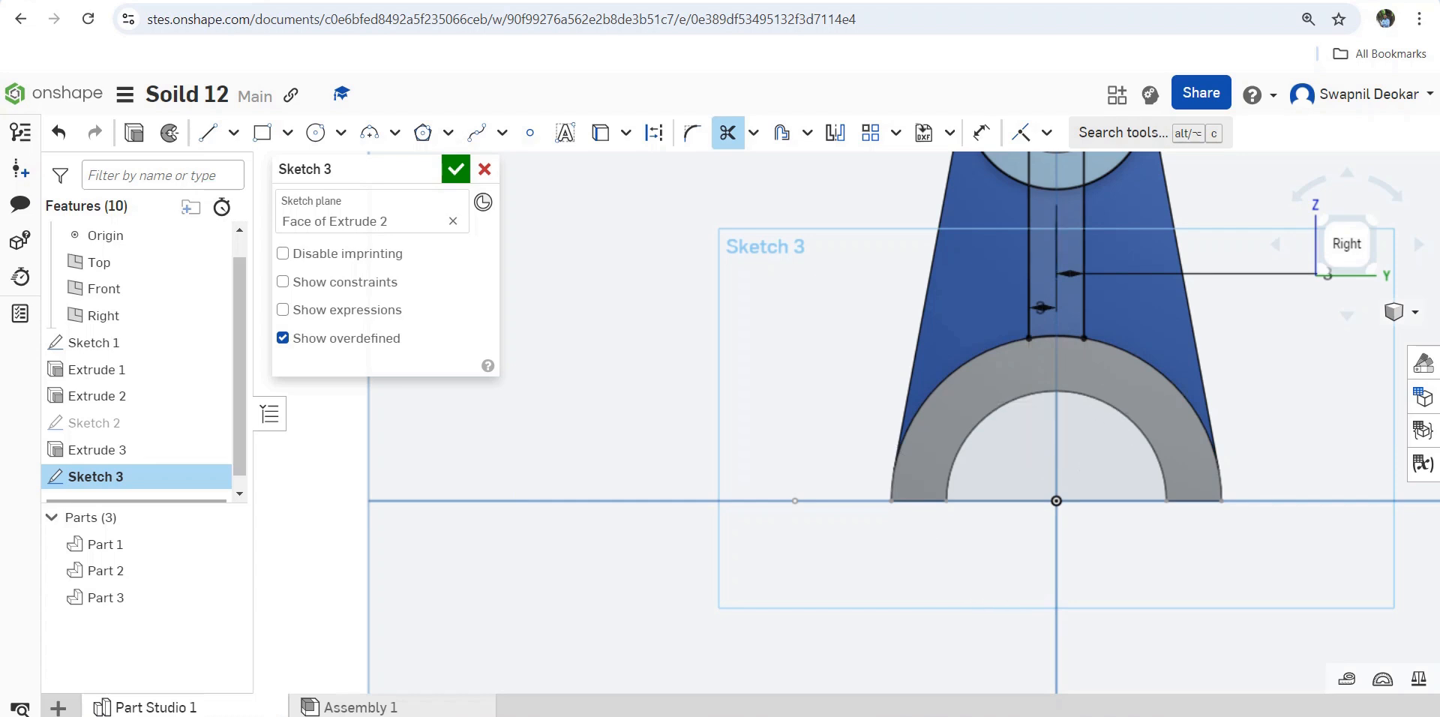
scroll(1196, 586, "down", 4)
left_click_drag(1139, 347, 1190, 399)
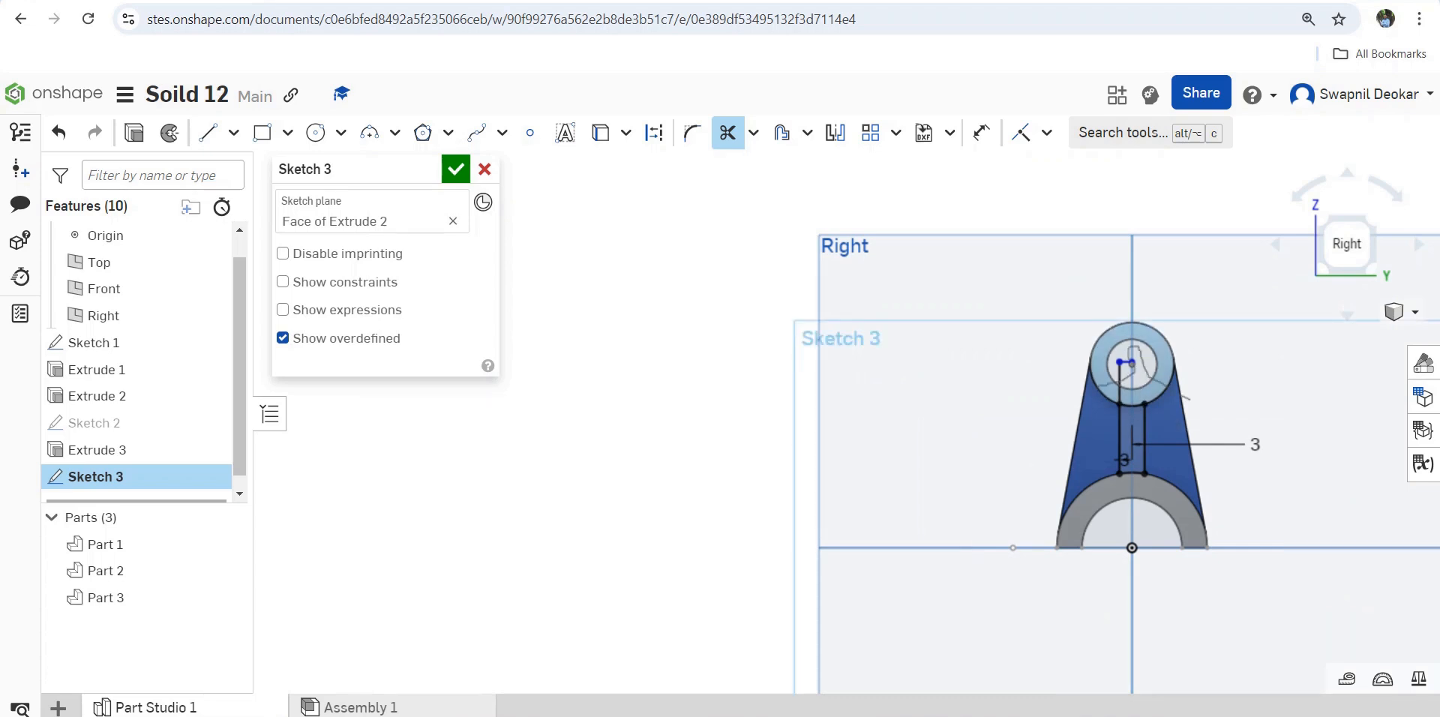
left_click_drag(1189, 397, 1189, 398)
scroll(885, 478, "up", 4)
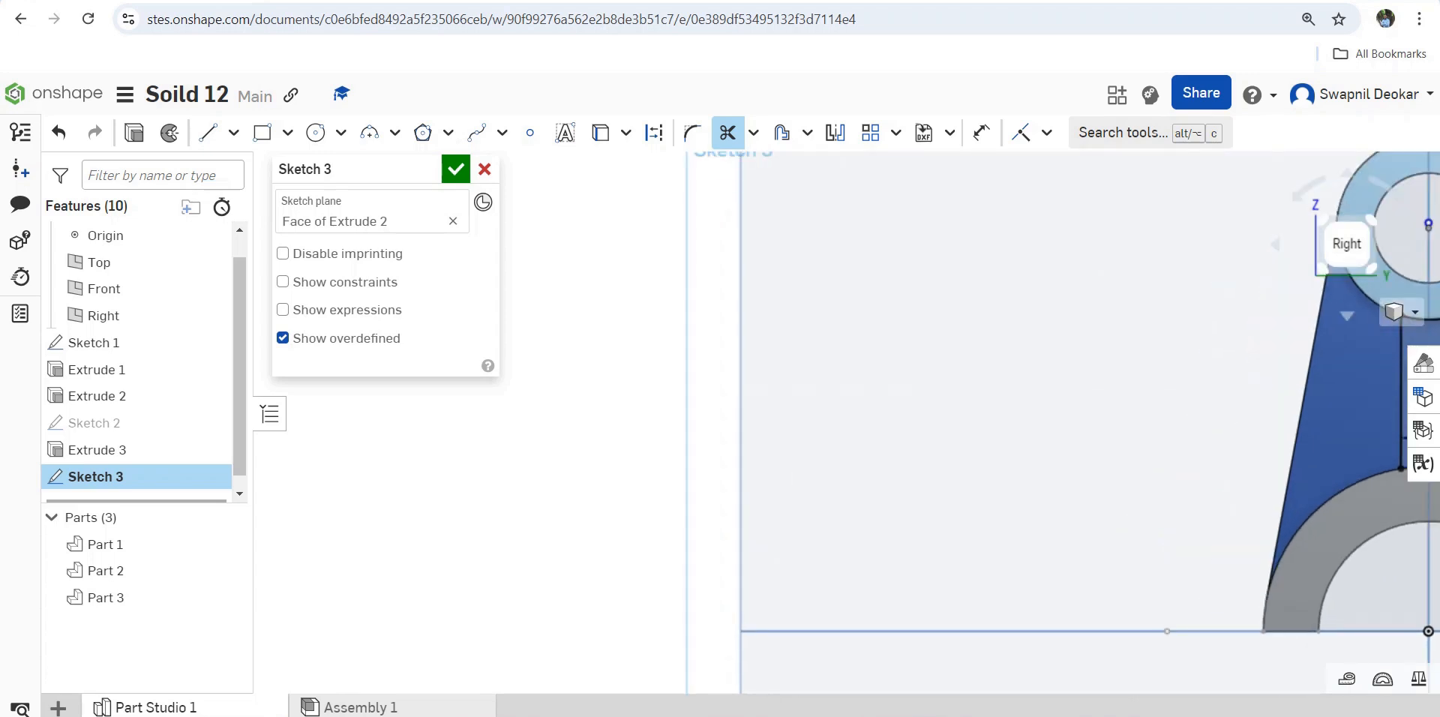
scroll(626, 327, "down", 3)
left_click(456, 168)
Start a new-body extrude of the strip between the rings, with the direction reversed toward the web.
right_click_drag(720, 337, 919, 364)
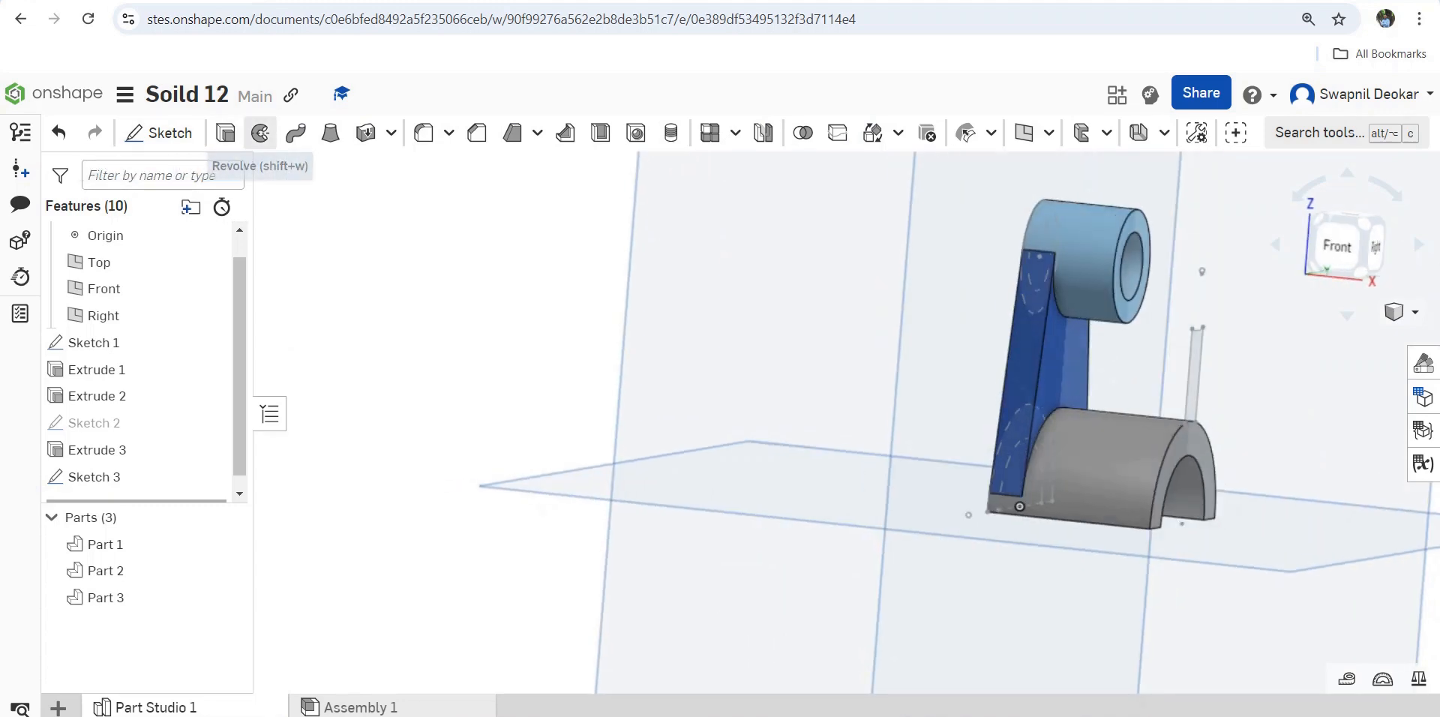
left_click(225, 133)
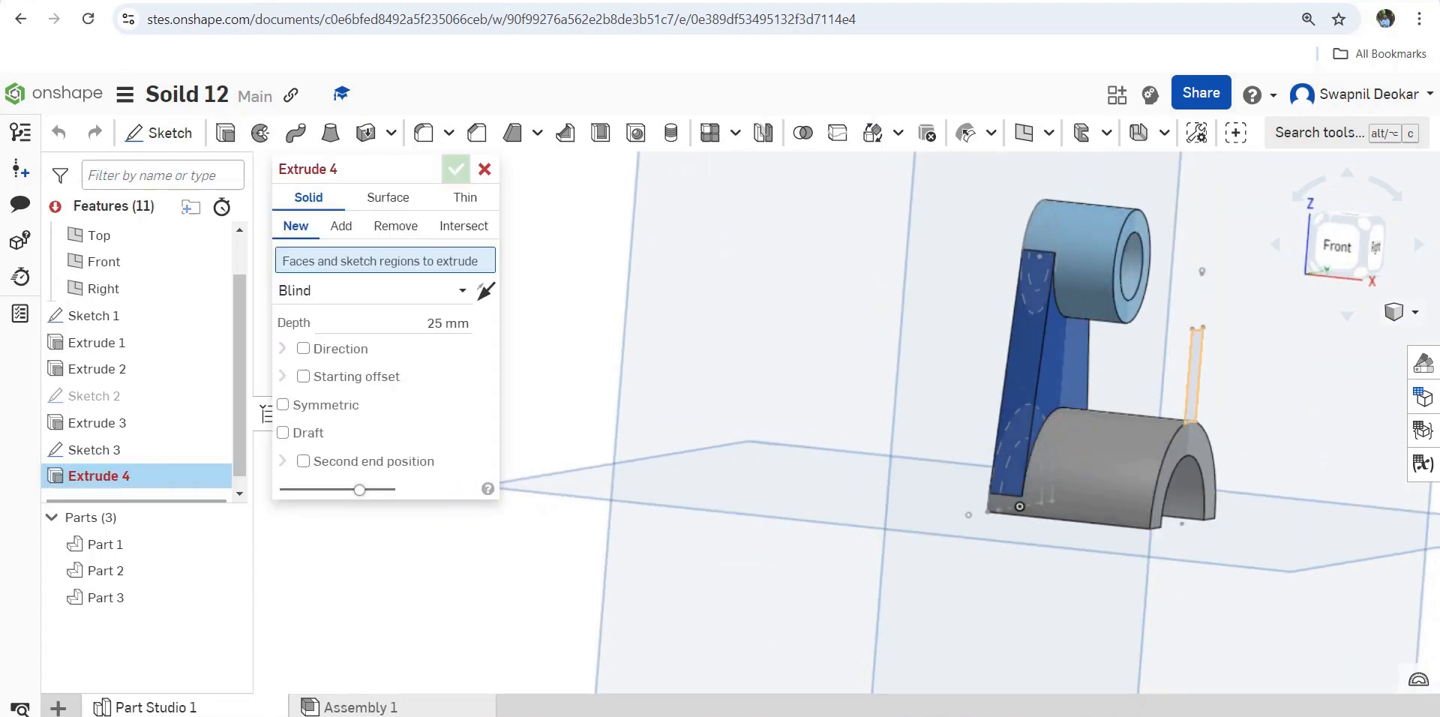
left_click(1194, 377)
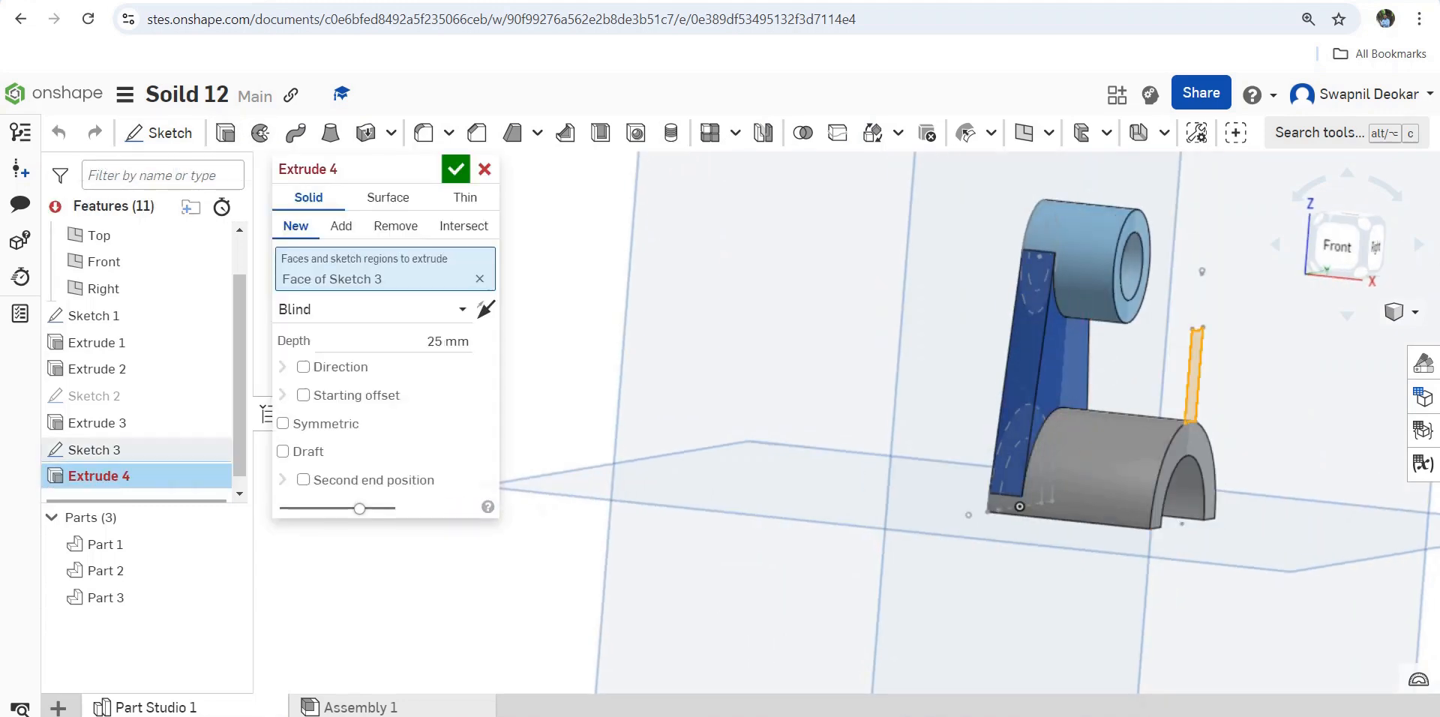
left_click(487, 309)
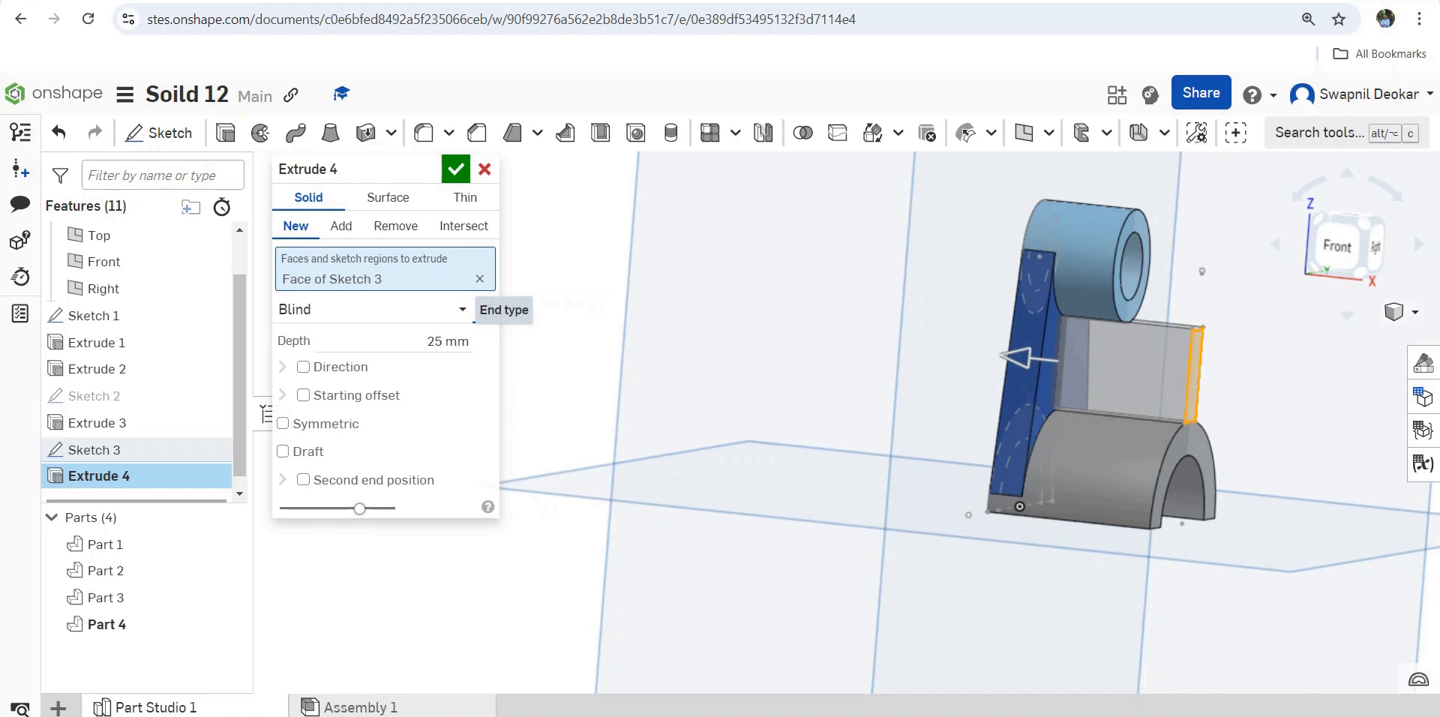
left_click(462, 309)
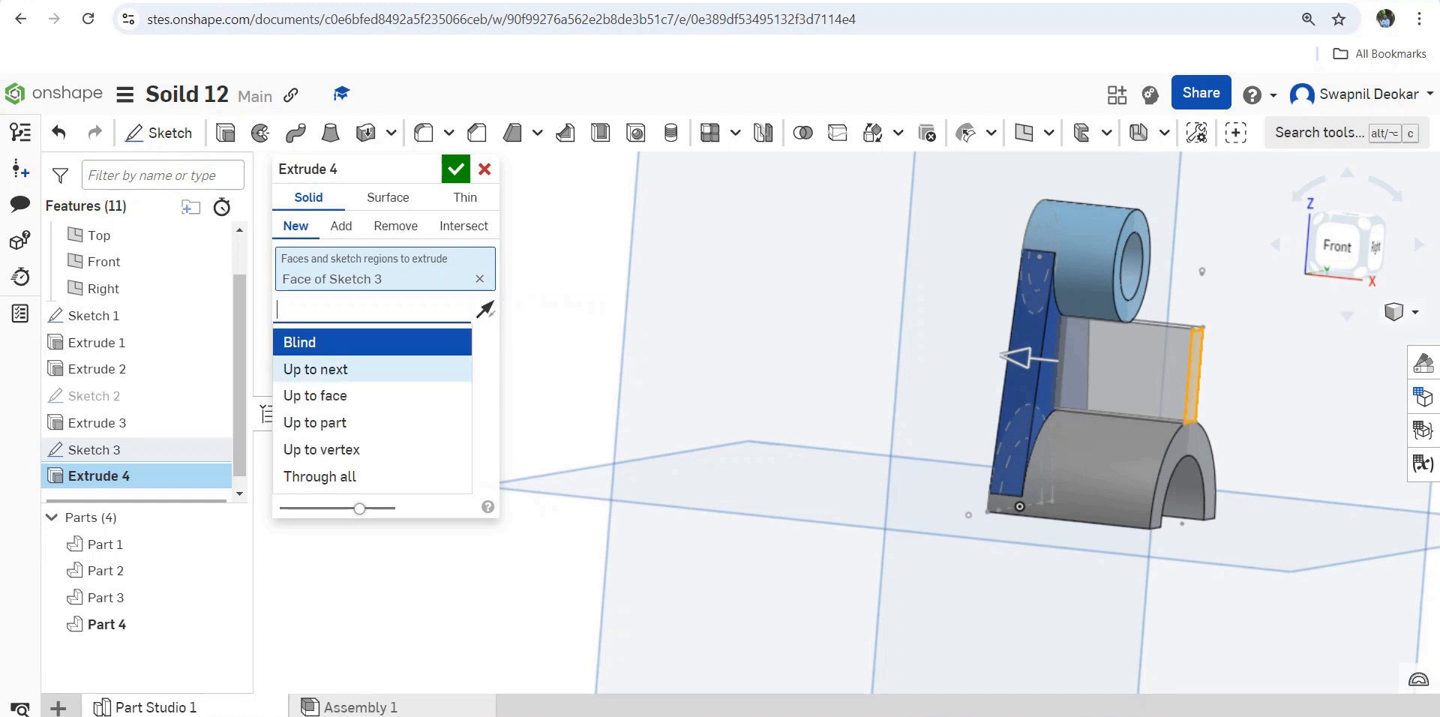
left_click(315, 395)
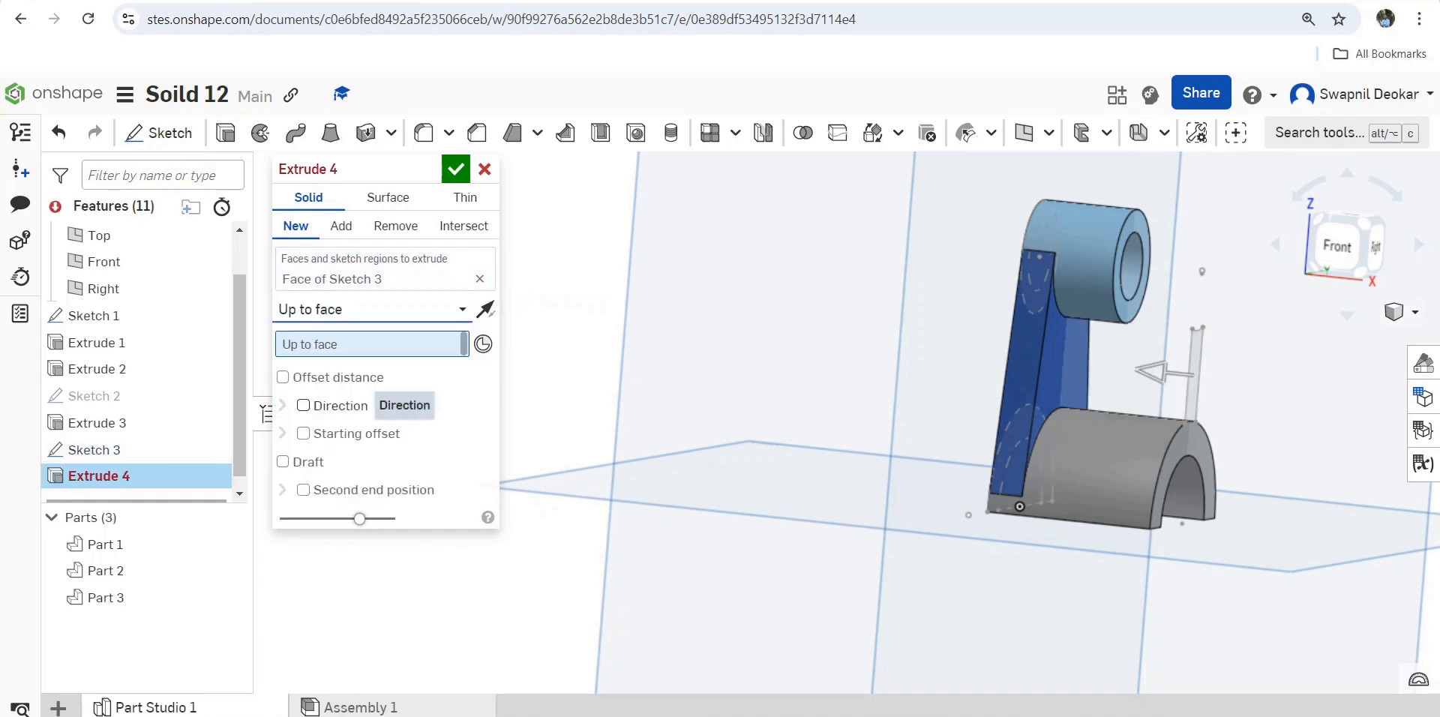
left_click(372, 309)
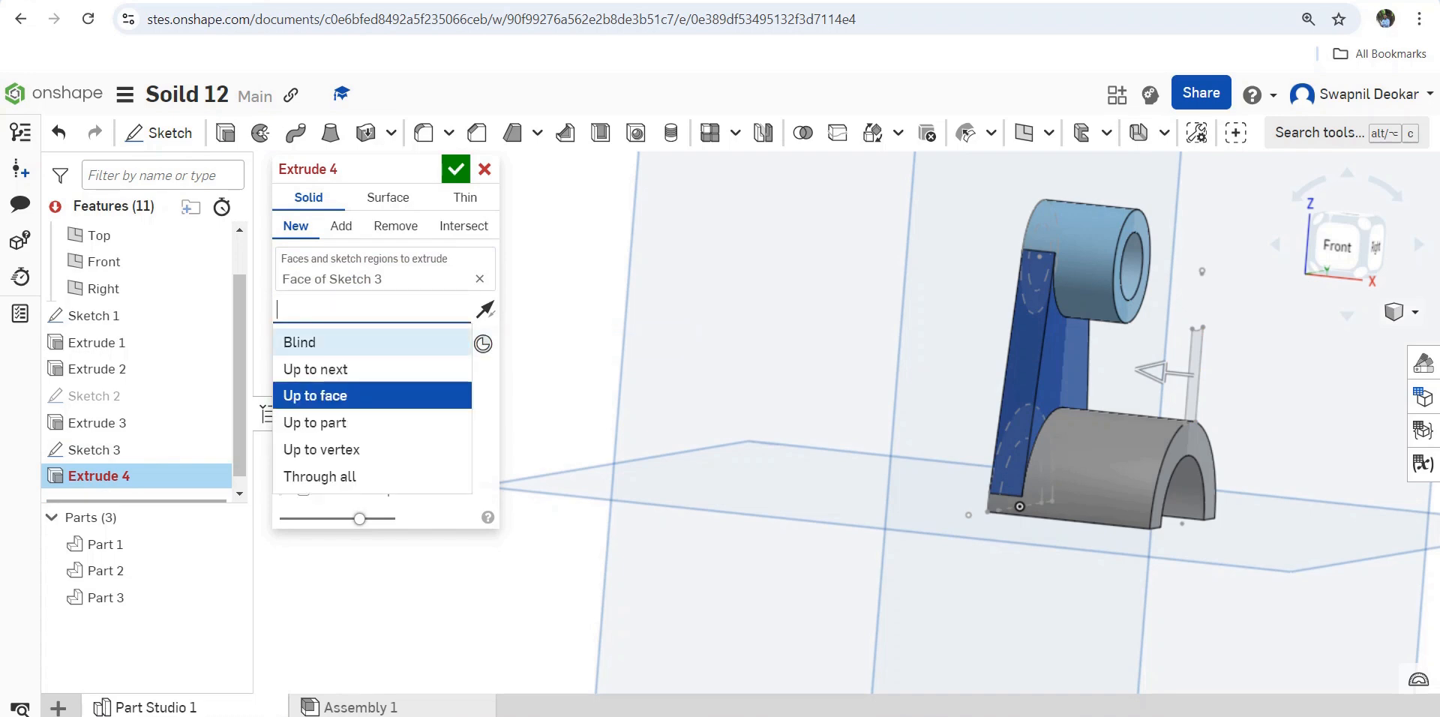
left_click(315, 342)
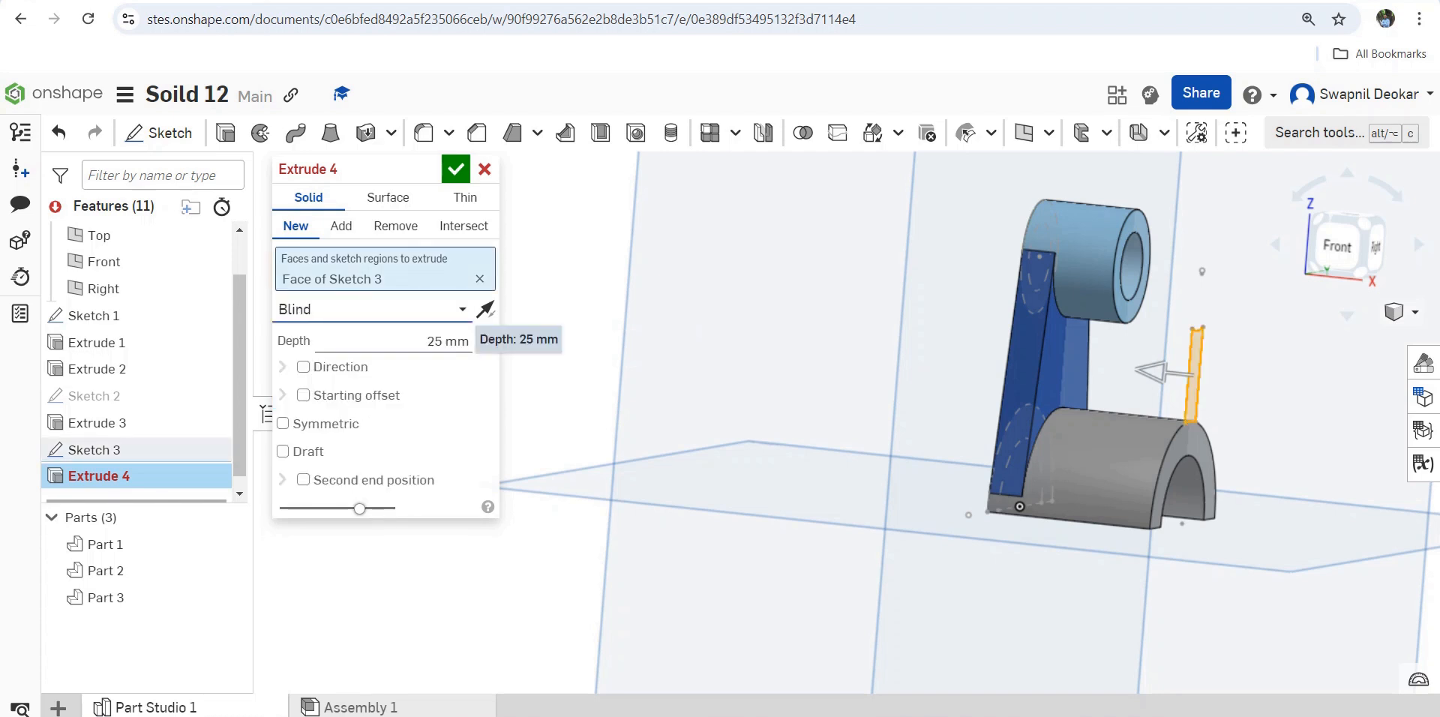
Set the rib's extrusion depth to 30 mm and complete the extrude.
left_click(442, 342)
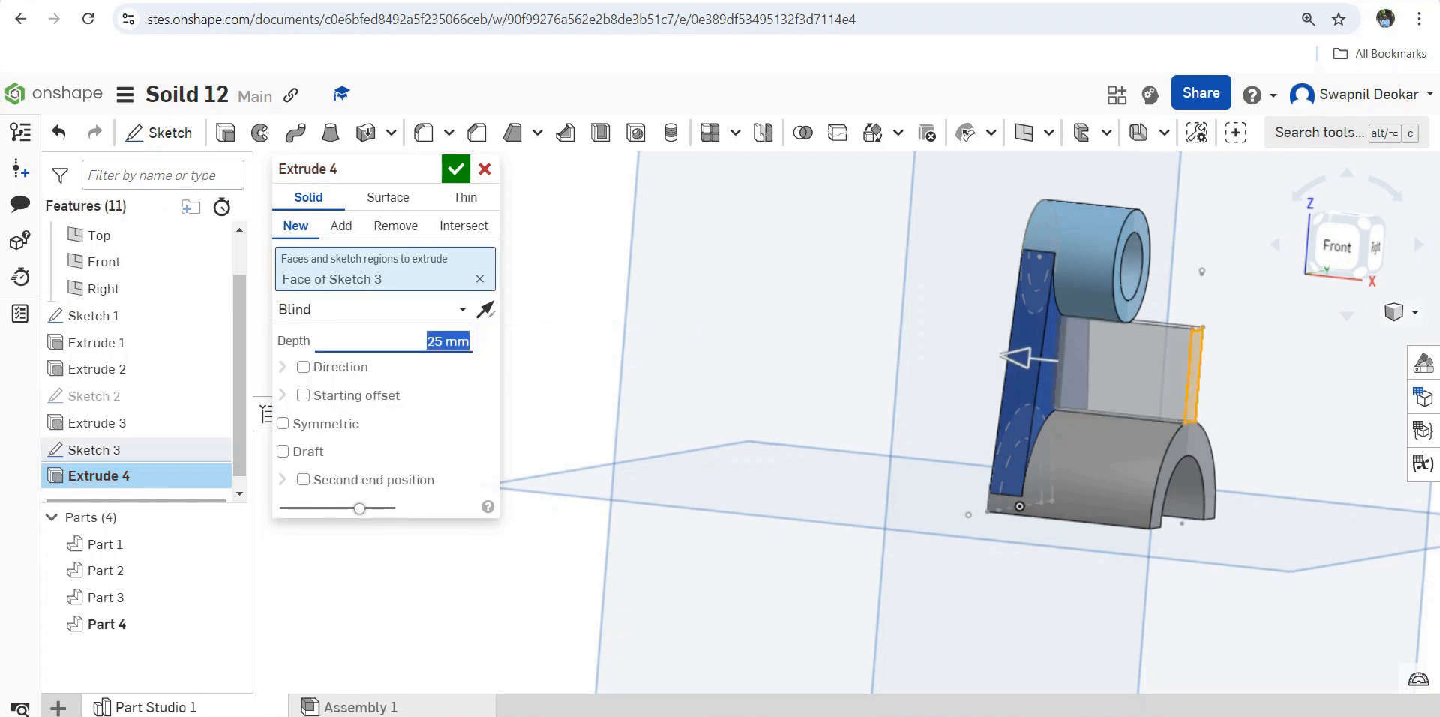
type("30")
left_click(456, 170)
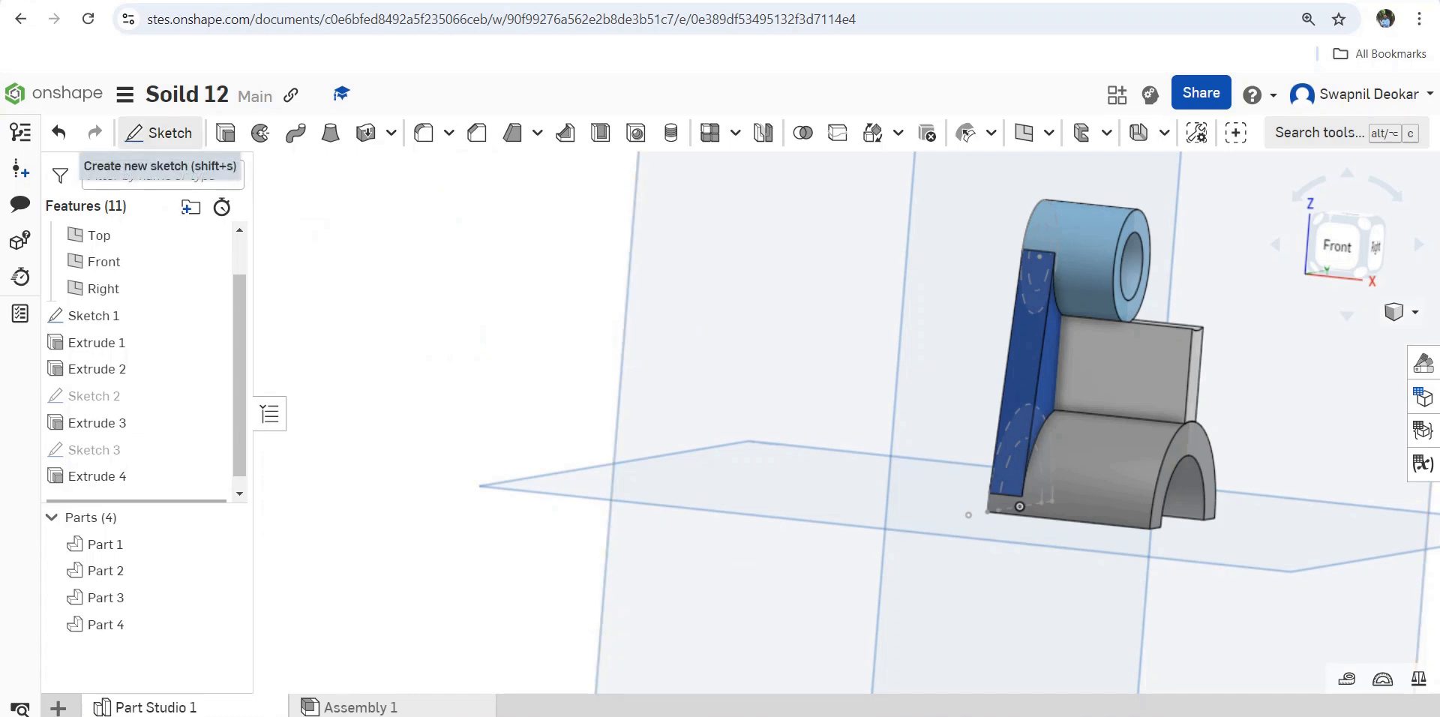
Start a sketch on the rib's flat side face, viewed normal to the sketch plane.
left_click(159, 133)
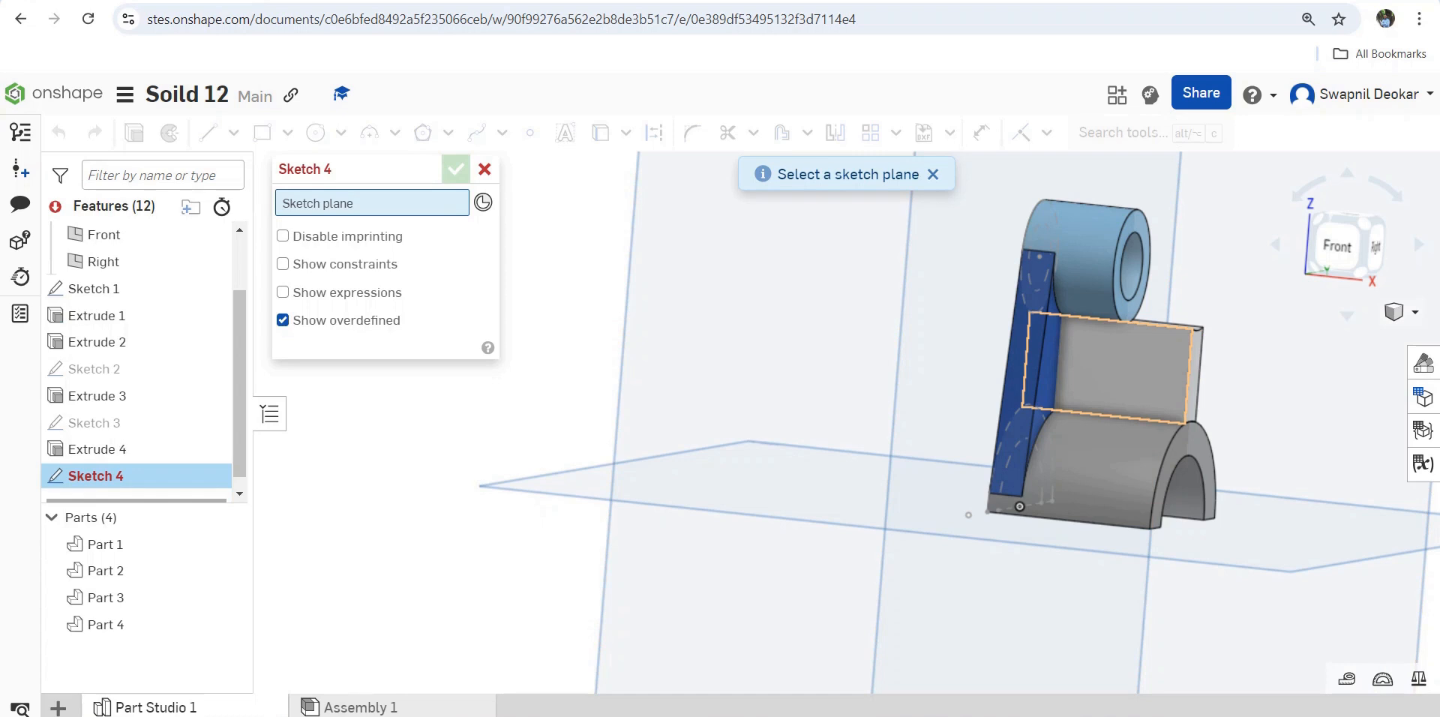
left_click(1106, 366)
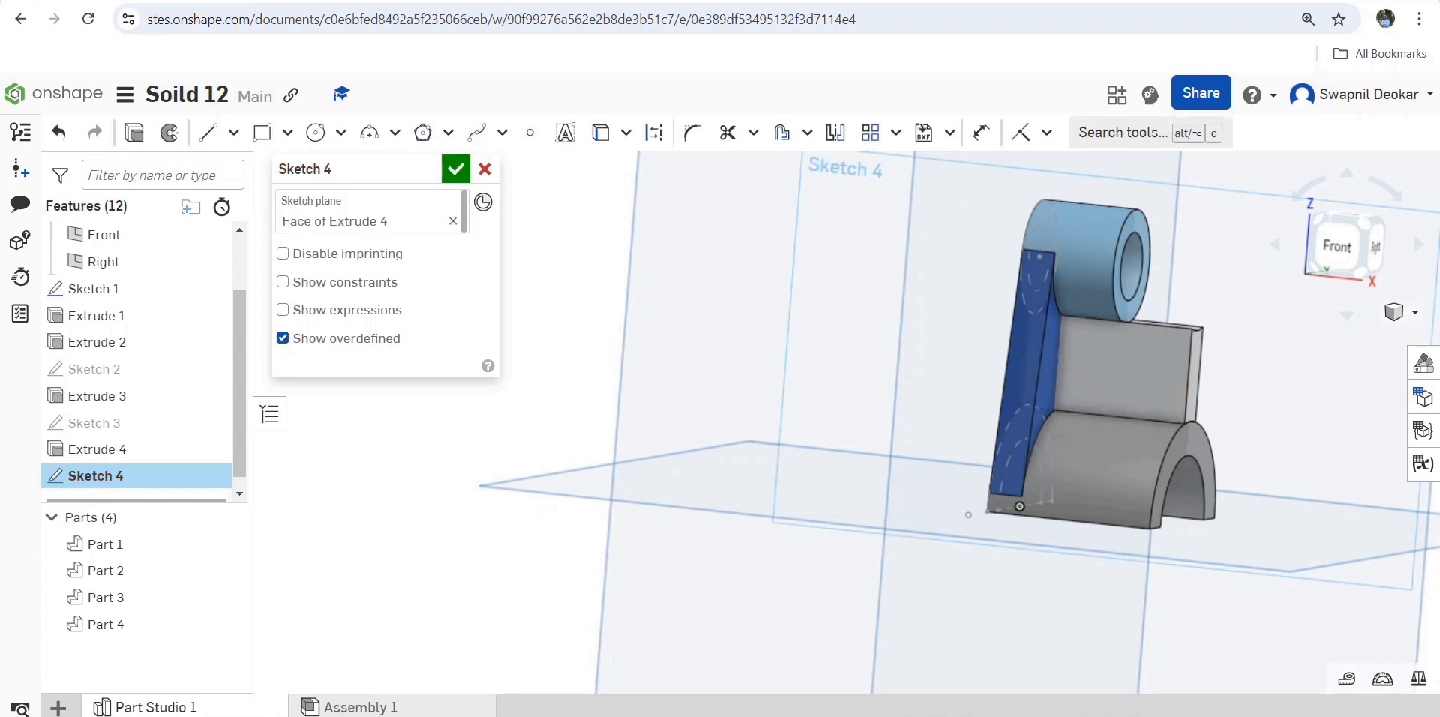
right_click(1168, 361)
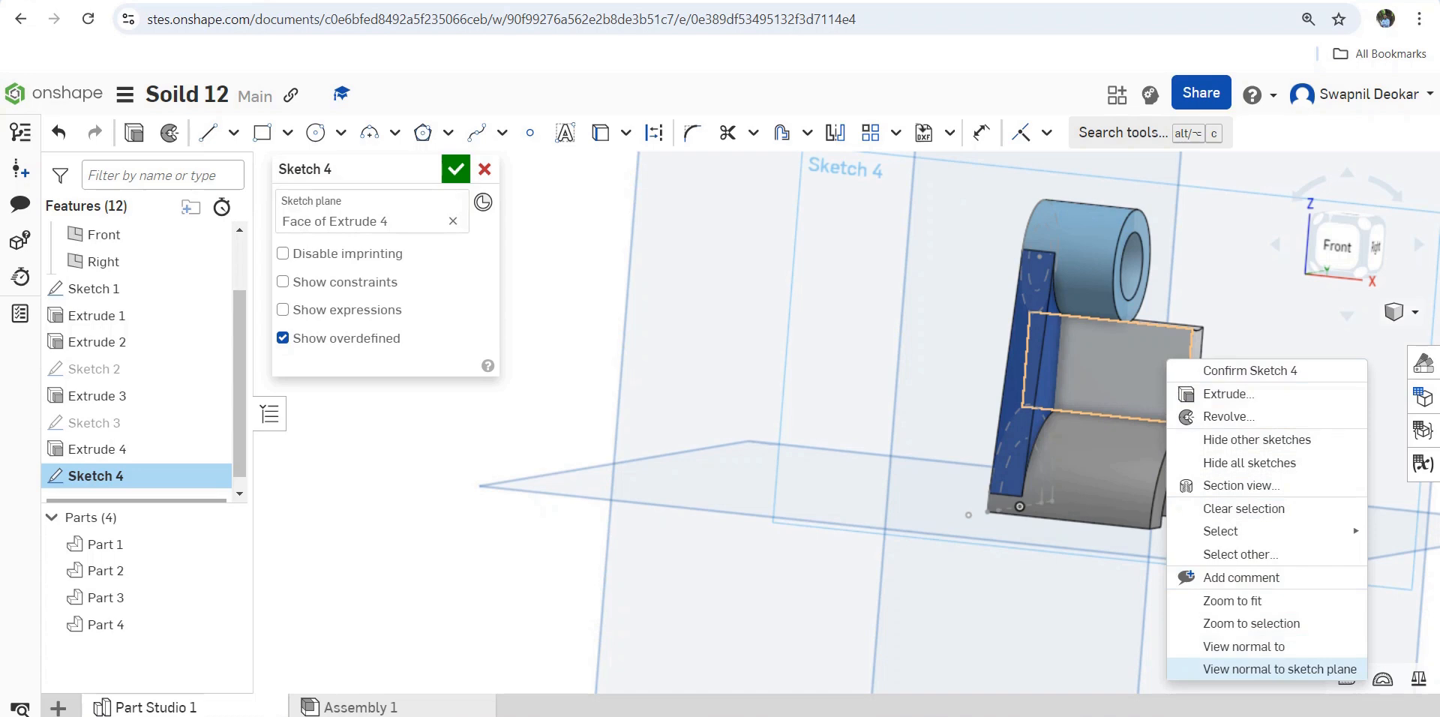
left_click(1279, 669)
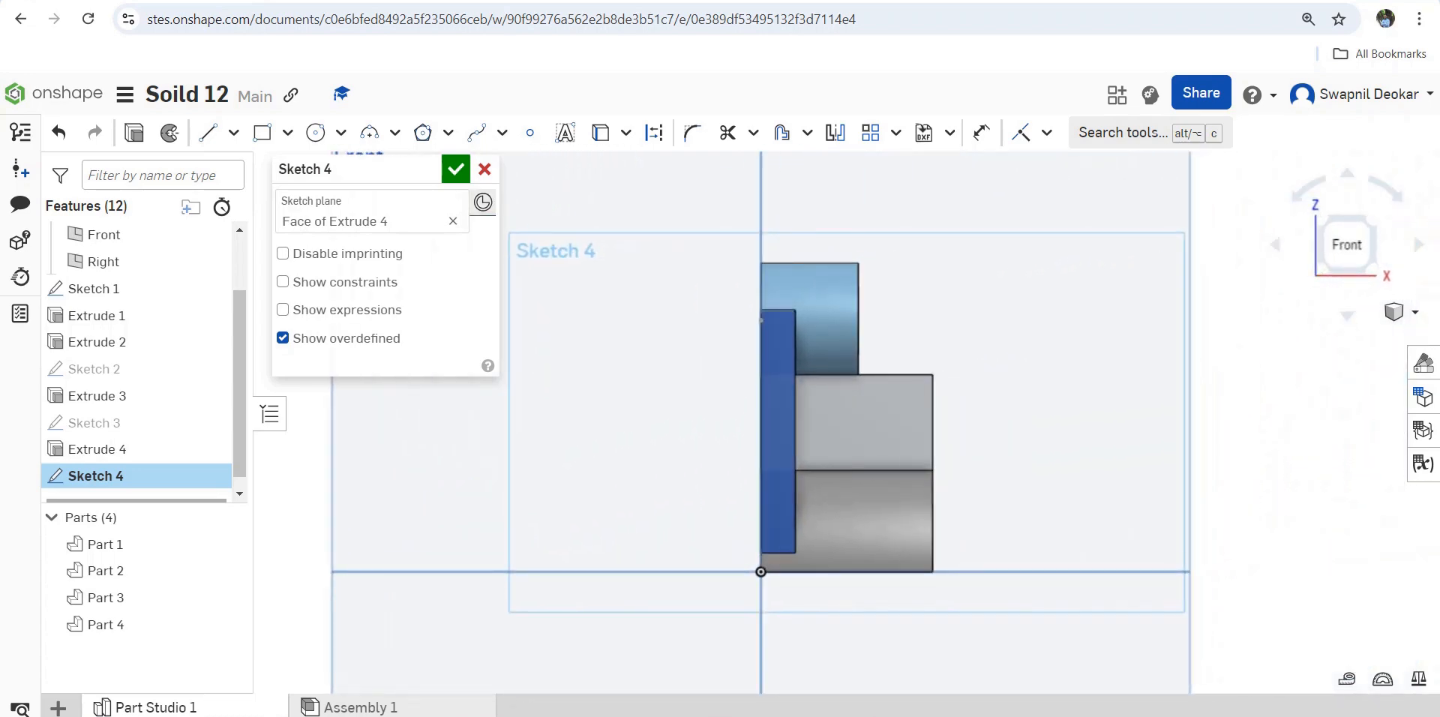
Draw lines along the rib's free edge and 15 mm along its upper edge, plus a diagonal about 19 mm long from the lower free corner.
left_click(208, 133)
scroll(907, 408, "up", 5)
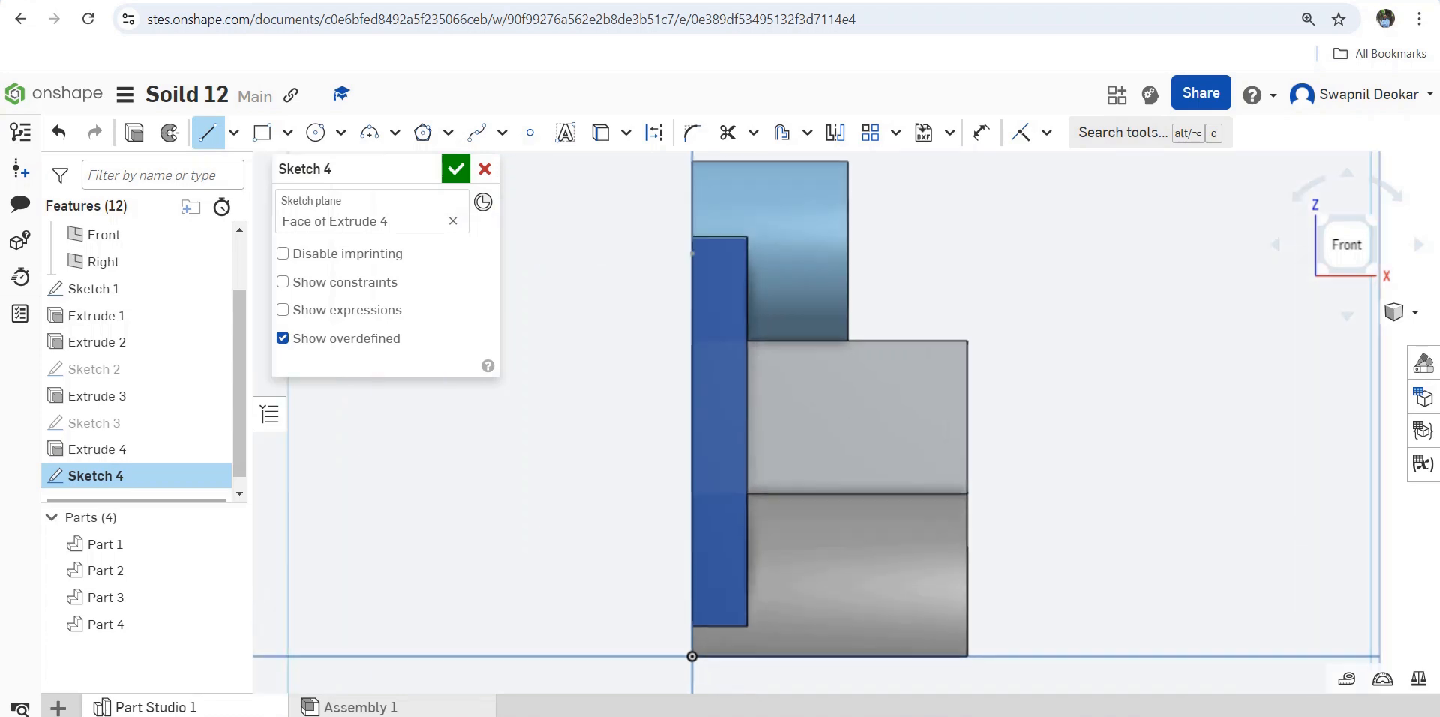
left_click(974, 321)
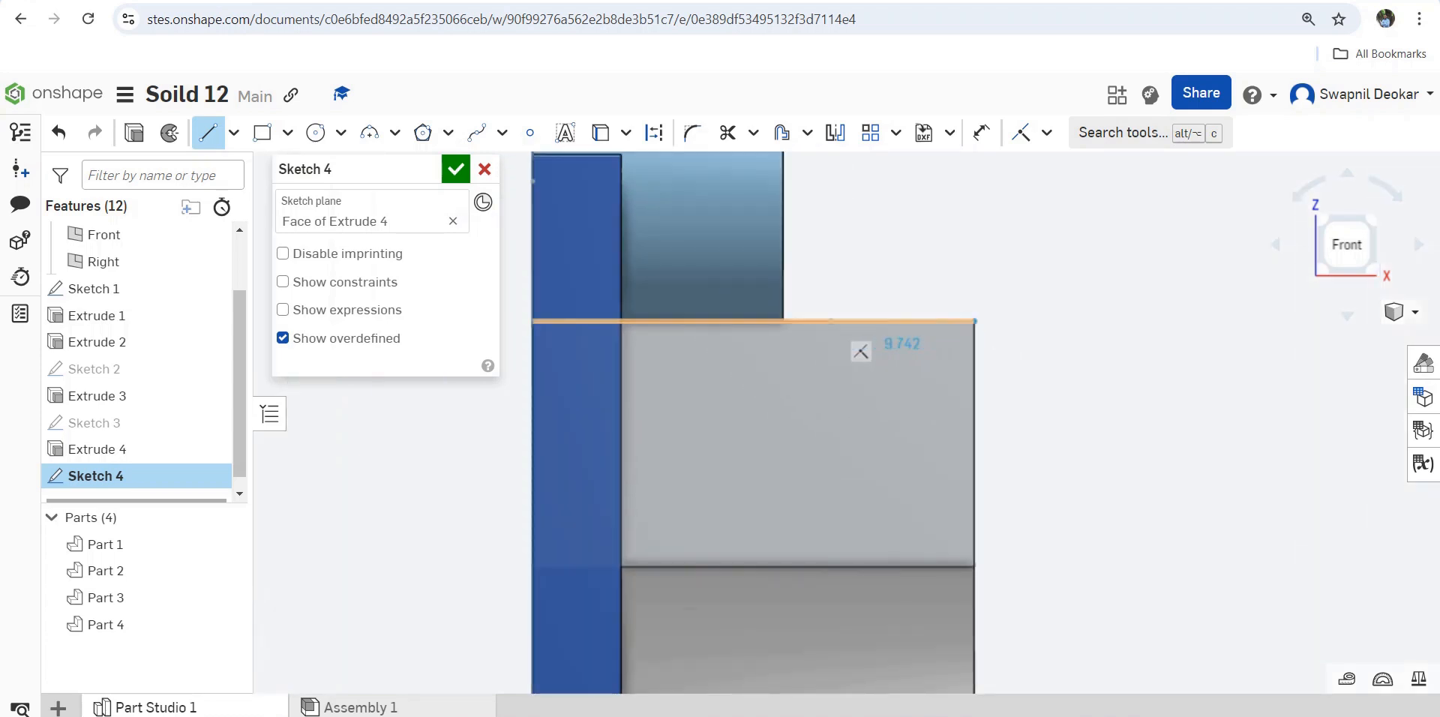
left_click(974, 567)
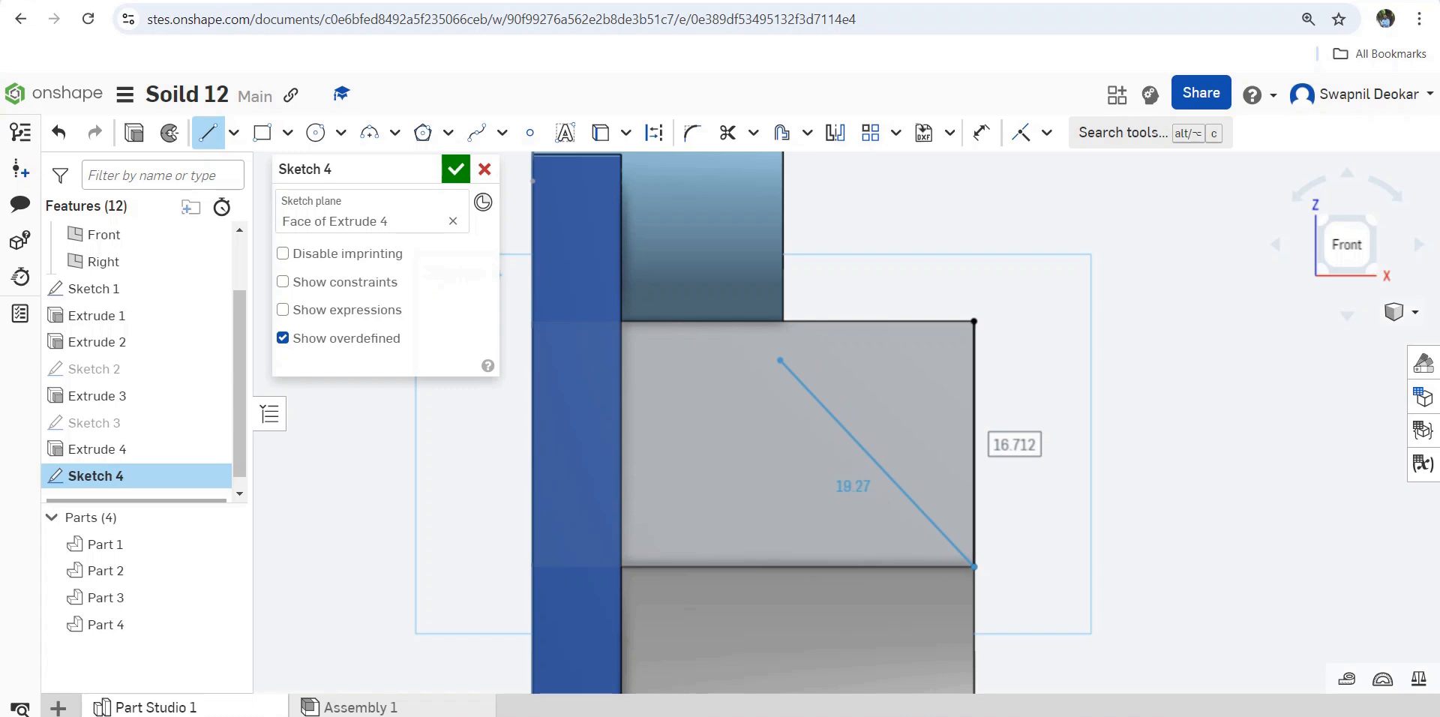
left_click(780, 361)
key("Escape")
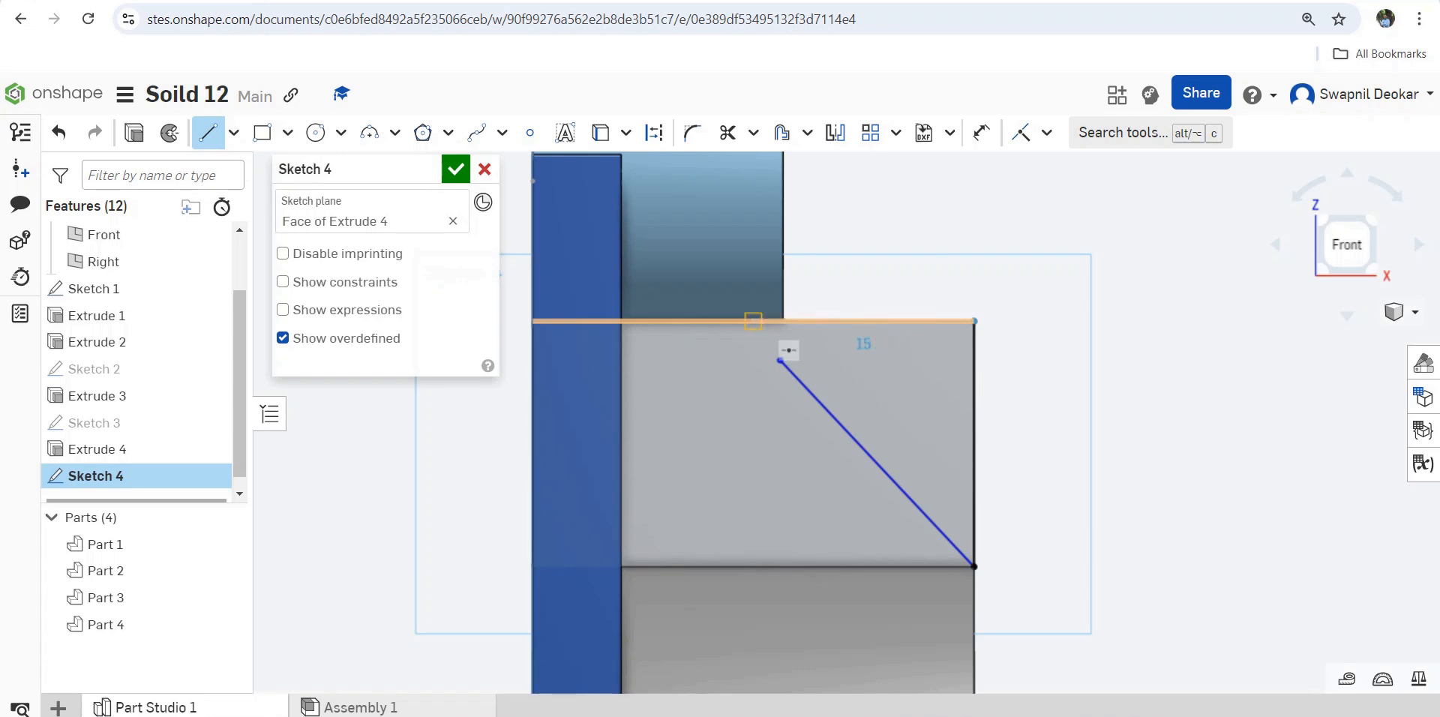
left_click(754, 321)
key("Escape")
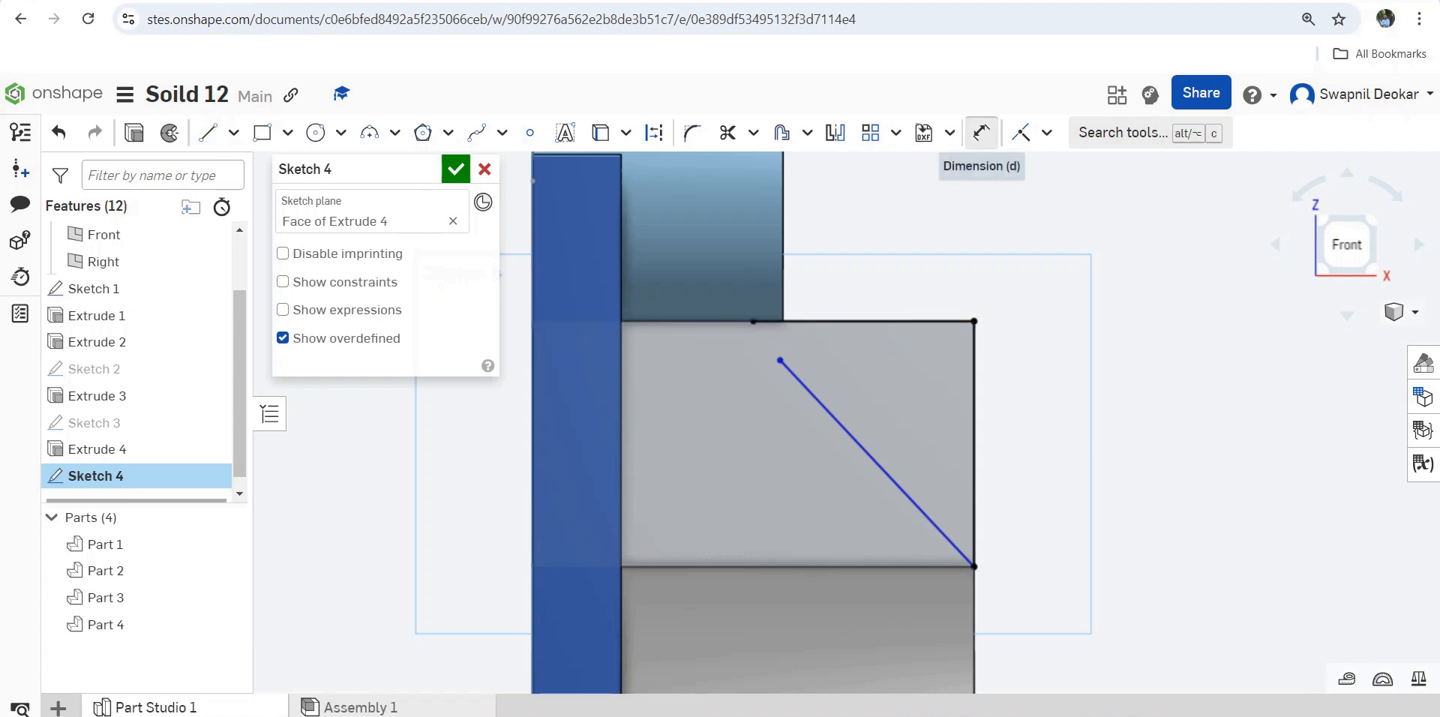
Try to dimension the line on the rib's upper edge as 30-17 mm, and delete that dimension.
left_click(981, 133)
left_click(876, 321)
left_click(880, 233)
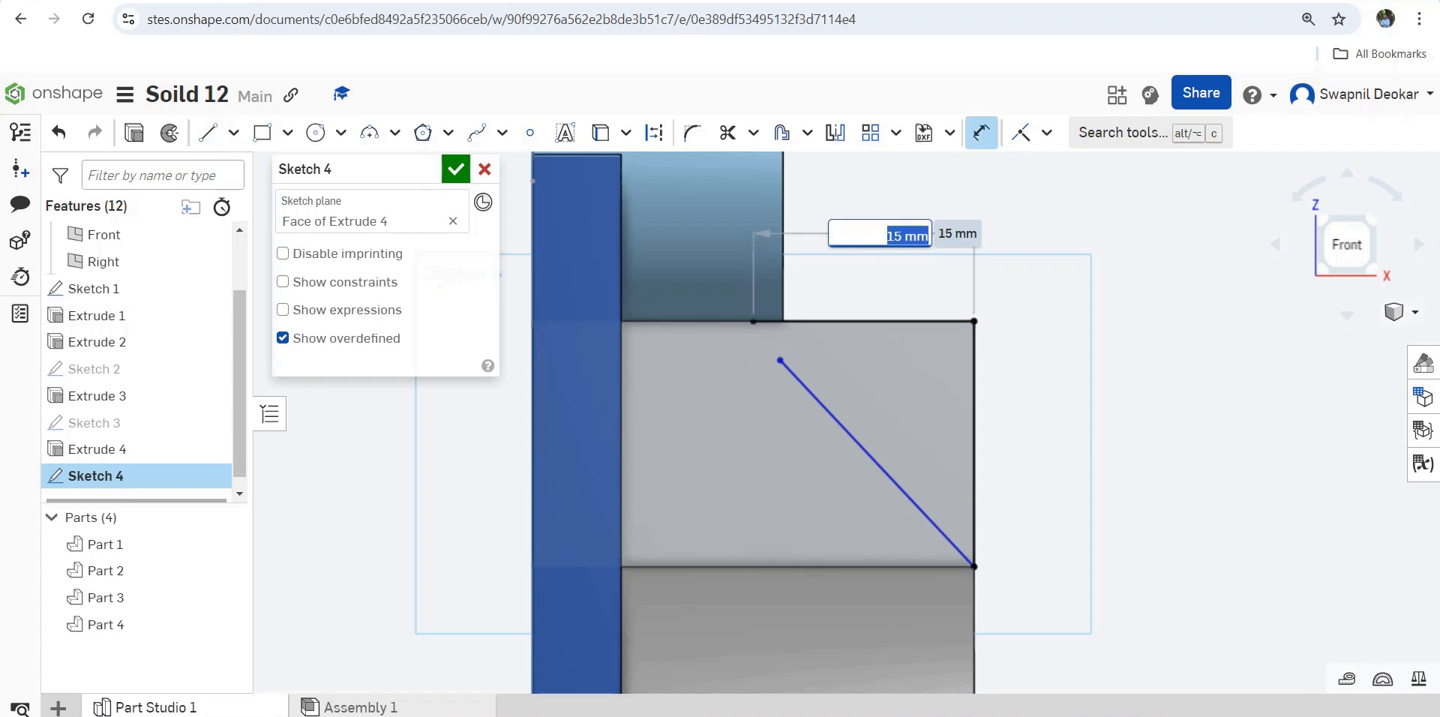
type("30-17")
key("Return")
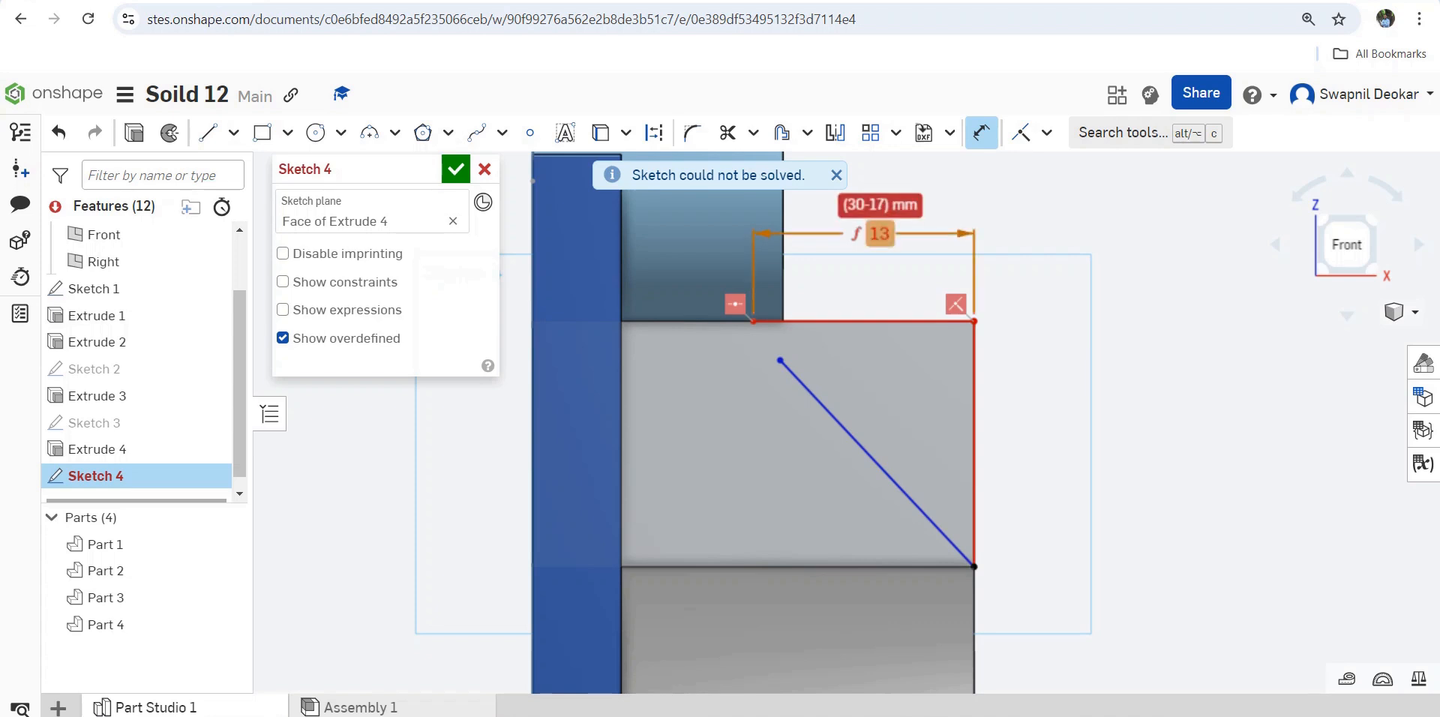
key("Delete")
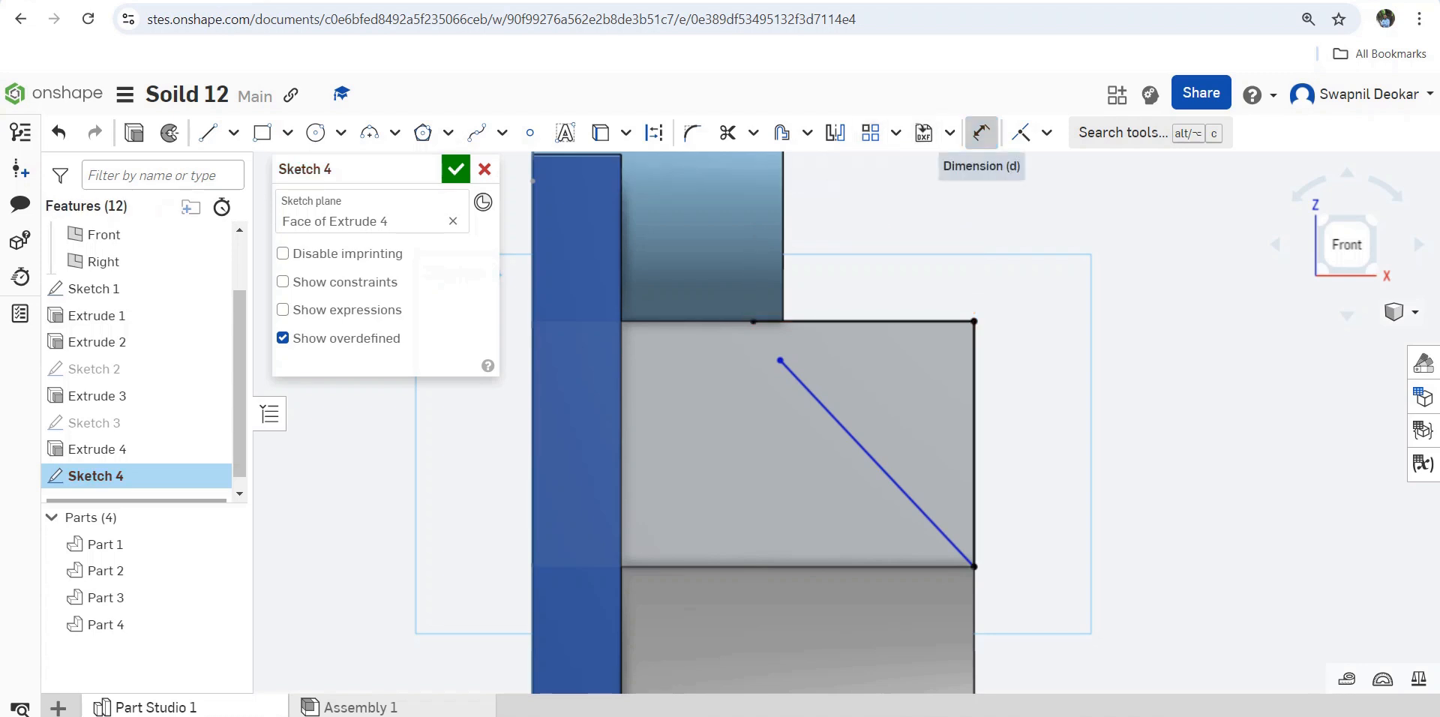
left_click(981, 133)
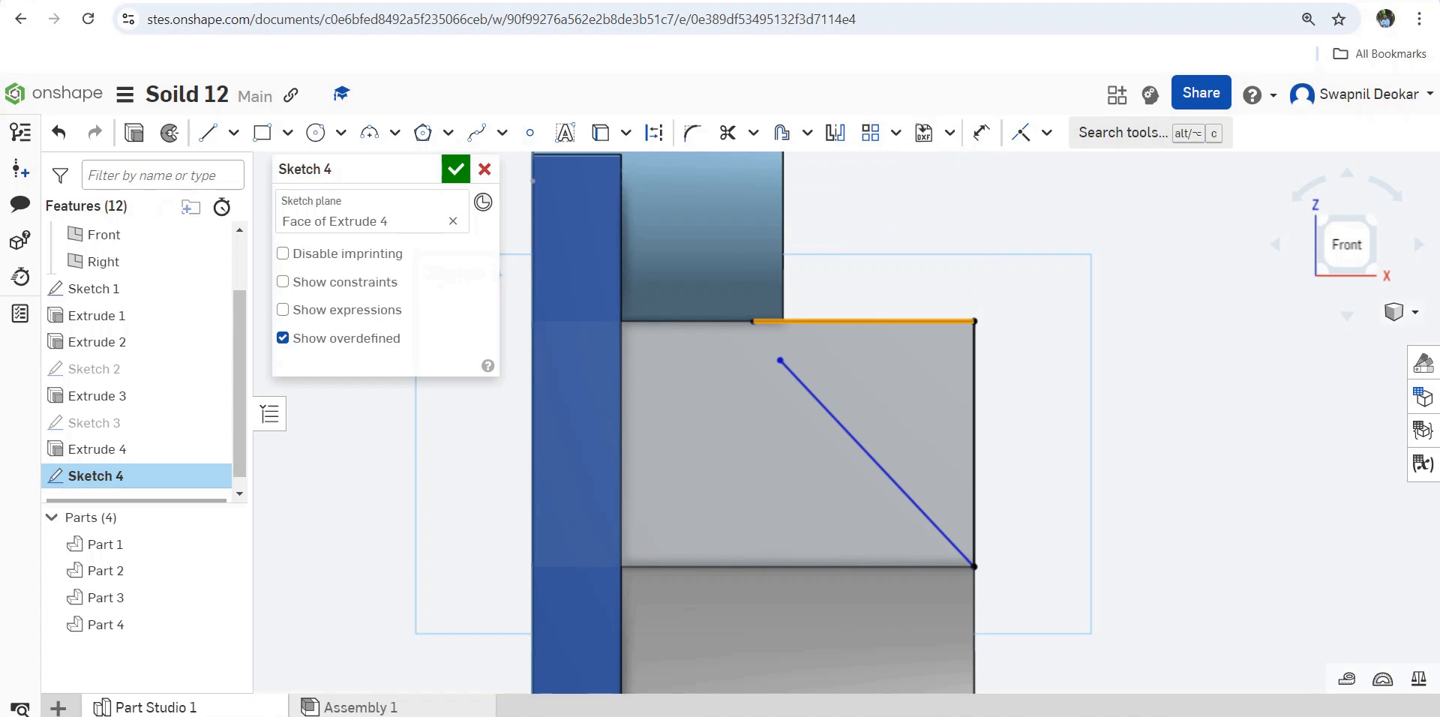
Dimension the line on the rib's upper edge as 13 mm and delete the conflicting midpoint constraint at its inner end.
left_click(981, 133)
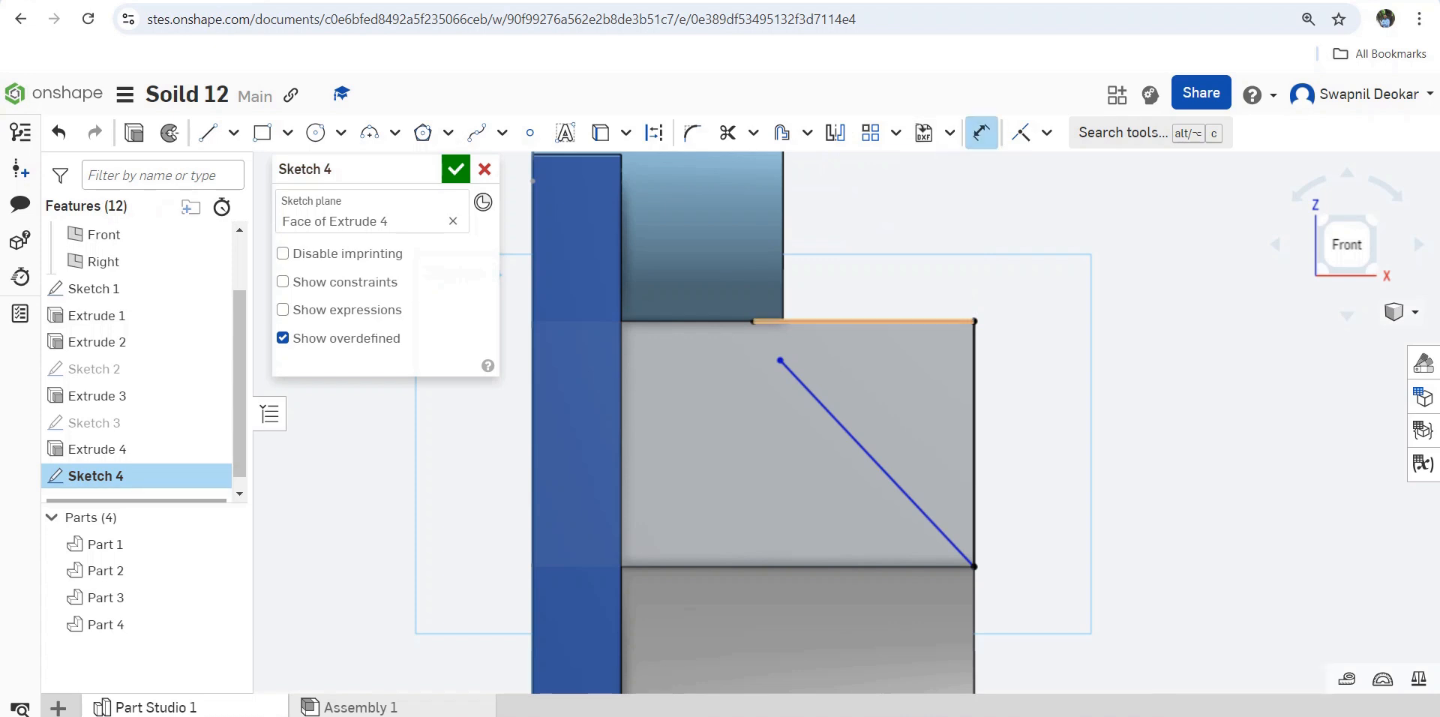
left_click(863, 321)
left_click(868, 270)
type("1")
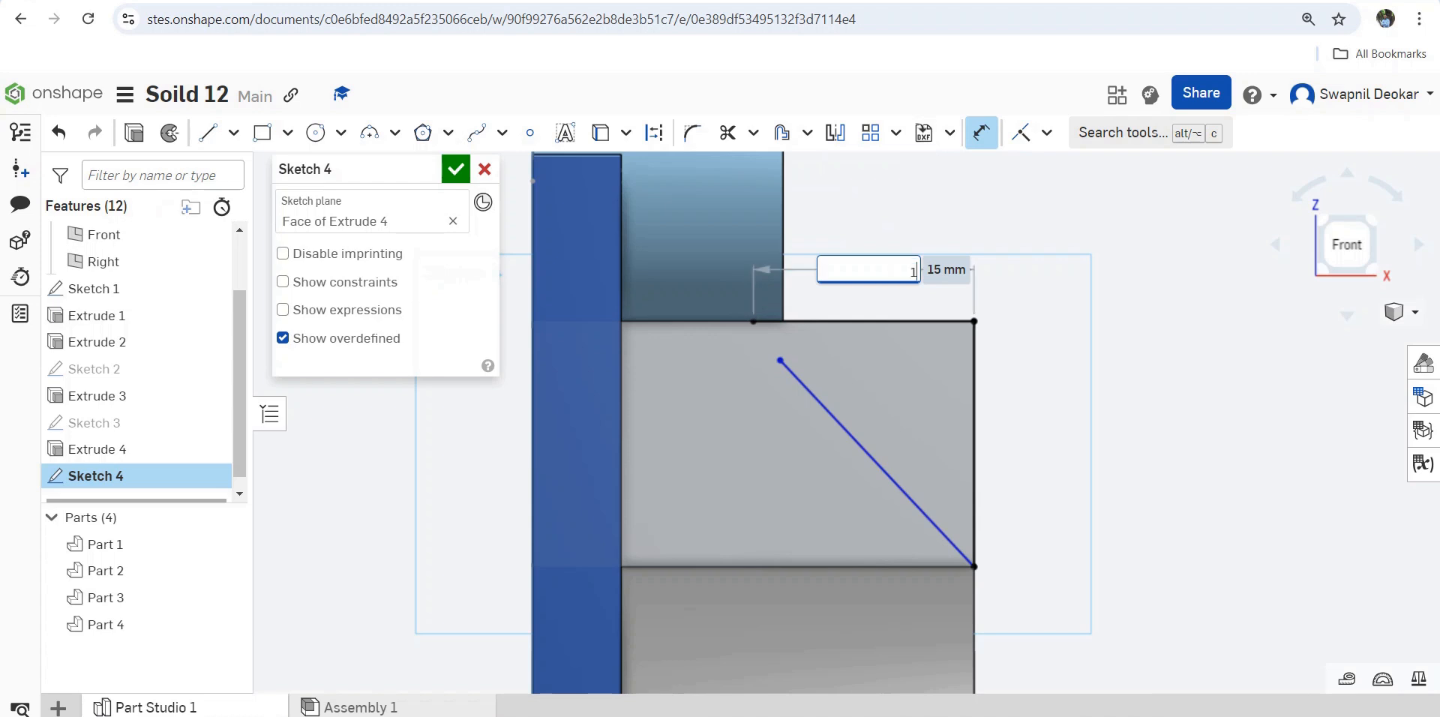
type("3")
key("Return")
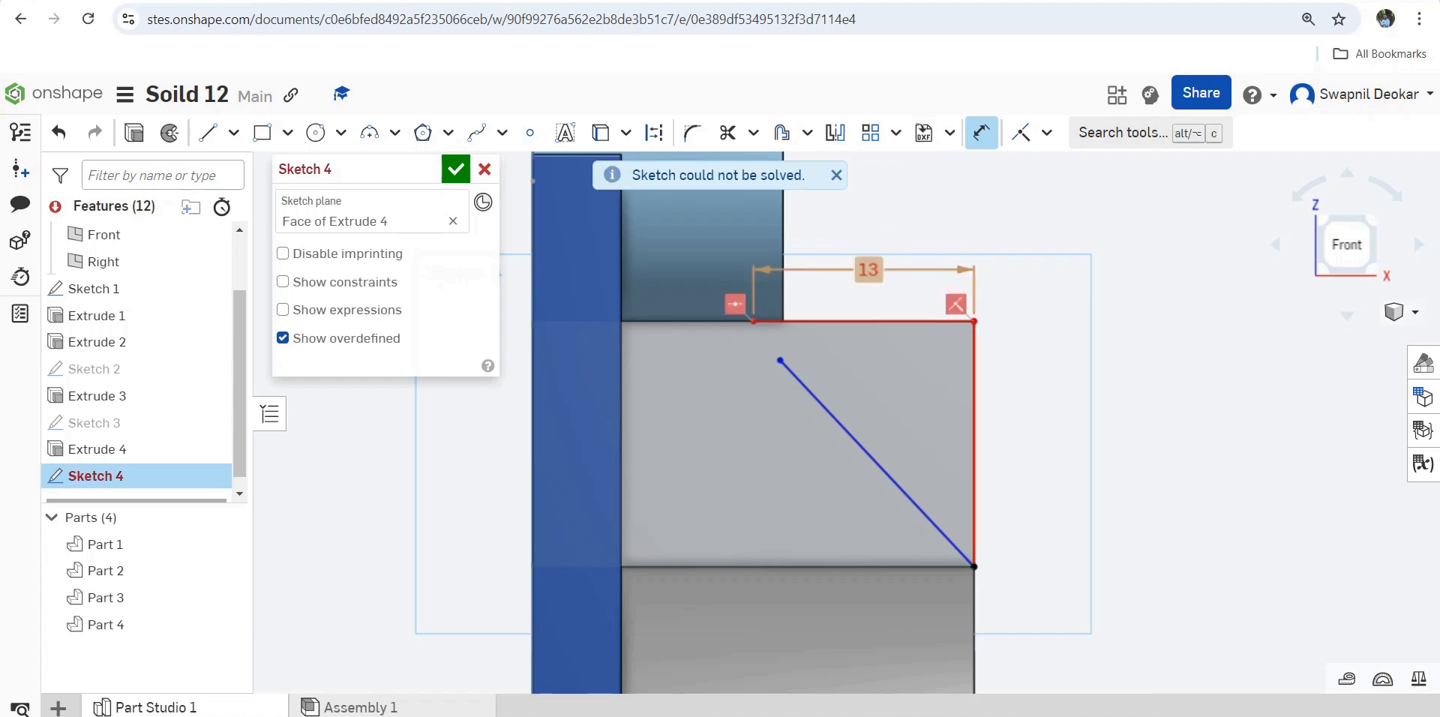
key("Escape")
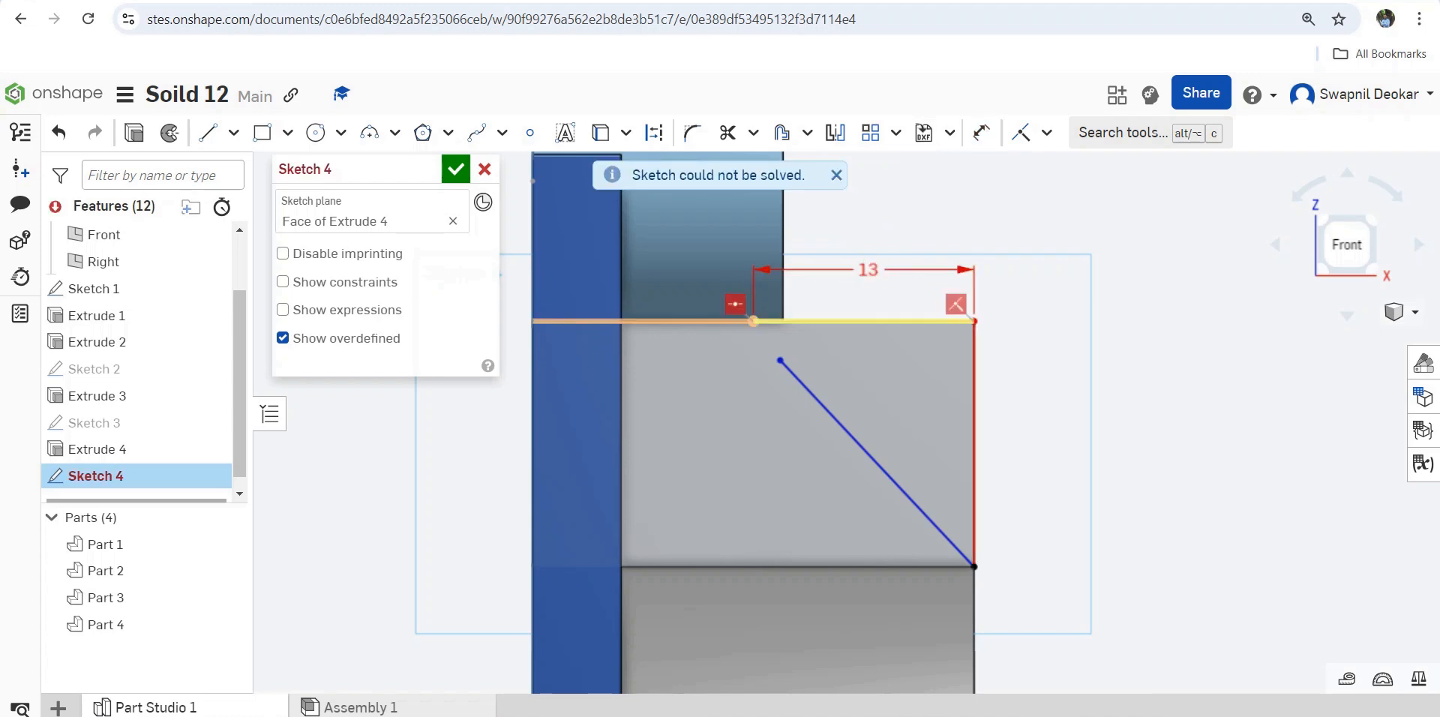
key("Delete")
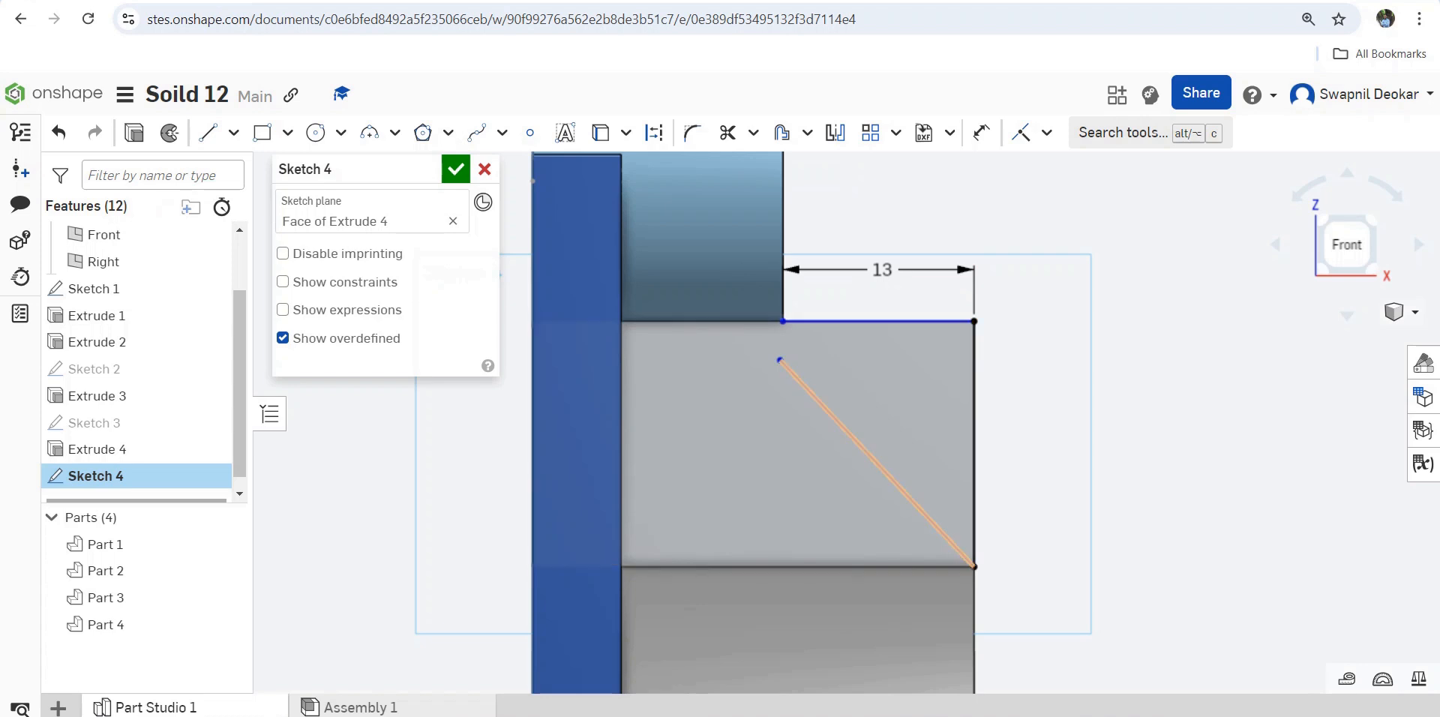
Make the diagonal's free end coincident with the inner end of the 13 mm line and finish the sketch.
left_click(780, 360)
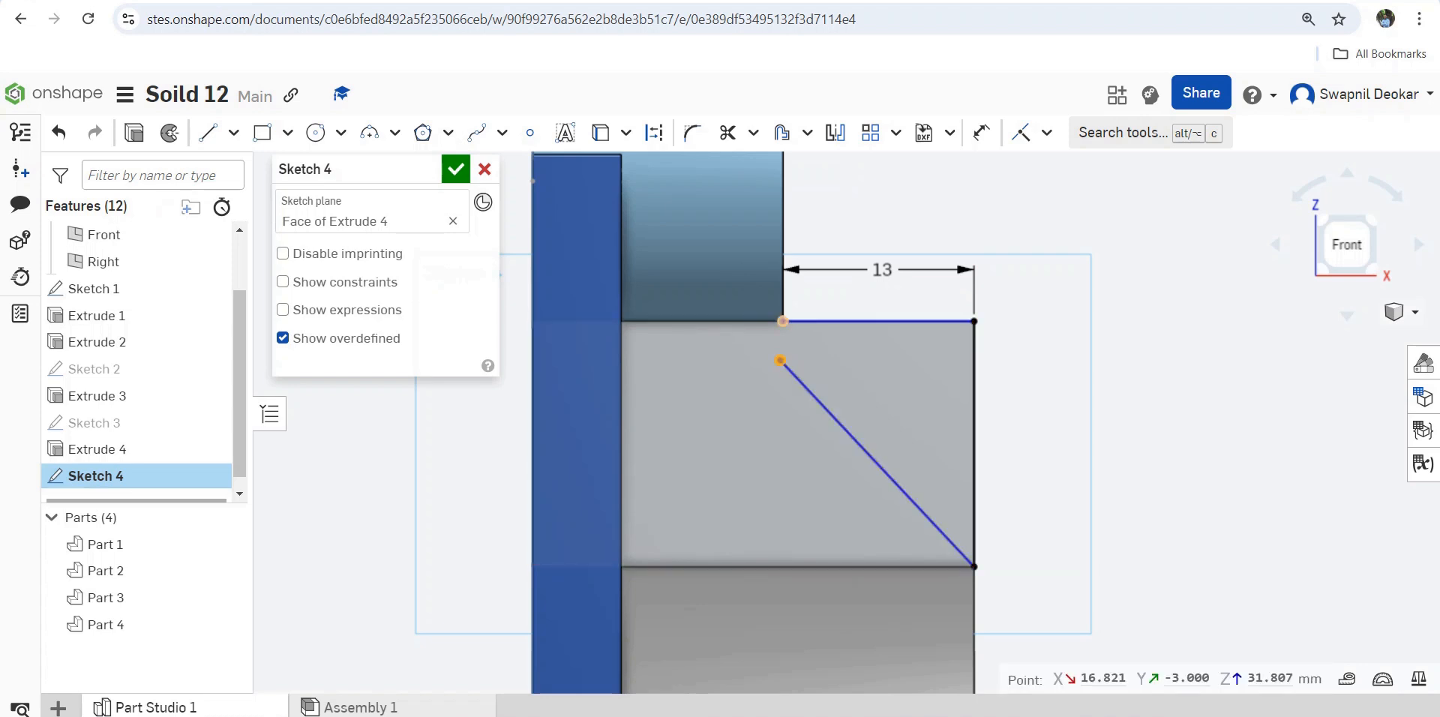
right_click(783, 322)
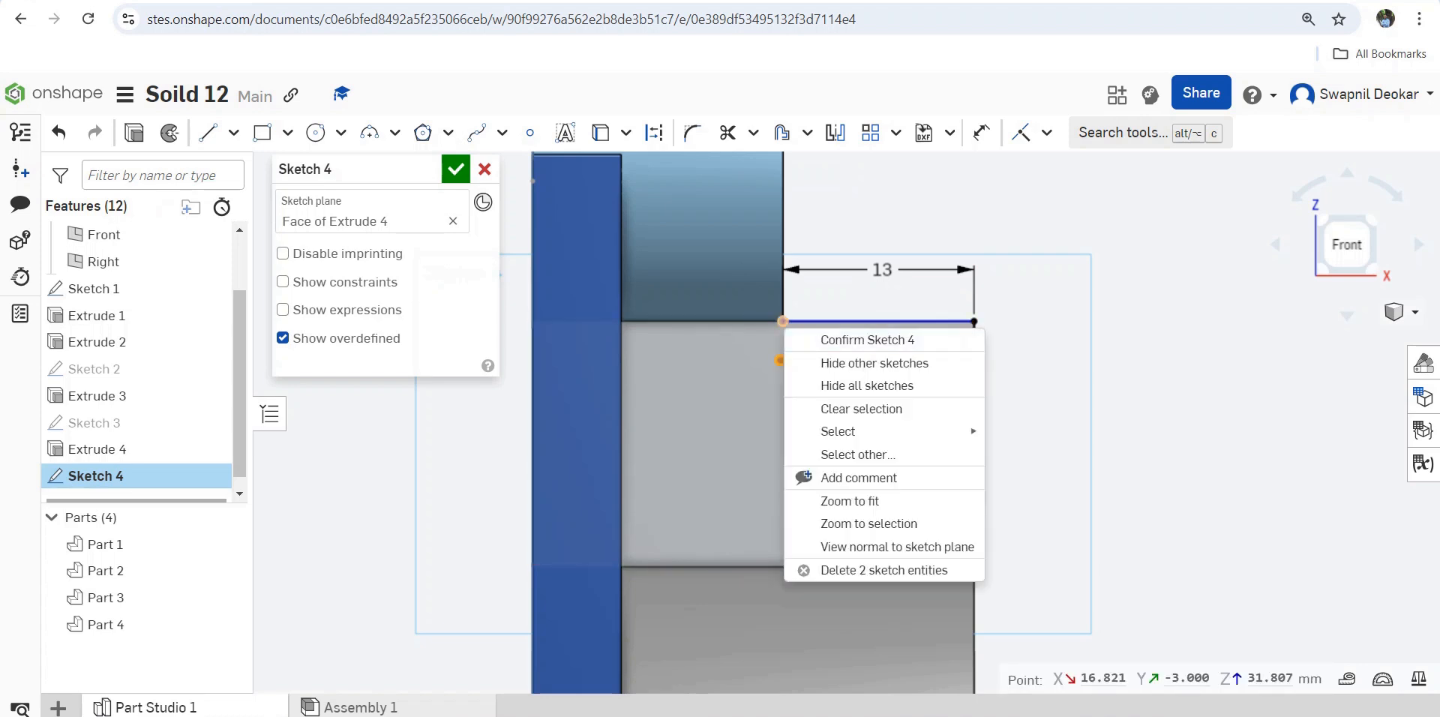
left_click(1020, 133)
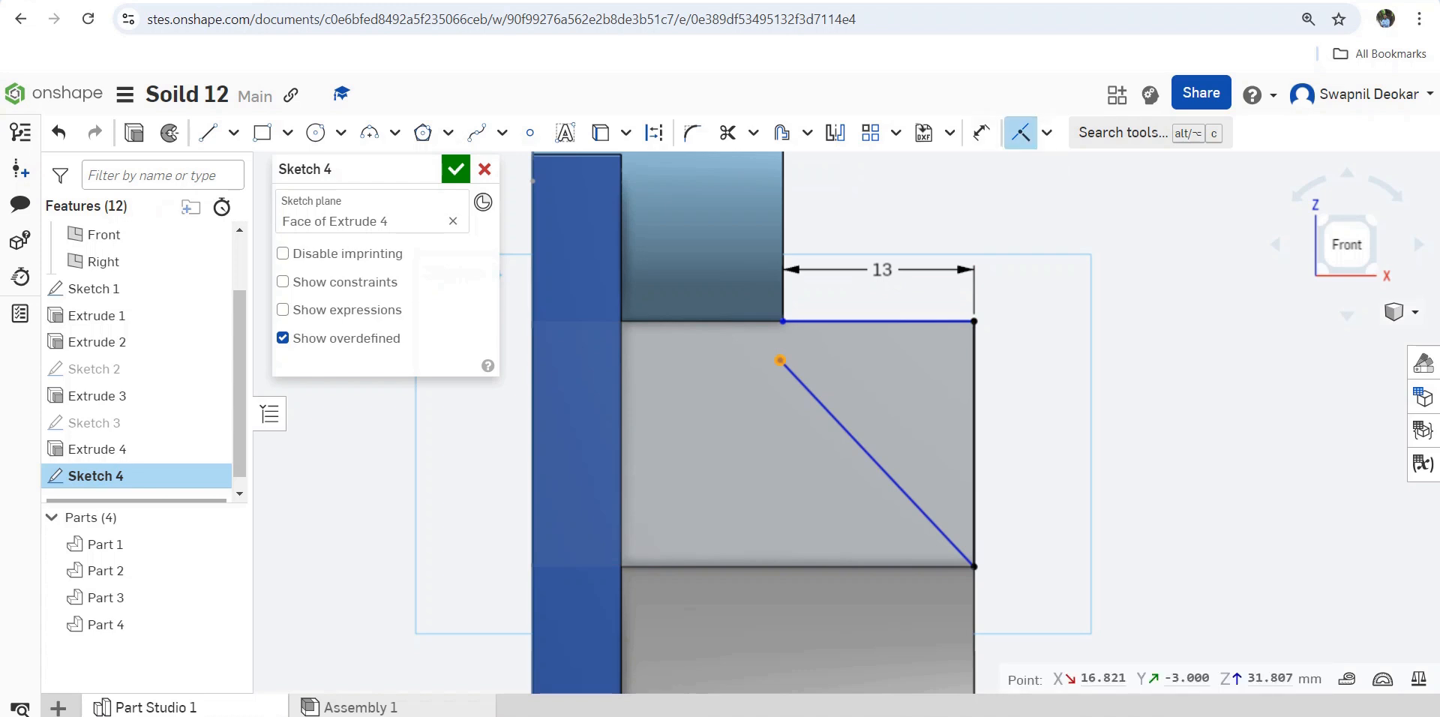
left_click(783, 321)
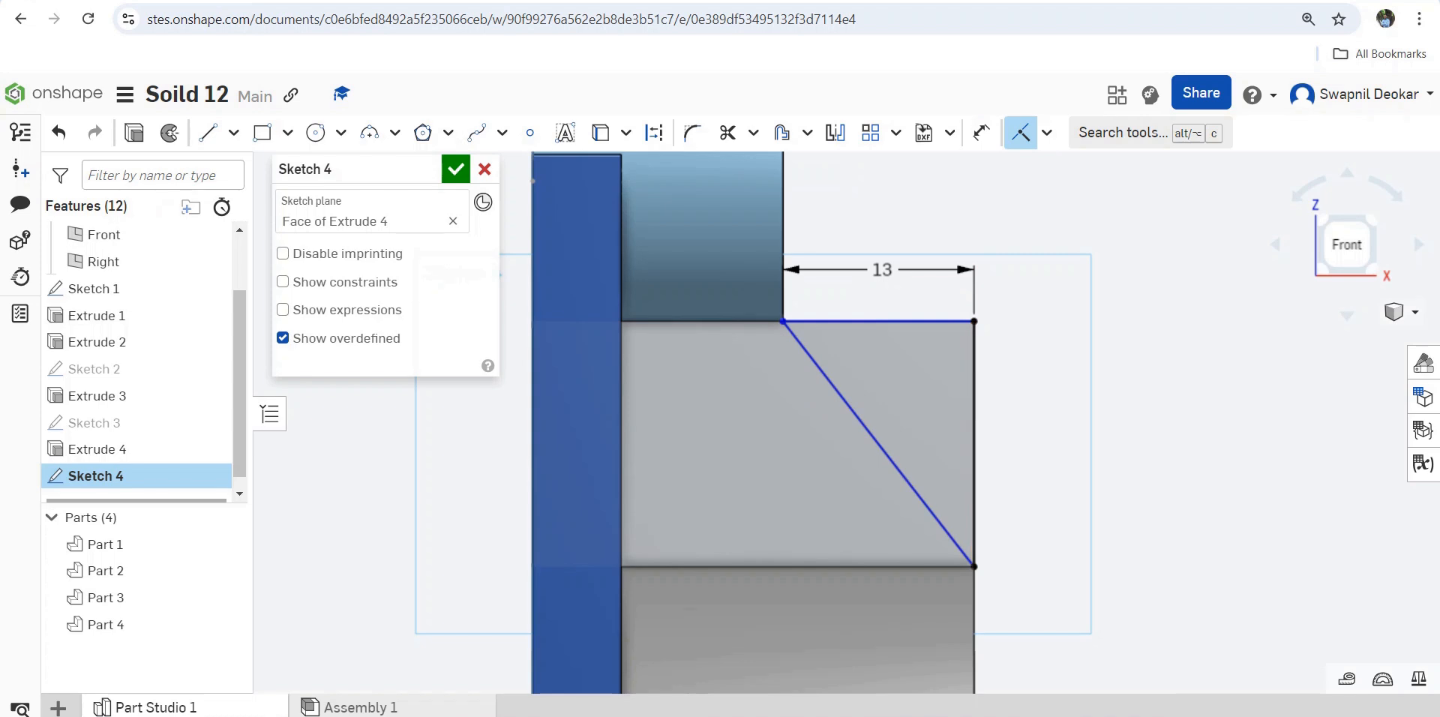
left_click(455, 169)
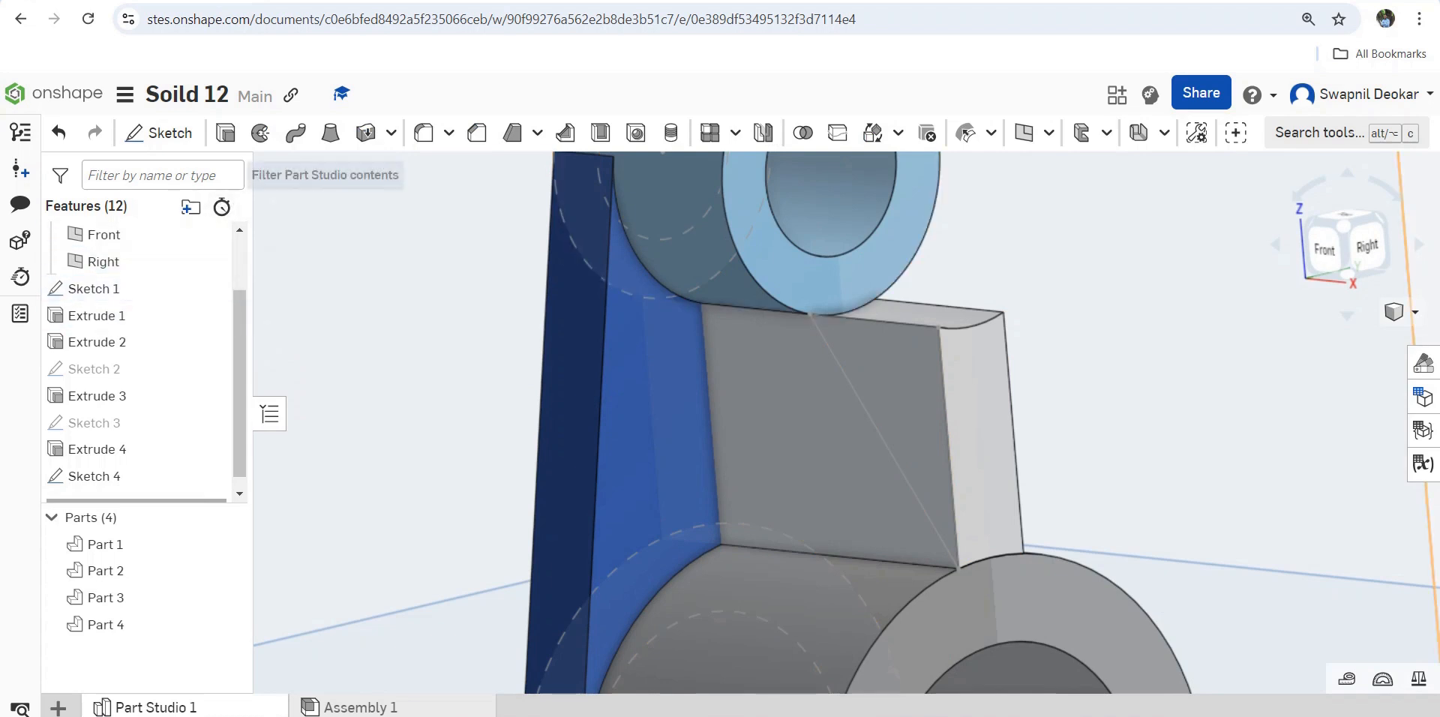
Extrude the triangular sketch region 25 mm through the rib as a Remove operation to slope its free edge.
left_click(225, 133)
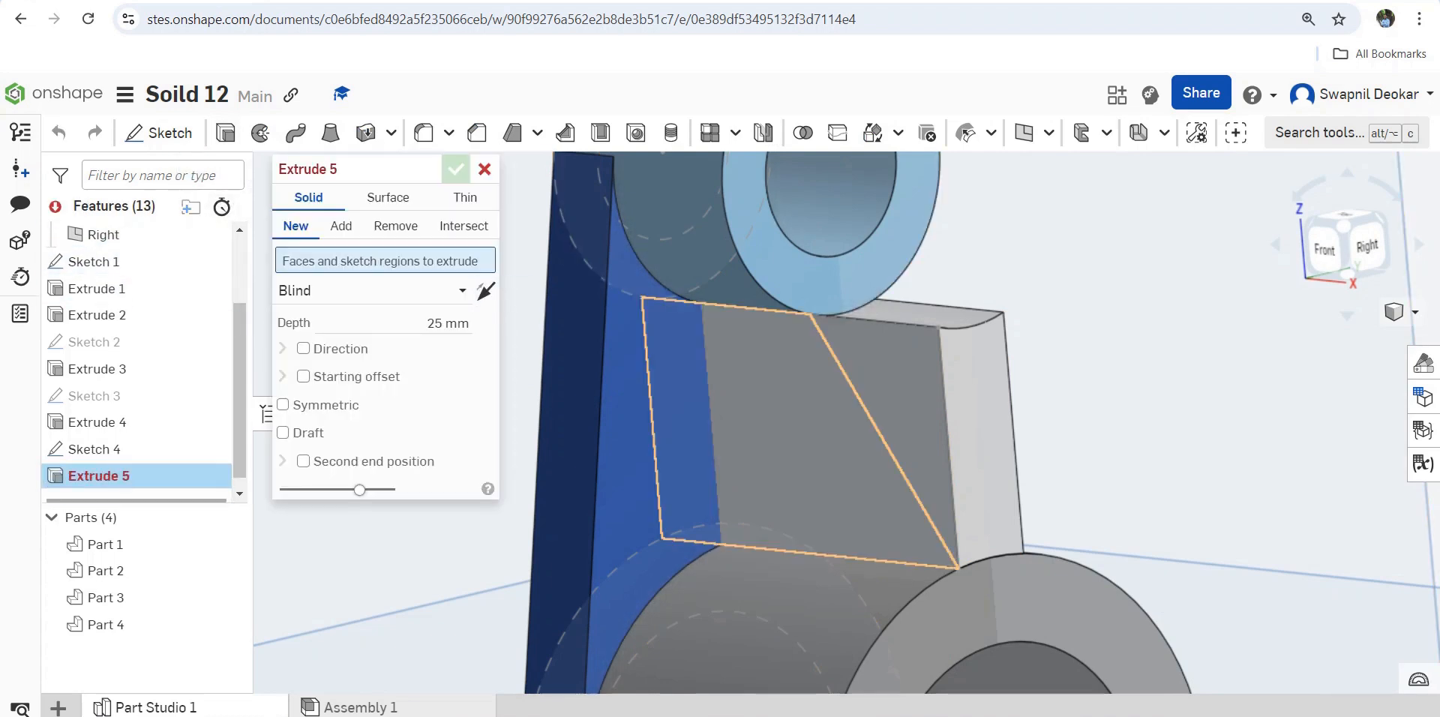
left_click(903, 405)
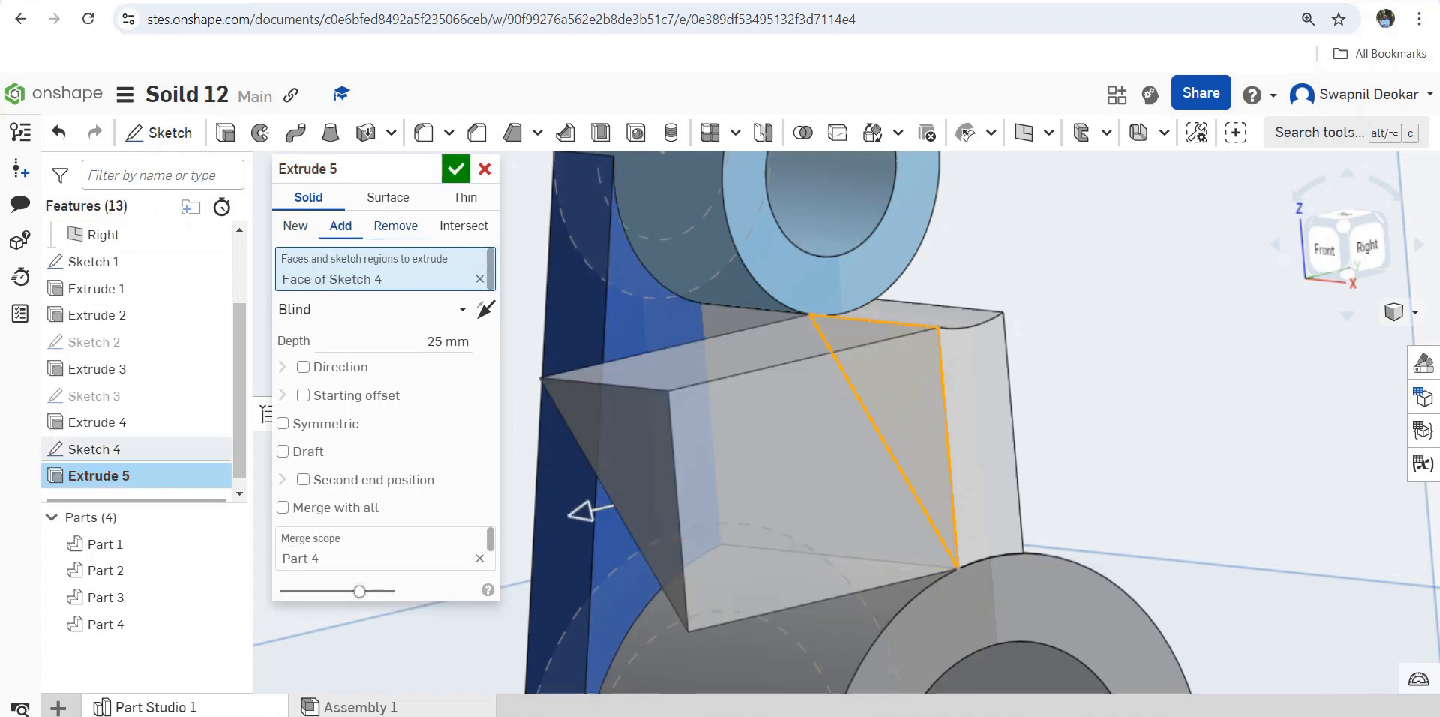
left_click(395, 226)
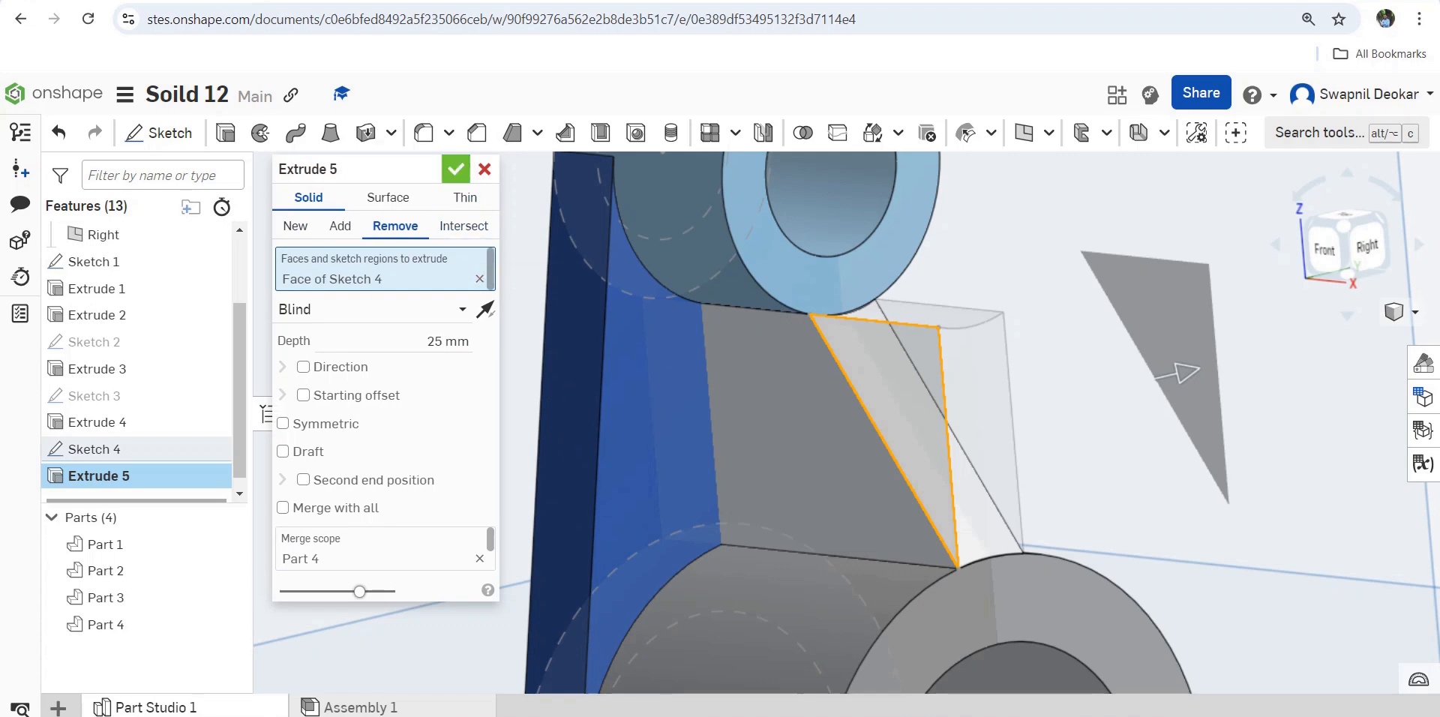
left_click(455, 169)
right_click_drag(840, 420, 1050, 368)
scroll(1051, 367, "down", 5)
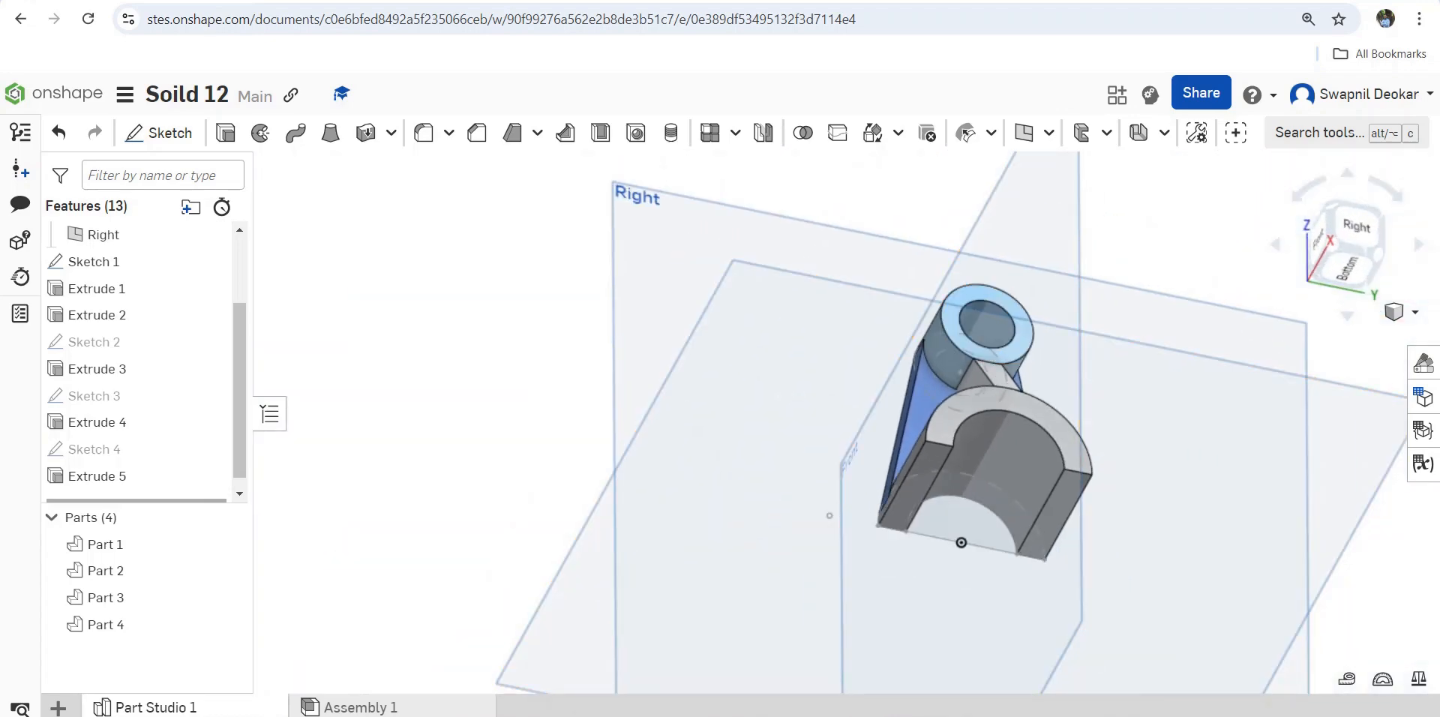
Start a sketch on the lower half-ring's flat bottom face, viewed normal to the sketch plane.
left_click(159, 133)
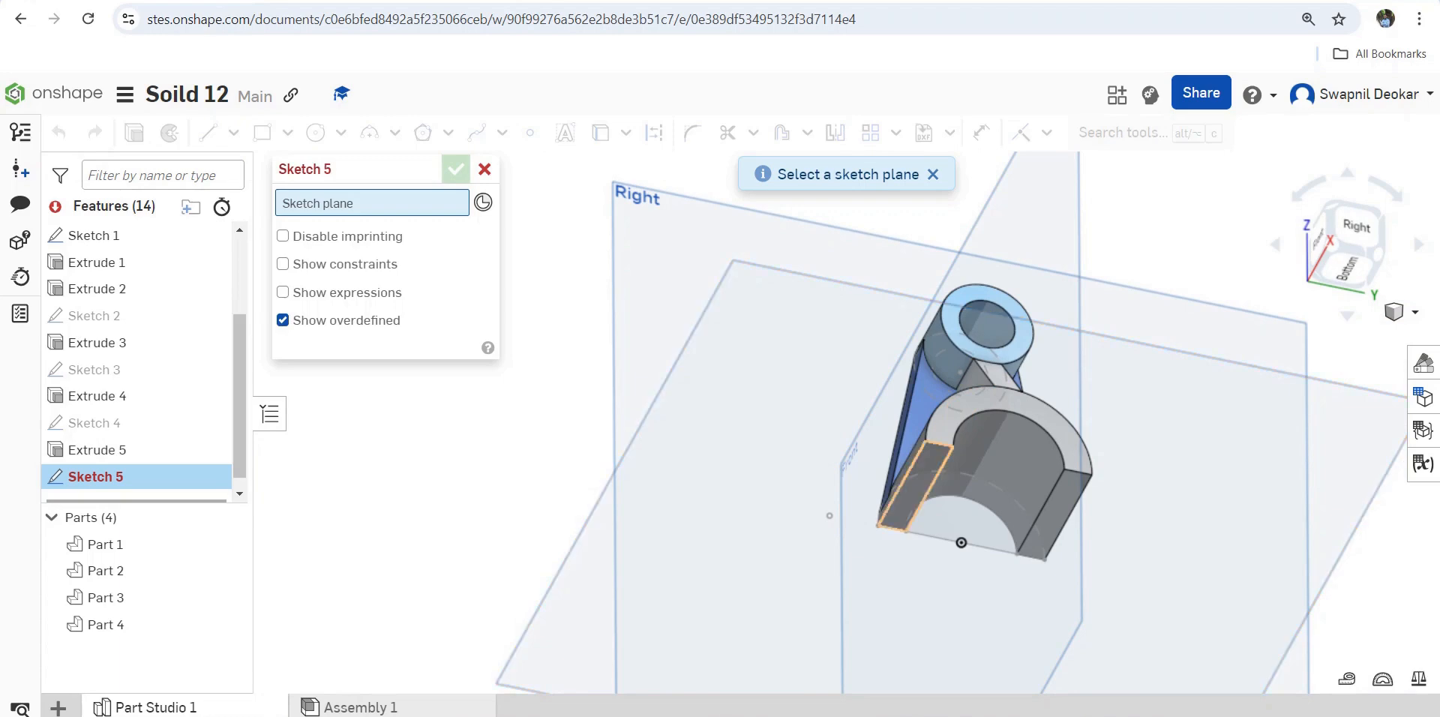
left_click(894, 486)
right_click(934, 461)
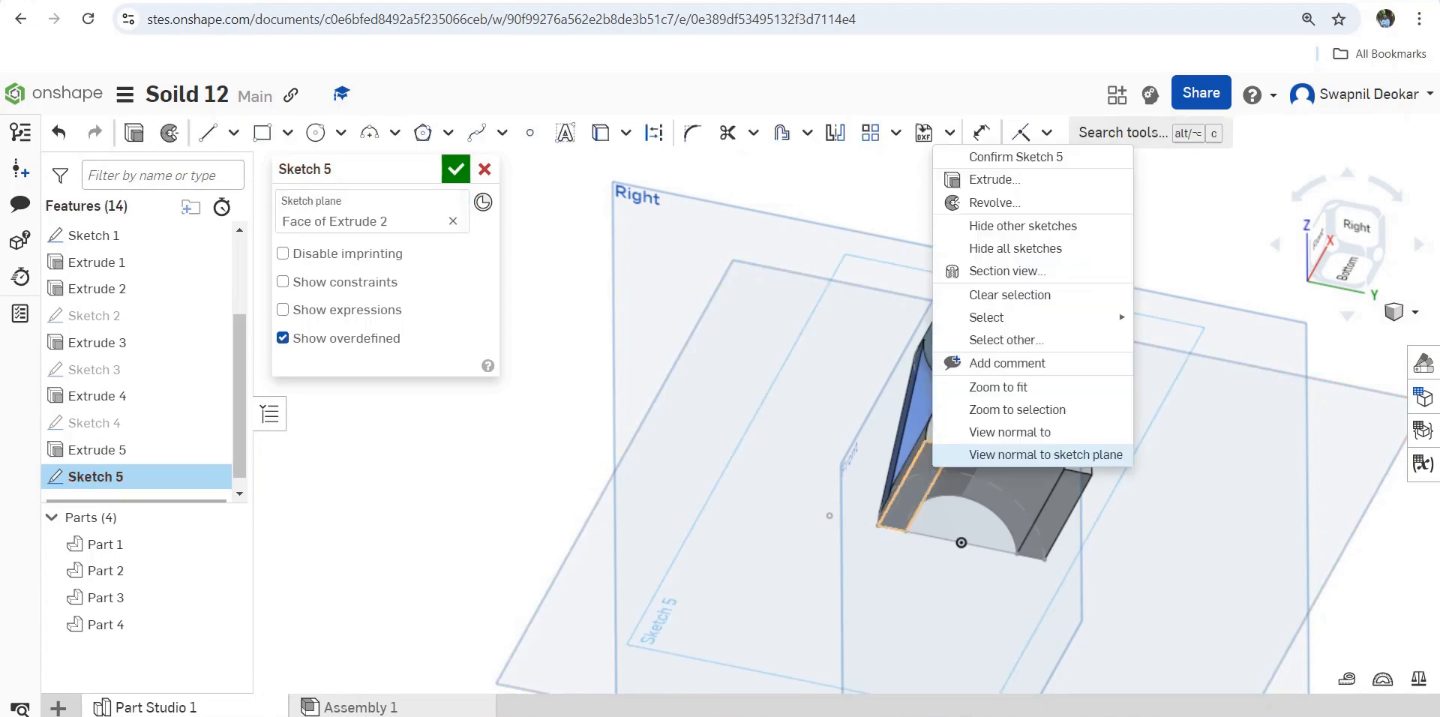
left_click(1050, 455)
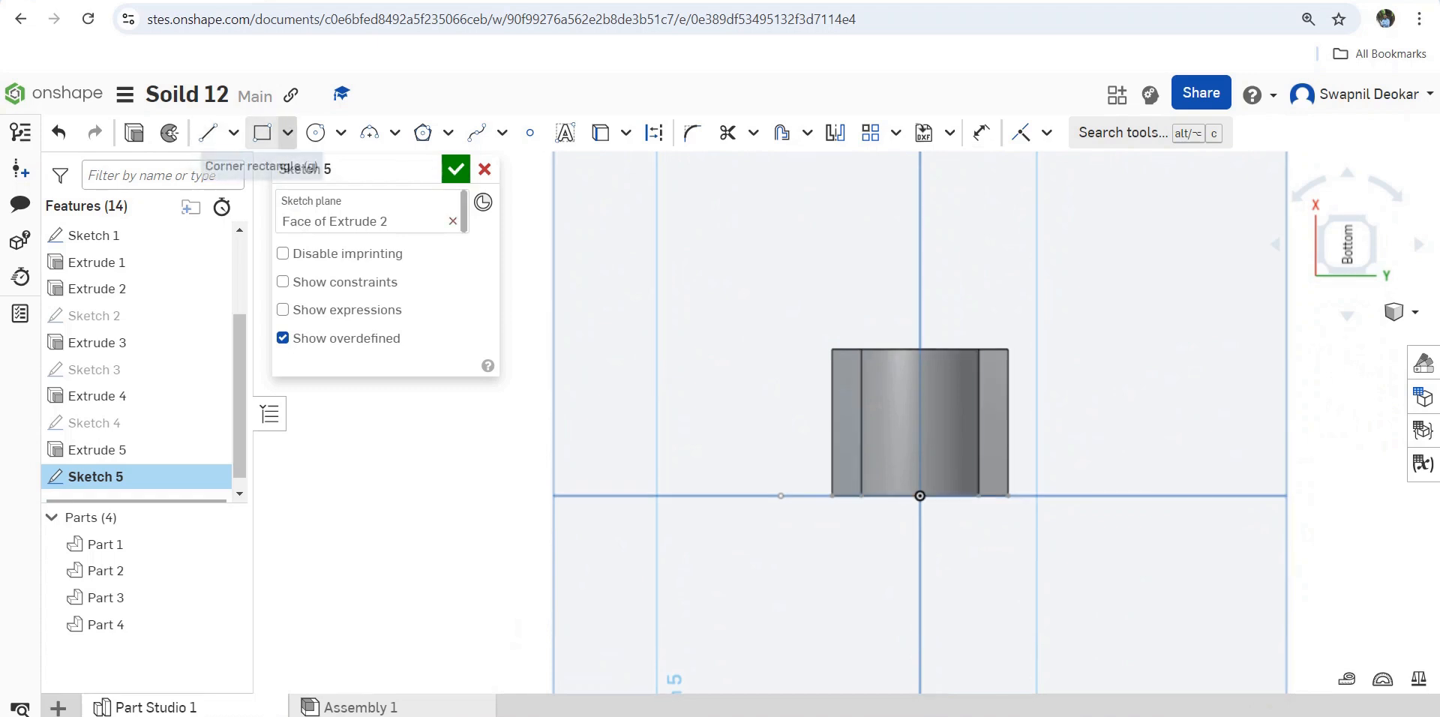
Draw two concentric circles beside the half-ring, about 17 mm and 34 mm in diameter.
left_click(315, 133)
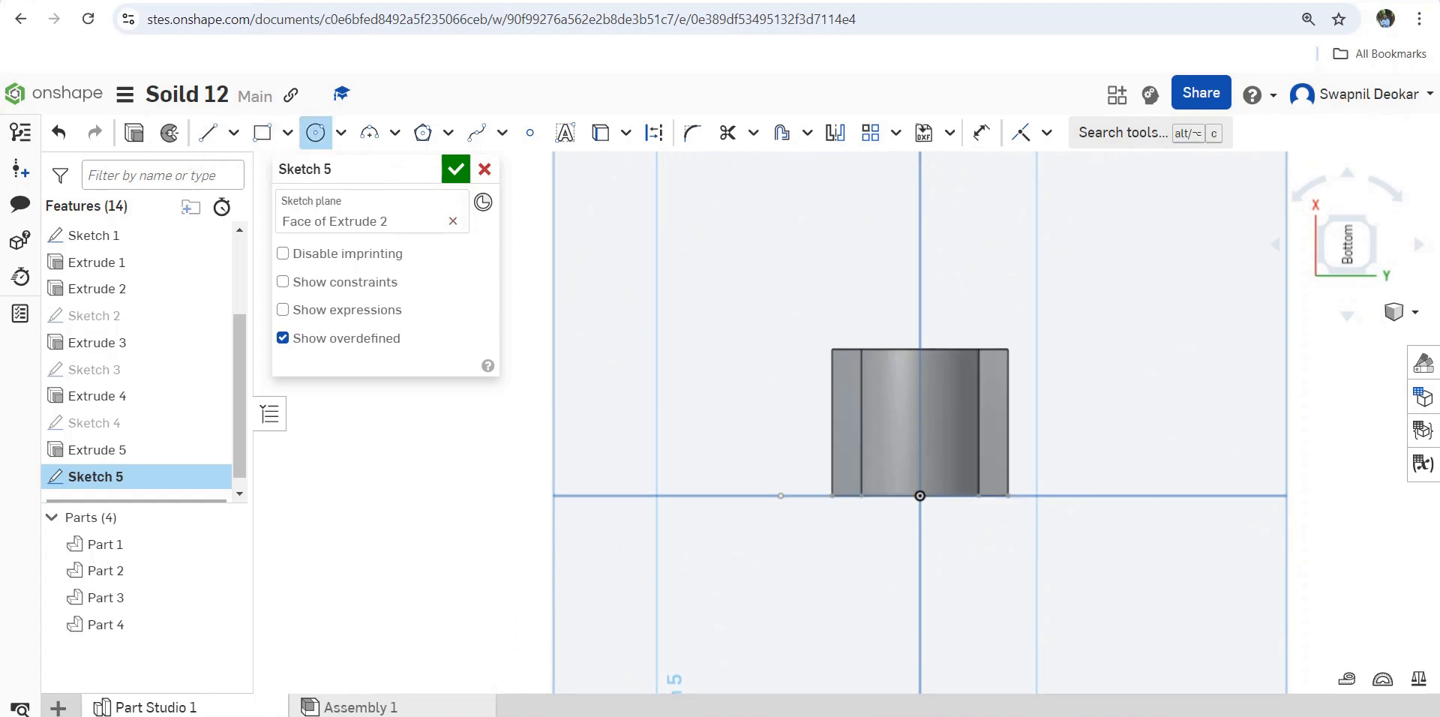
left_click(1111, 426)
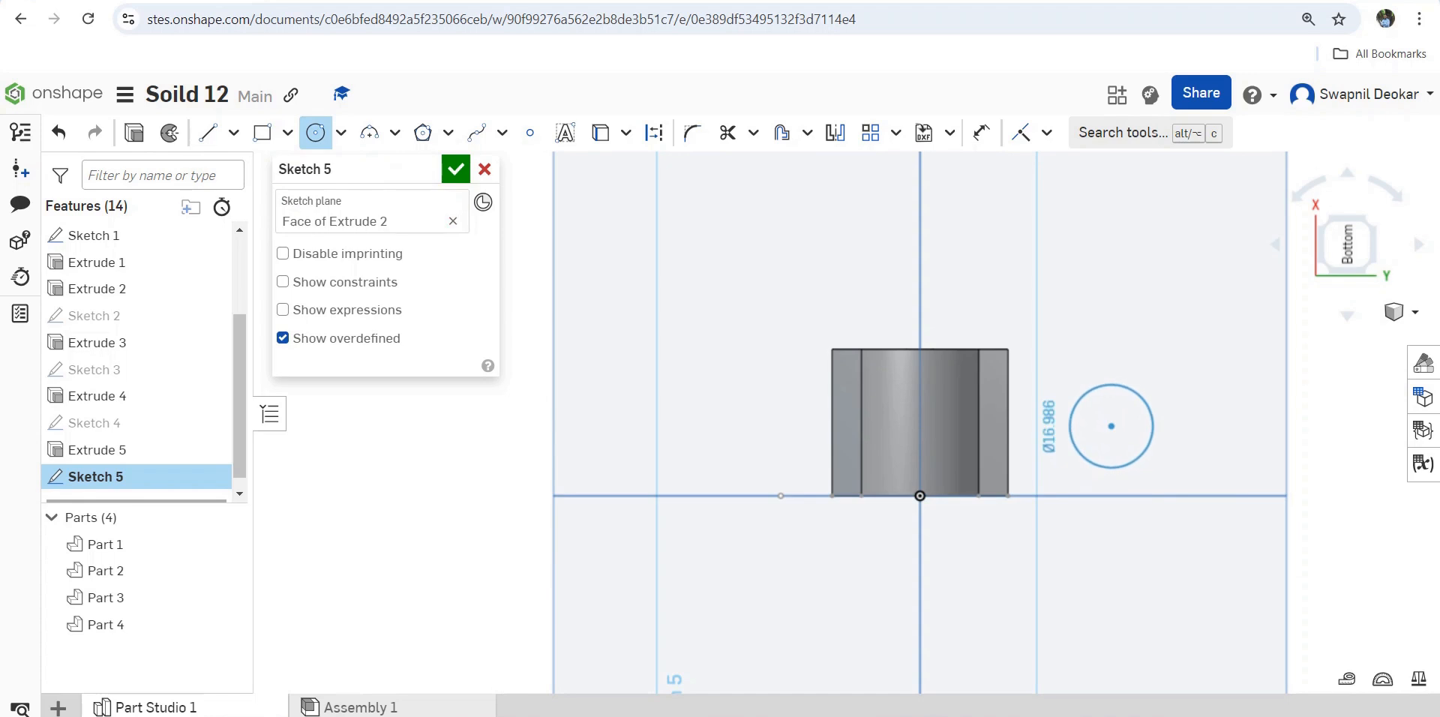
left_click(1140, 456)
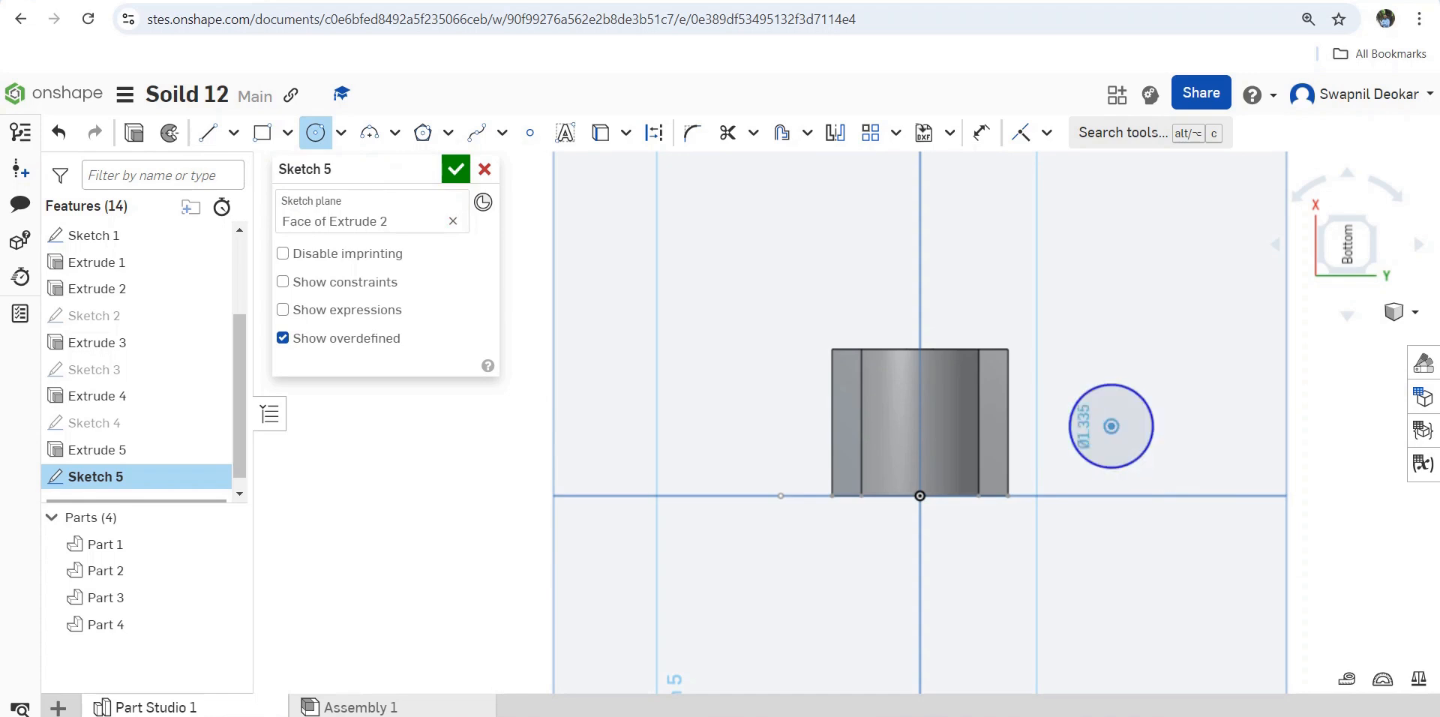
left_click(1111, 426)
left_click(1204, 513)
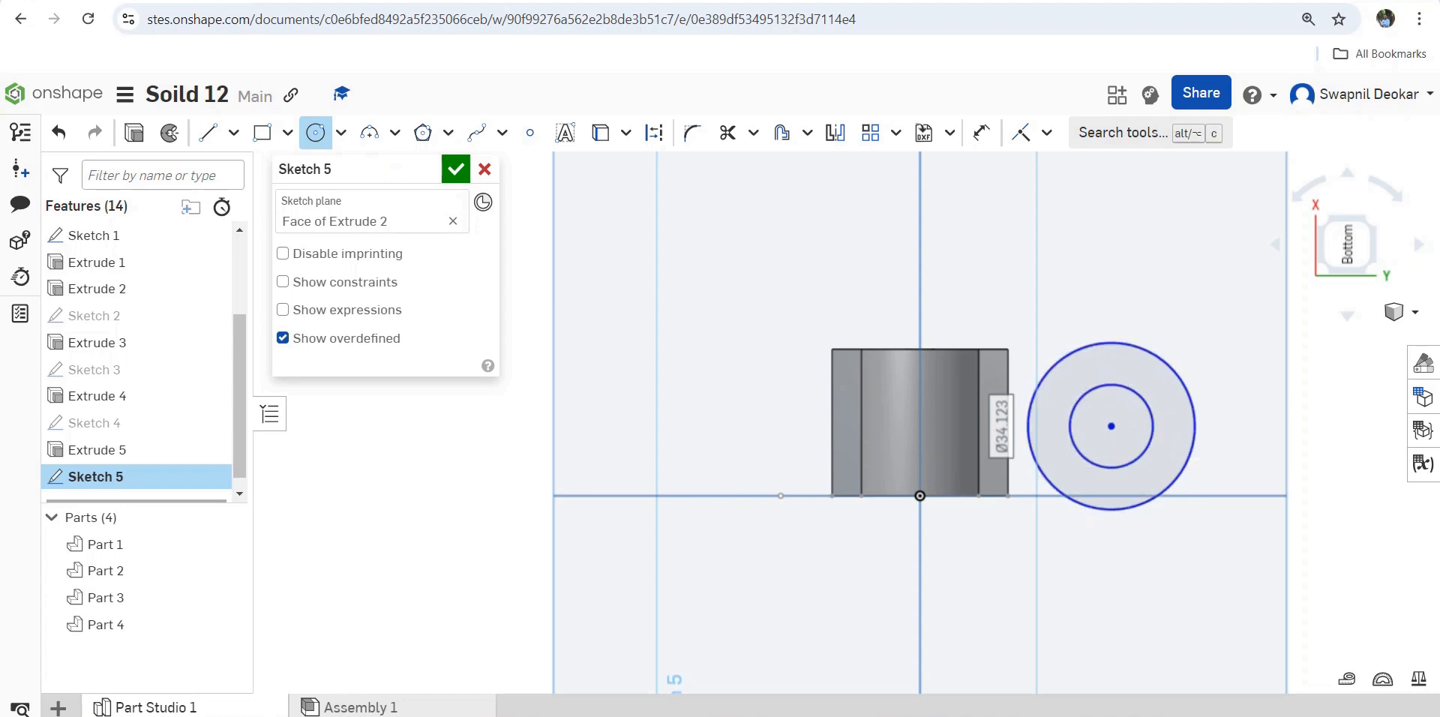
Draw a horizontal line about 73 mm long above the circles and another about 68 mm long below them.
left_click(208, 133)
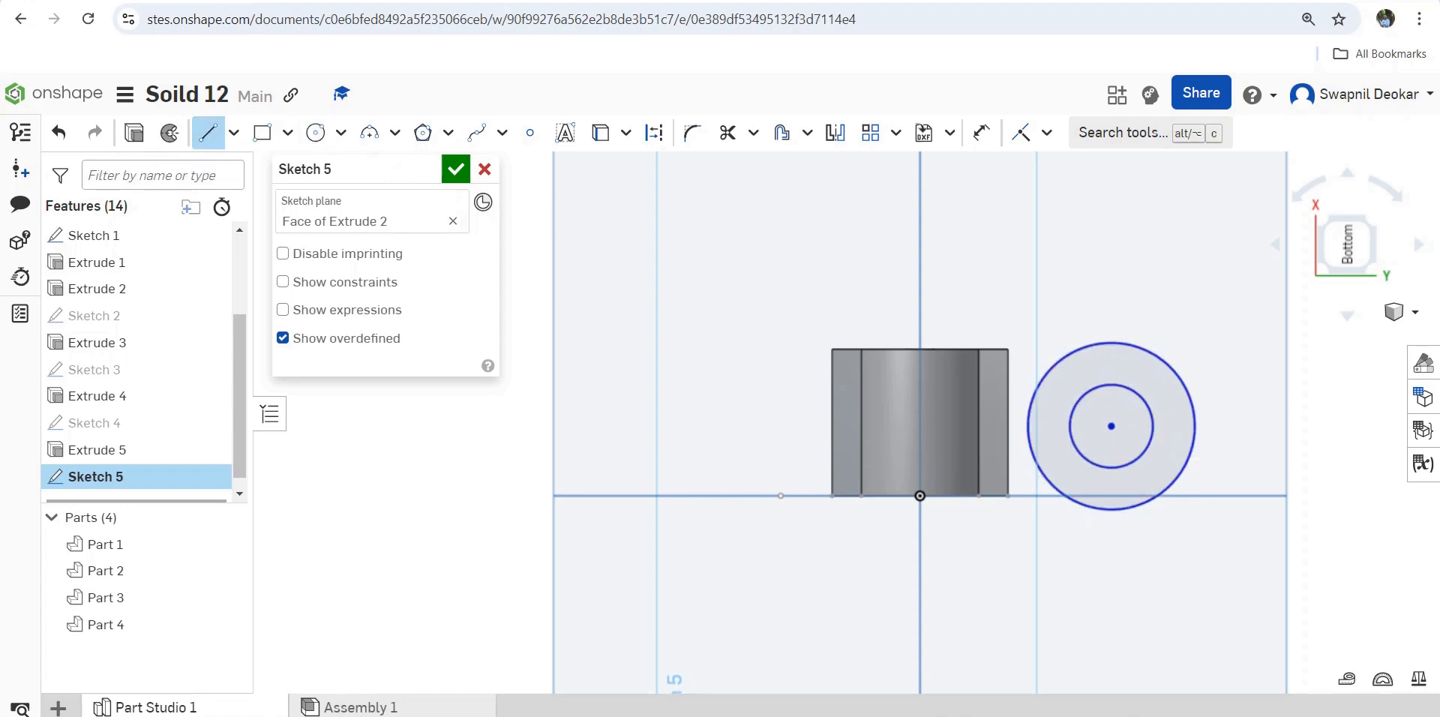
left_click(893, 315)
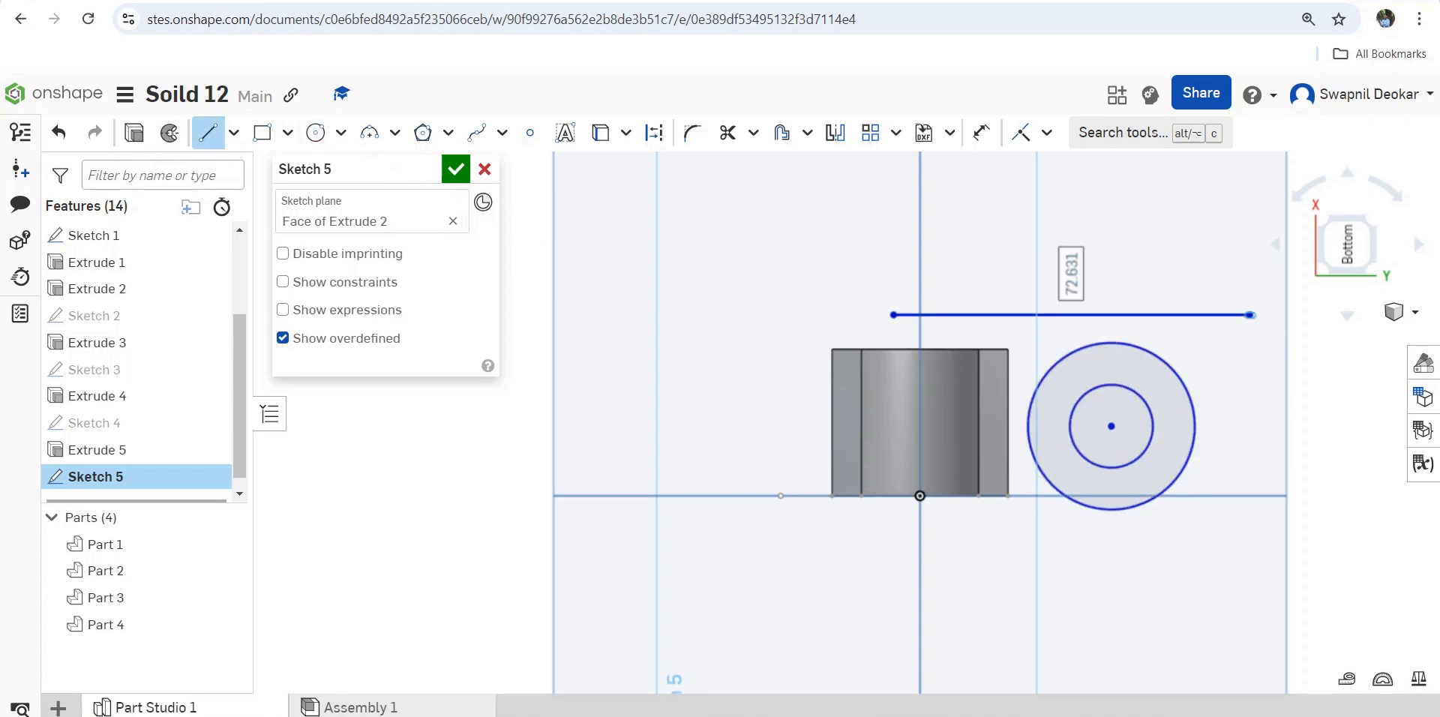
left_click(1250, 316)
key("Escape")
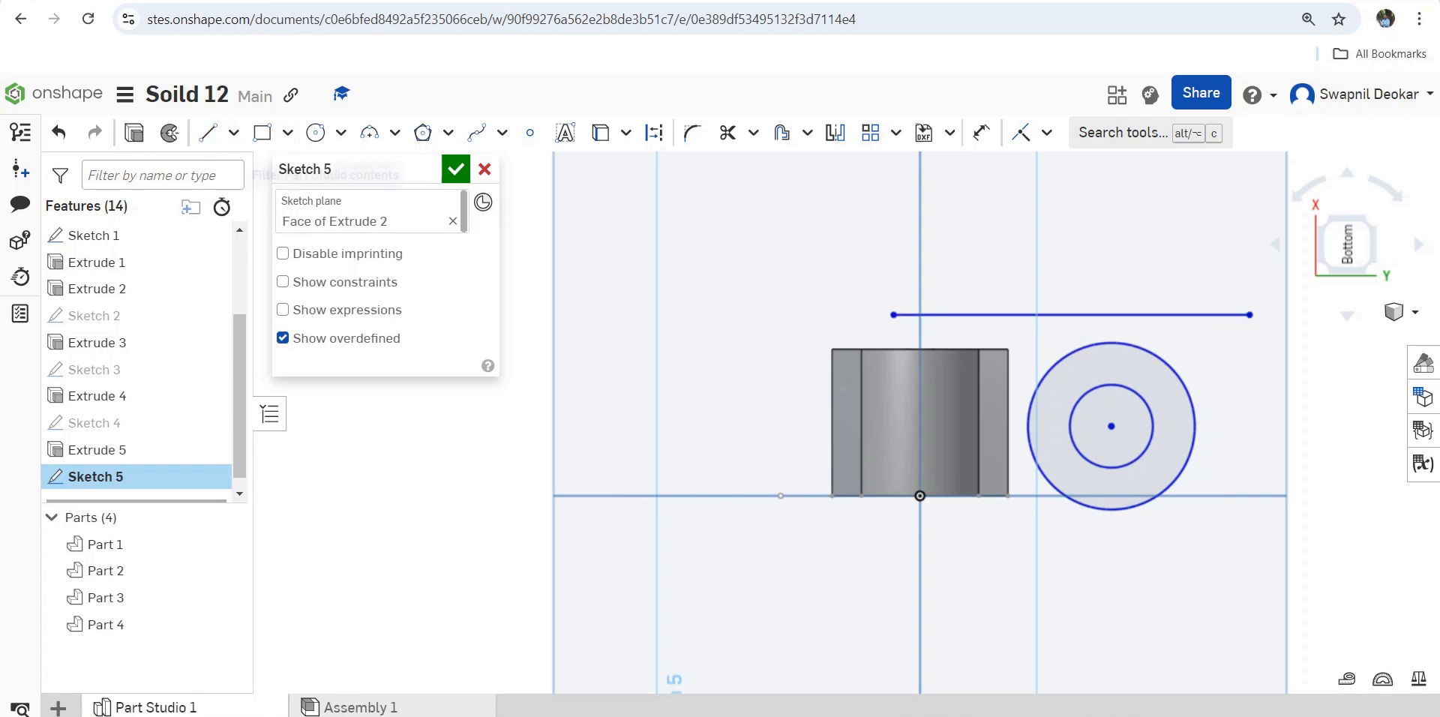
left_click(208, 133)
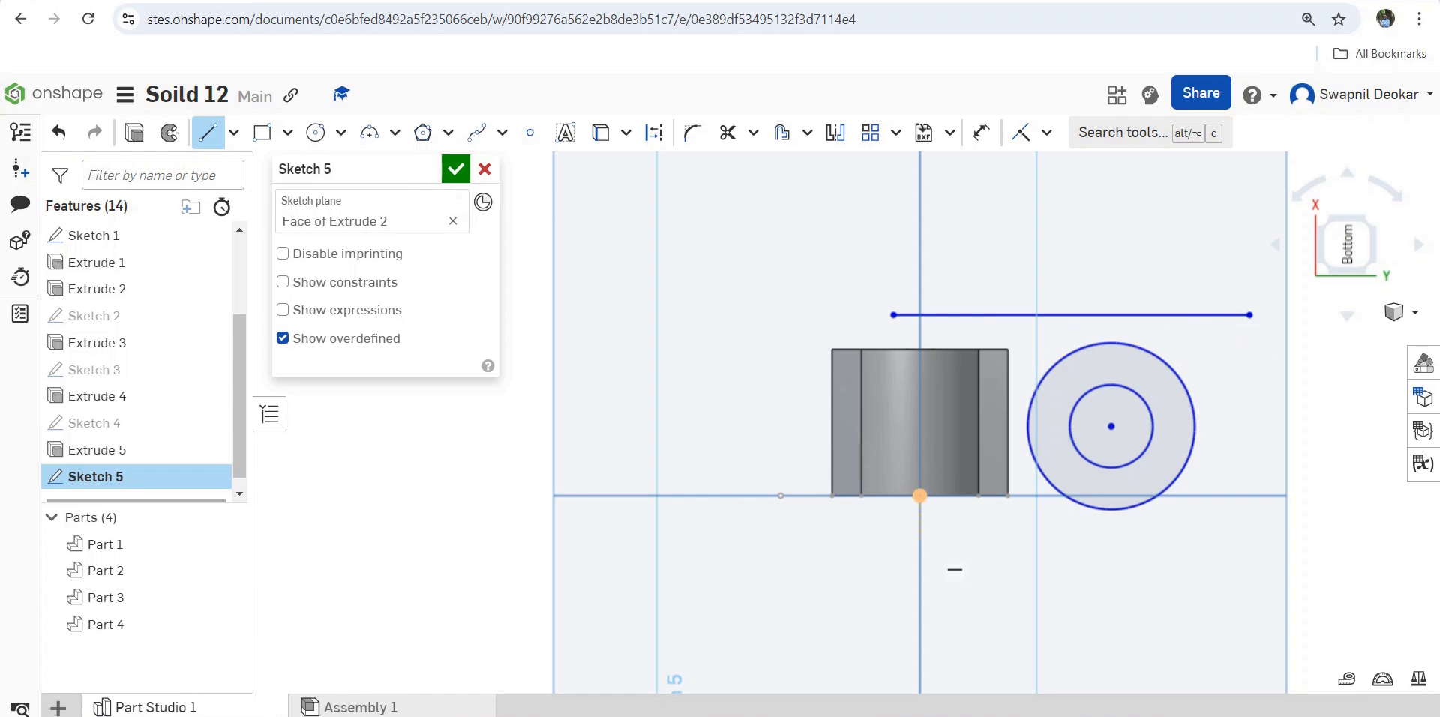
left_click(920, 536)
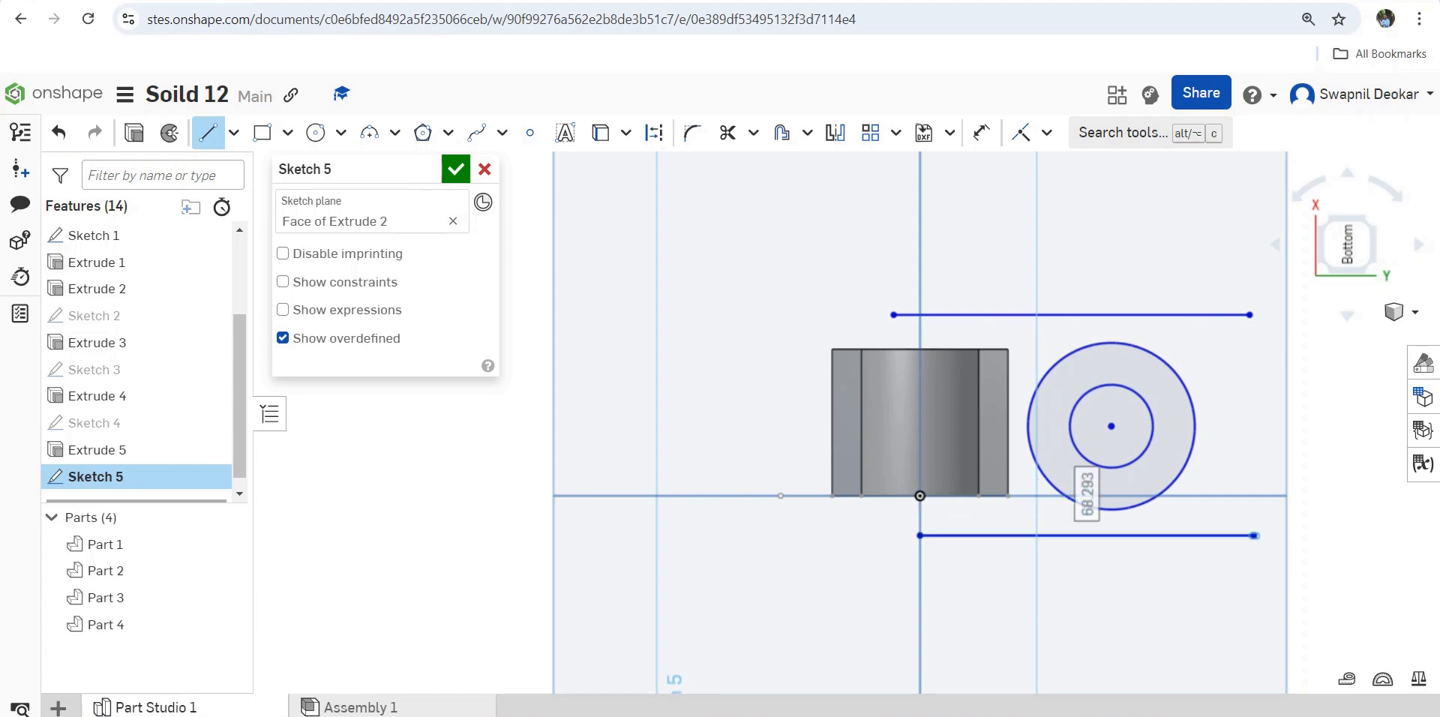
left_click(1254, 536)
key("Escape")
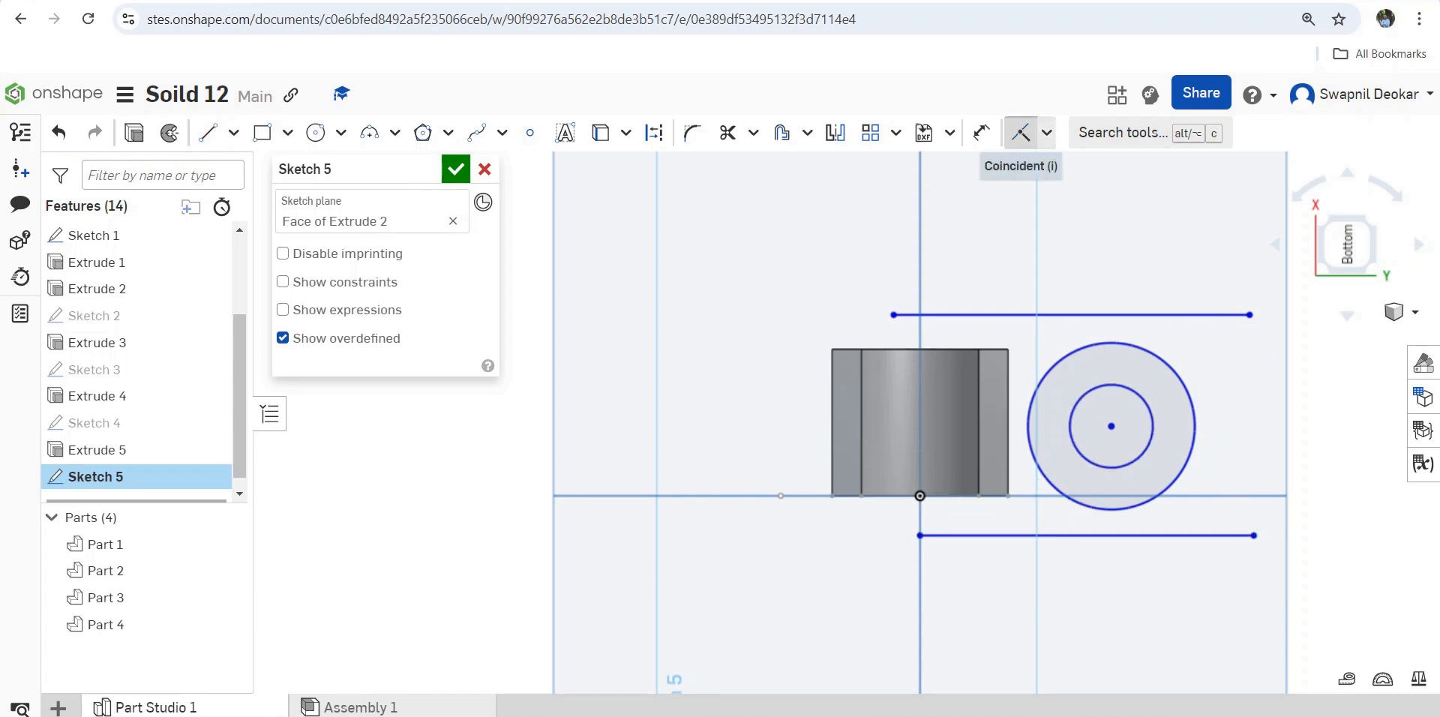
Set the inner circle's diameter to 12 mm, and consult the bracket's reference drawing in PowerPoint.
left_click(1020, 132)
left_click(1112, 384)
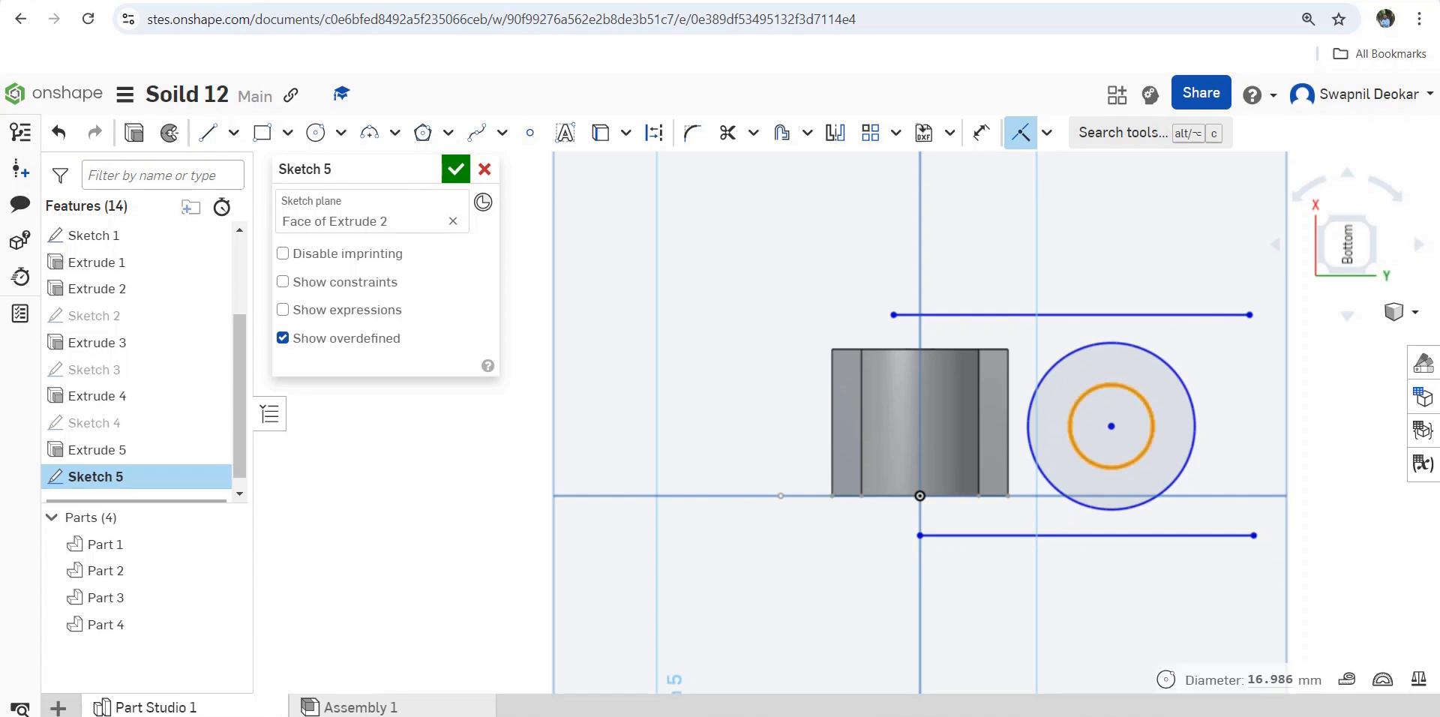
left_click(981, 133)
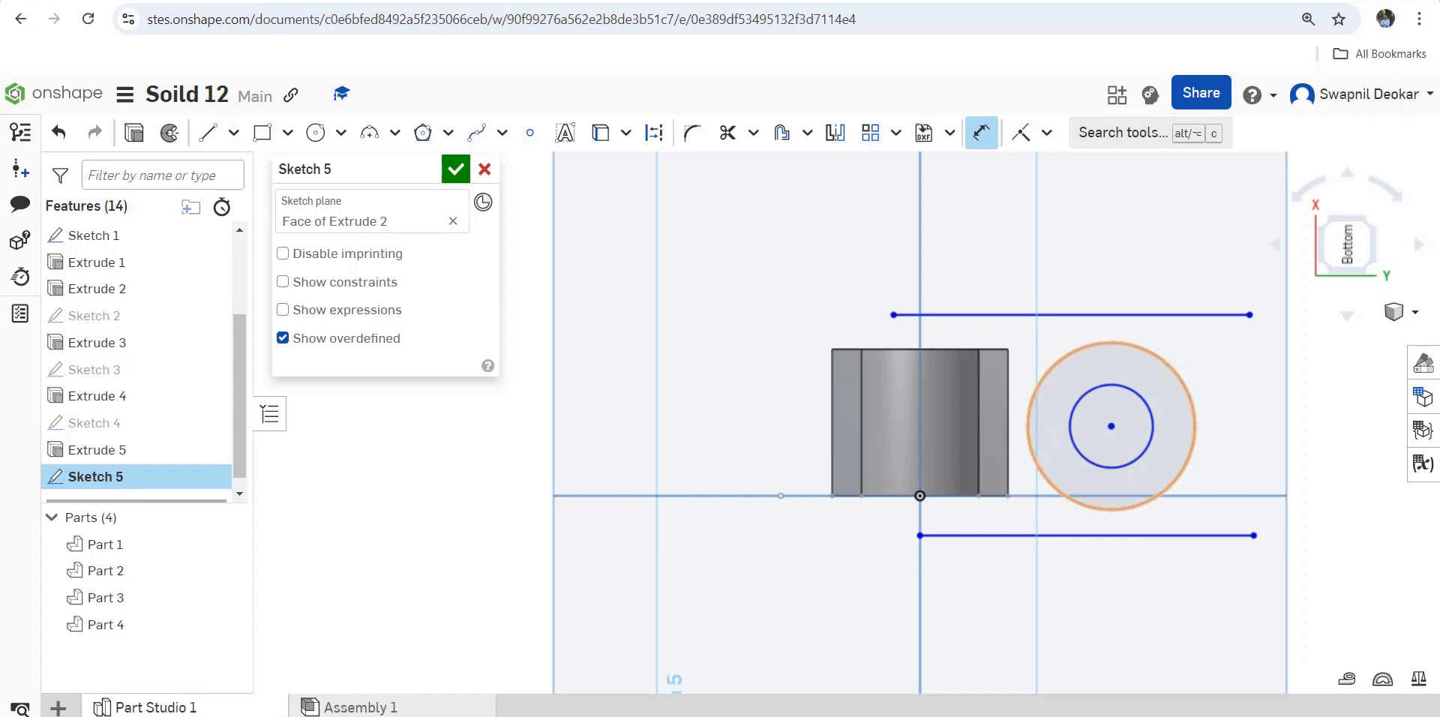
left_click(1152, 409)
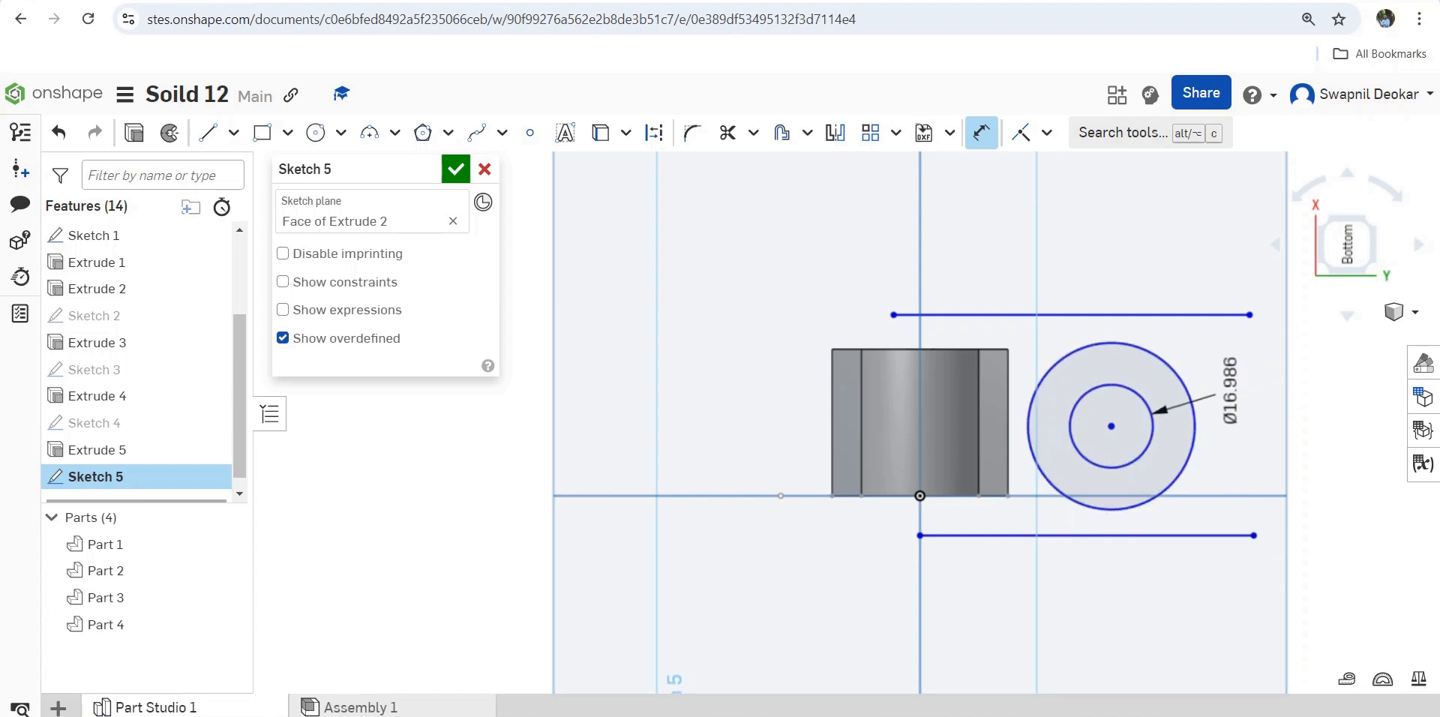
left_click(1230, 391)
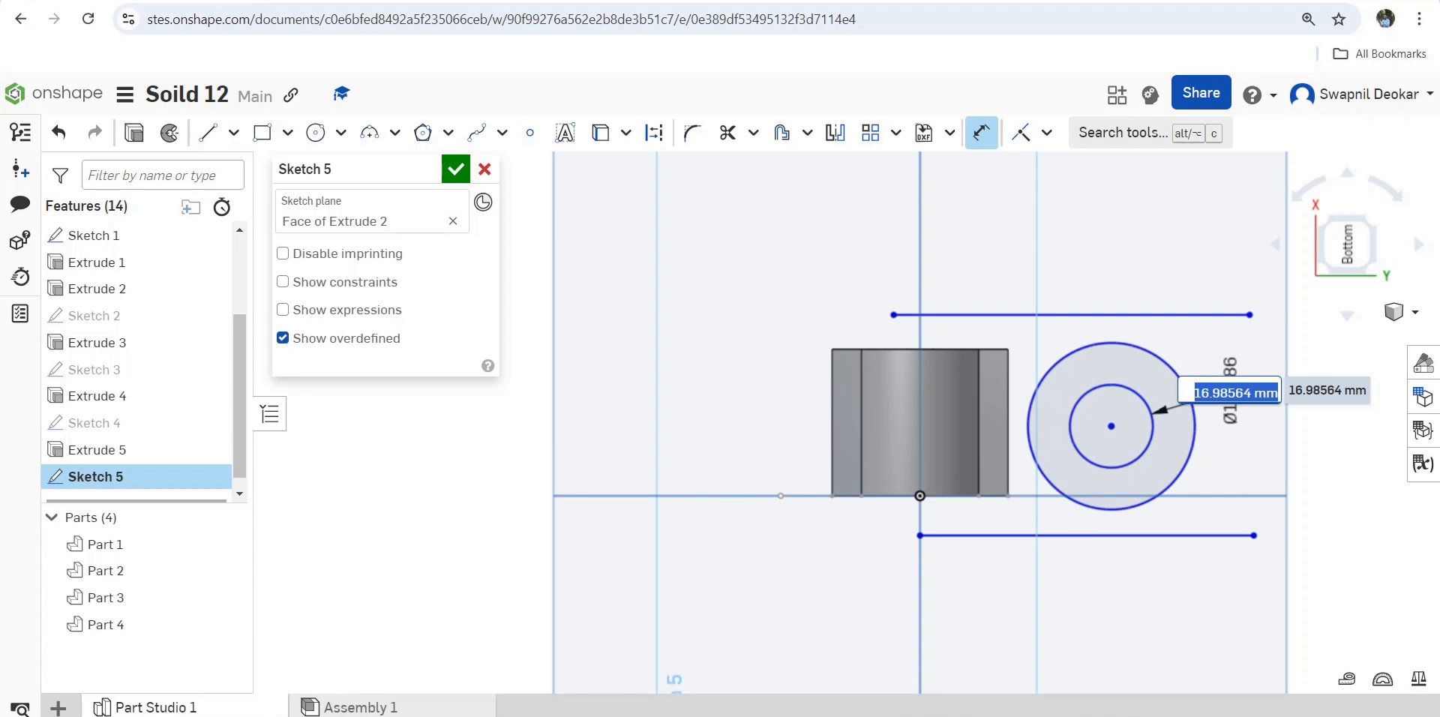
type("12")
key("Return")
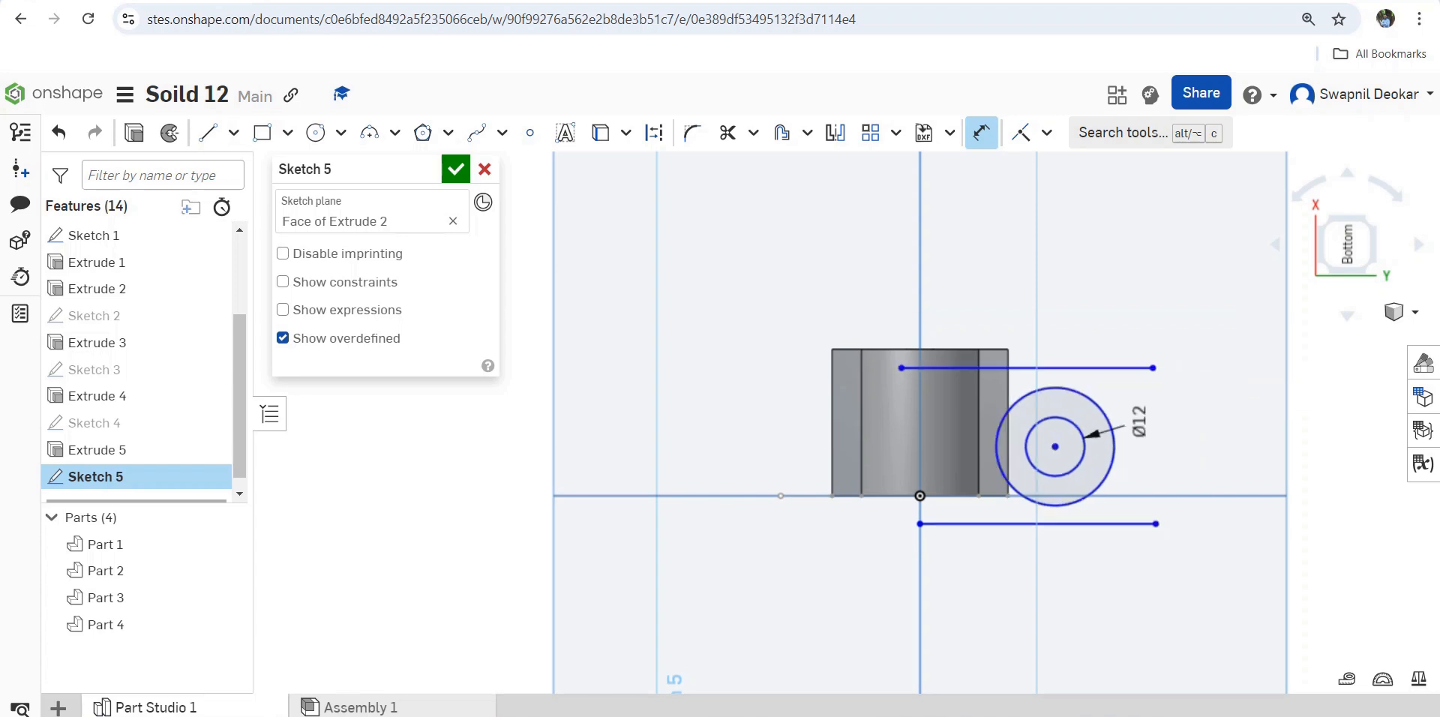
key("alt+Tab")
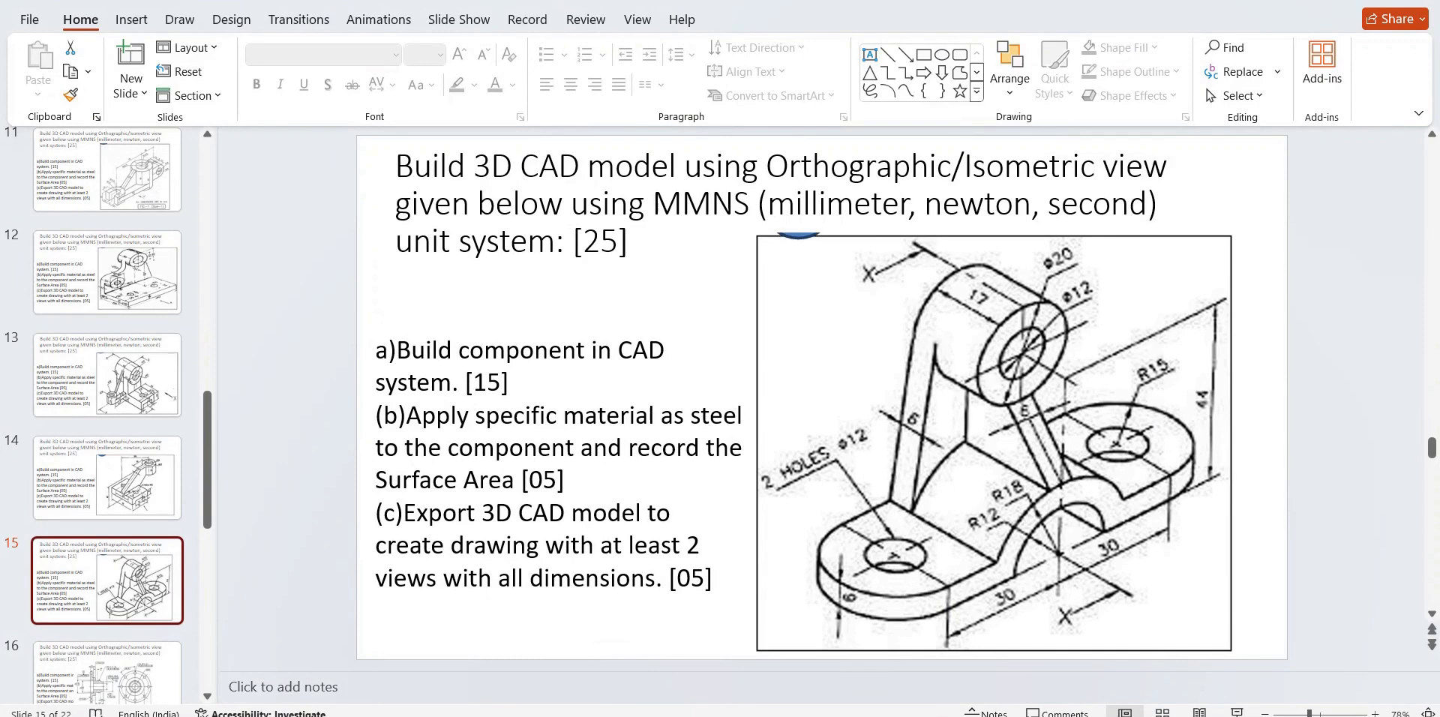
mouse_move(969, 716)
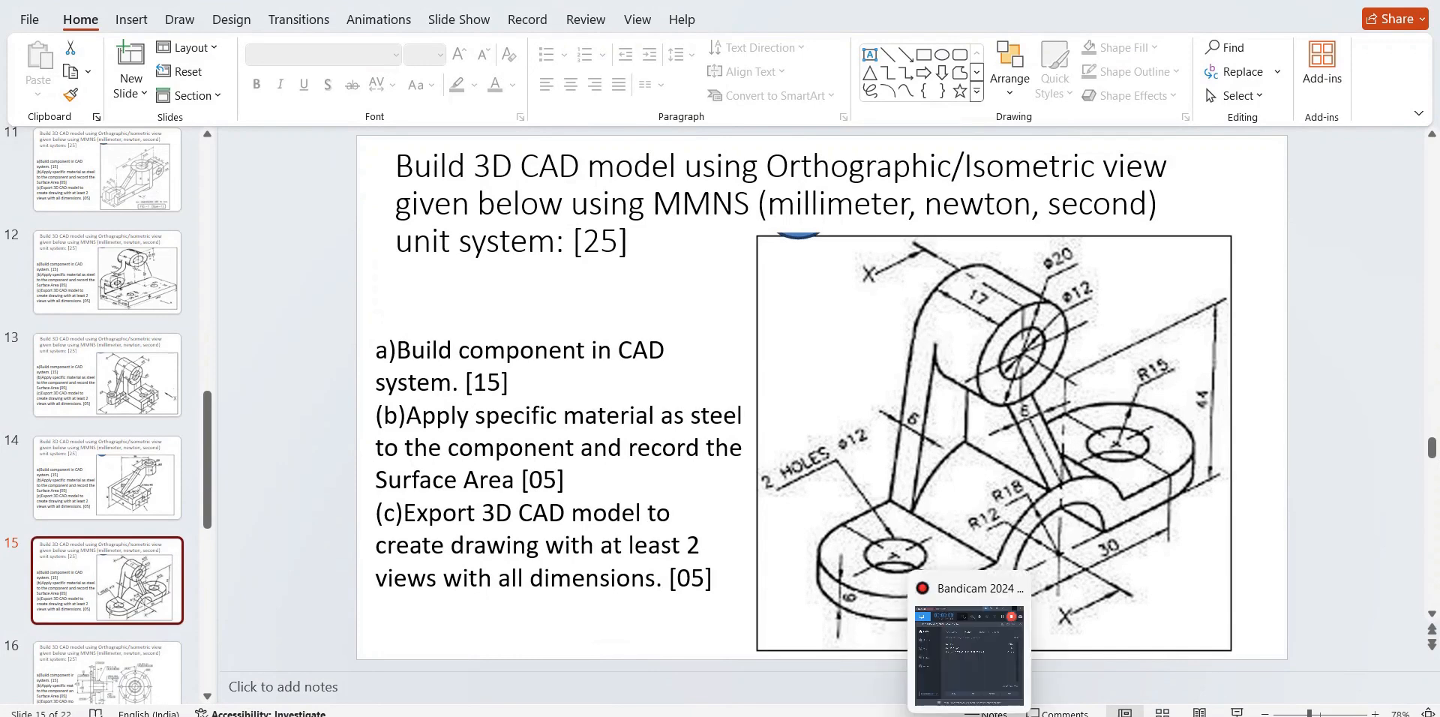
key("alt+Tab")
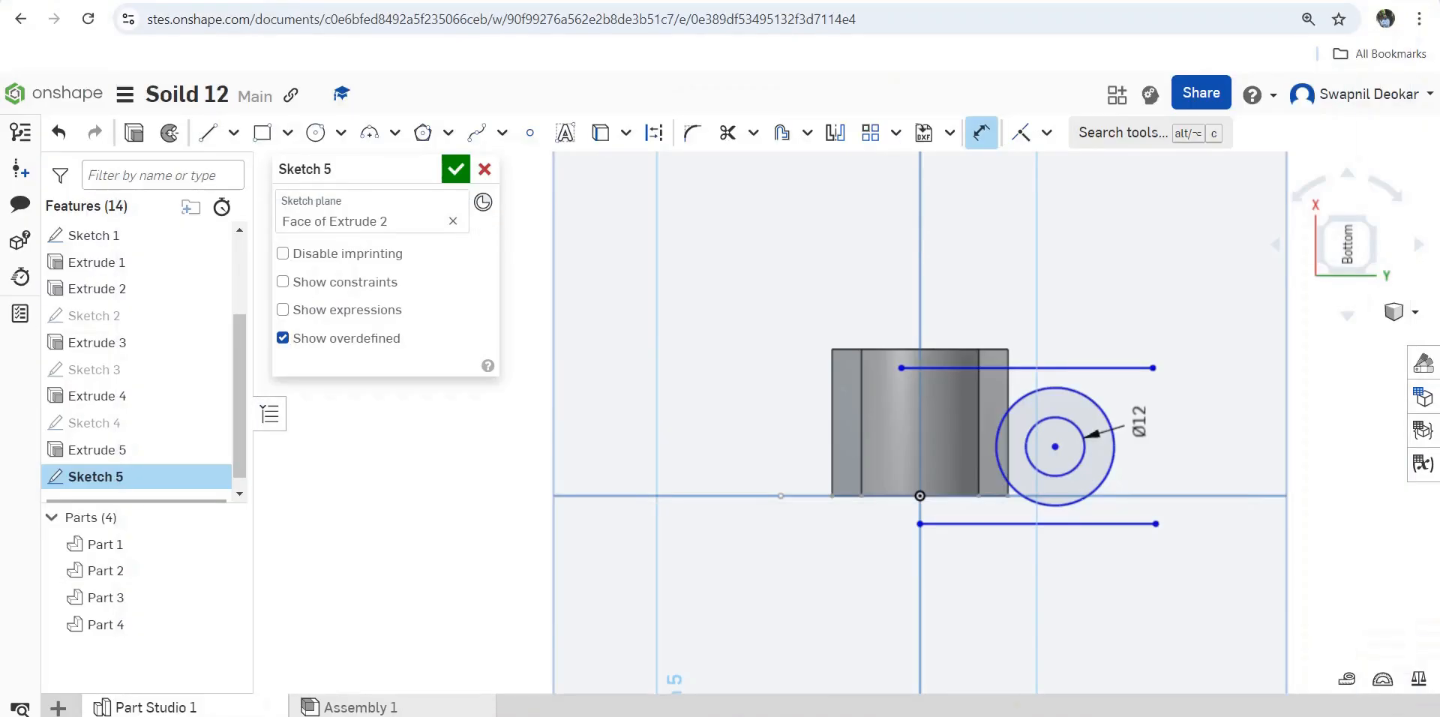
Set the outer circle's diameter to 30 mm.
left_click(1114, 433)
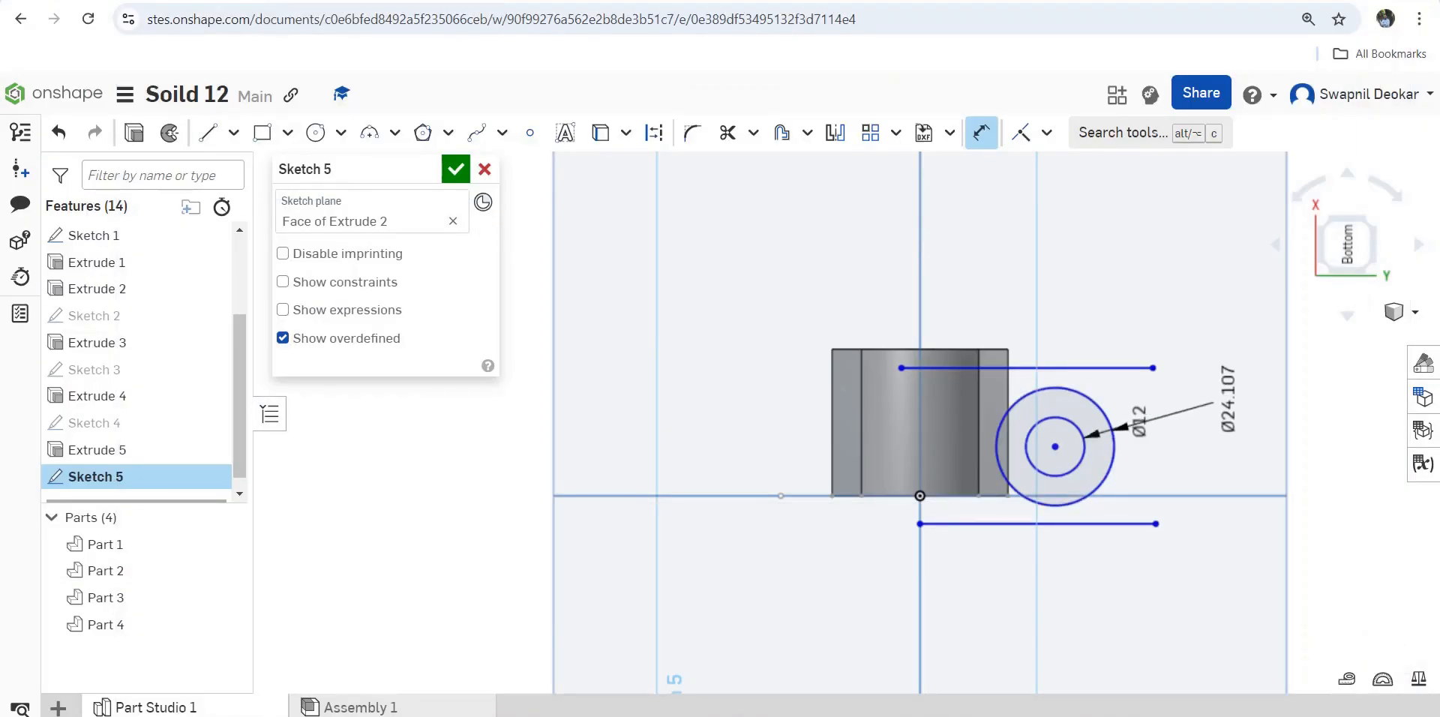
left_click(1227, 400)
key("Return")
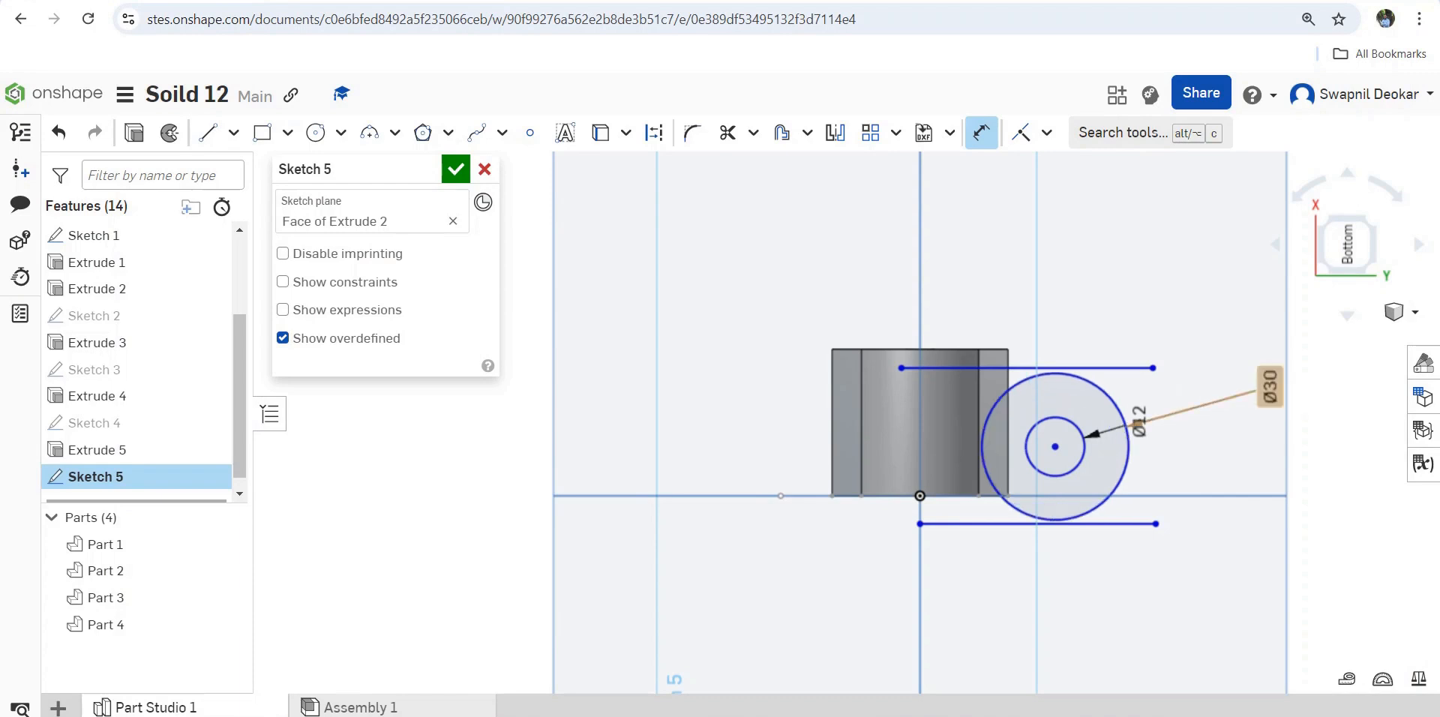
Dimension the vertical distance between the origin and the circles' centre as 15 mm.
left_click(920, 496)
left_click(1055, 447)
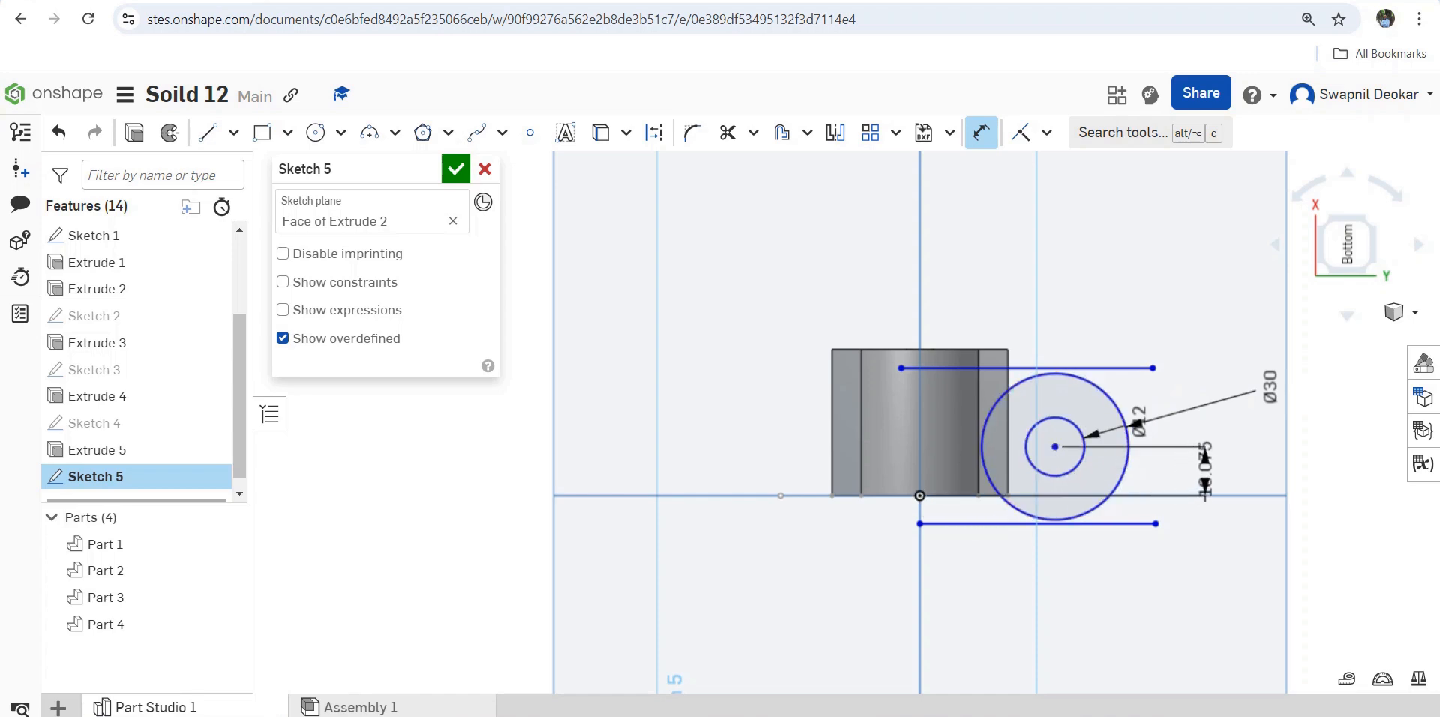
left_click(1206, 489)
type("15")
key("Return")
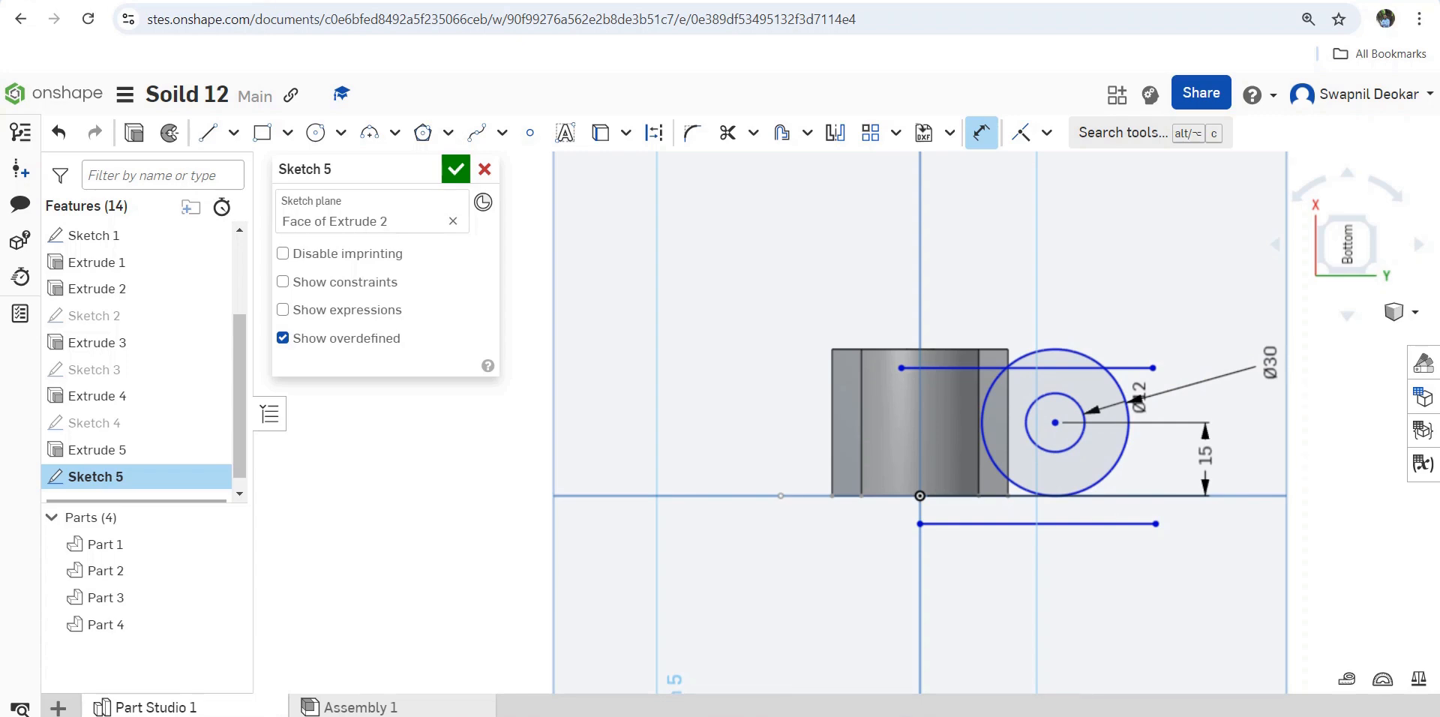
Consult the reference drawing in PowerPoint, and set the horizontal distance from the origin to the circles' centre to 30 mm in Onshape.
key("alt+Tab")
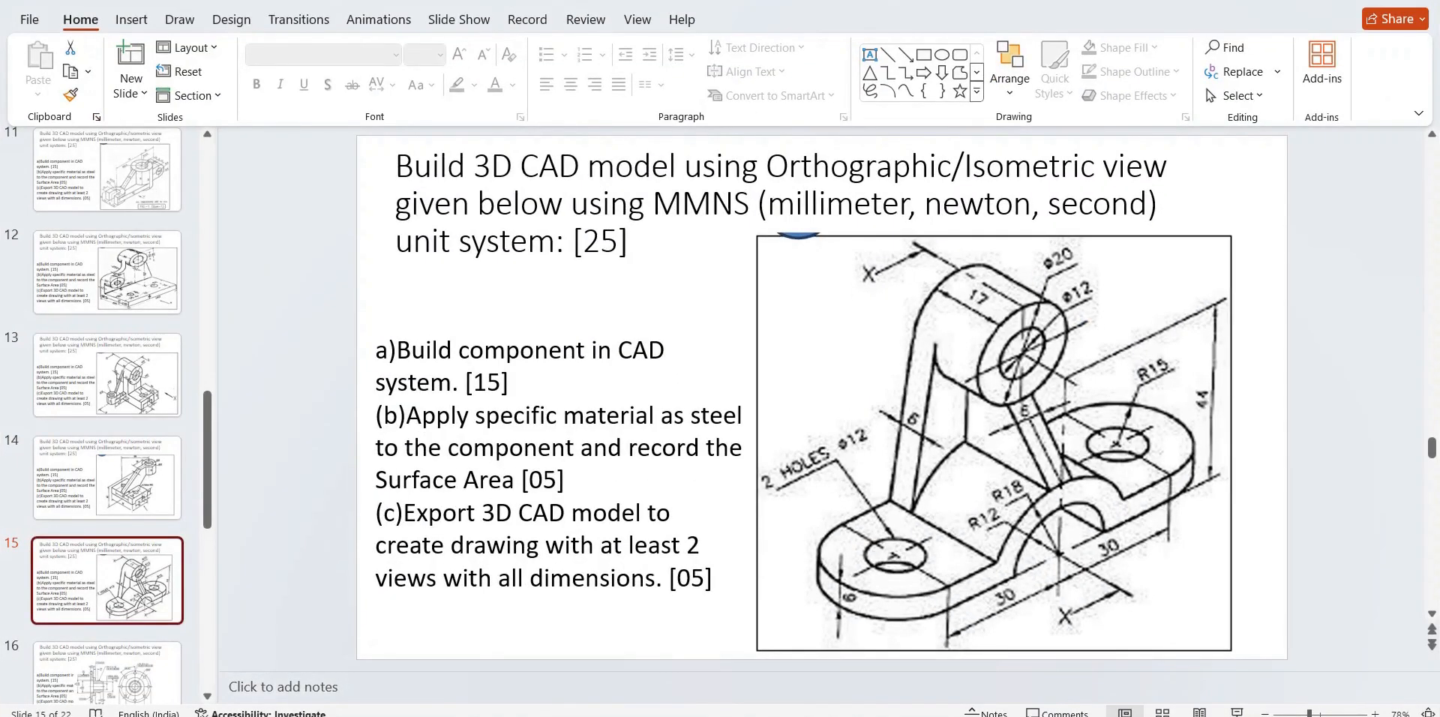
key("alt+Tab")
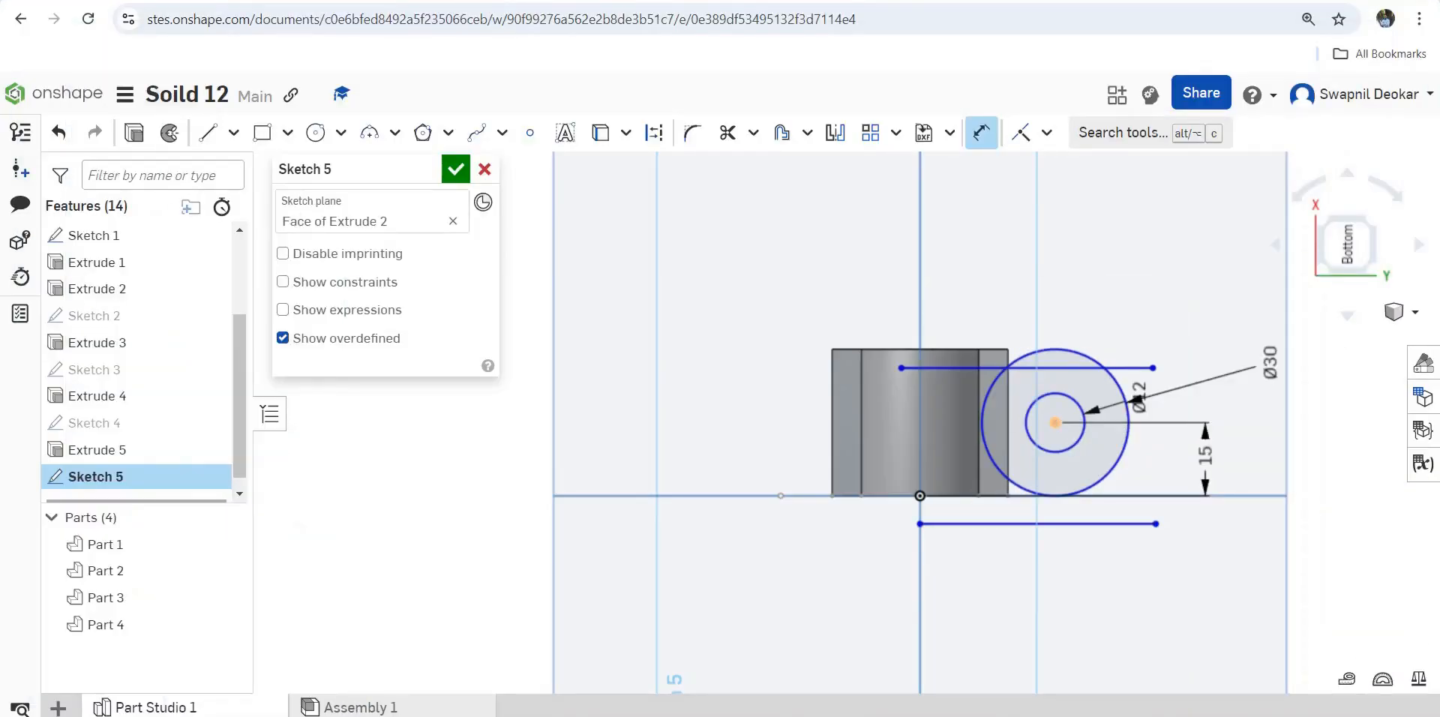
left_click(919, 496)
left_click(1055, 422)
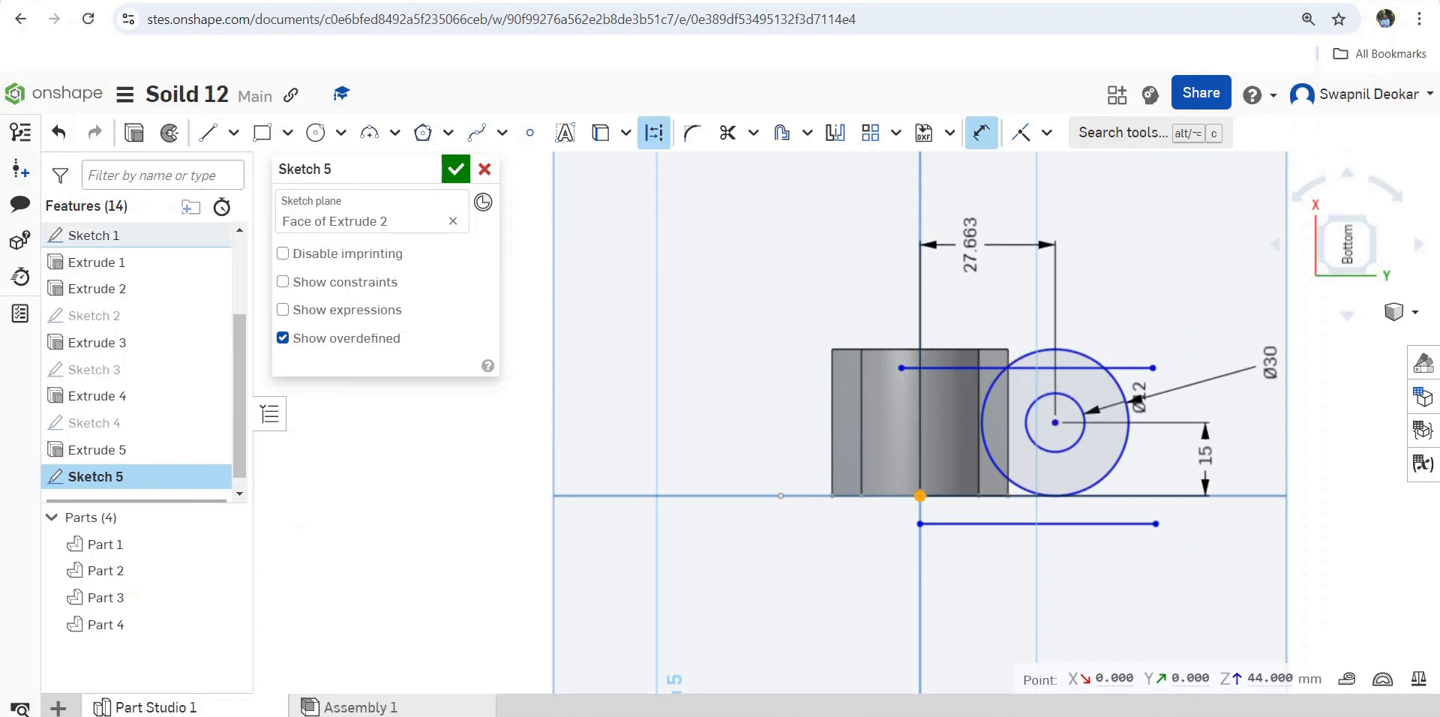
left_click(971, 271)
type("30")
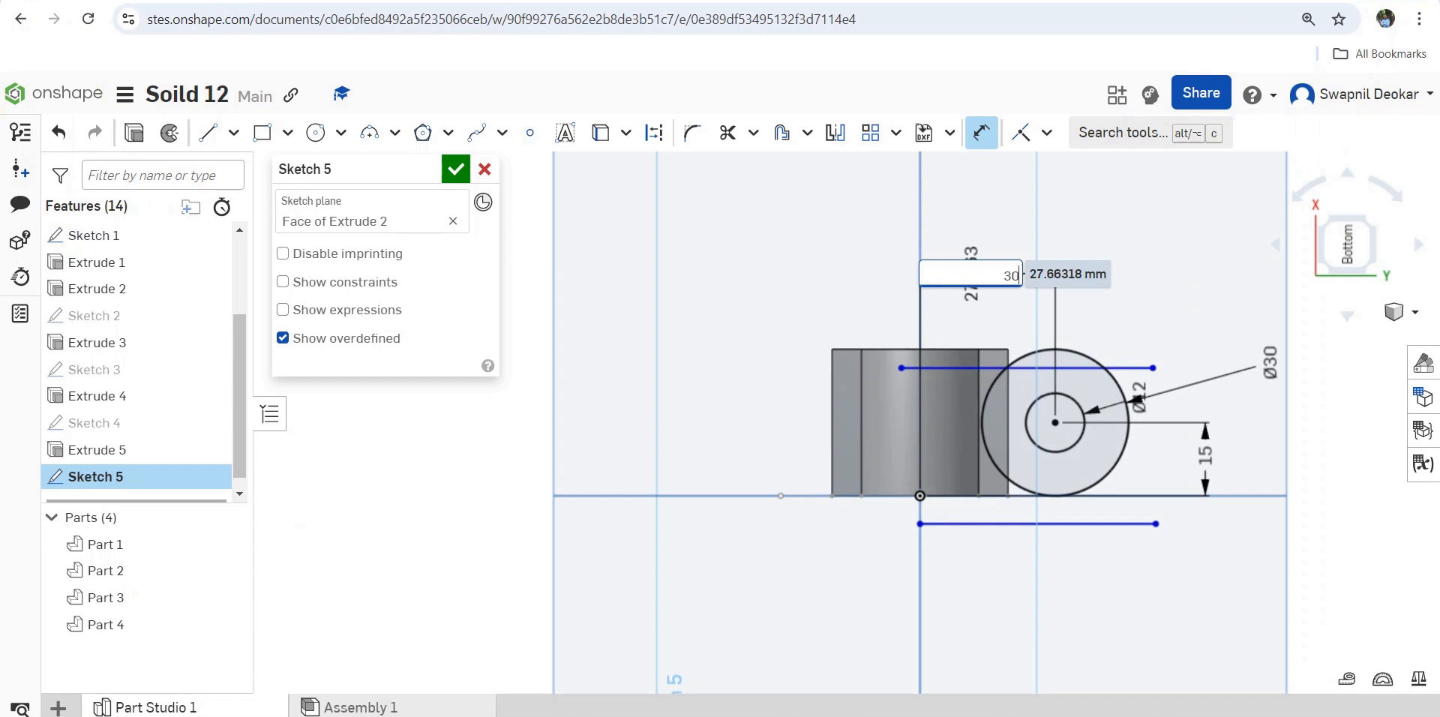
key("Return")
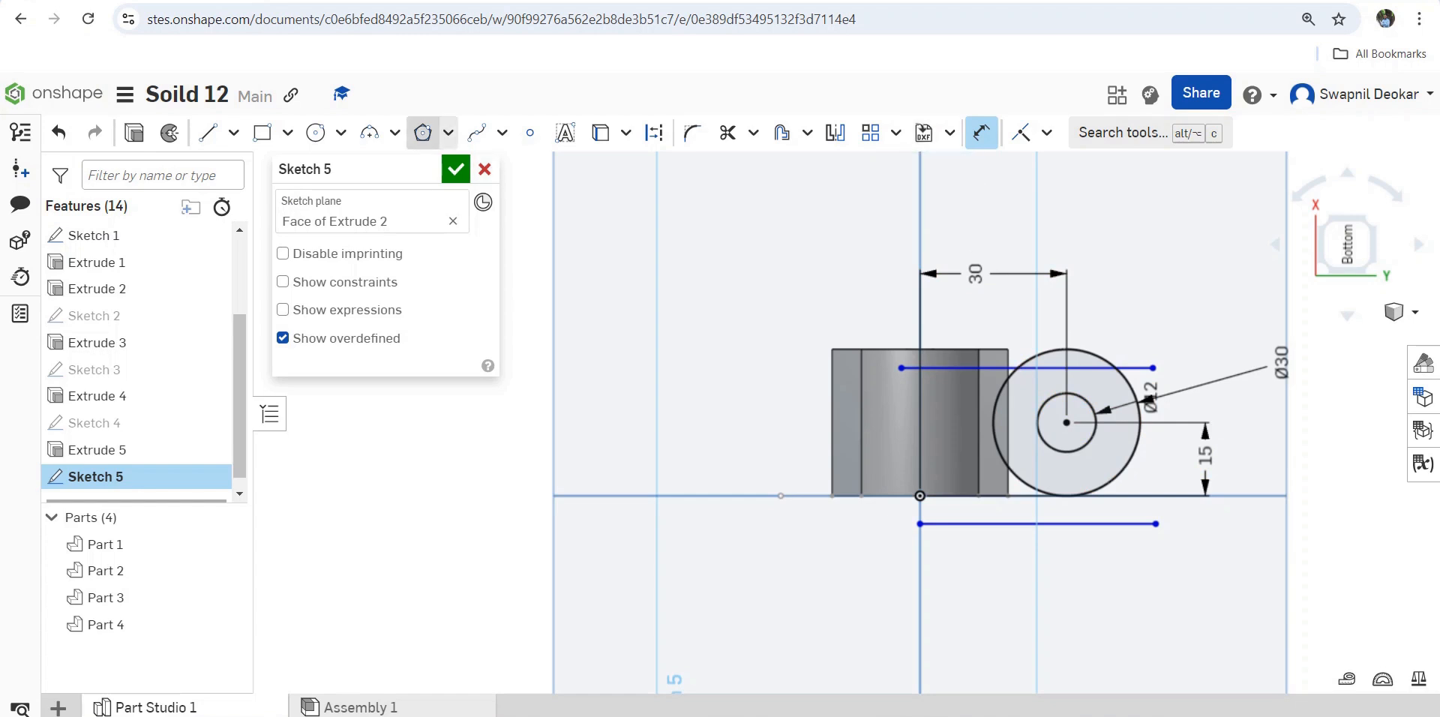
Draw a vertical line about 78 mm long between the origin and the circles, crossing both horizontal lines.
left_click(208, 133)
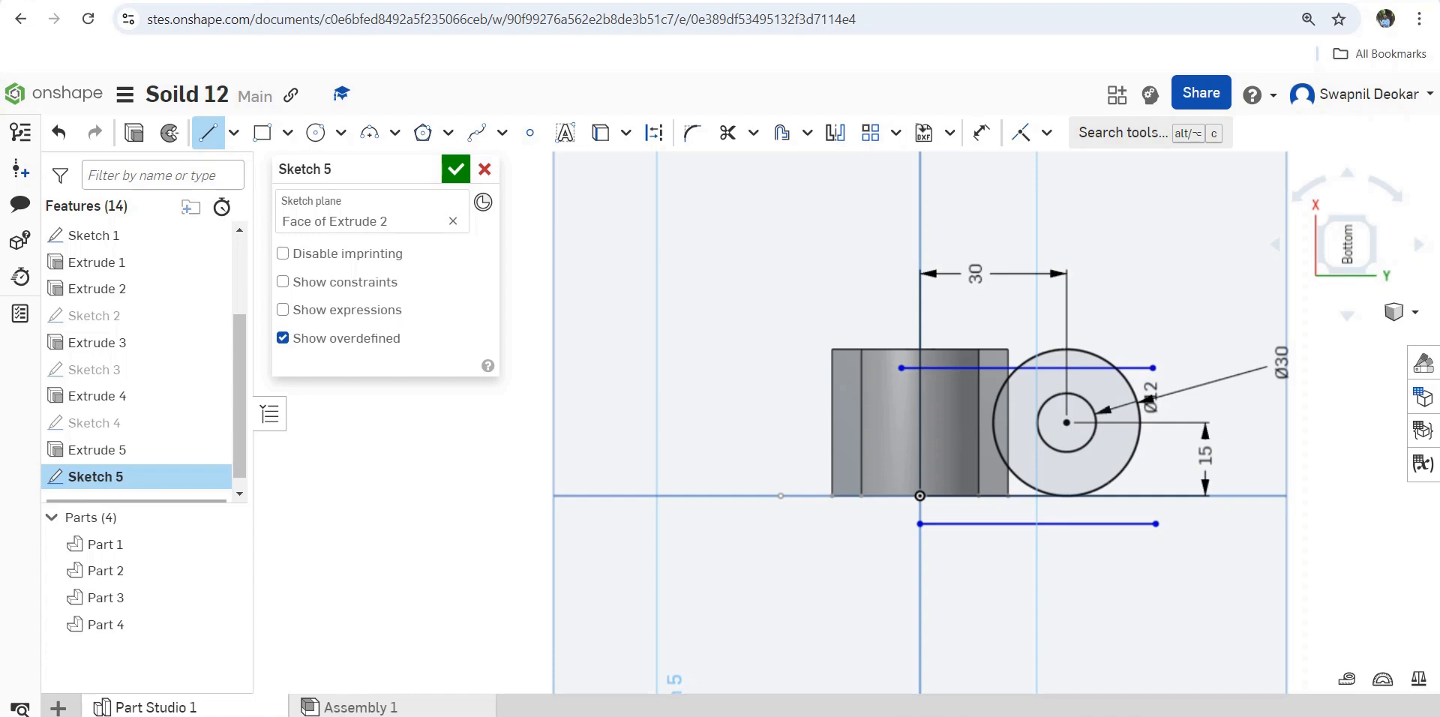
left_click(979, 298)
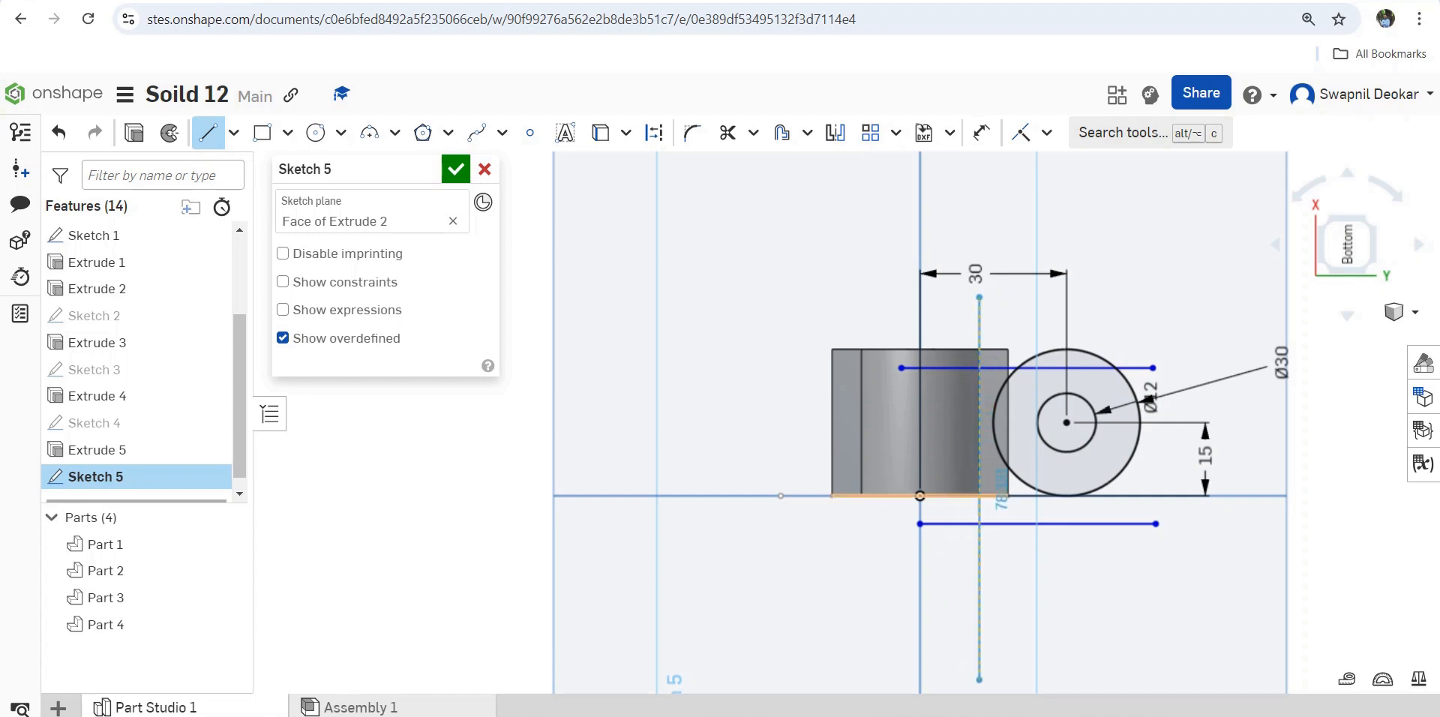
left_click(979, 680)
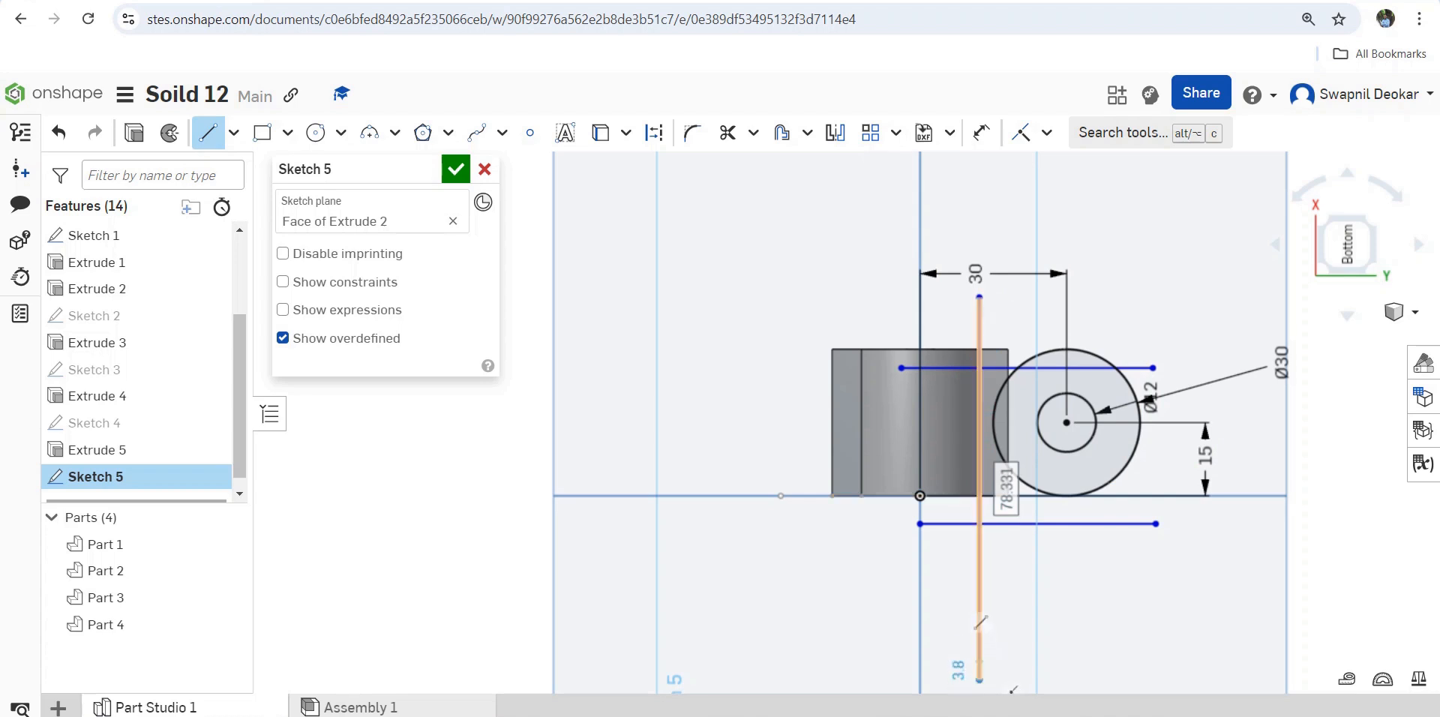
key("Escape")
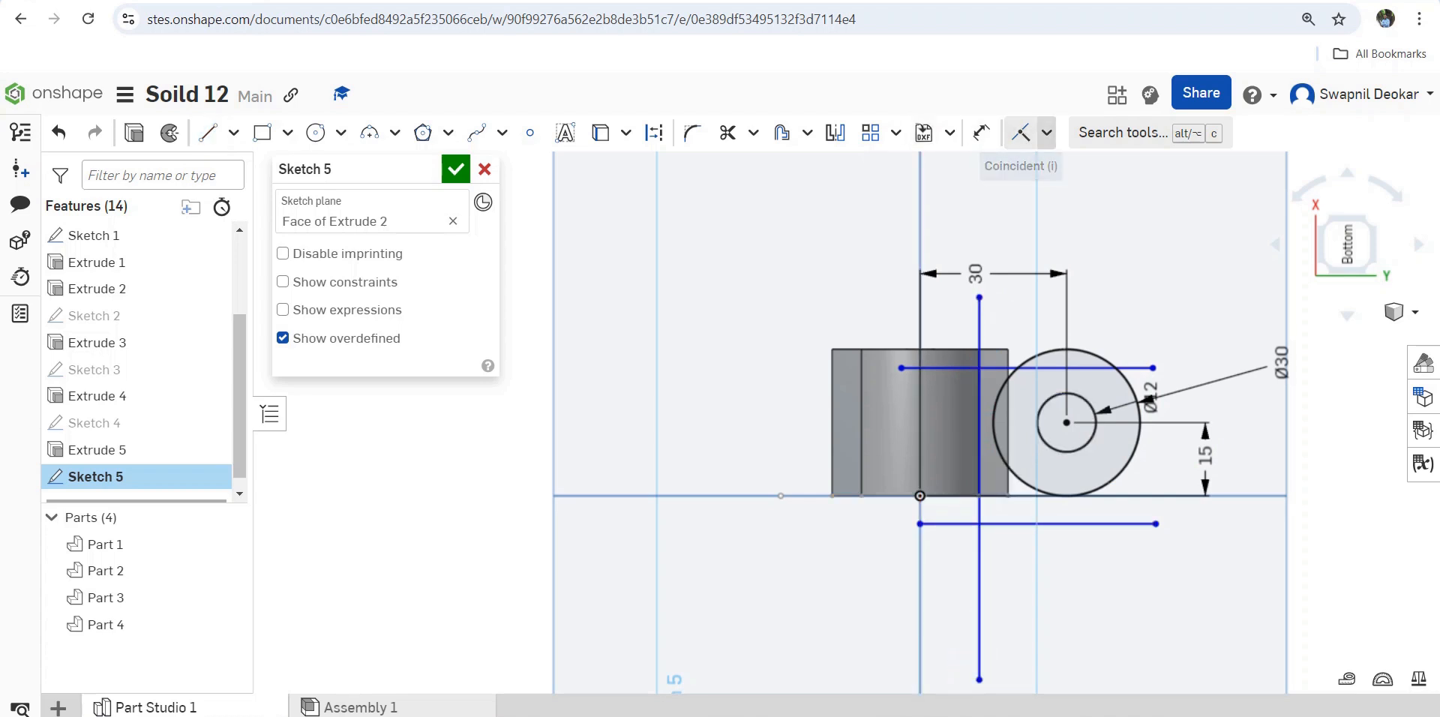
Make both horizontal lines tangent to the 30 mm circle.
left_click(1046, 133)
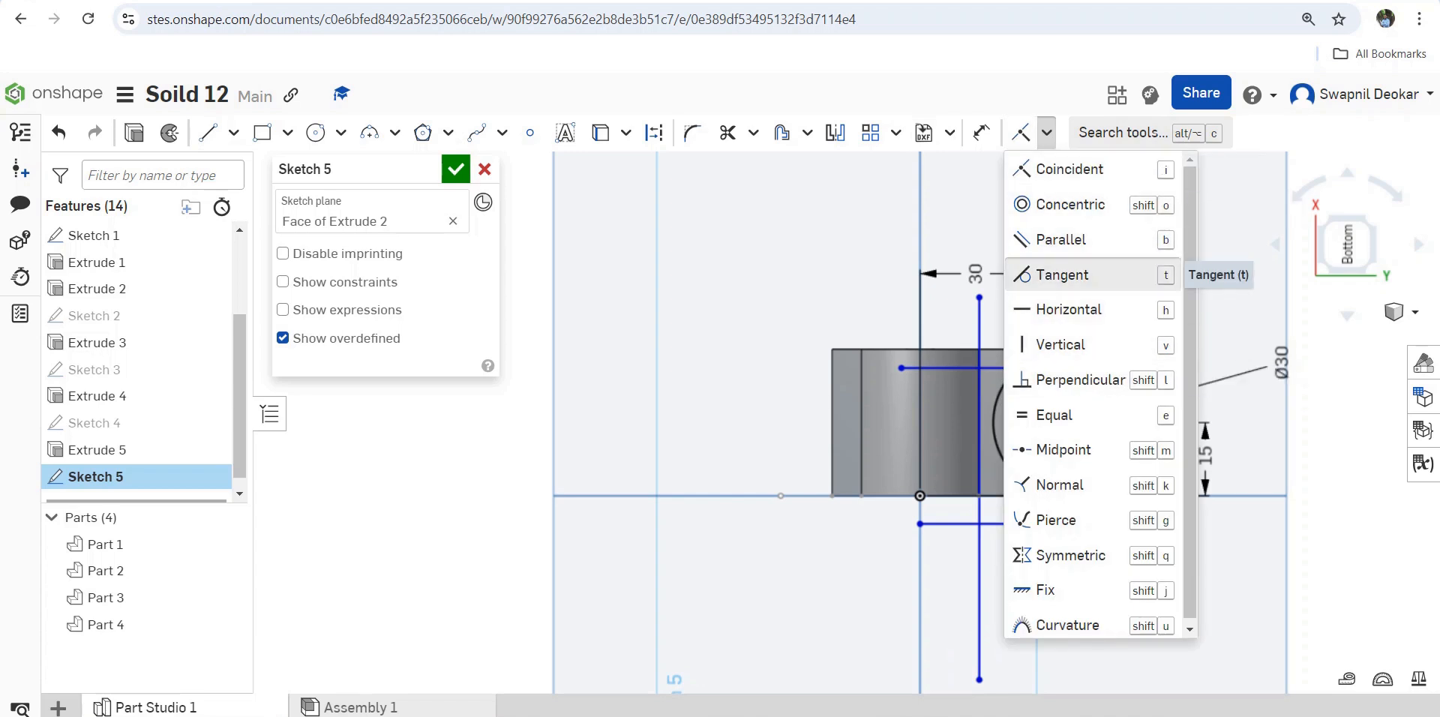
left_click(1064, 275)
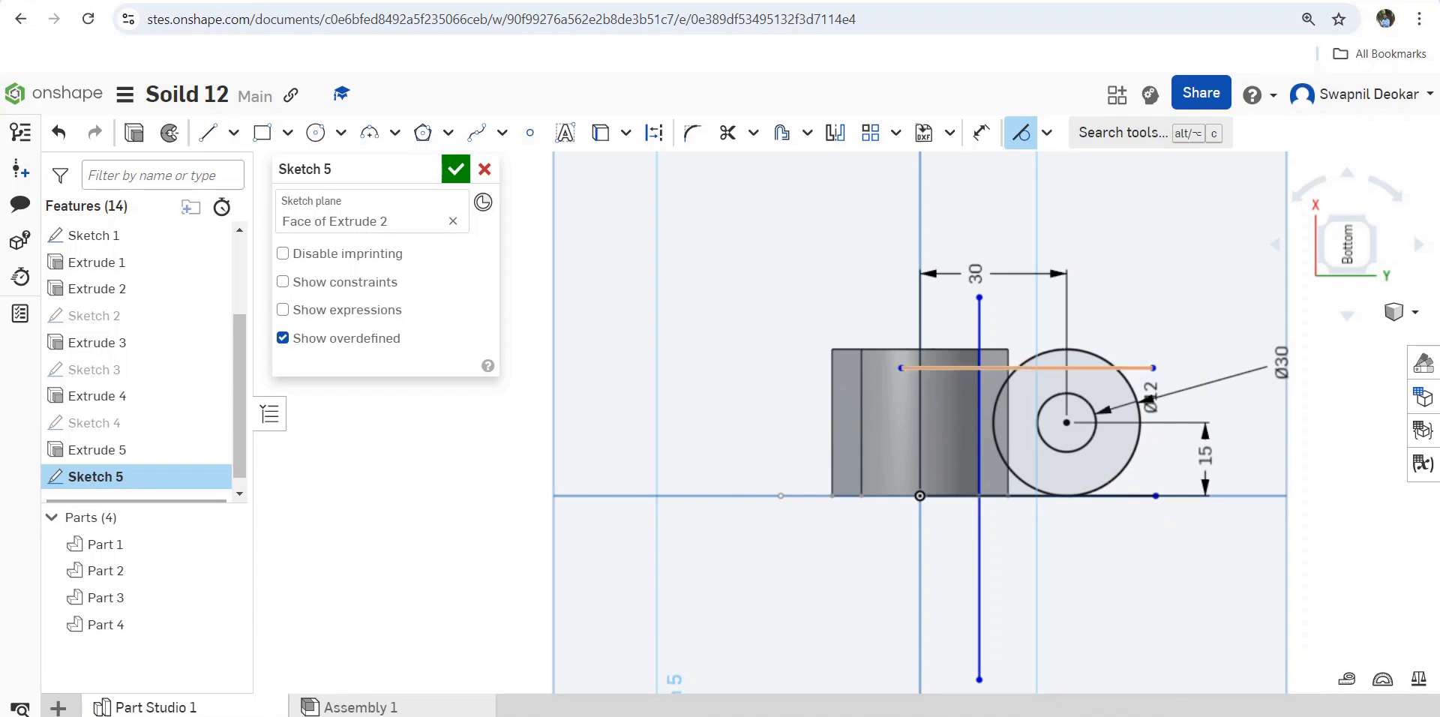
left_click(1075, 369)
left_click(1080, 350)
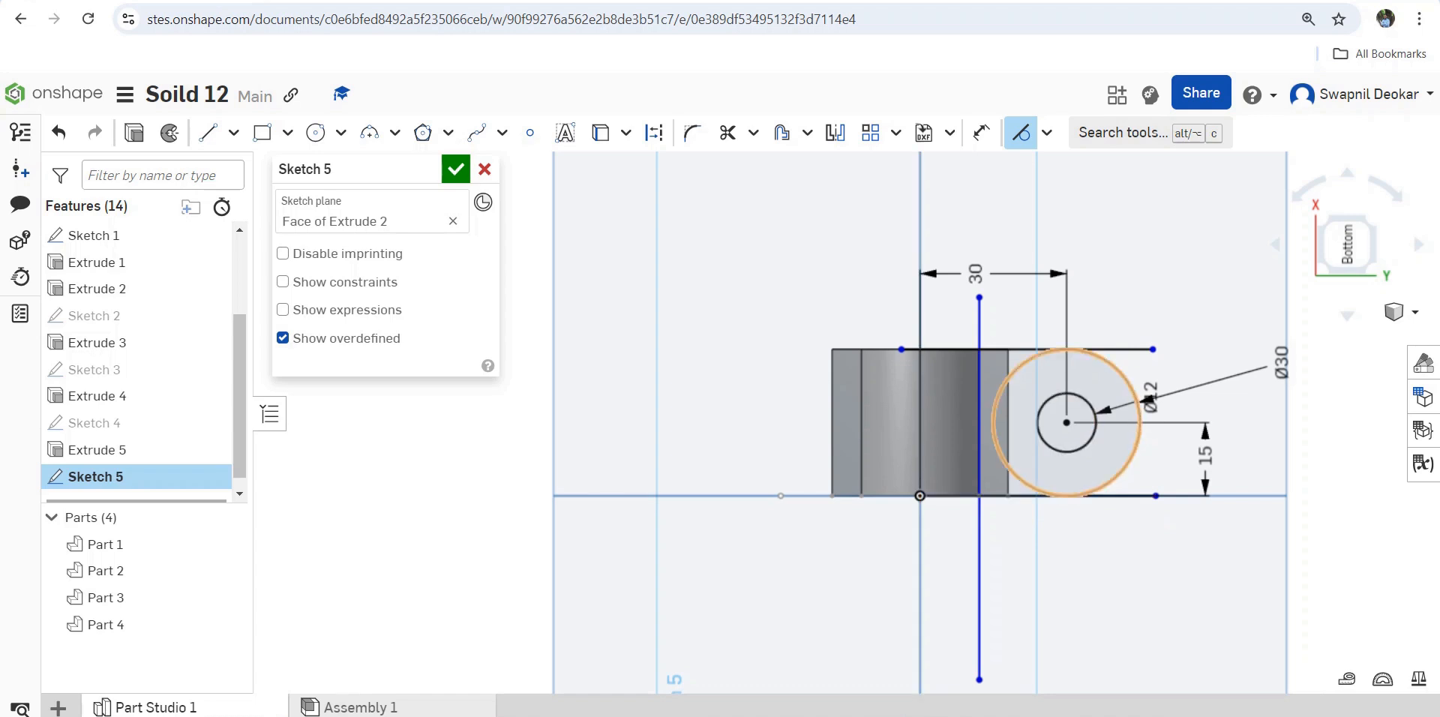
Trim the overhanging line ends and the circle's inner arc to leave a closed, round-ended lug outline around the 12 mm hole.
mouse_move(1170, 390)
right_mouse_down()
mouse_move(1143, 574)
mouse_move(1149, 446)
right_mouse_up()
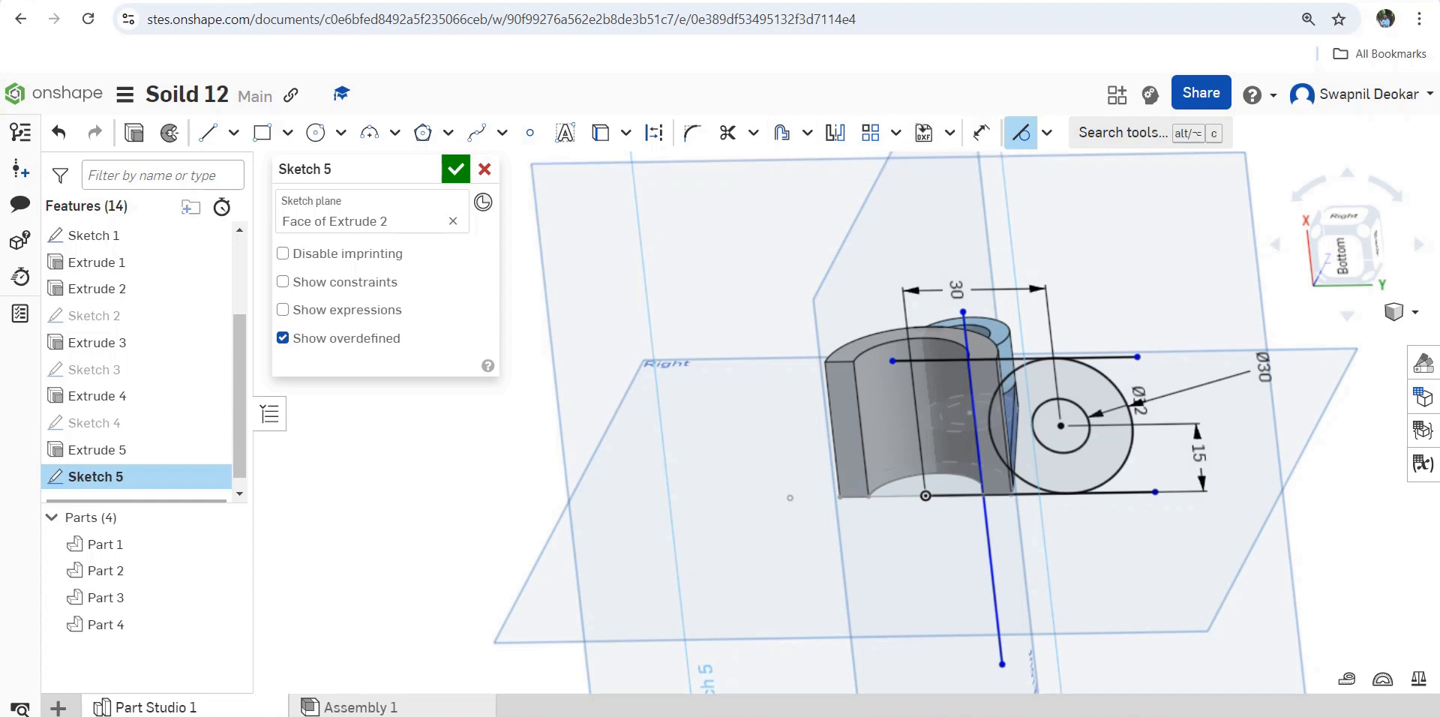
right_click(765, 238)
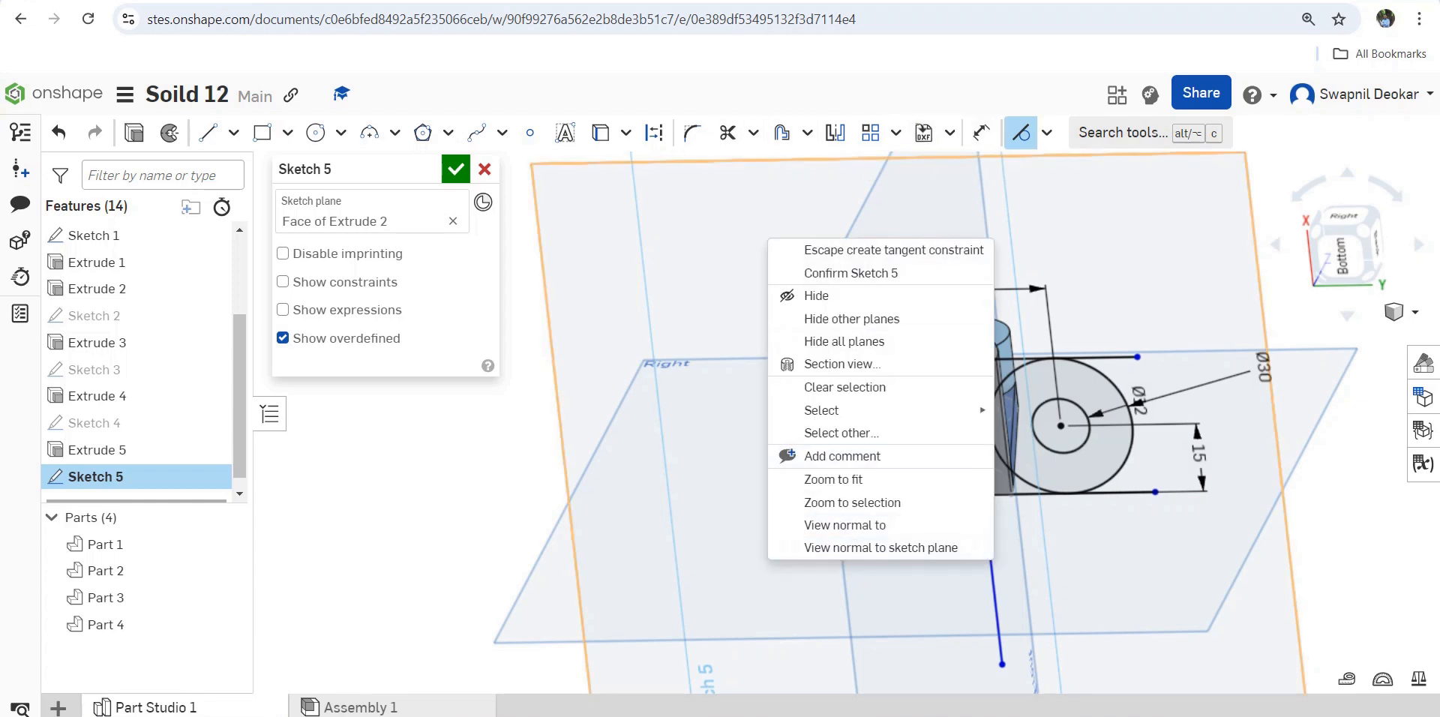
left_click(832, 548)
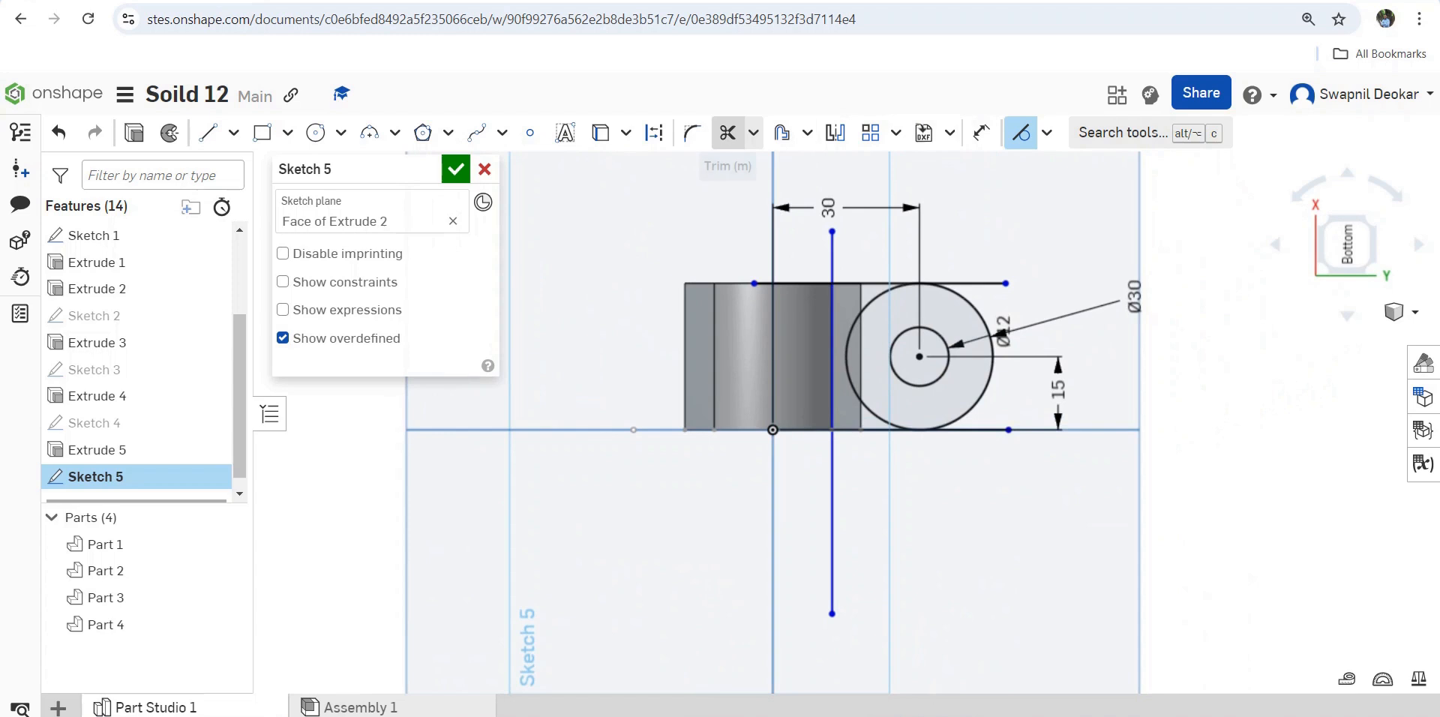
left_click(728, 132)
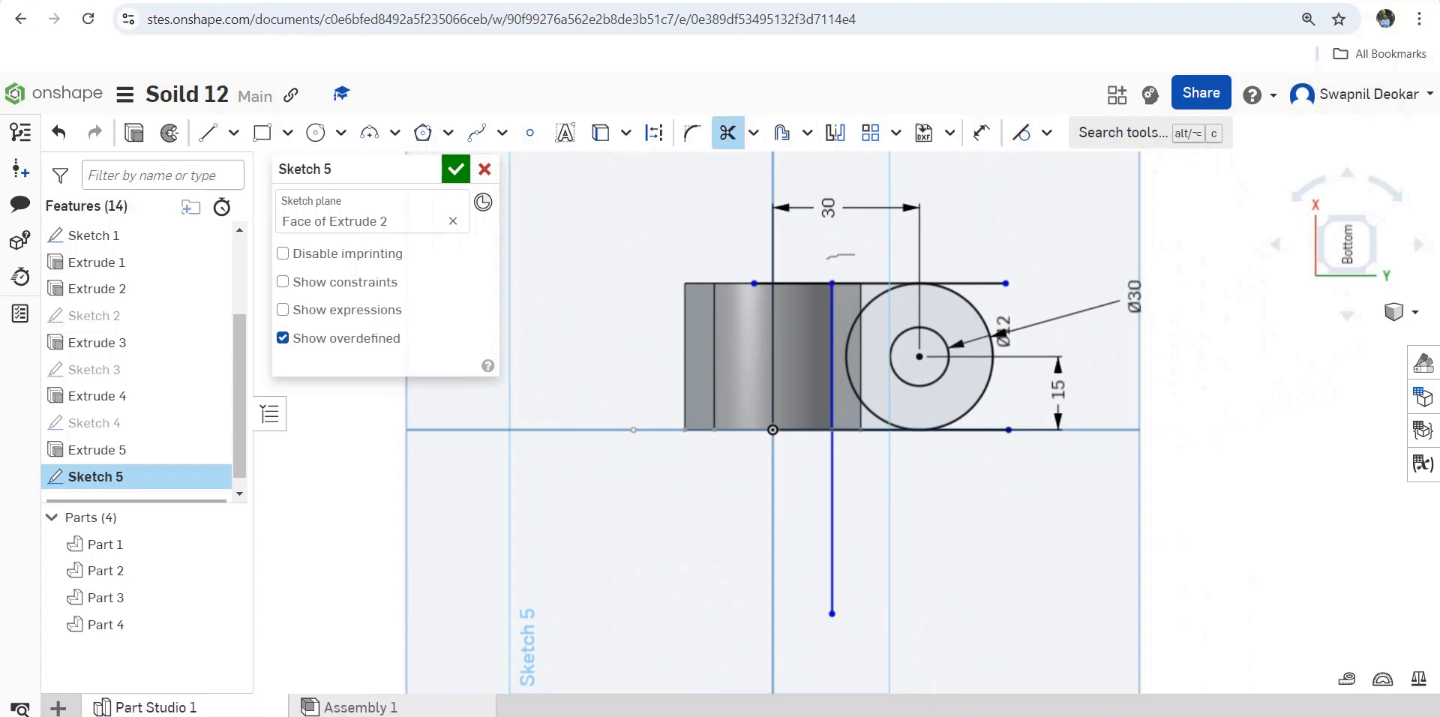
left_click_drag(799, 281, 807, 365)
left_click_drag(832, 534, 866, 555)
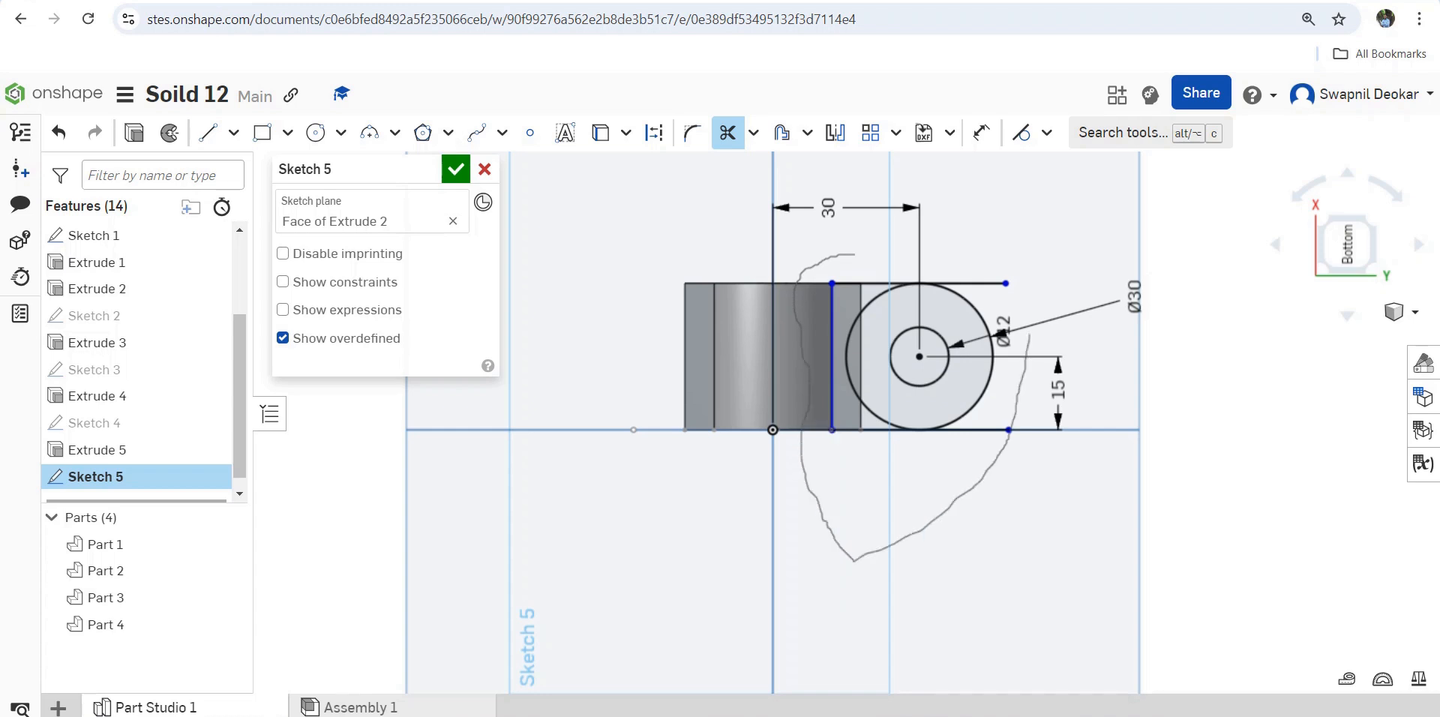
left_click_drag(992, 264, 1003, 341)
left_click_drag(996, 449, 984, 470)
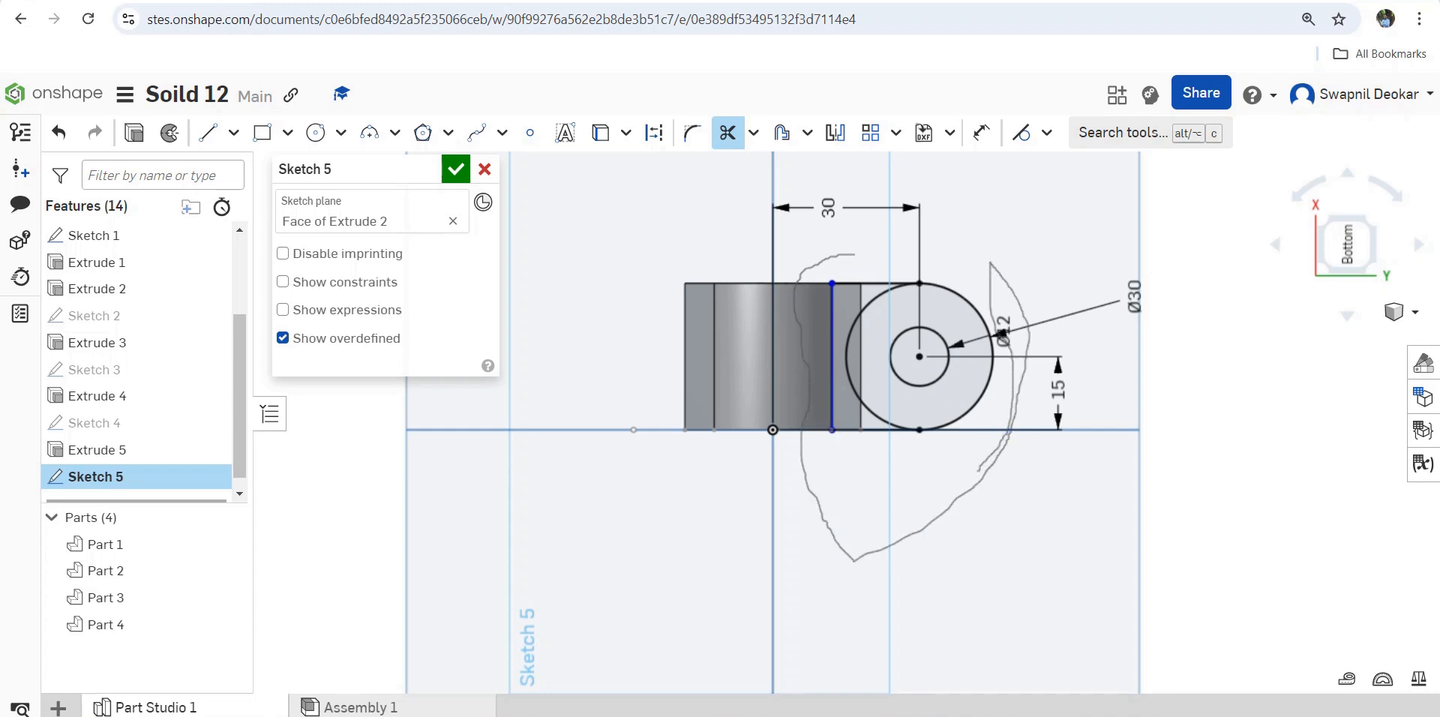
left_click_drag(864, 406, 849, 334)
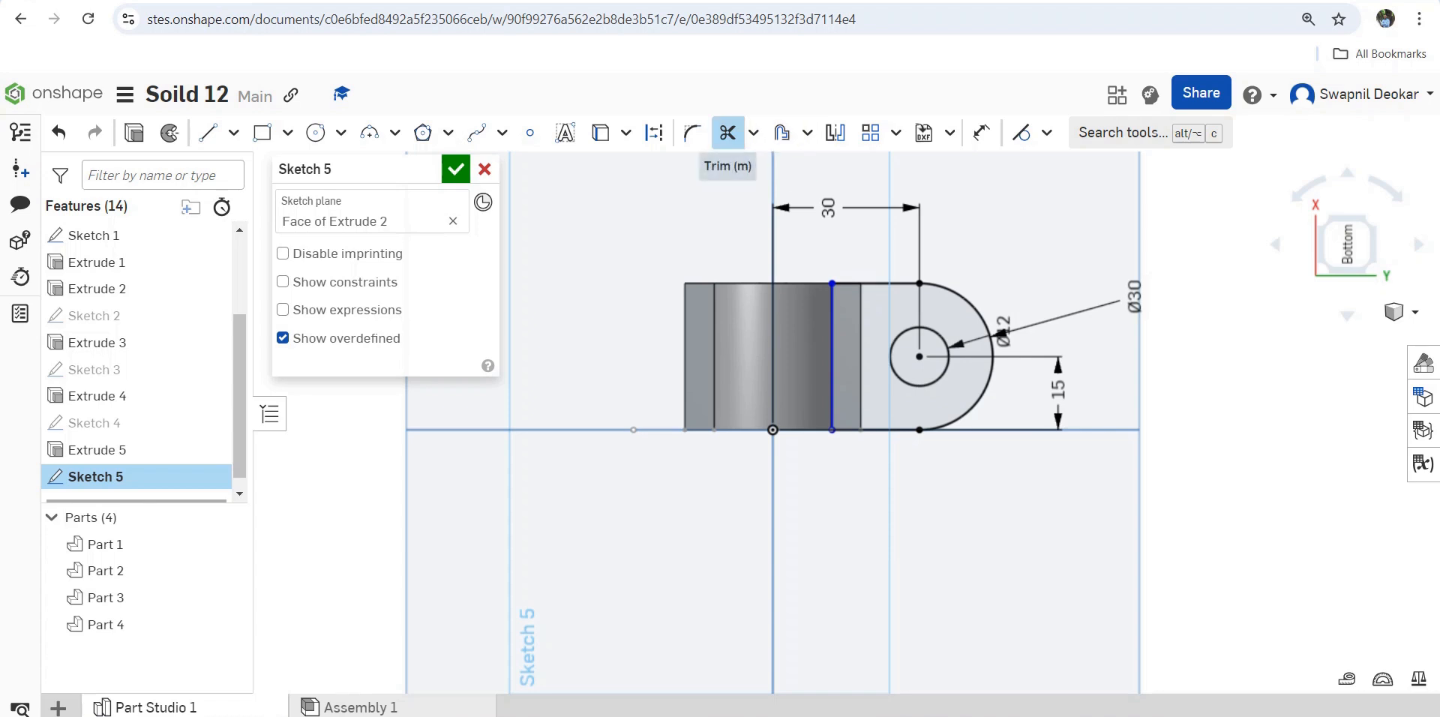
Draw a vertical construction line about 91 mm long through the origin.
key("l")
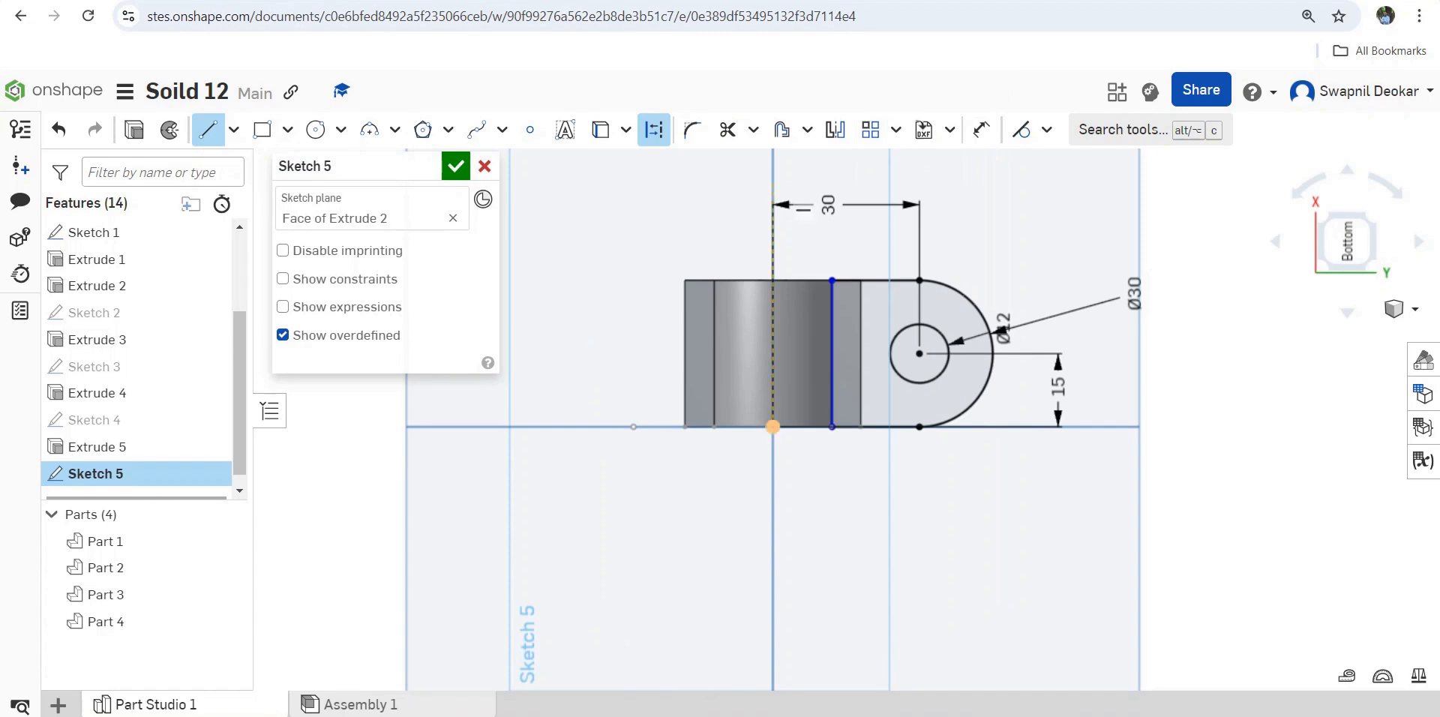
left_click(773, 178)
left_click(774, 621)
key("Escape")
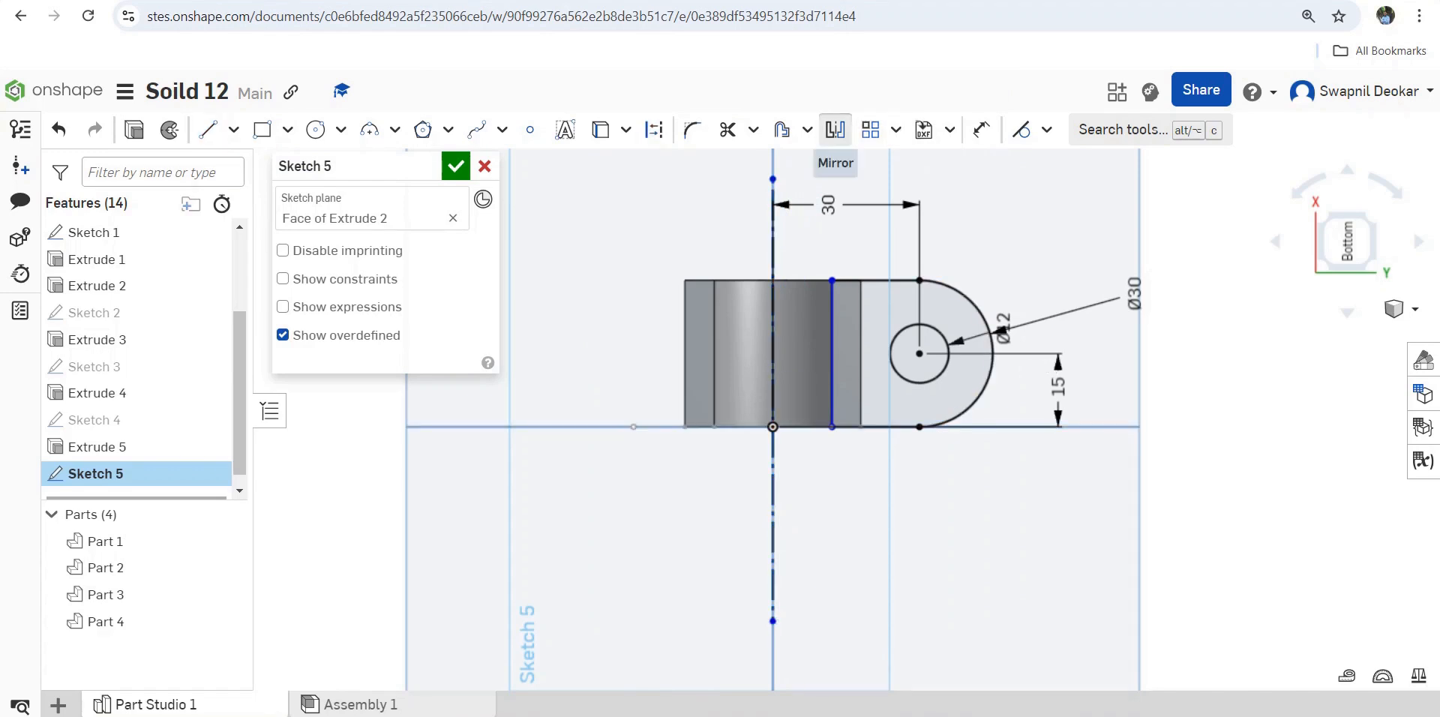
Mirror the lug outline and its hole about the vertical construction line, and finish the sketch.
left_click(834, 129)
left_click(773, 252)
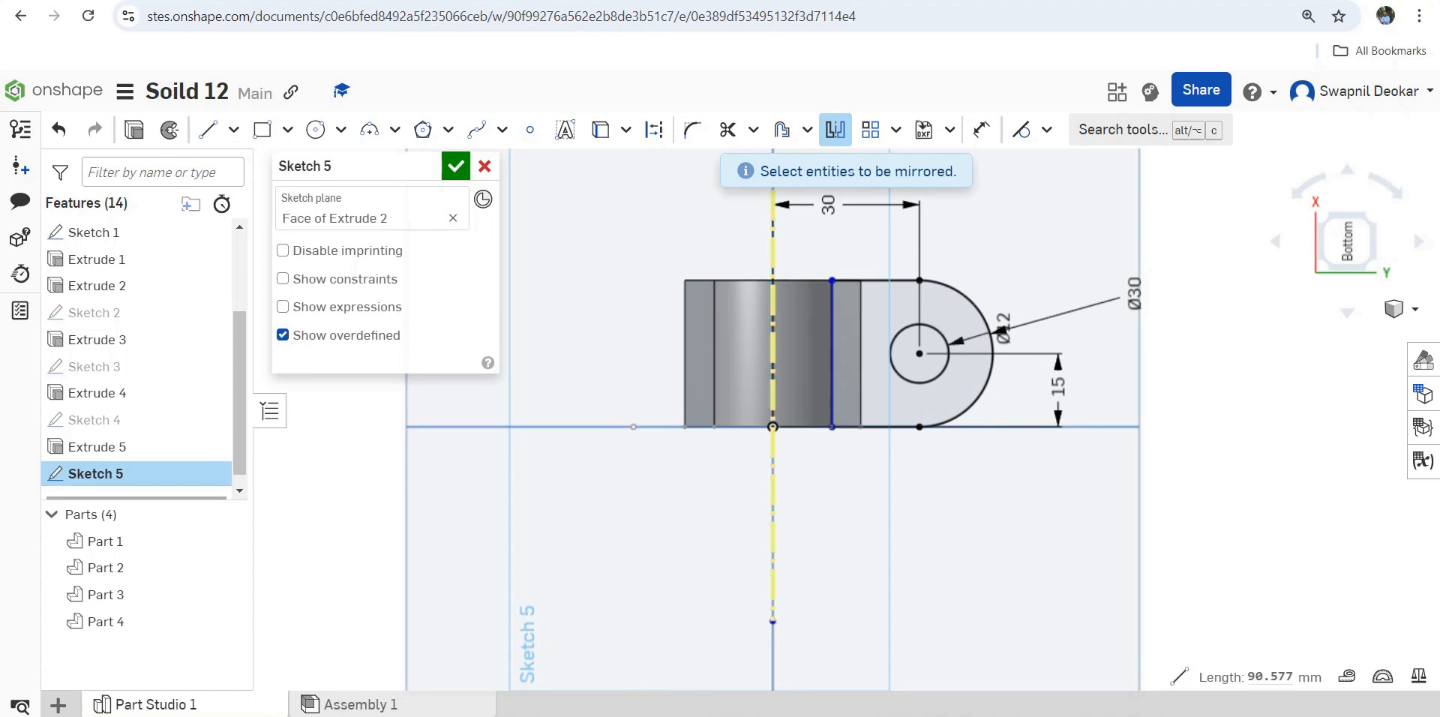
mouse_move(1073, 531)
left_mouse_down()
mouse_move(1003, 434)
mouse_move(835, 305)
mouse_move(811, 232)
left_mouse_up()
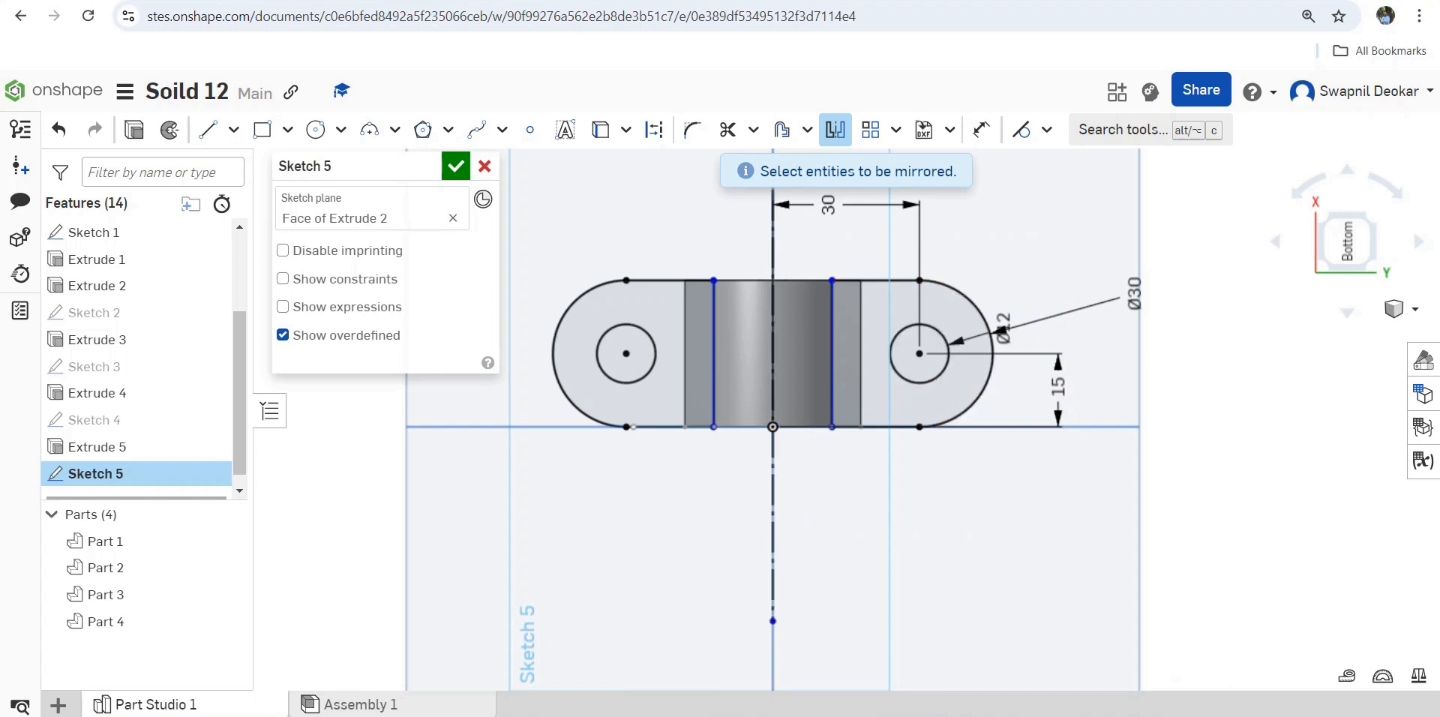
left_click(456, 165)
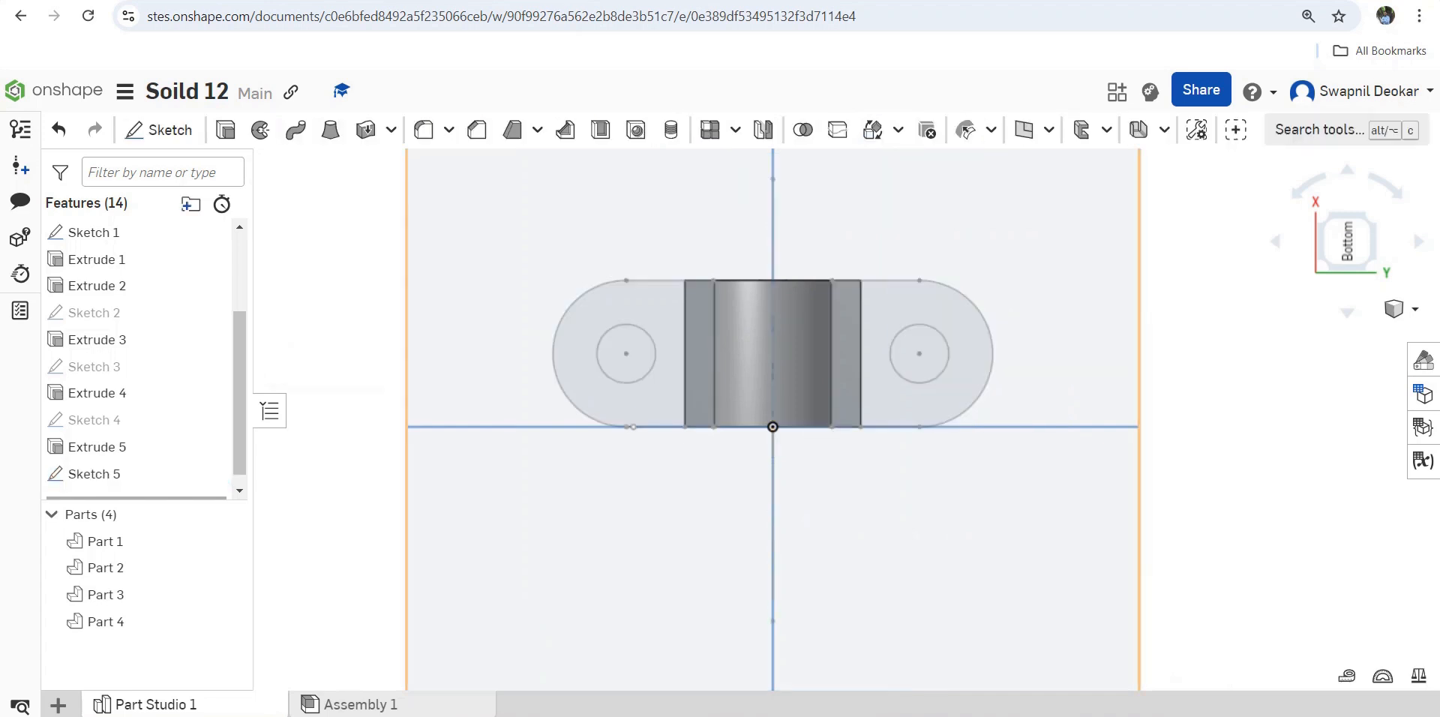
Extrude both lug profiles 6 mm upward from the base plane as new bodies, with the extrusion direction reversed.
right_click_drag(709, 518, 807, 668)
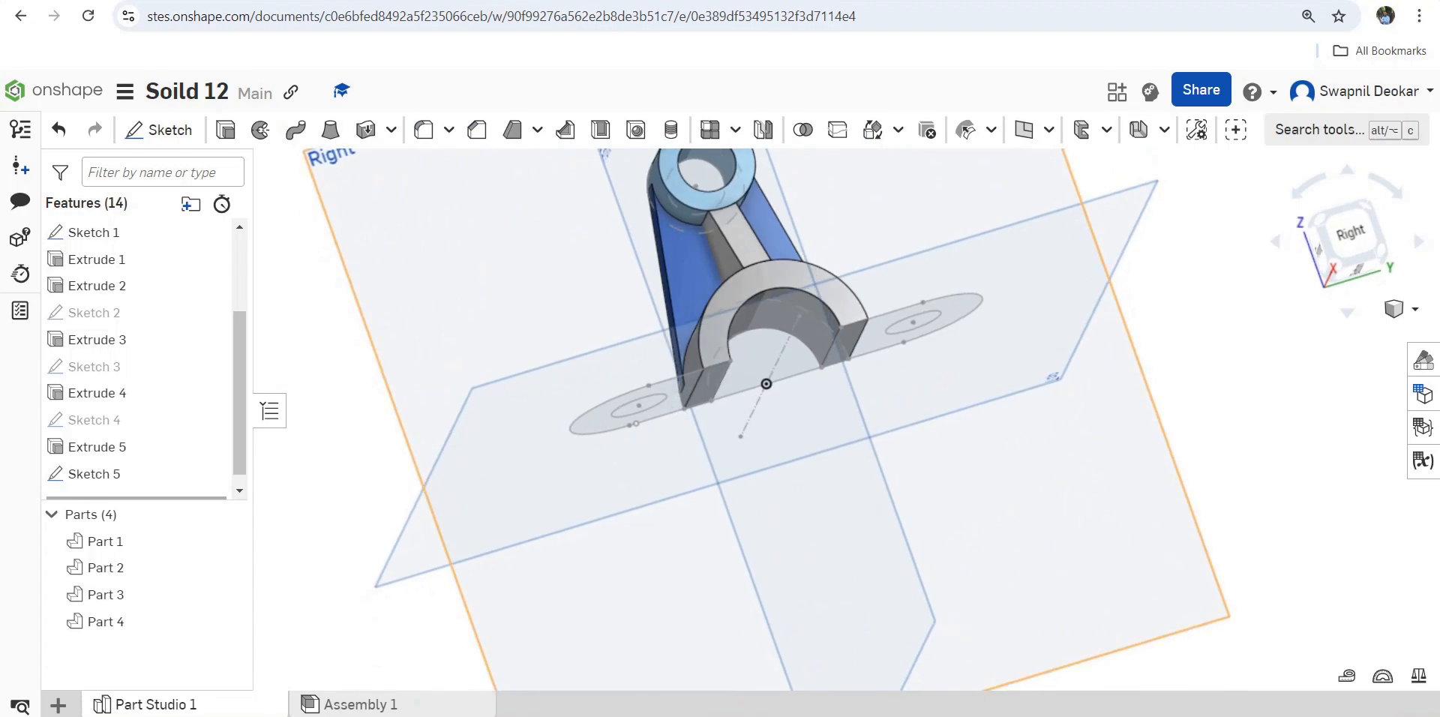
left_click(225, 129)
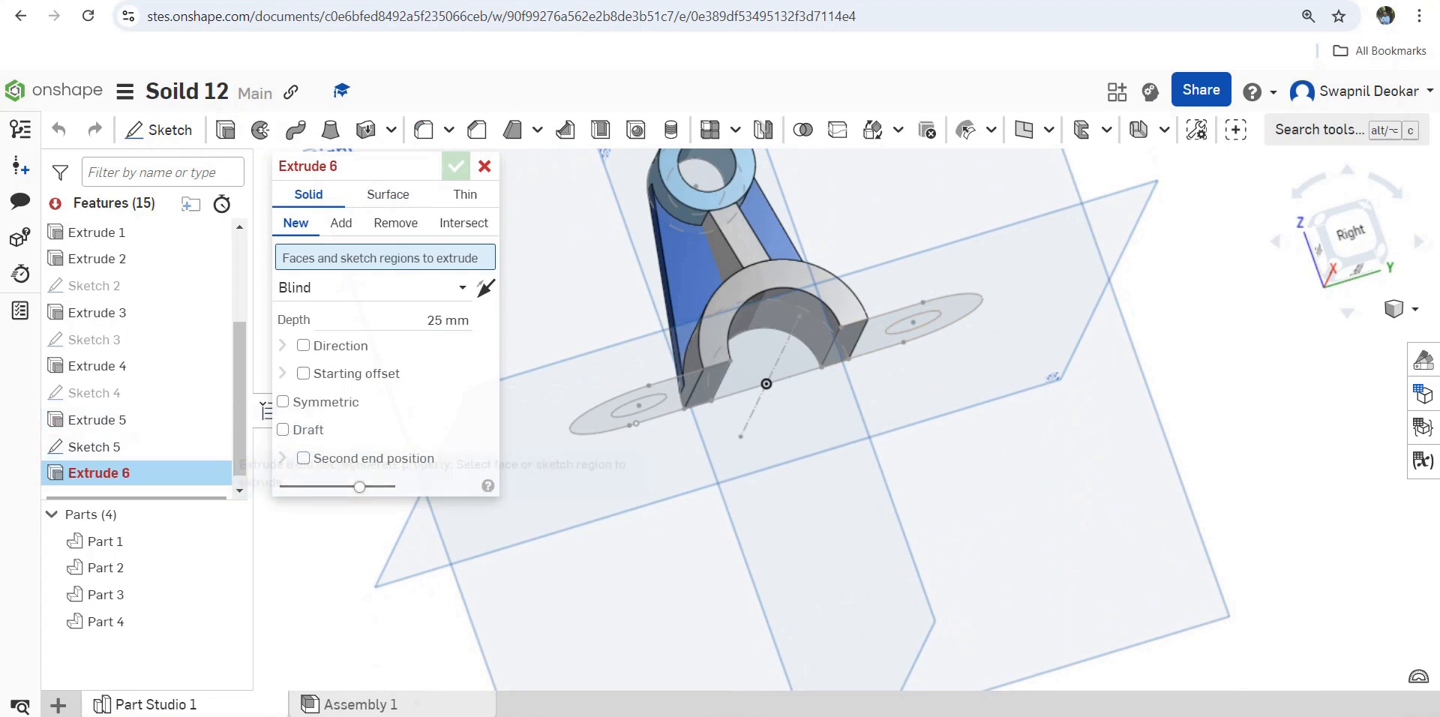
left_click(135, 446)
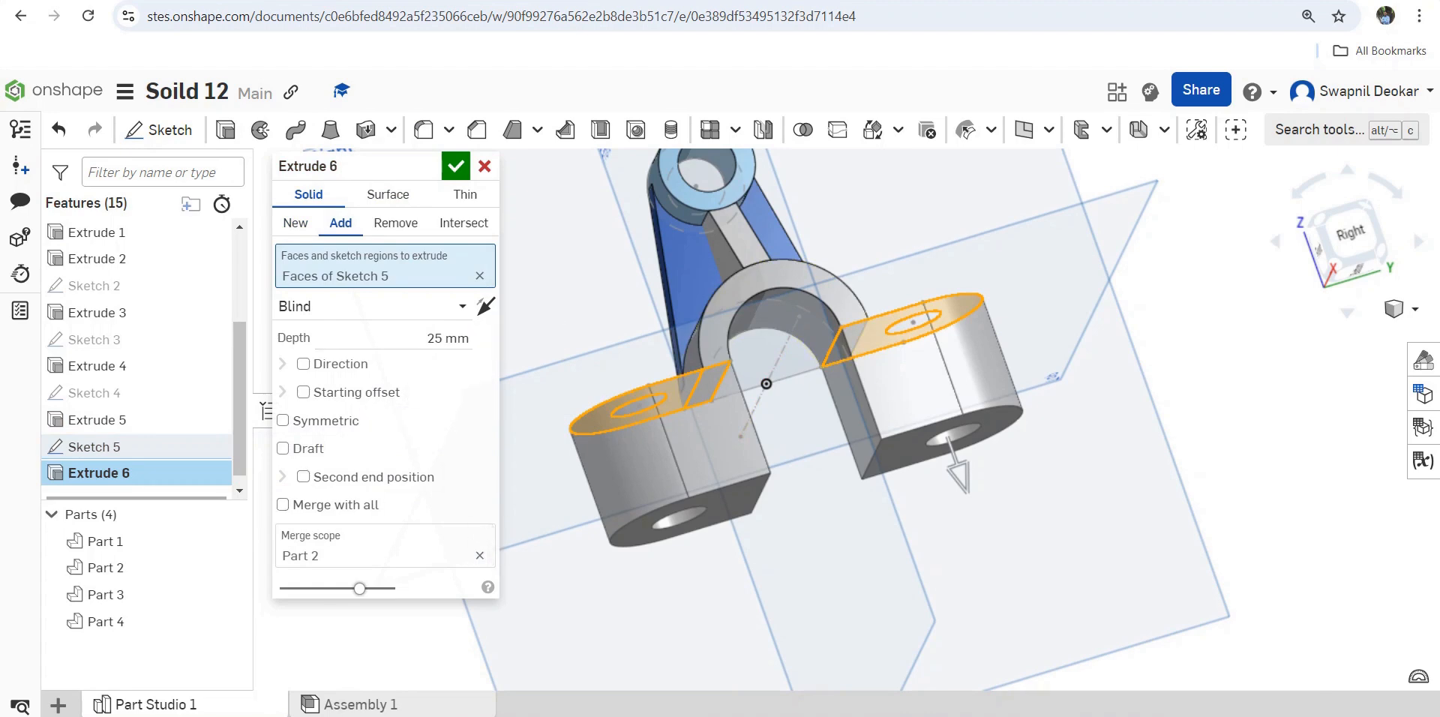
left_click(485, 306)
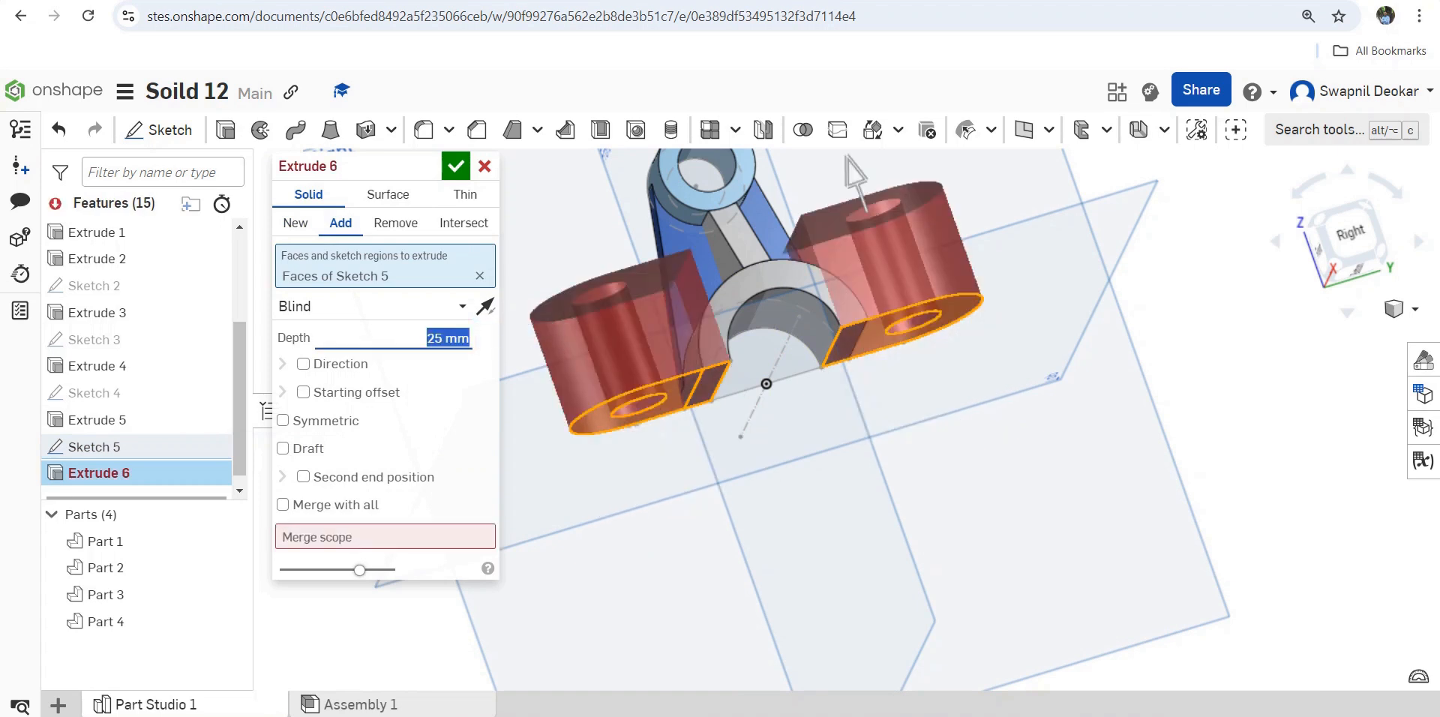
type("6")
key("Return")
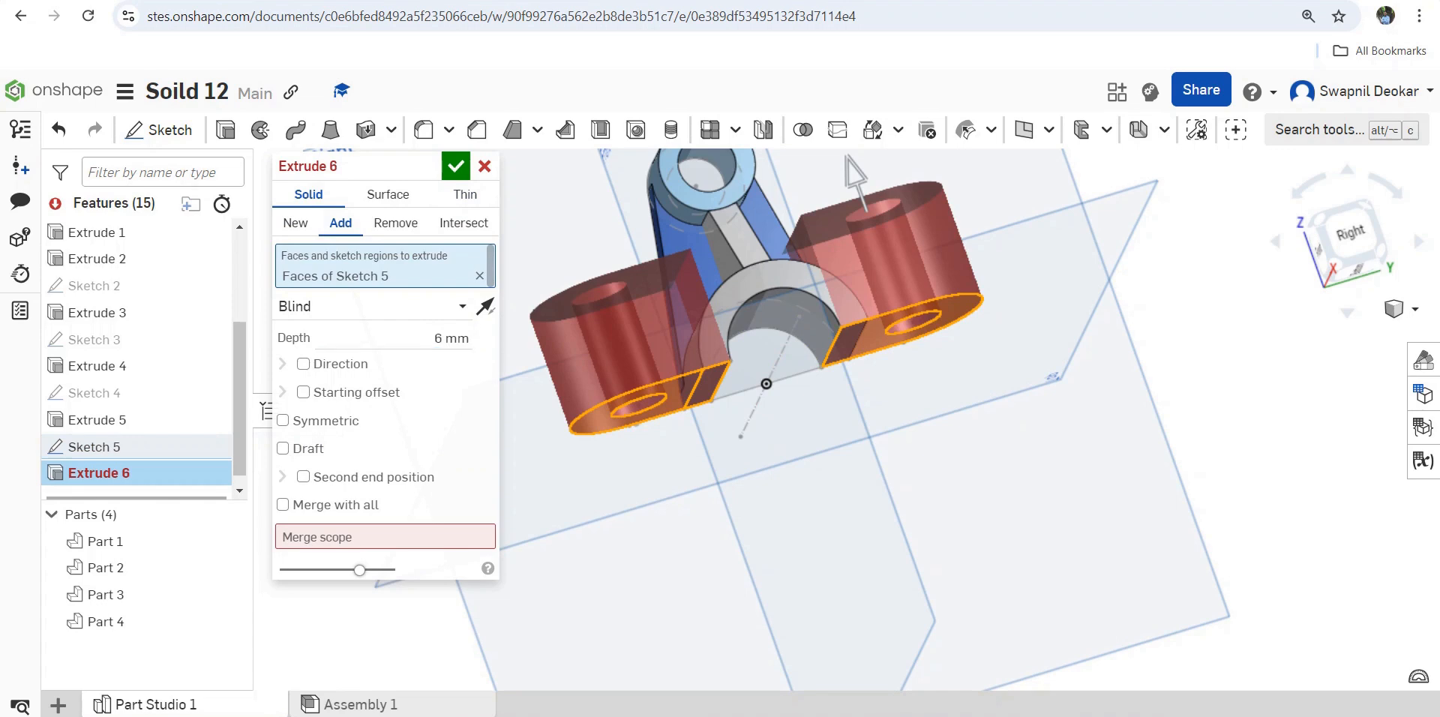
key("Return")
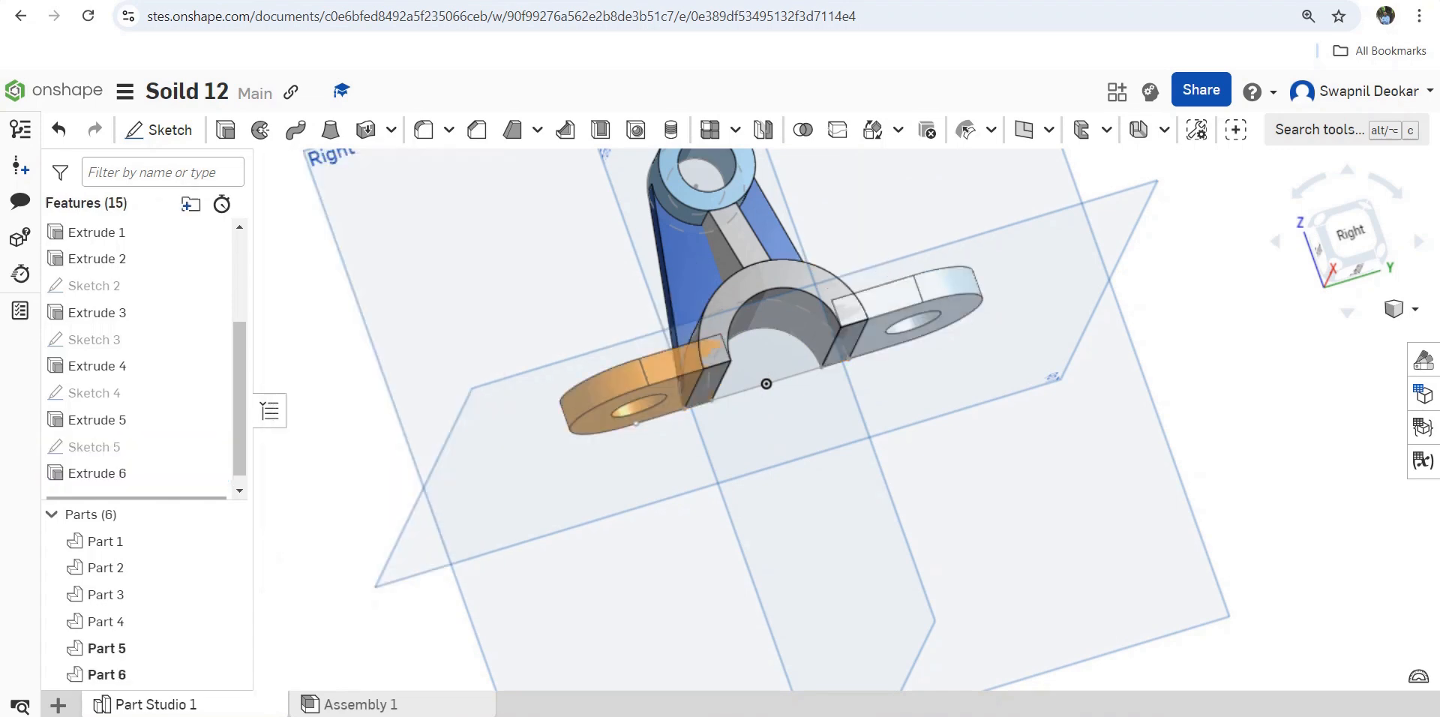
right_click_drag(733, 480, 739, 594)
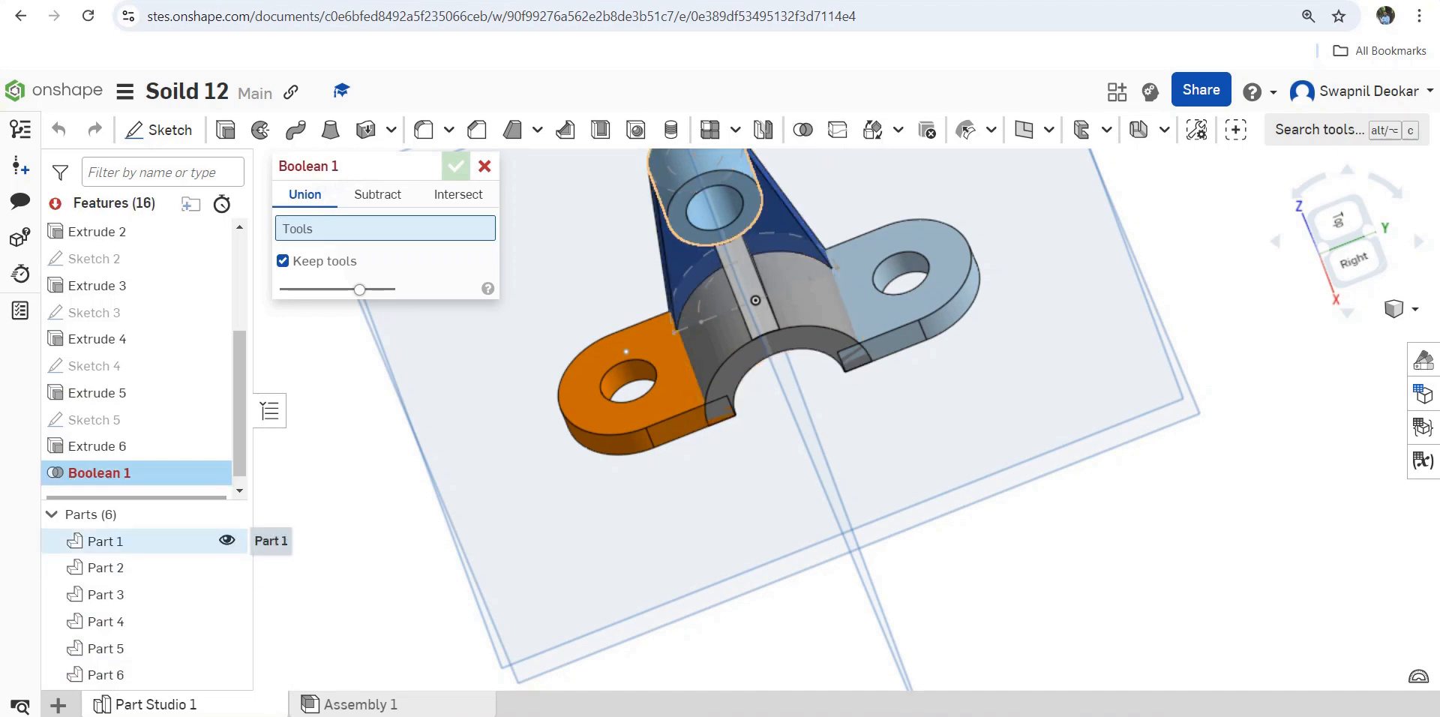
Unite Parts 1 through 6 with a Boolean union, keeping the tool bodies.
left_click(135, 541)
left_click(135, 568)
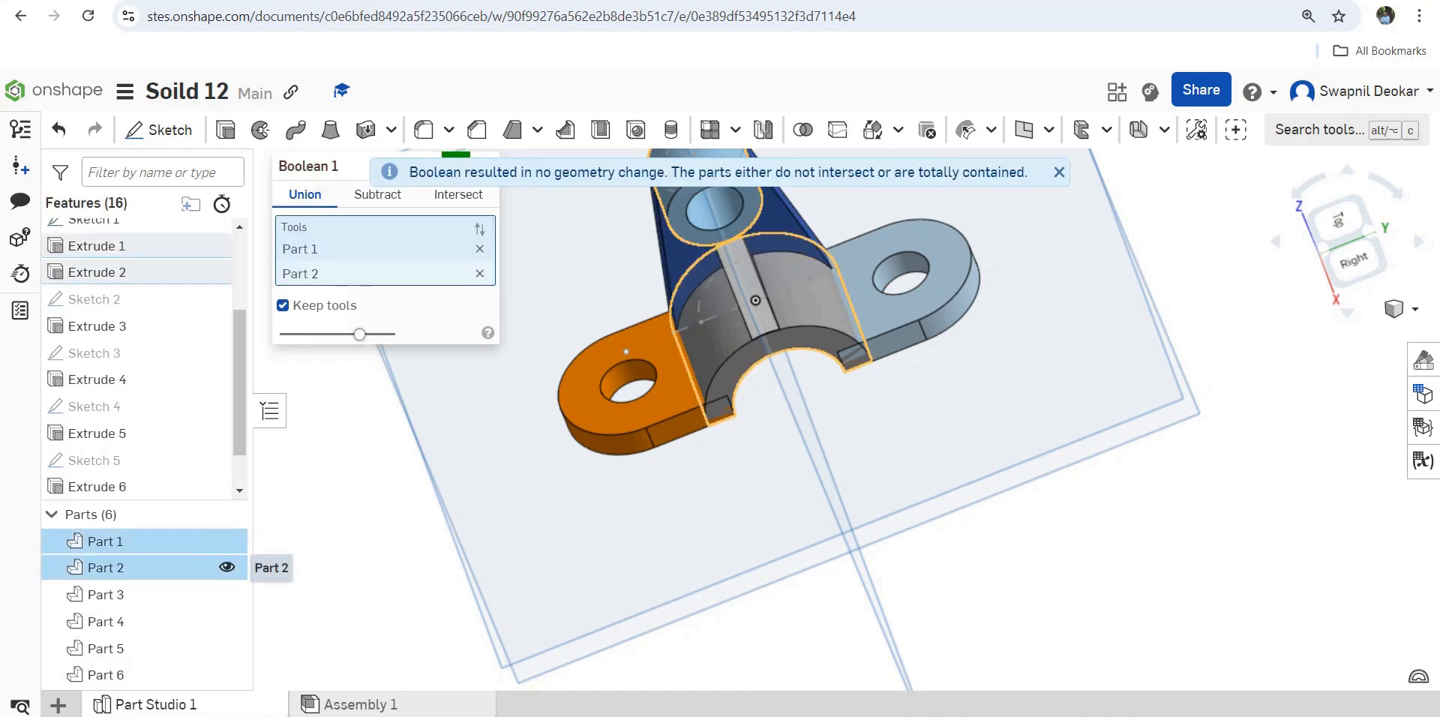
left_click(135, 594)
left_click(221, 621)
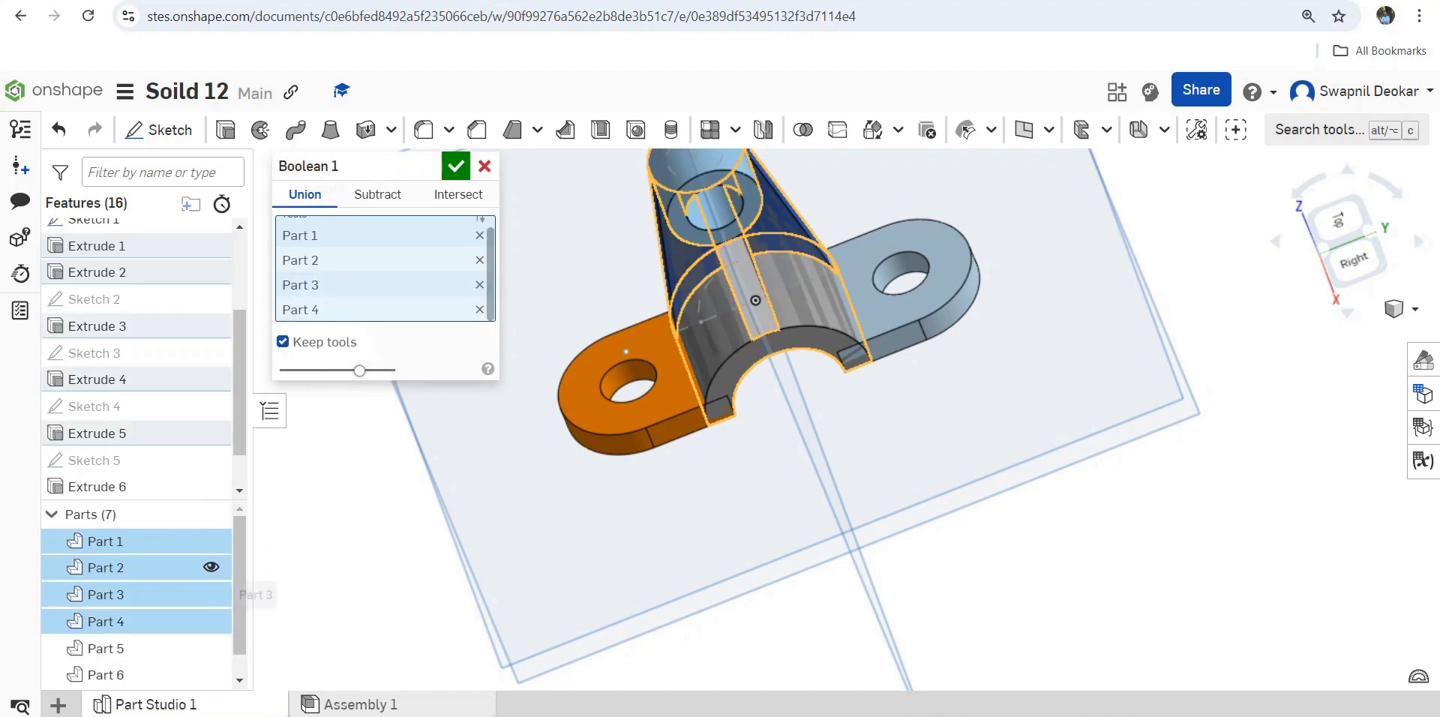
scroll(221, 621, "down", 1)
left_click(221, 623)
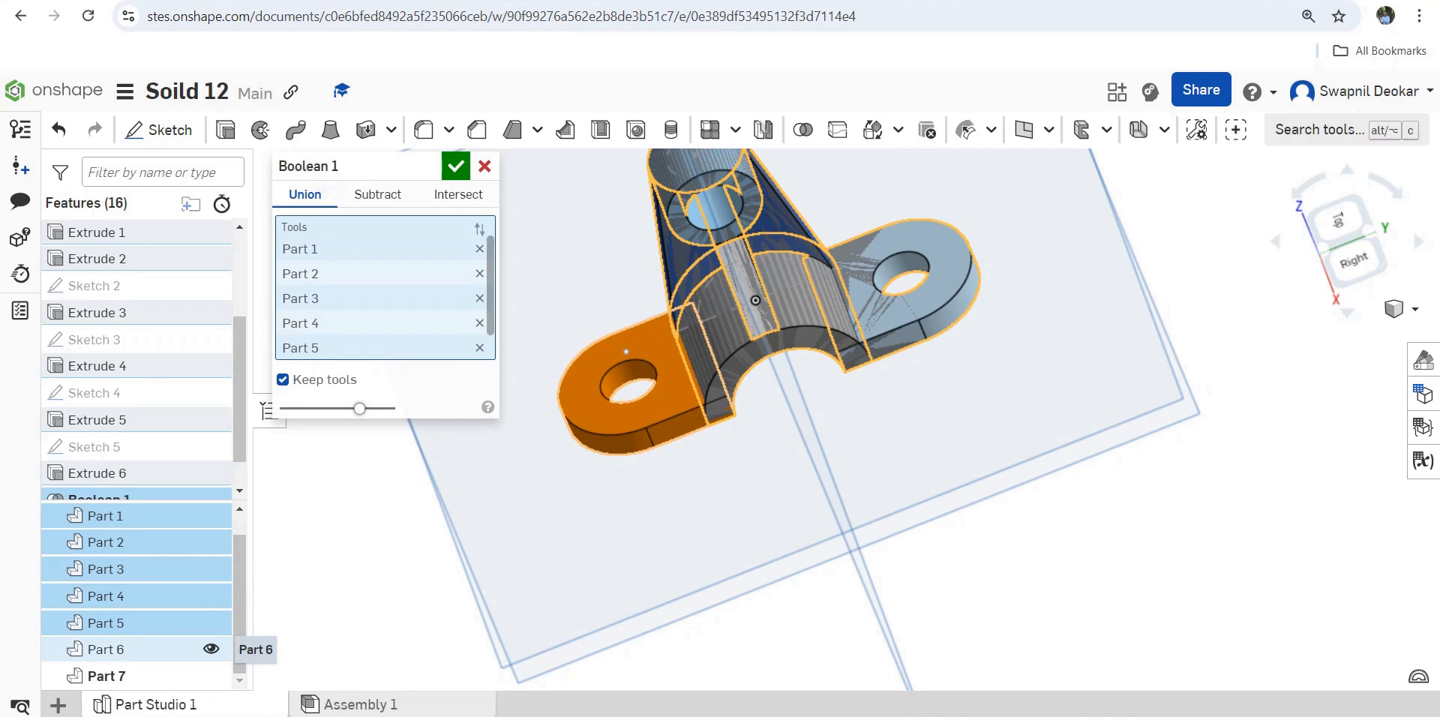
left_click(221, 649)
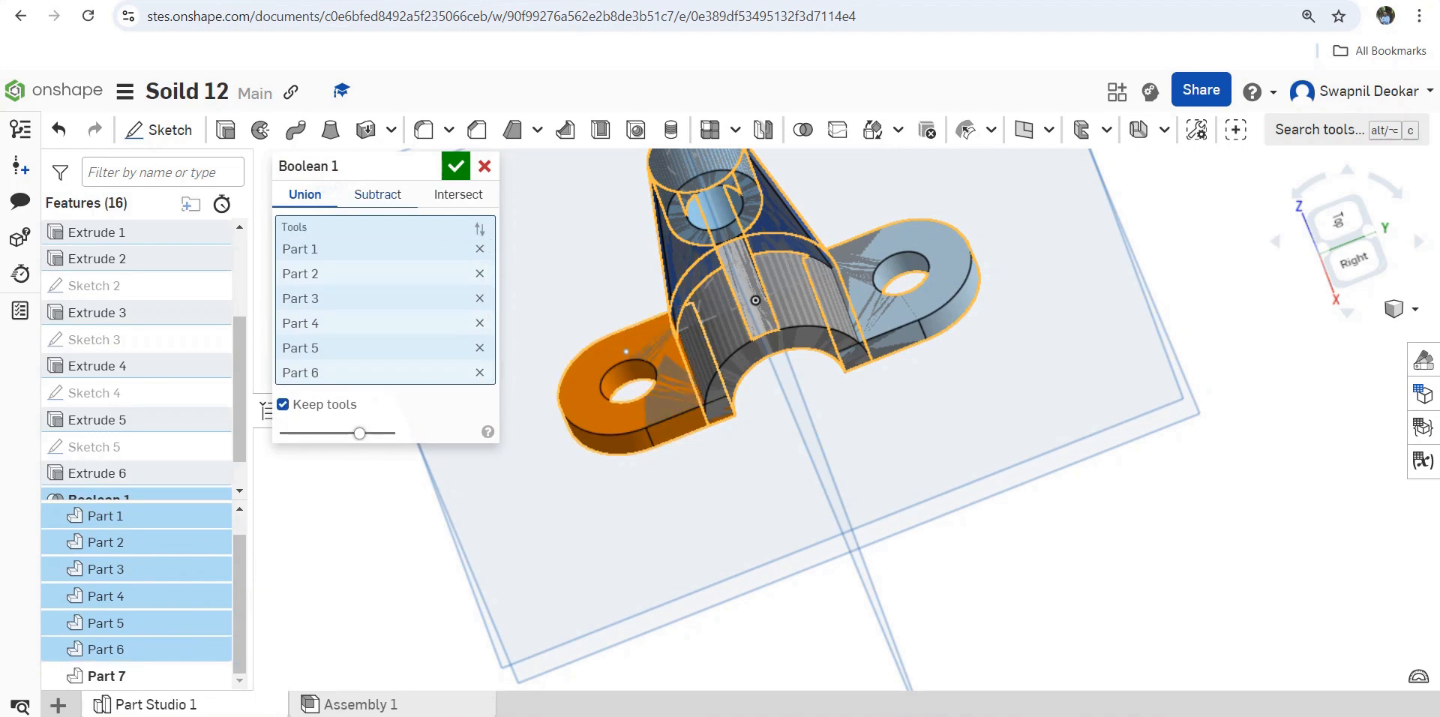
key("Return")
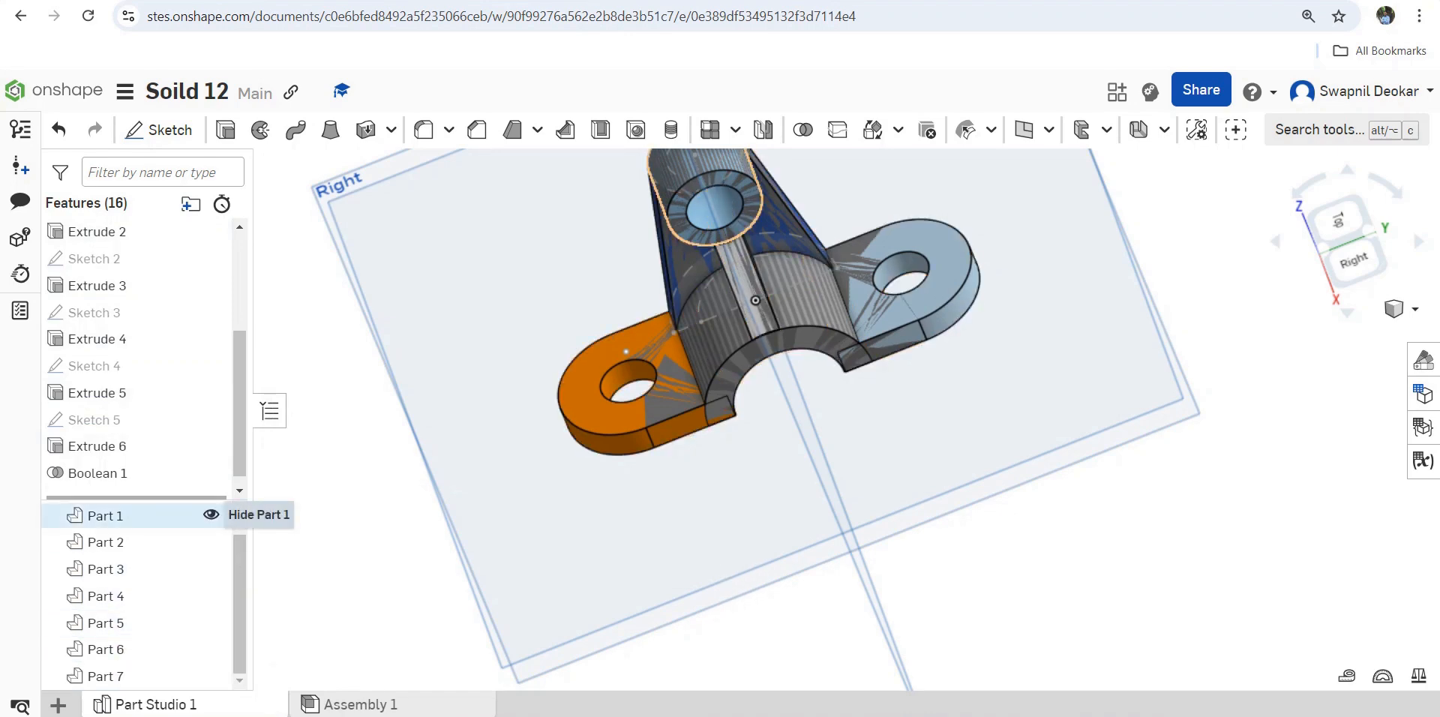
Hide the six original bodies, Parts 1 through 6, leaving only the united Part 7 shown.
left_click(211, 515)
left_click(210, 542)
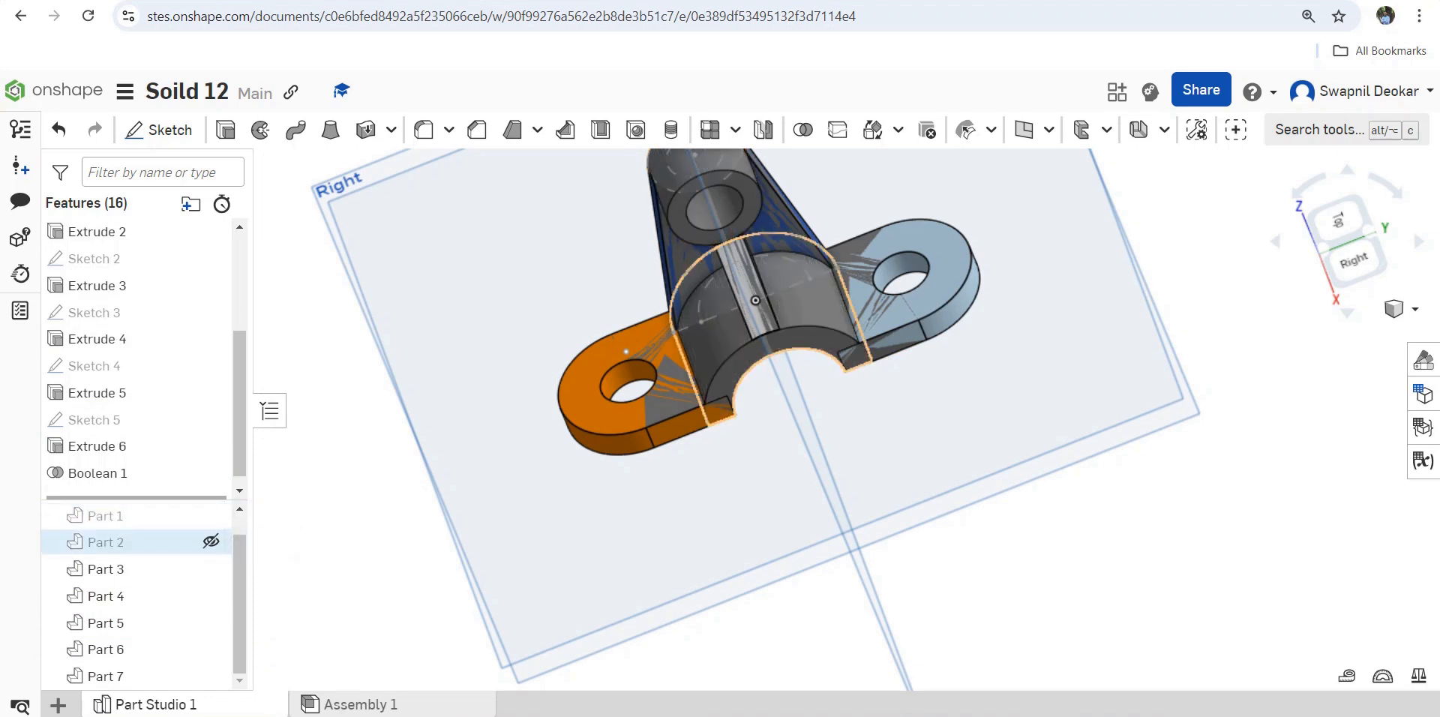
left_click(211, 569)
left_click(211, 596)
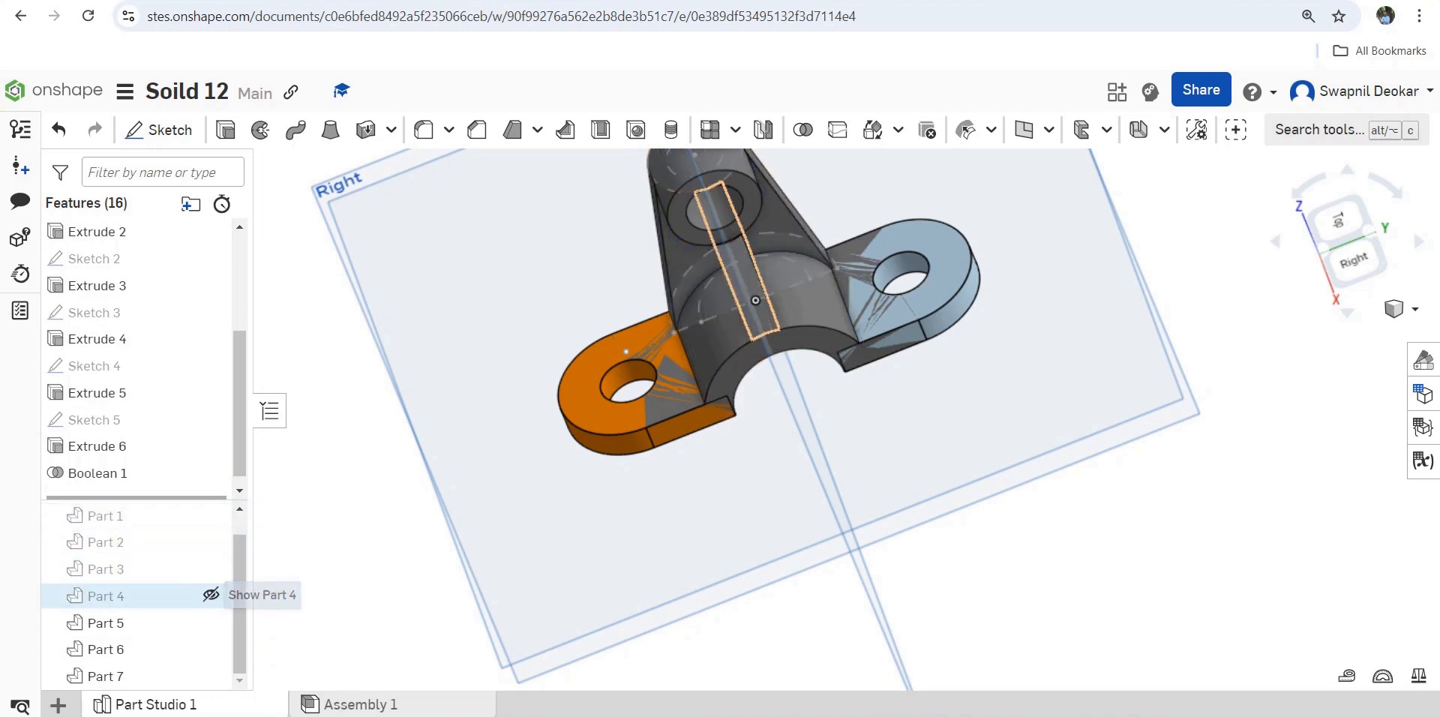
left_click(210, 622)
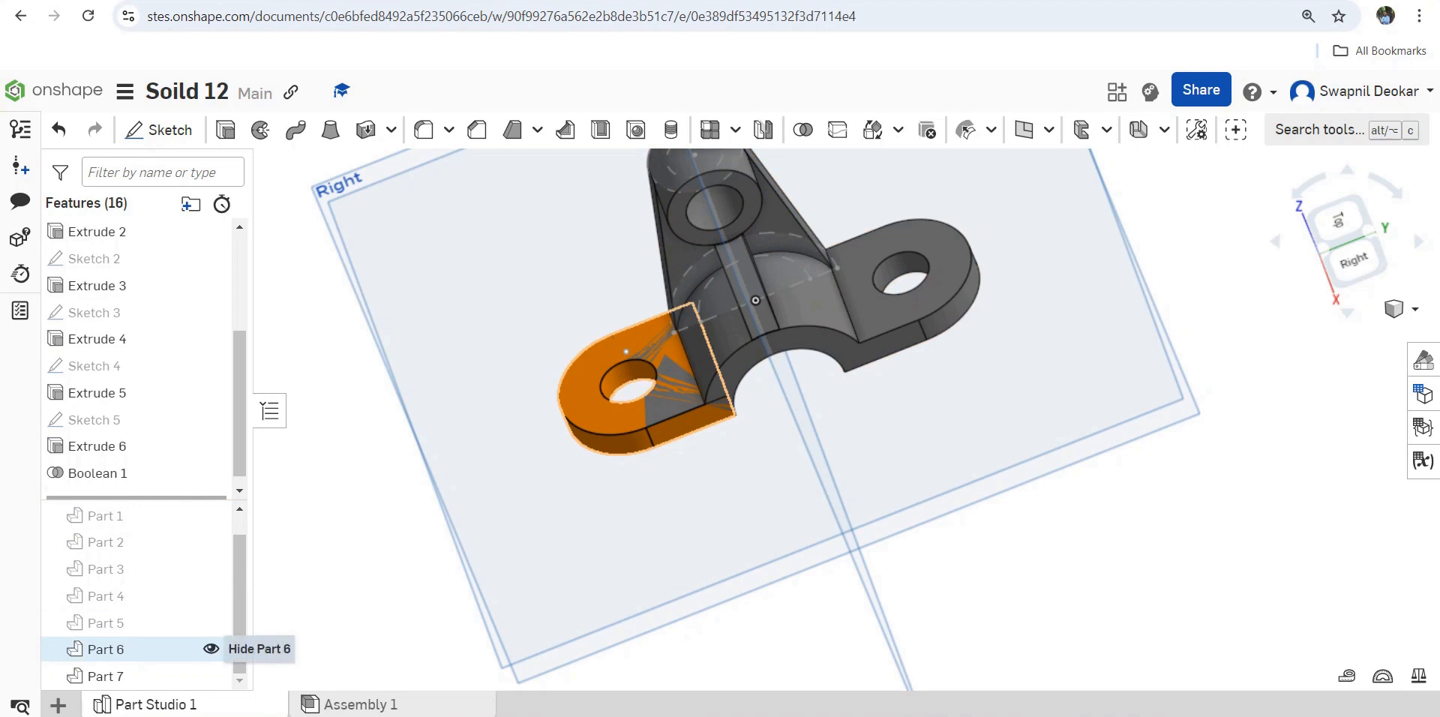
left_click(211, 649)
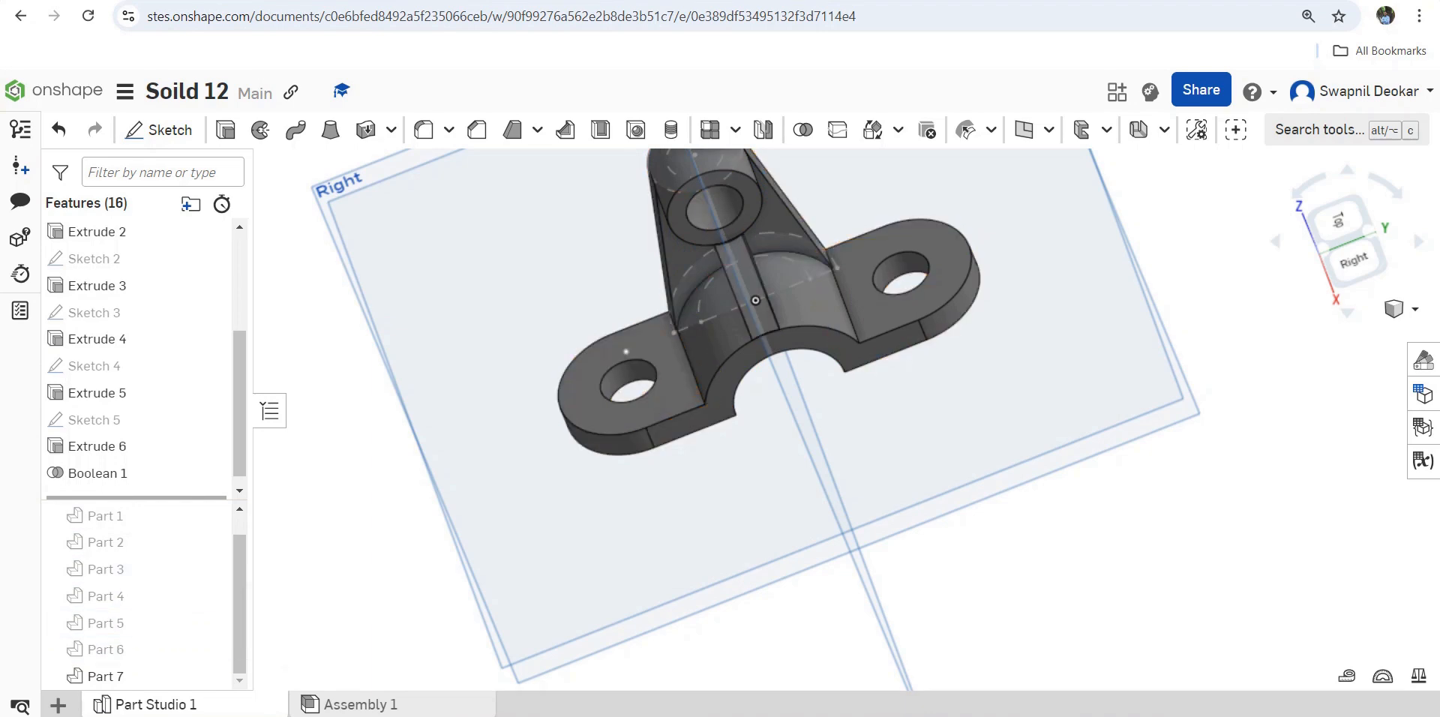
Assign 400 Series Stainless Steel from the Onshape Material Library to the united Part 7.
right_click_drag(885, 480, 885, 337)
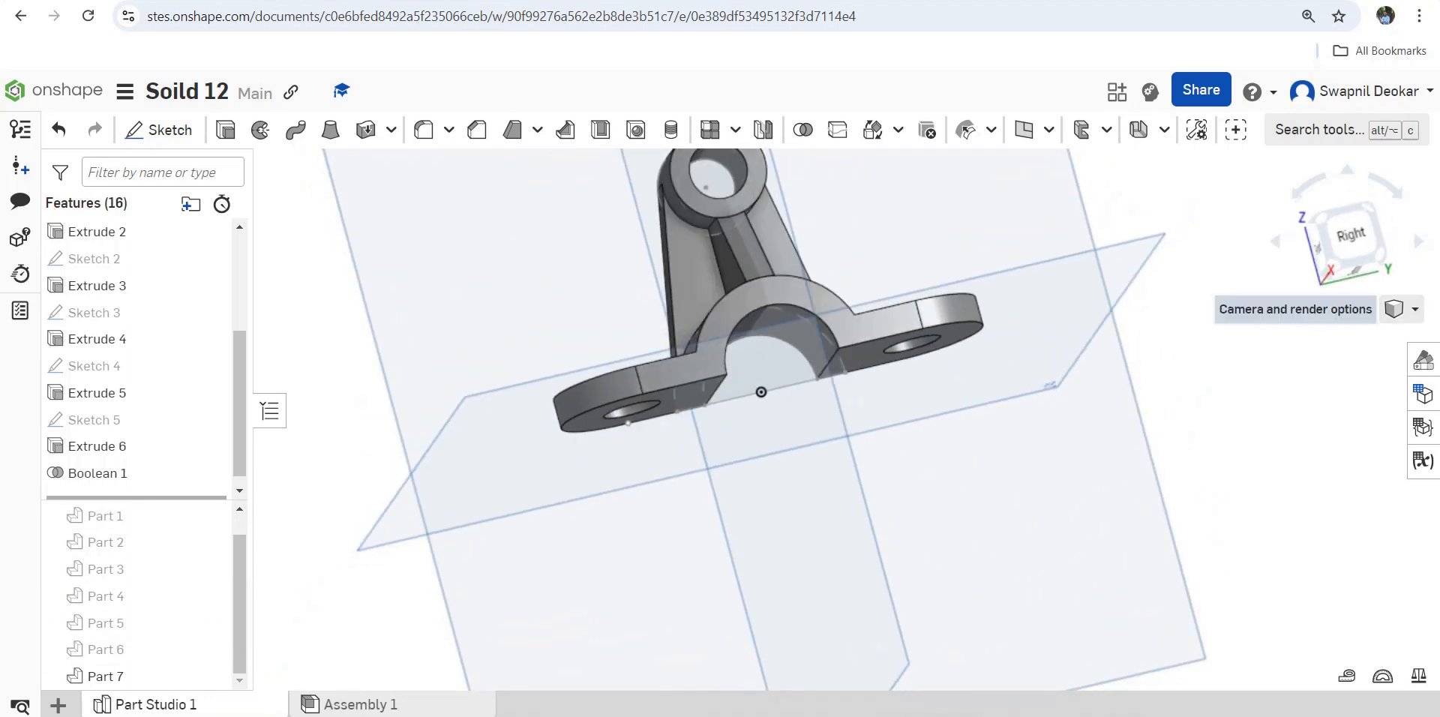
left_click(1399, 308)
left_click(1291, 335)
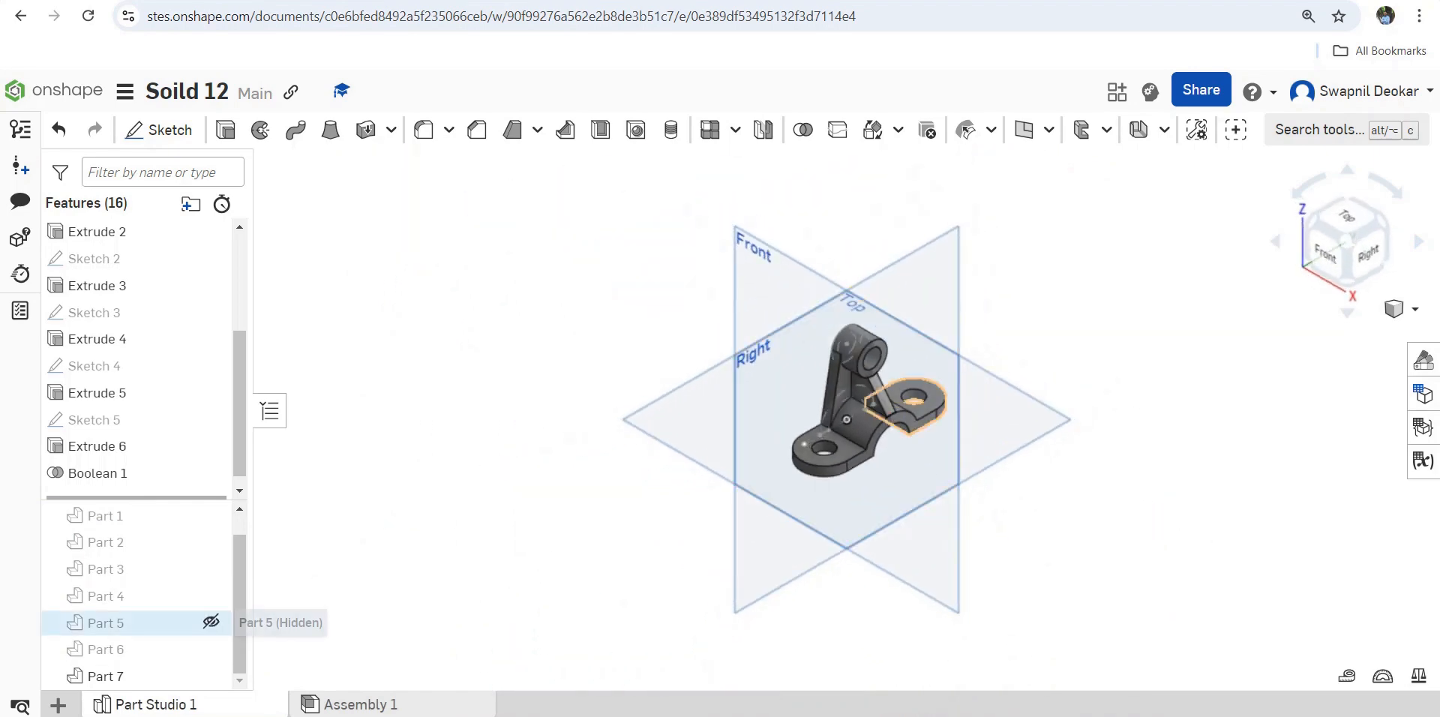
right_click(131, 675)
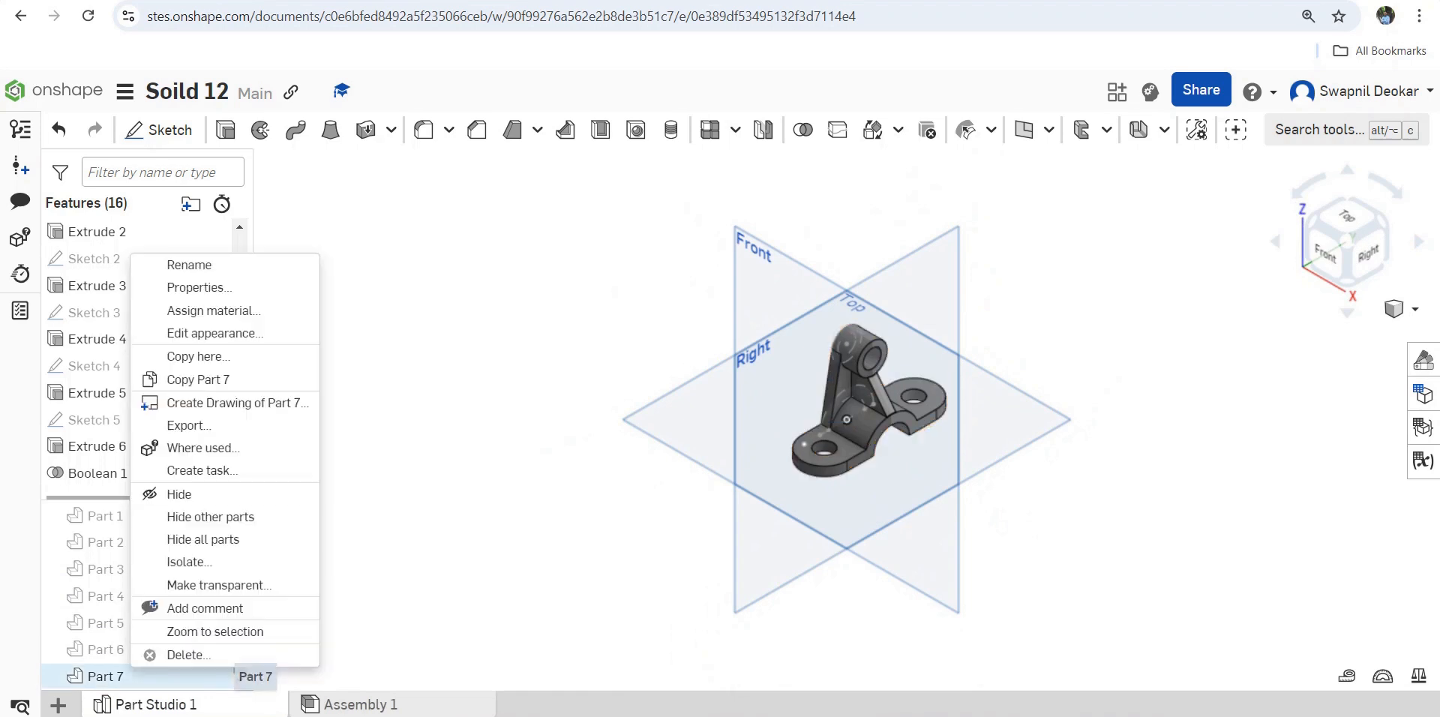
left_click(214, 311)
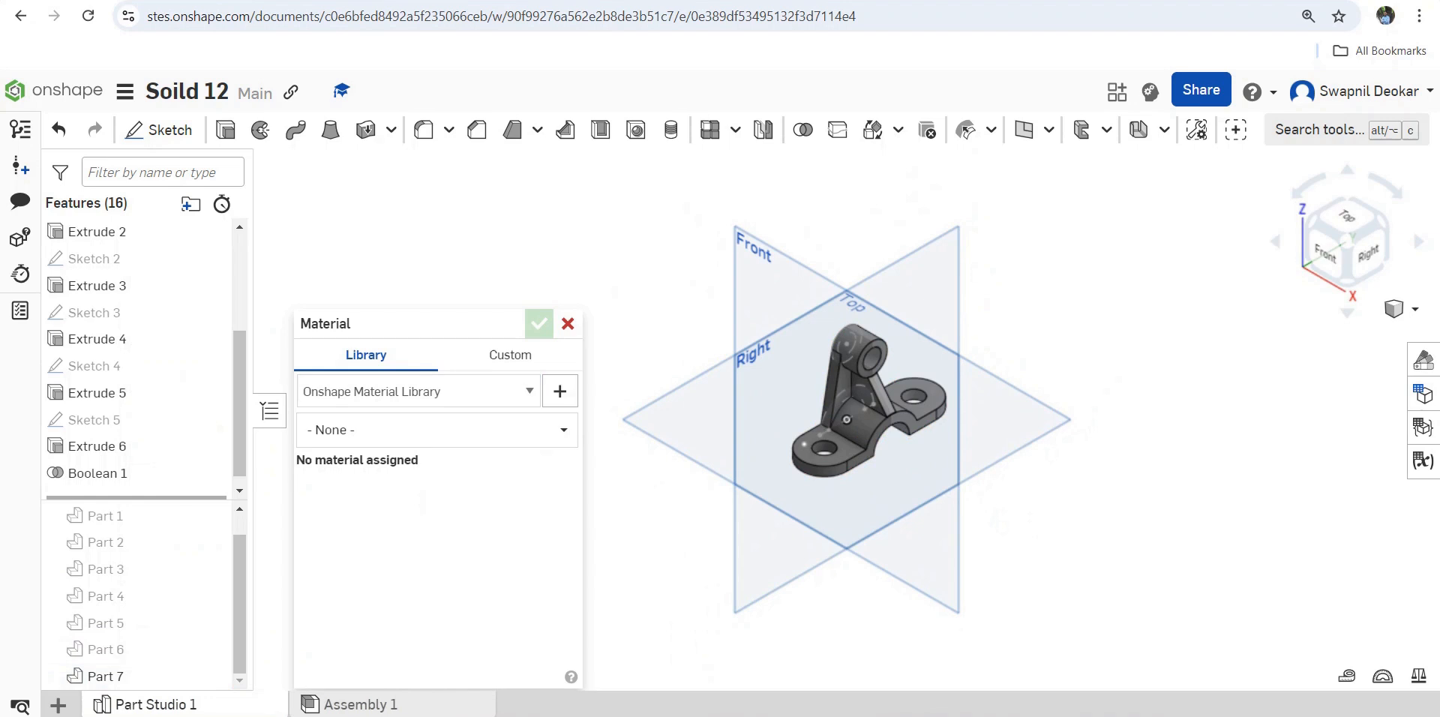
left_click(437, 430)
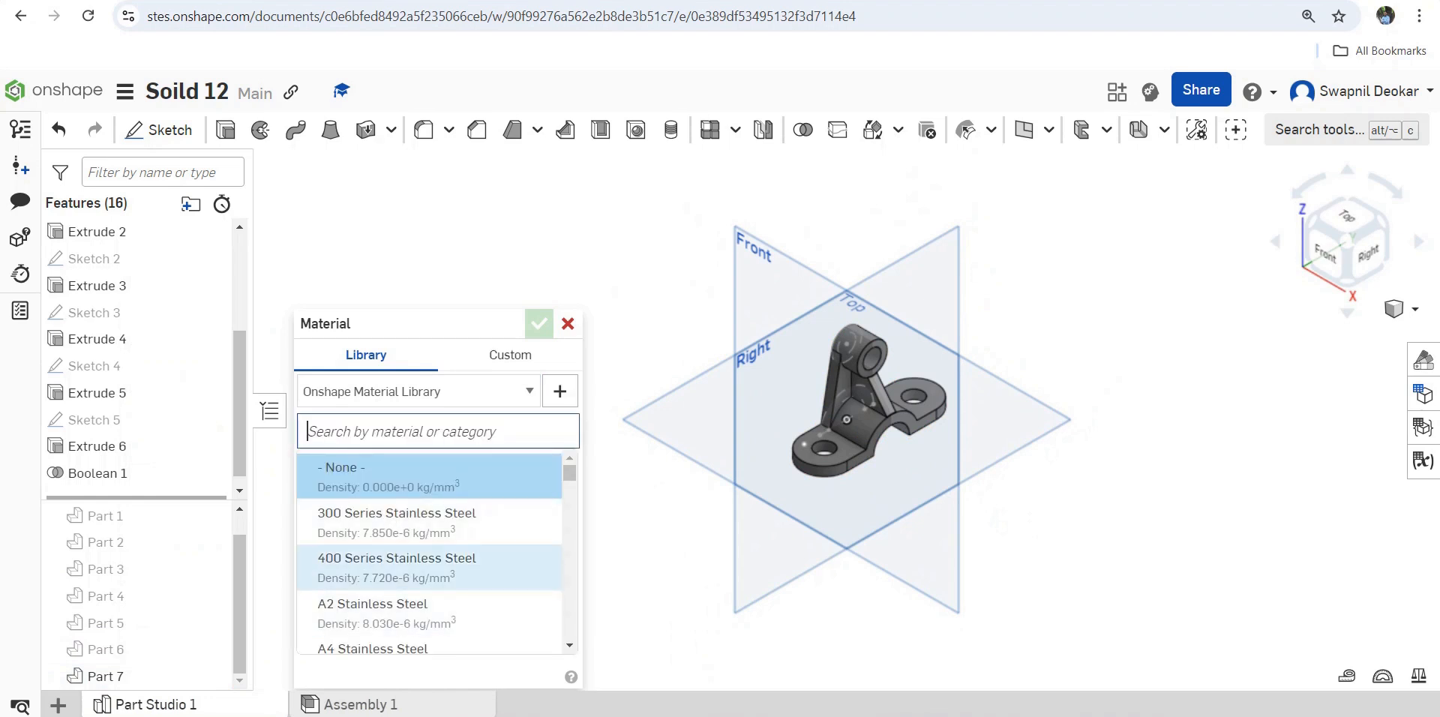
left_click(397, 567)
left_click(539, 324)
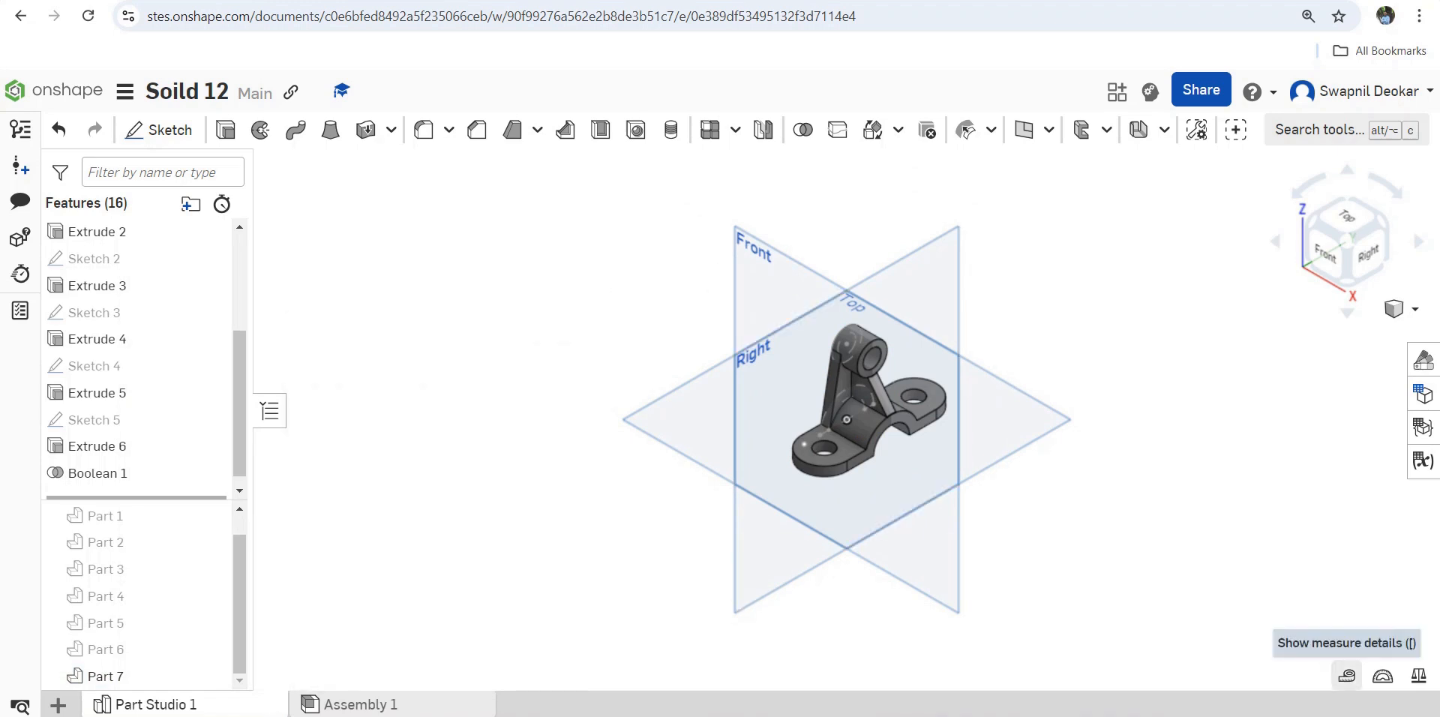
Measure the surface area of the whole united bracket in millimetre units.
left_click(1347, 676)
left_click(1367, 540)
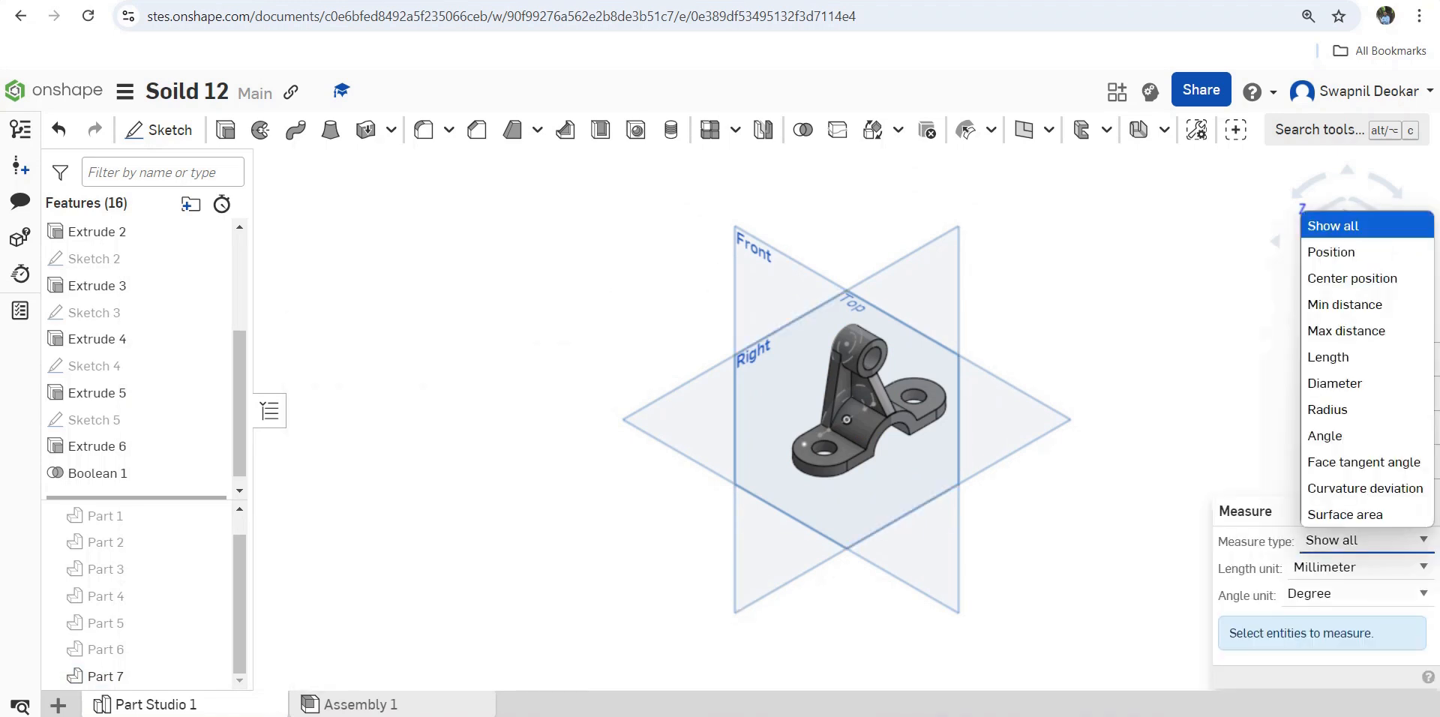
left_click(1344, 515)
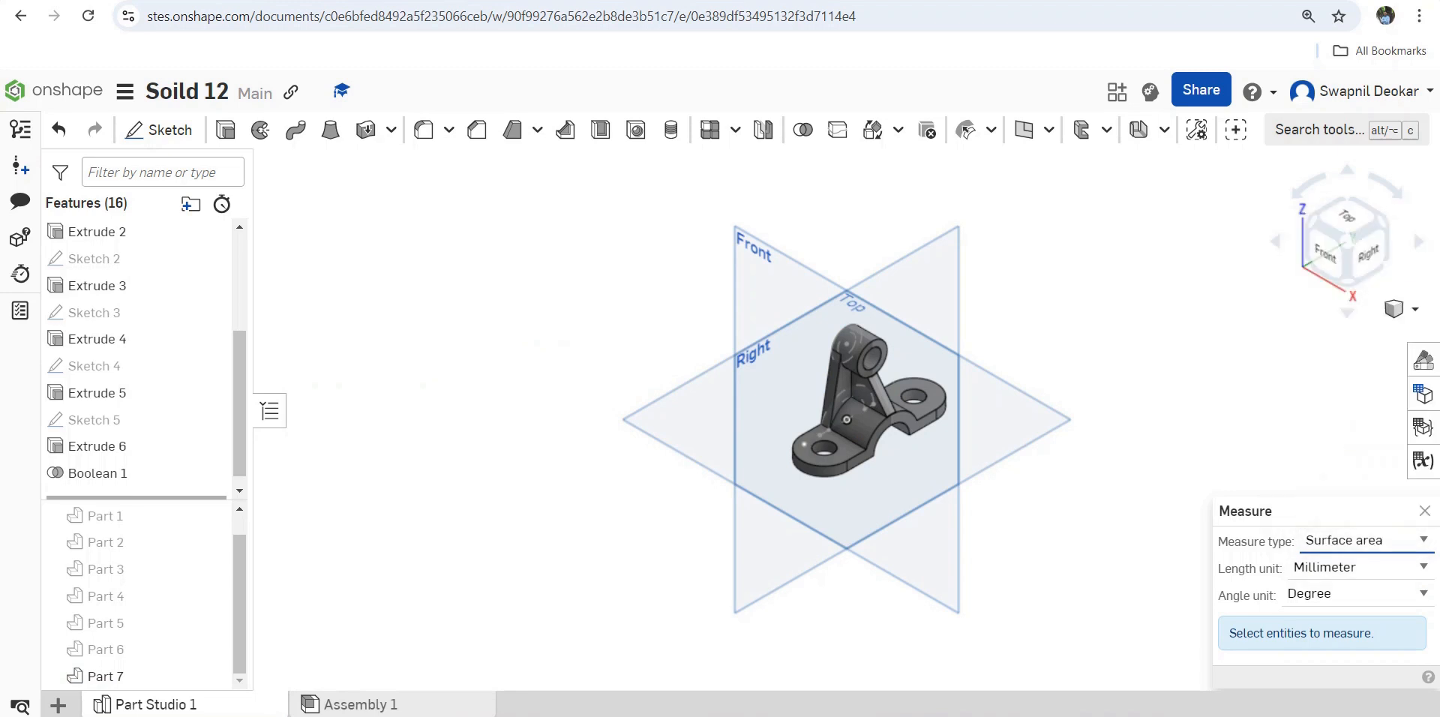
left_click_drag(1026, 516, 721, 287)
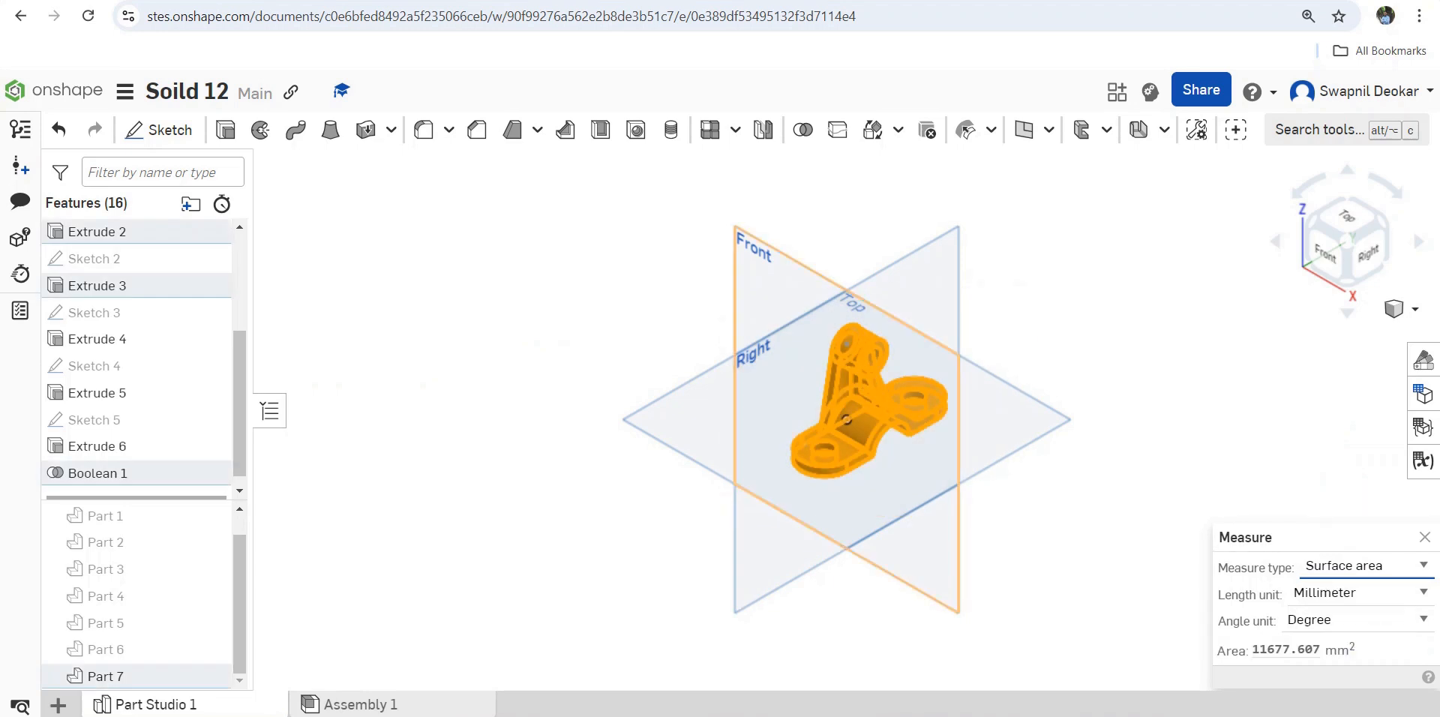
key("Escape")
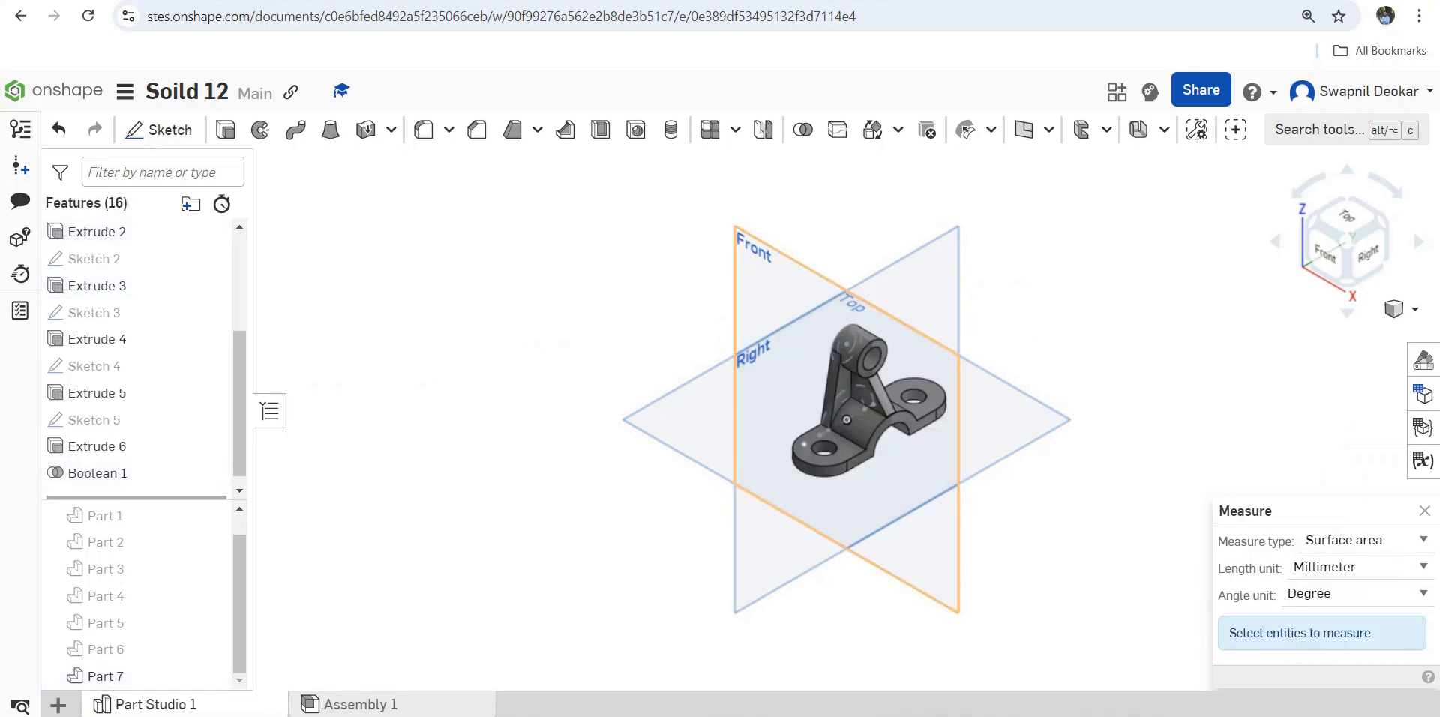
Create a drawing of Part 7 from the ANSI_A_MM.dwt template with four views.
left_click(120, 676)
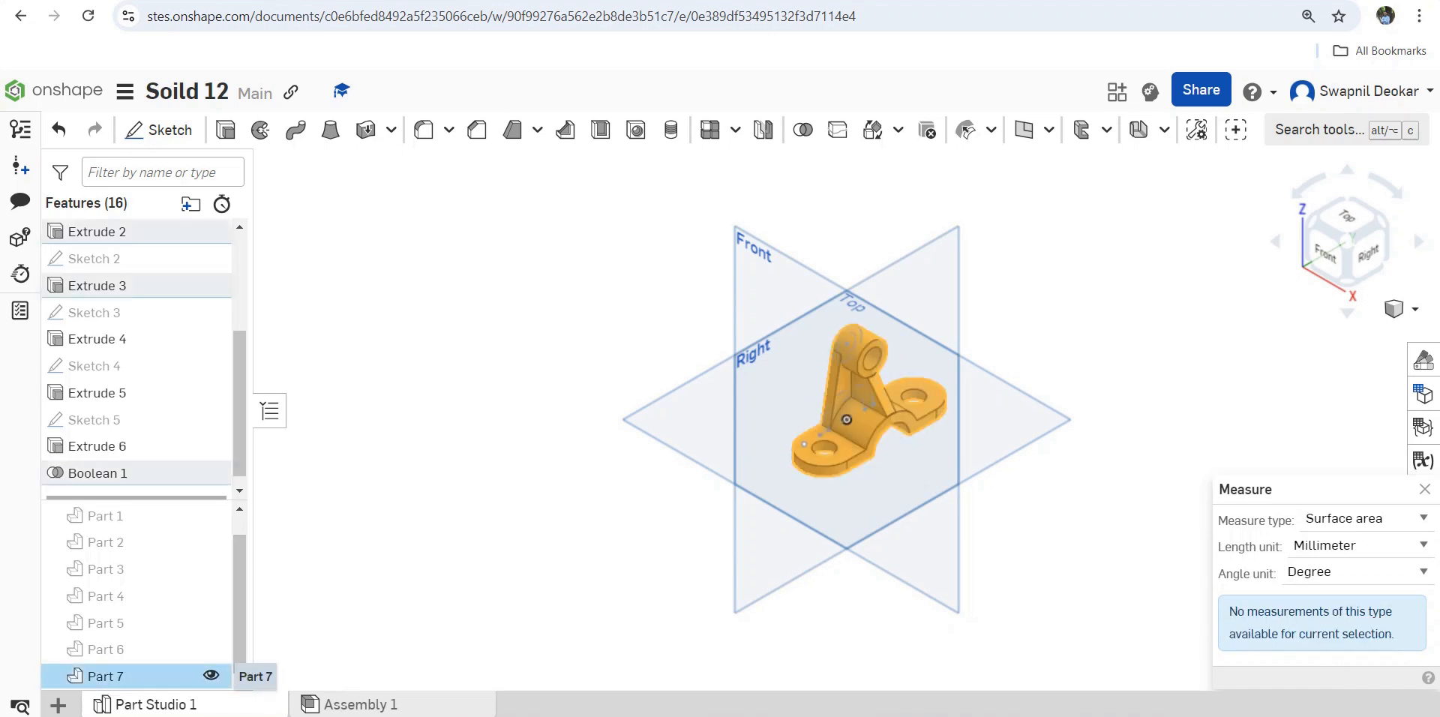
right_click(146, 676)
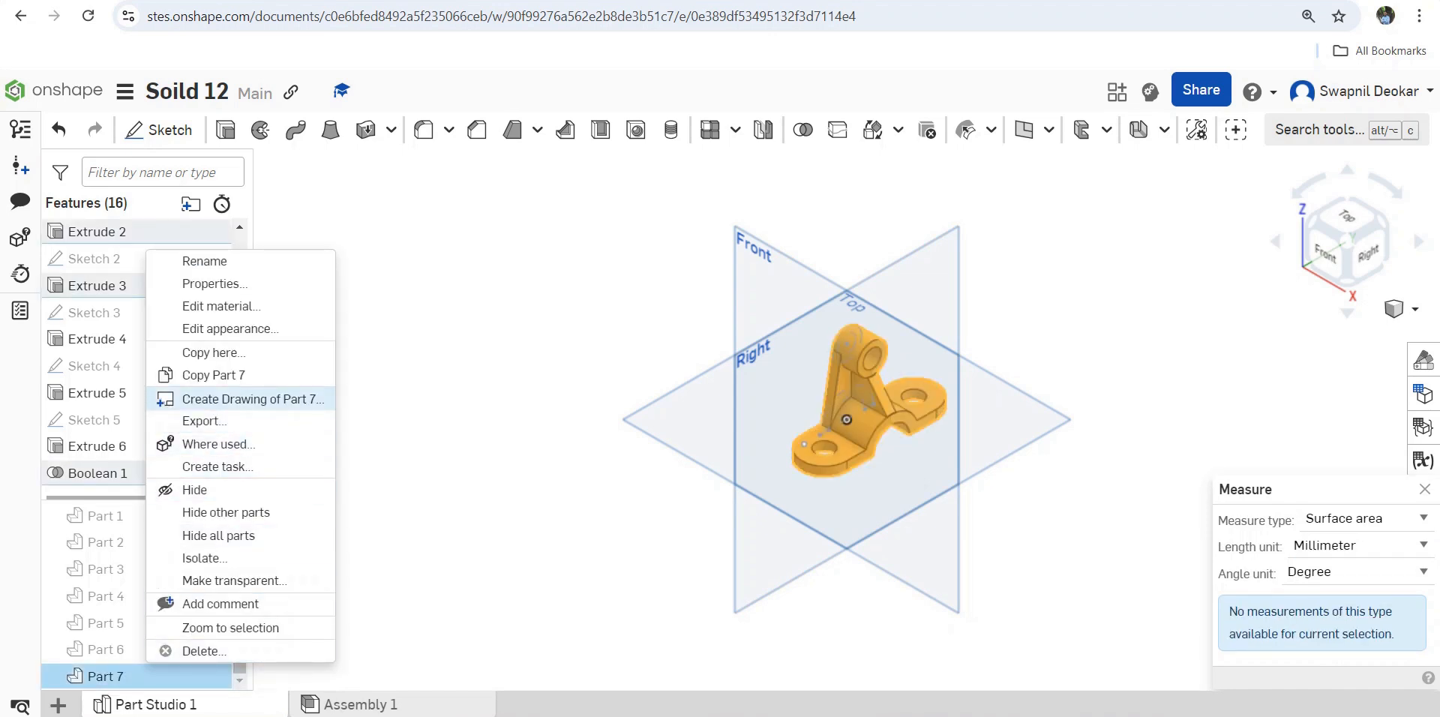
left_click(167, 401)
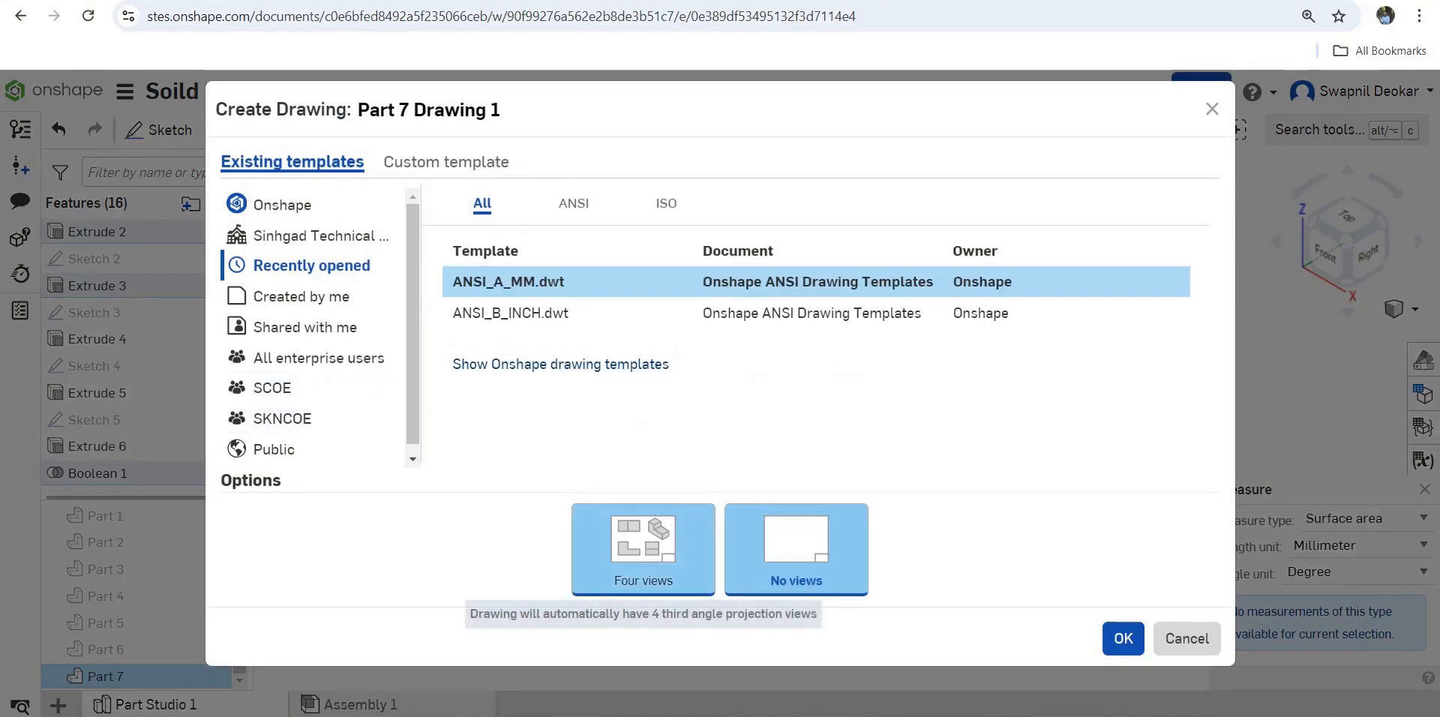
left_click(643, 551)
left_click(1124, 638)
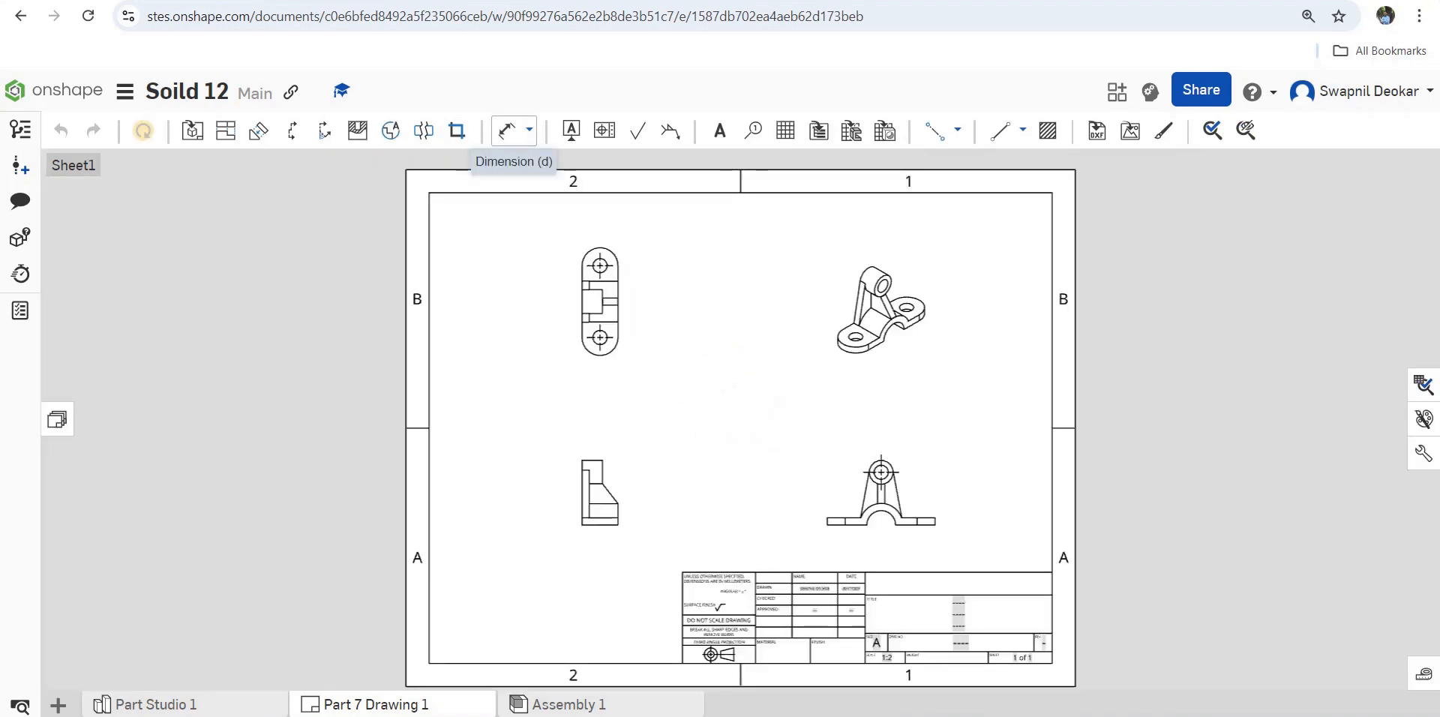
Dimension the upper ring's hole diameter and outer radius in the drawing view that shows the ring face-on.
left_click(507, 130)
scroll(896, 520, "up", 5)
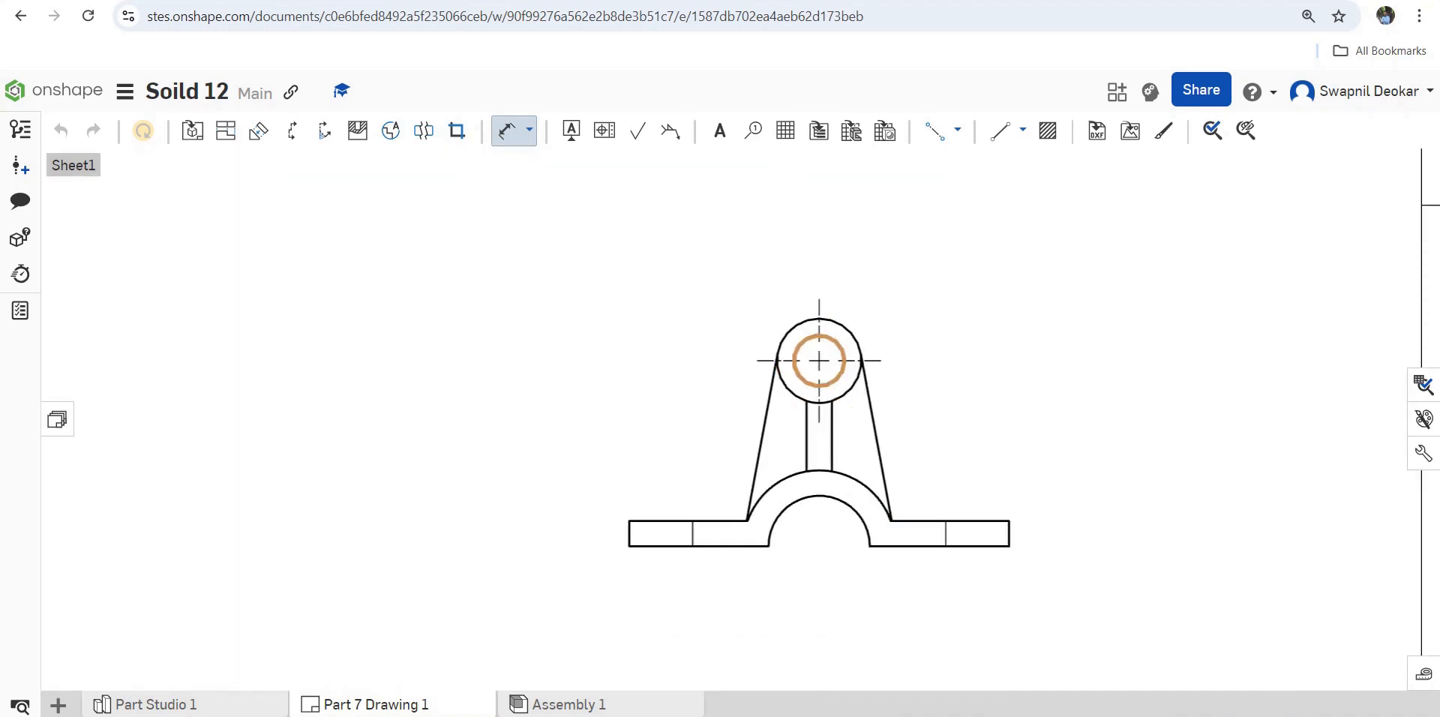
left_click(841, 347)
left_click(1022, 289)
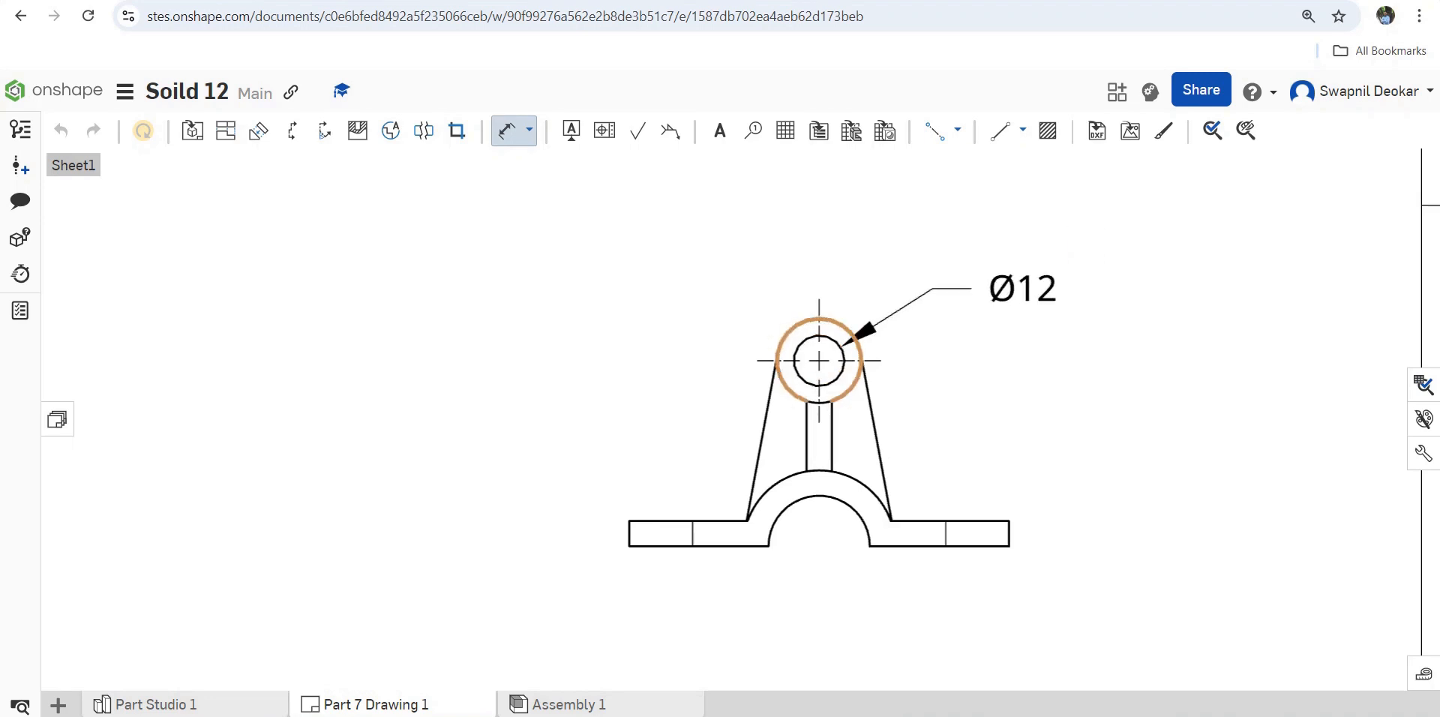
left_click(848, 330)
left_click(988, 253)
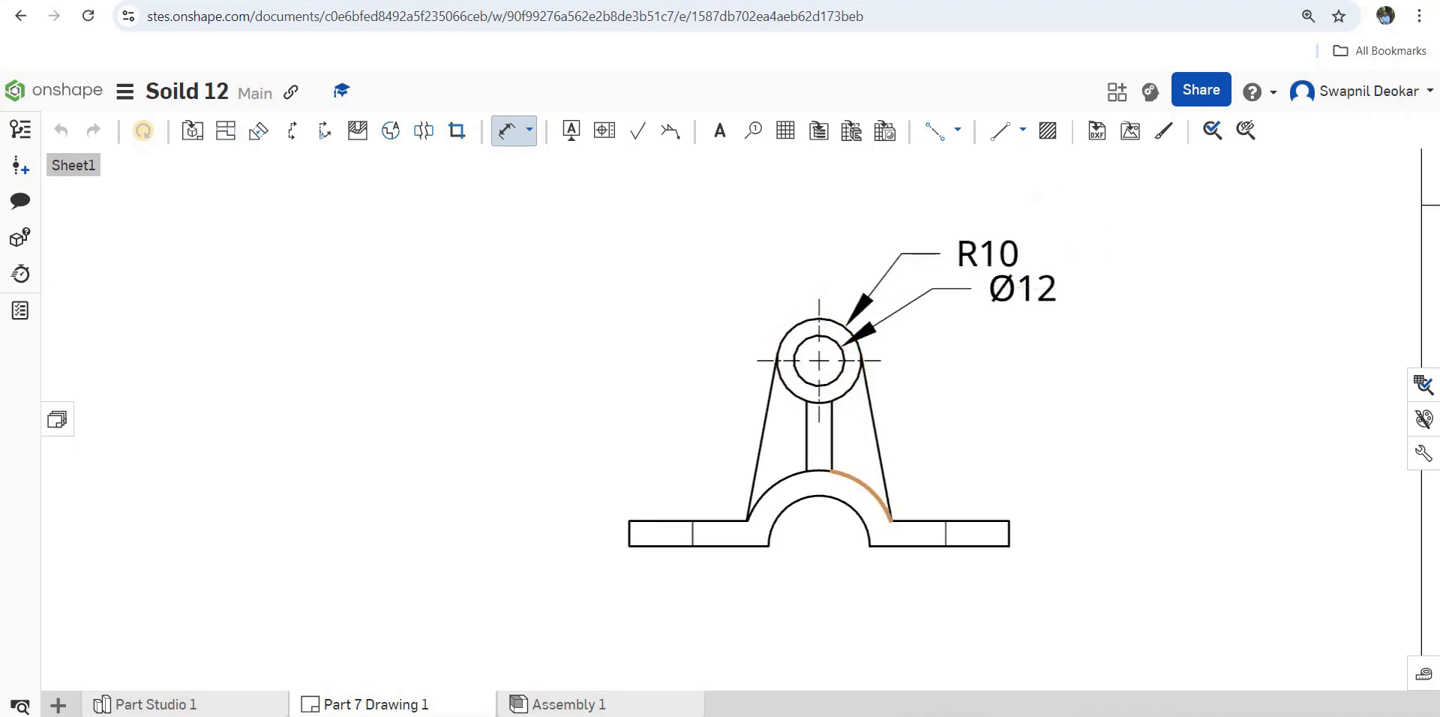
Dimension the outer and inner radii of the base arch in the same view.
left_click(874, 484)
left_click(1043, 410)
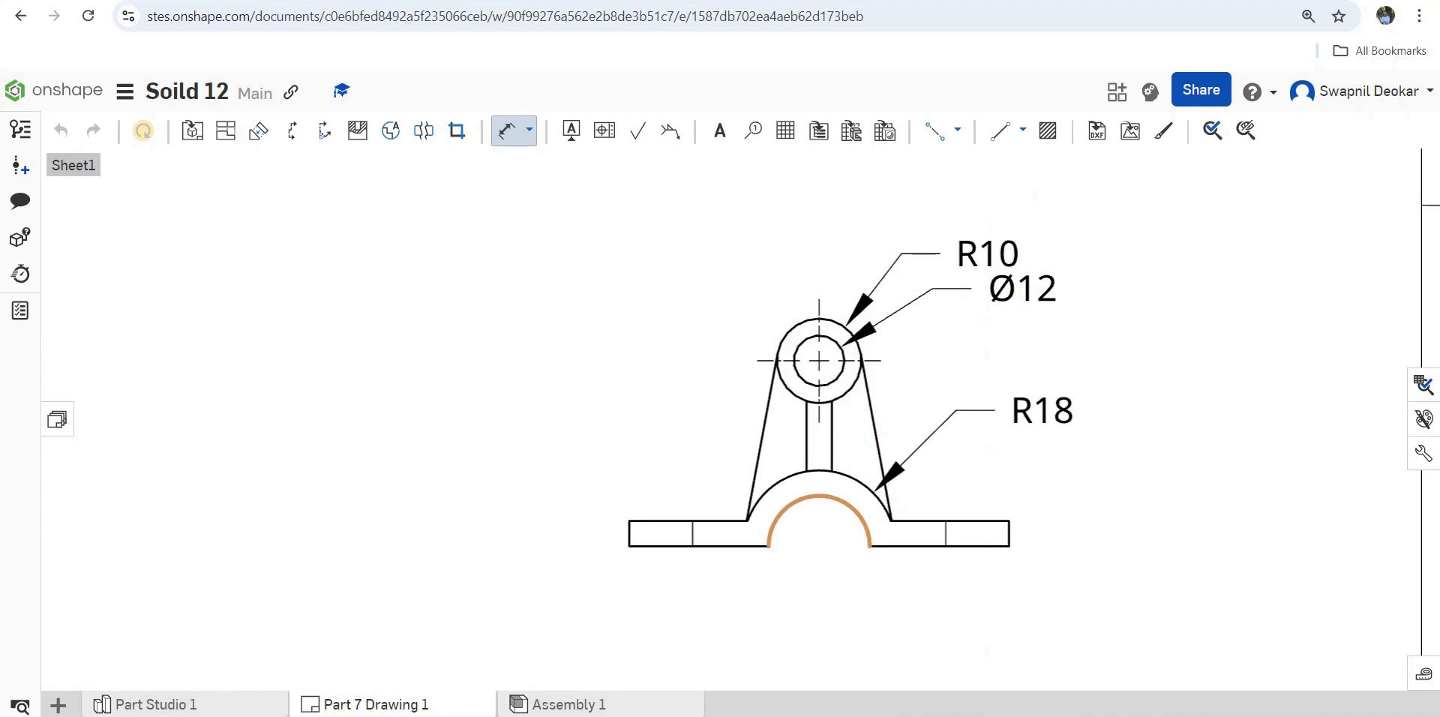
left_click(852, 501)
left_click(998, 403)
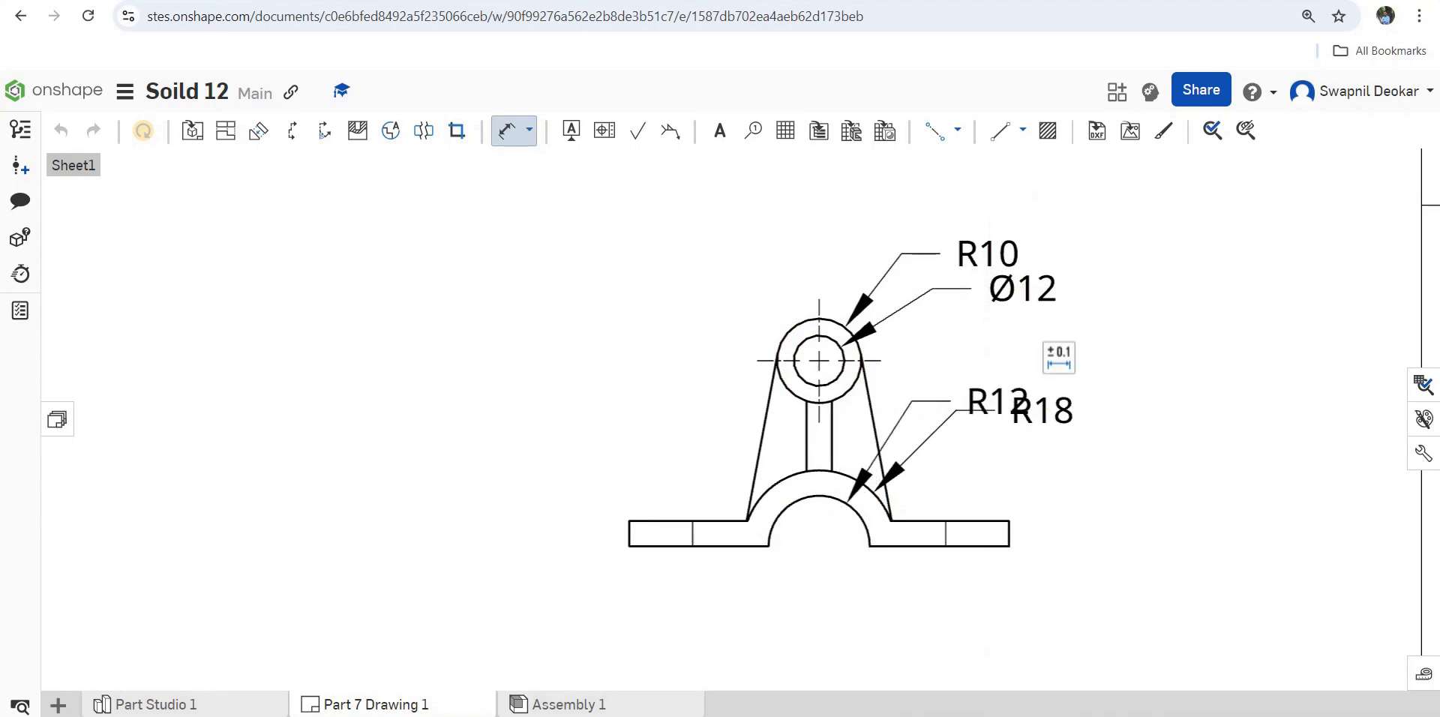
Dimension the base lug's thickness and the width of the central rib between its two vertical edges.
left_click(978, 520)
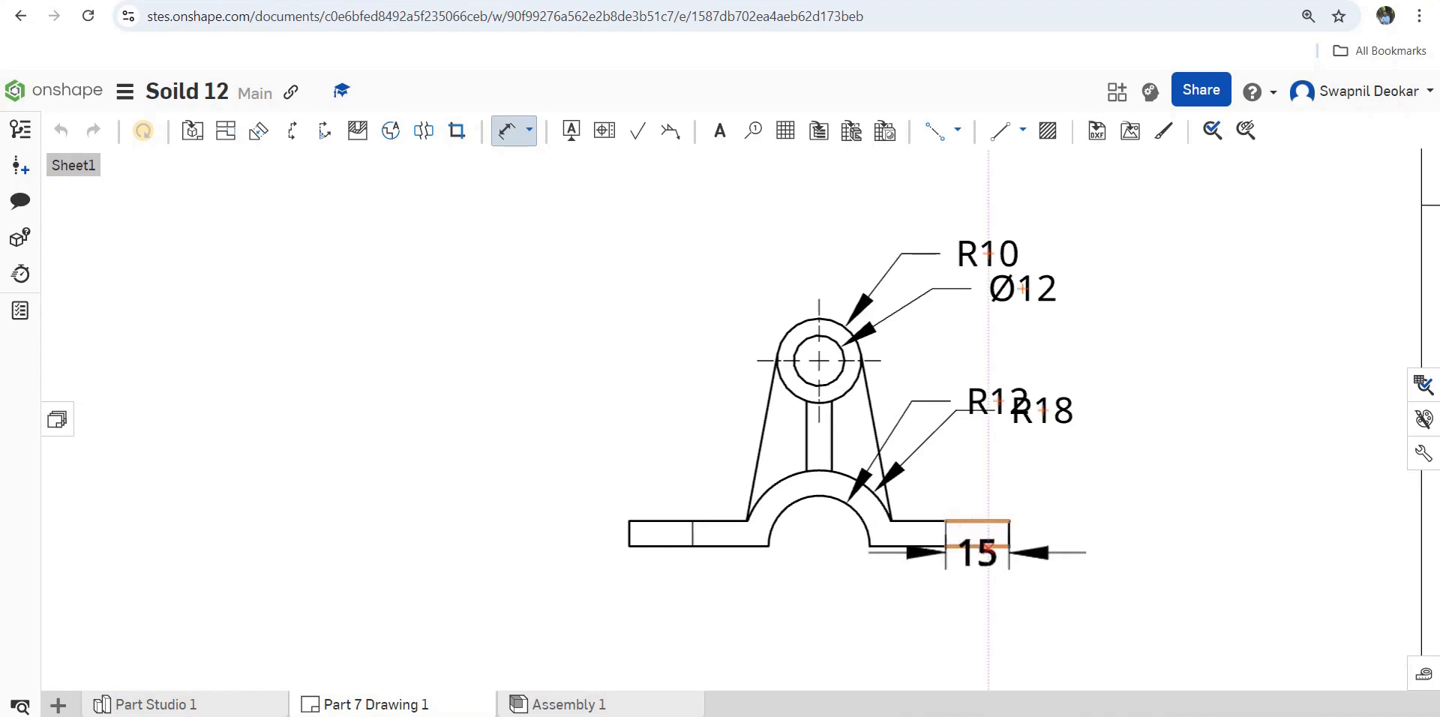
left_click(988, 546)
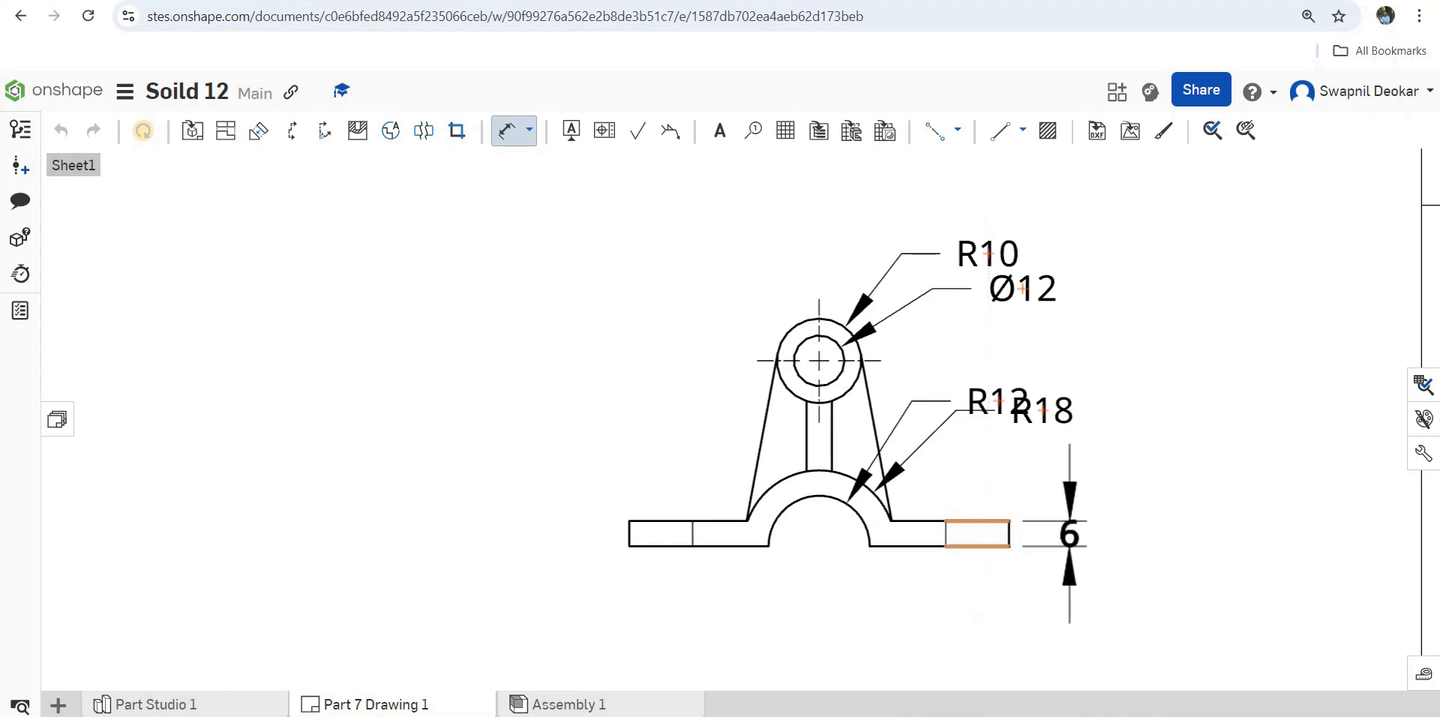
left_click(1073, 535)
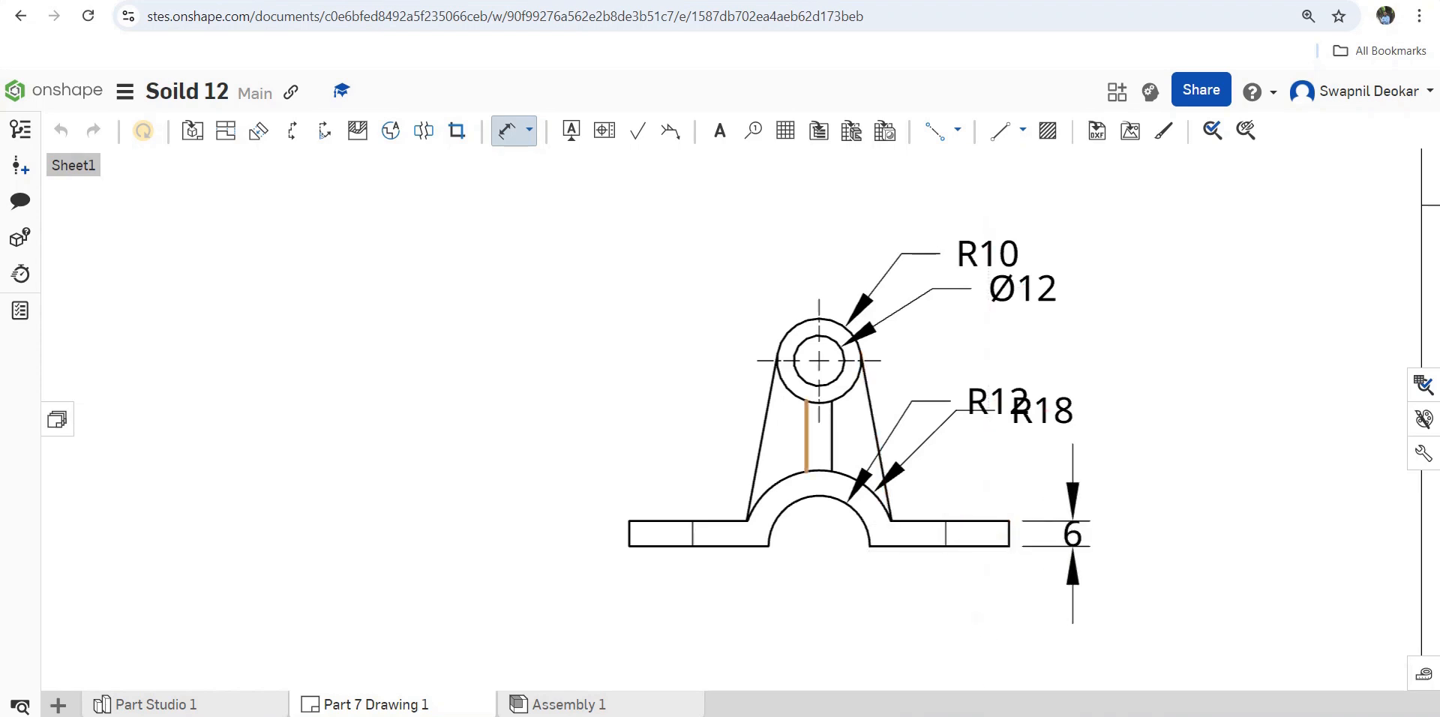
left_click(807, 435)
left_click(832, 436)
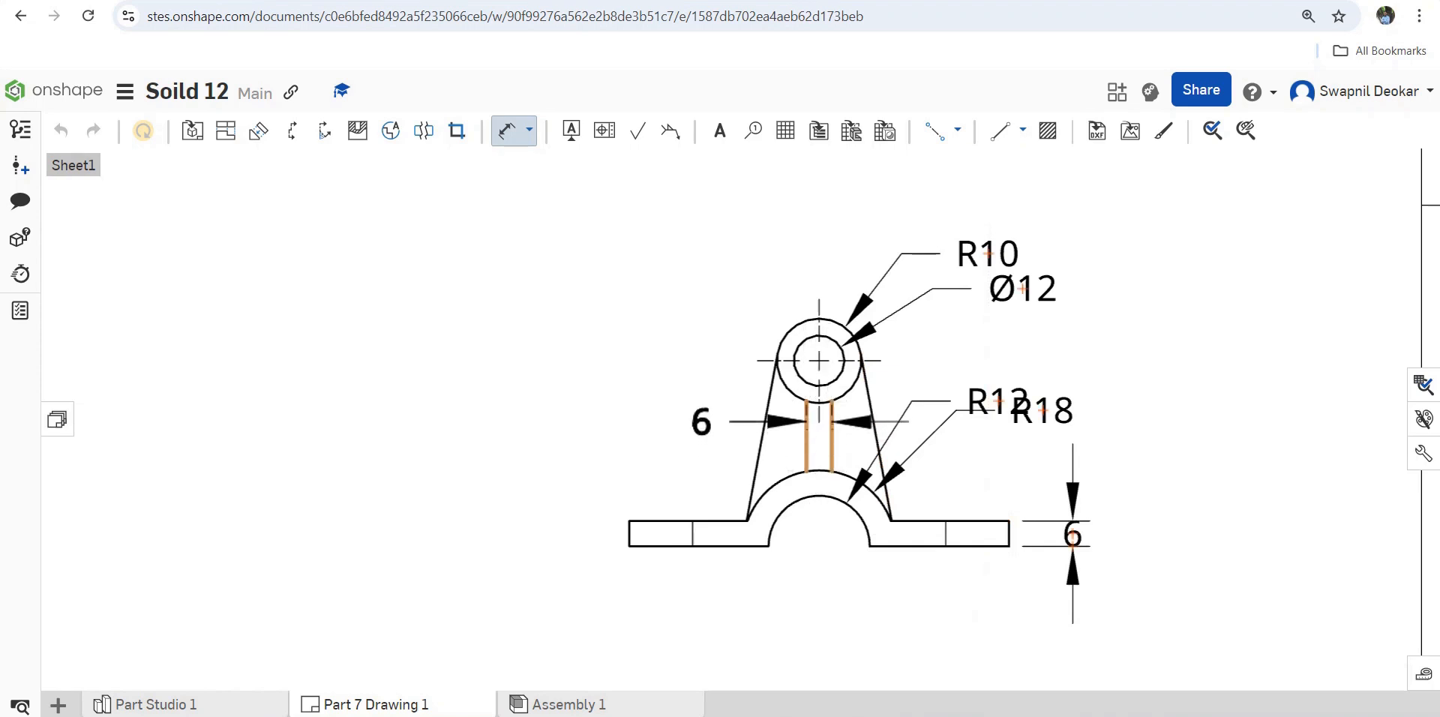
left_click(654, 424)
Dimension the upper ring's depth along its top edge in the side profile view.
key("f")
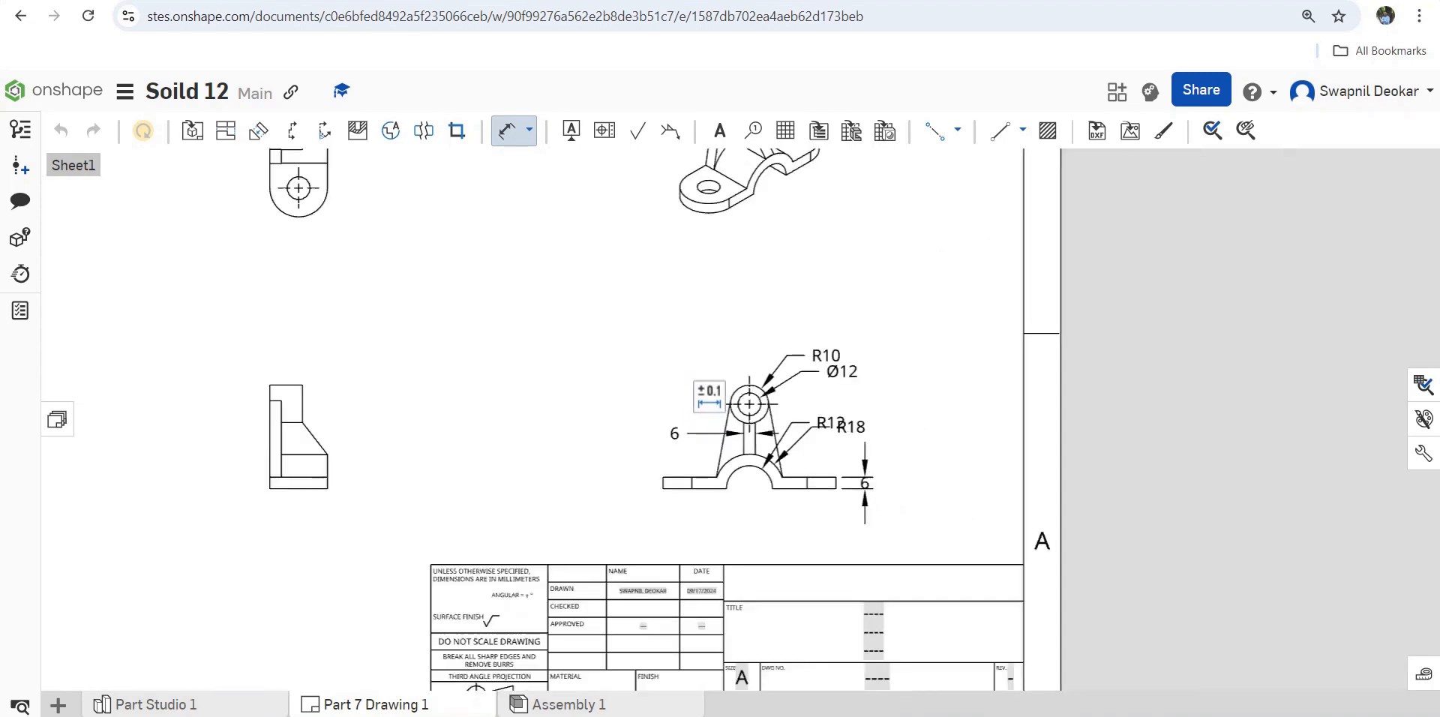
scroll(499, 432, "up", 8)
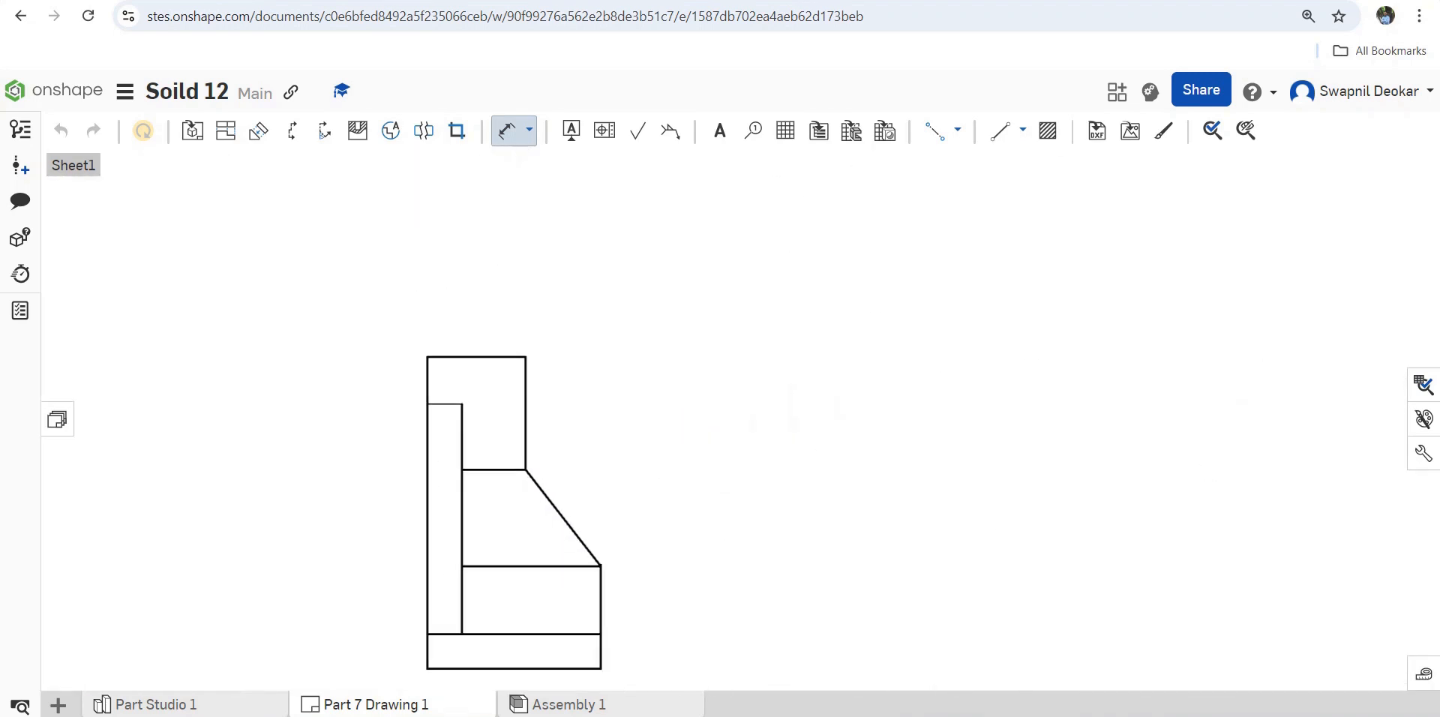
left_click(477, 357)
left_click(477, 301)
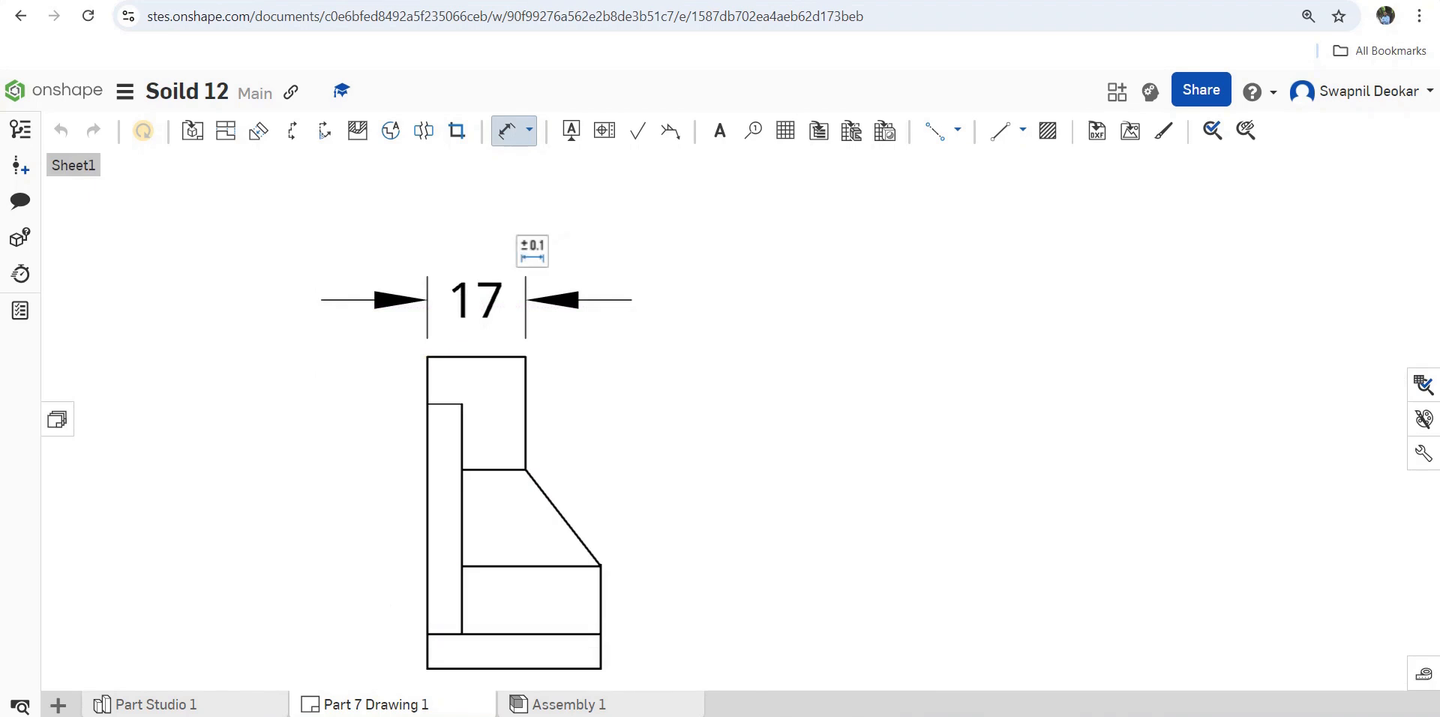
Dimension the upright plate's thickness between its two long vertical edges in the side profile view, and delete the stray edge-length dimension.
left_click(462, 420)
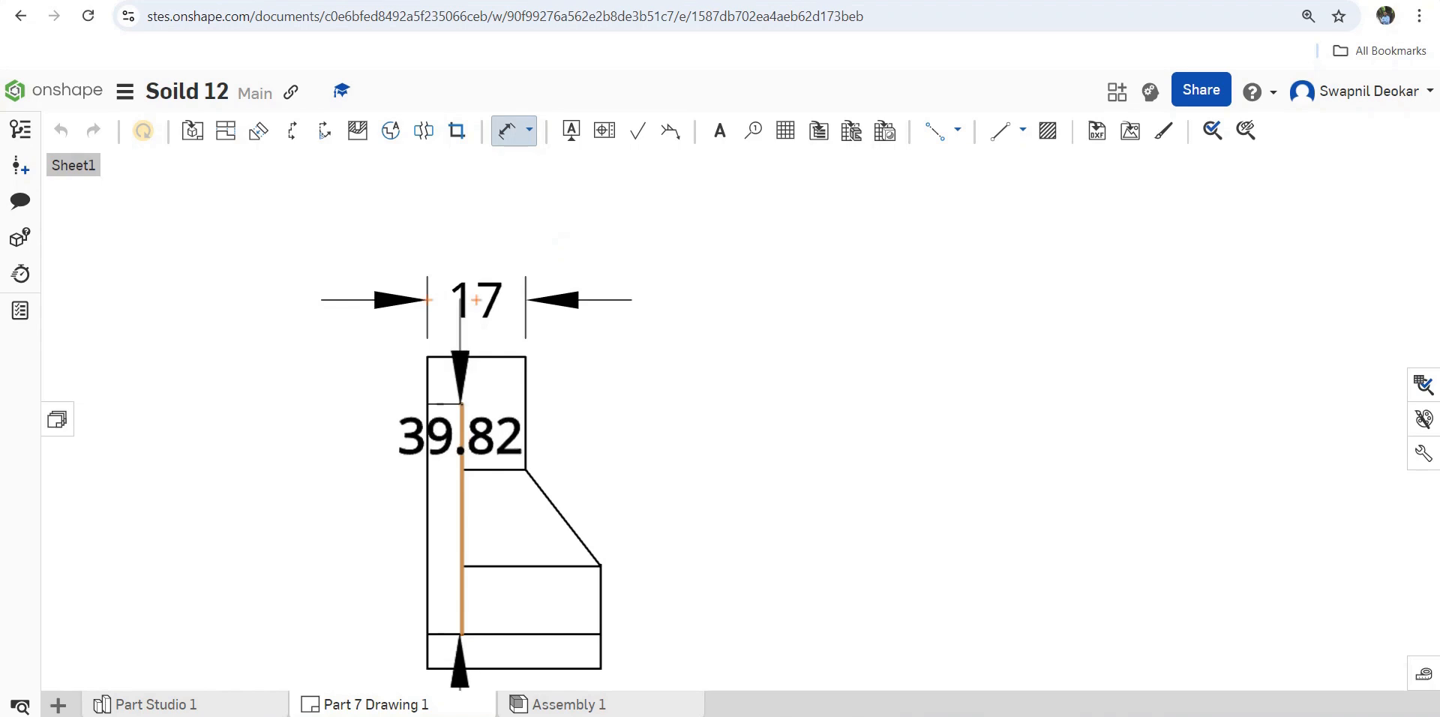
left_click(437, 459)
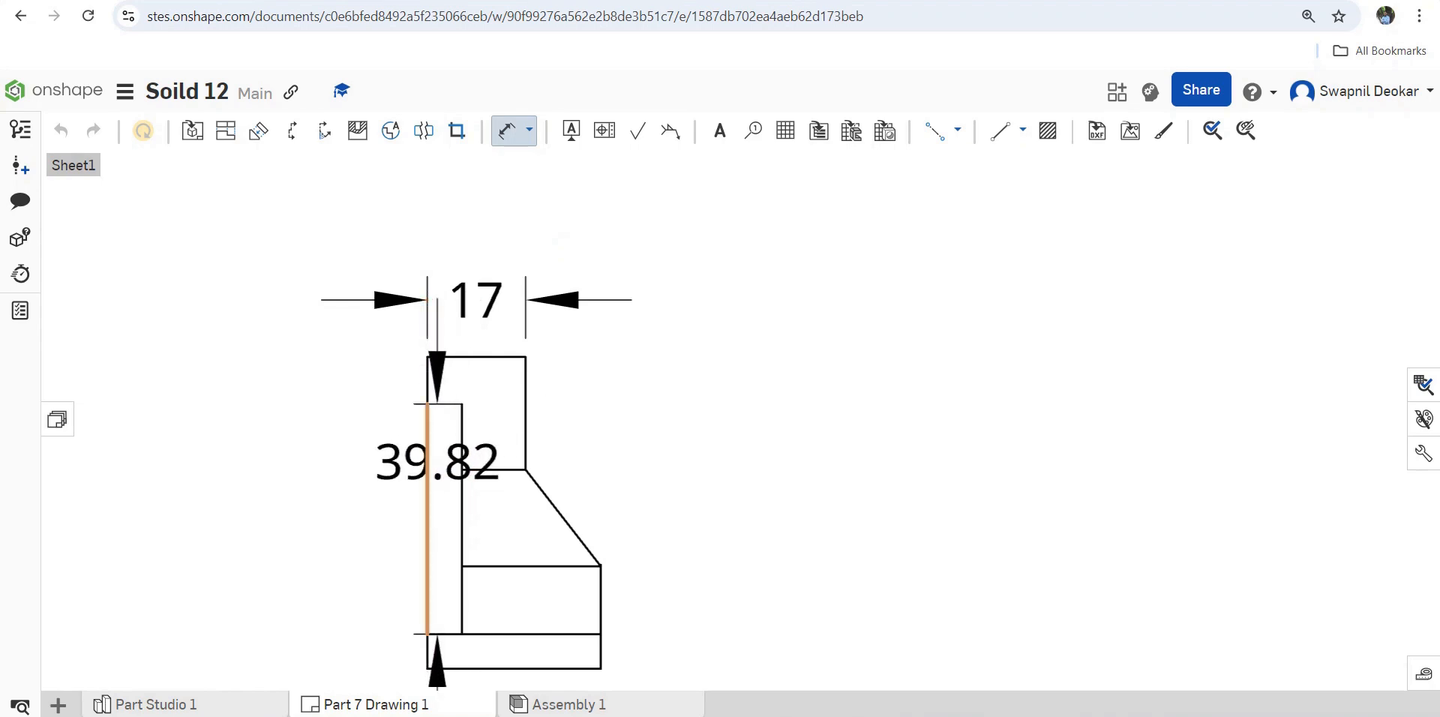
left_click(428, 516)
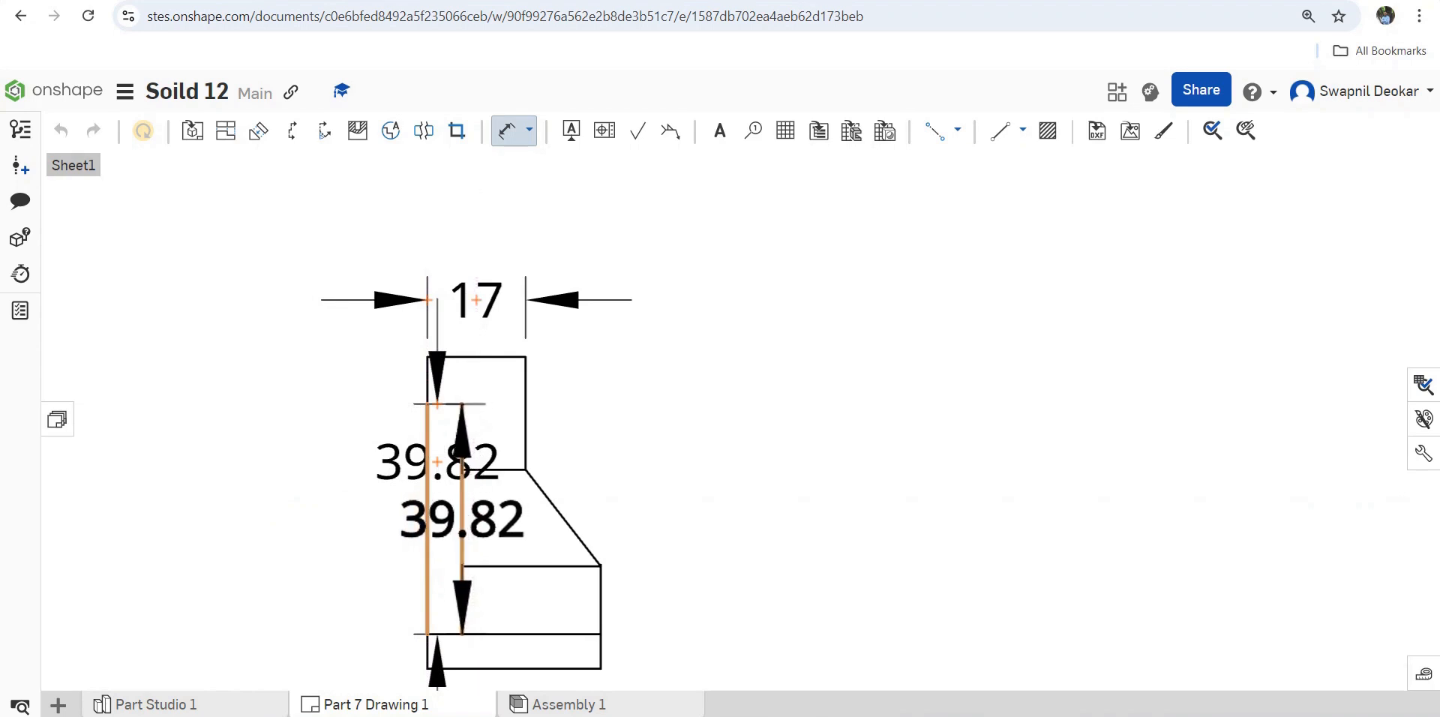
left_click(462, 519)
left_click(284, 533)
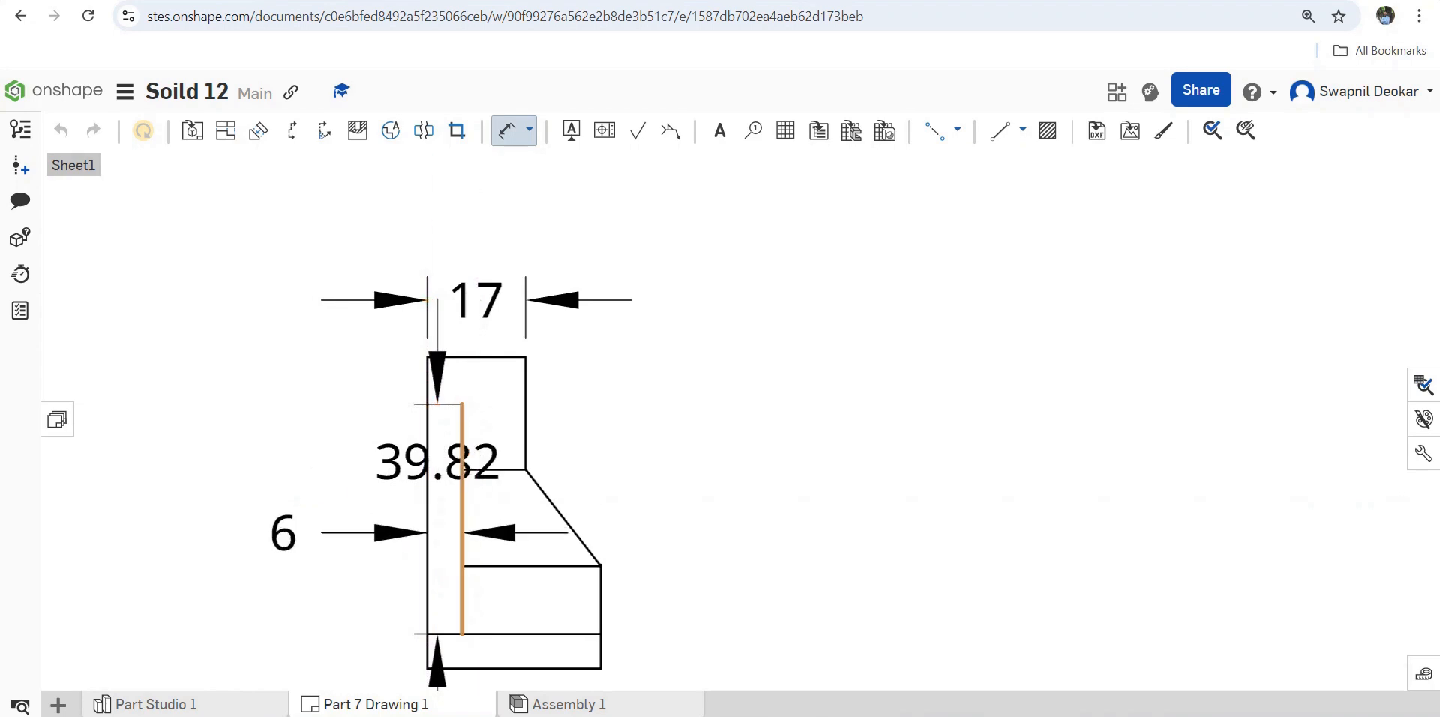
key("Escape")
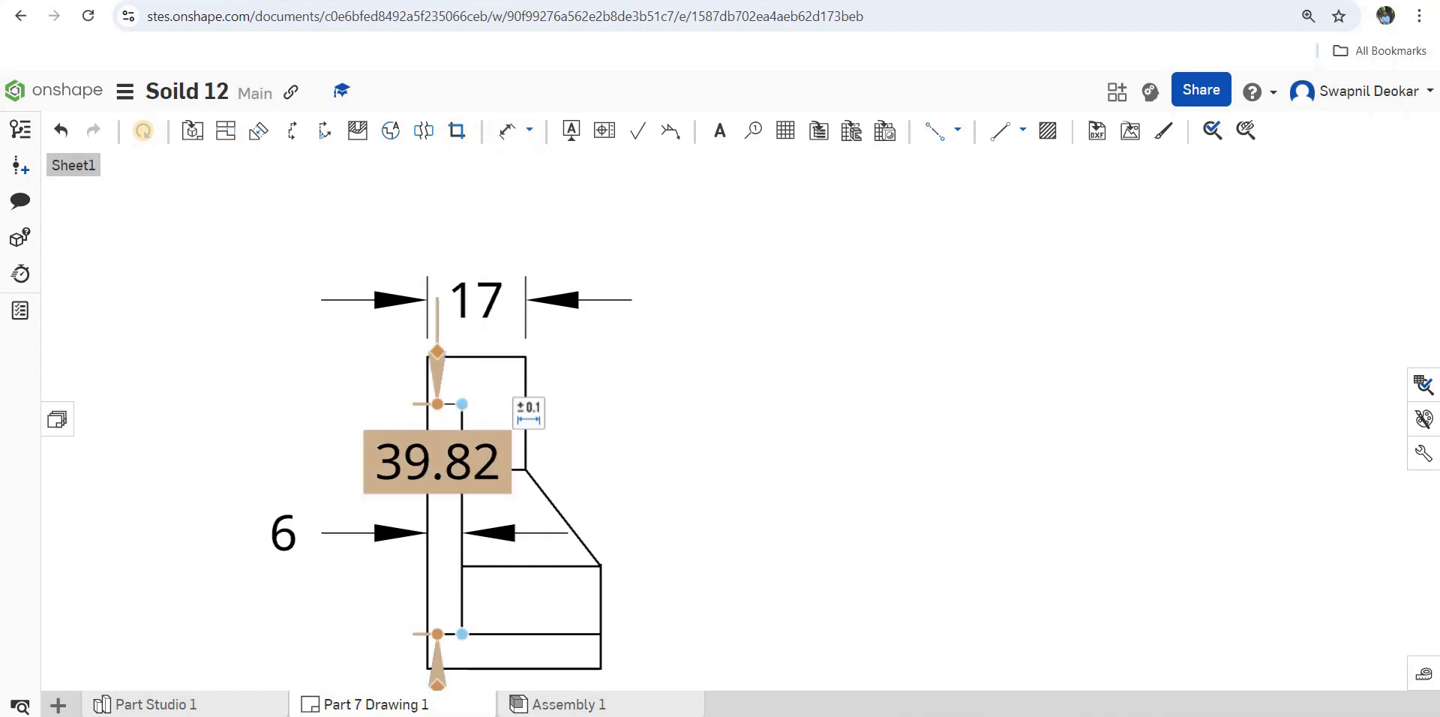
key("Delete")
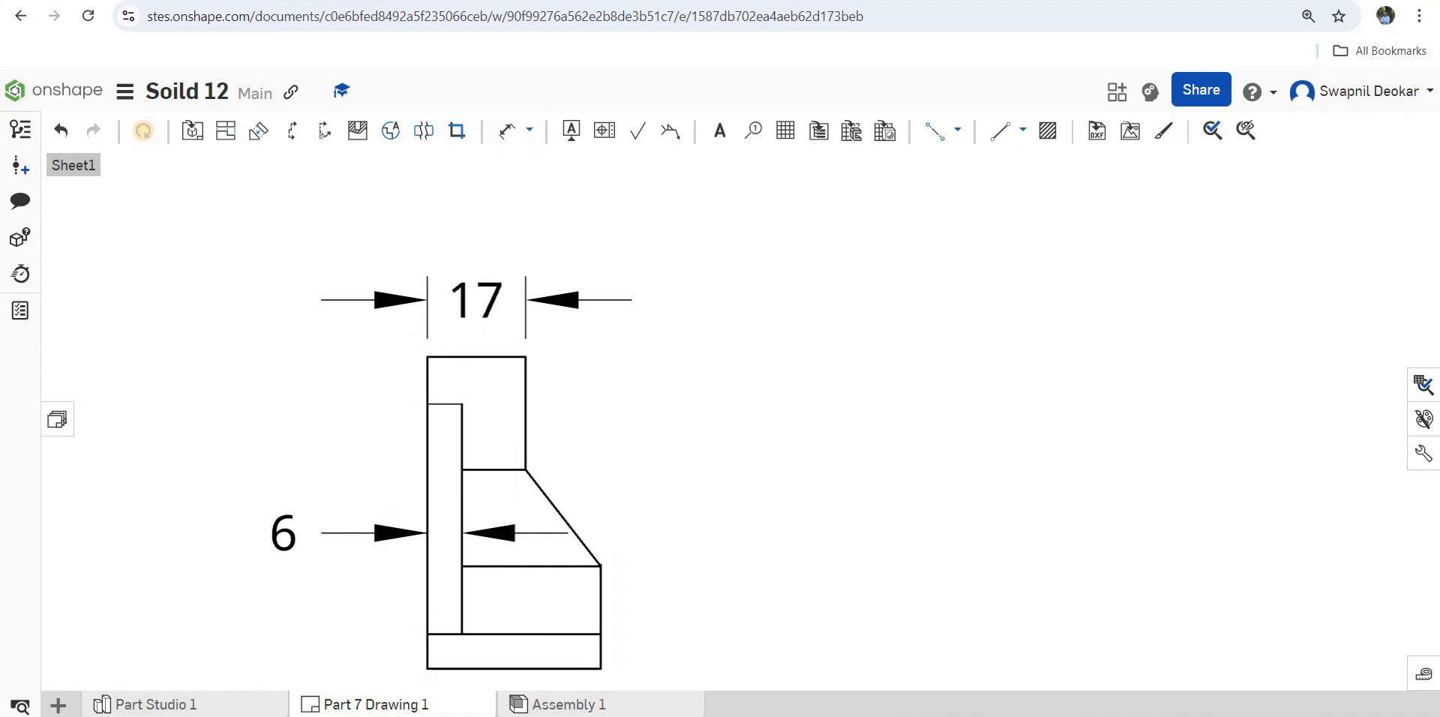
Dimension the lower lug hole's diameter and the rounded lug end's radius in the plan view.
key("f")
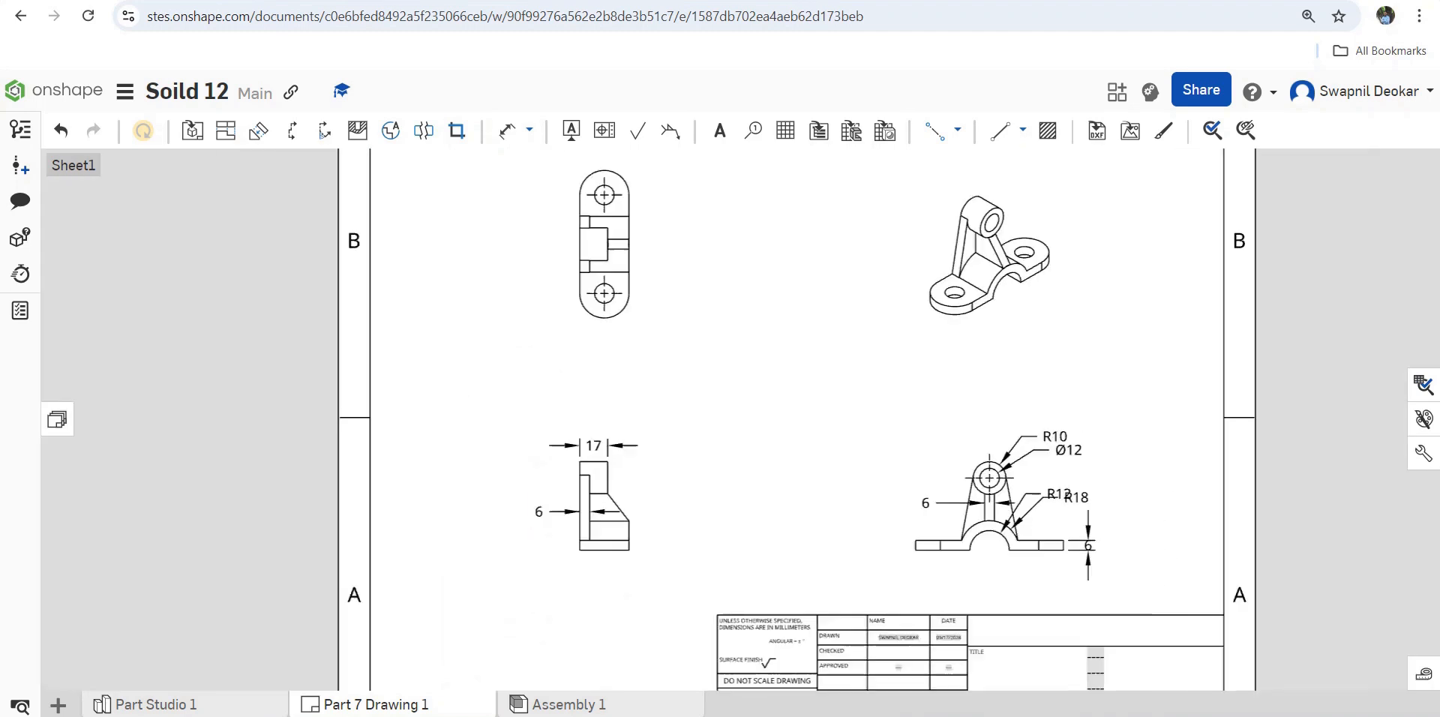
scroll(611, 231, "up", 3)
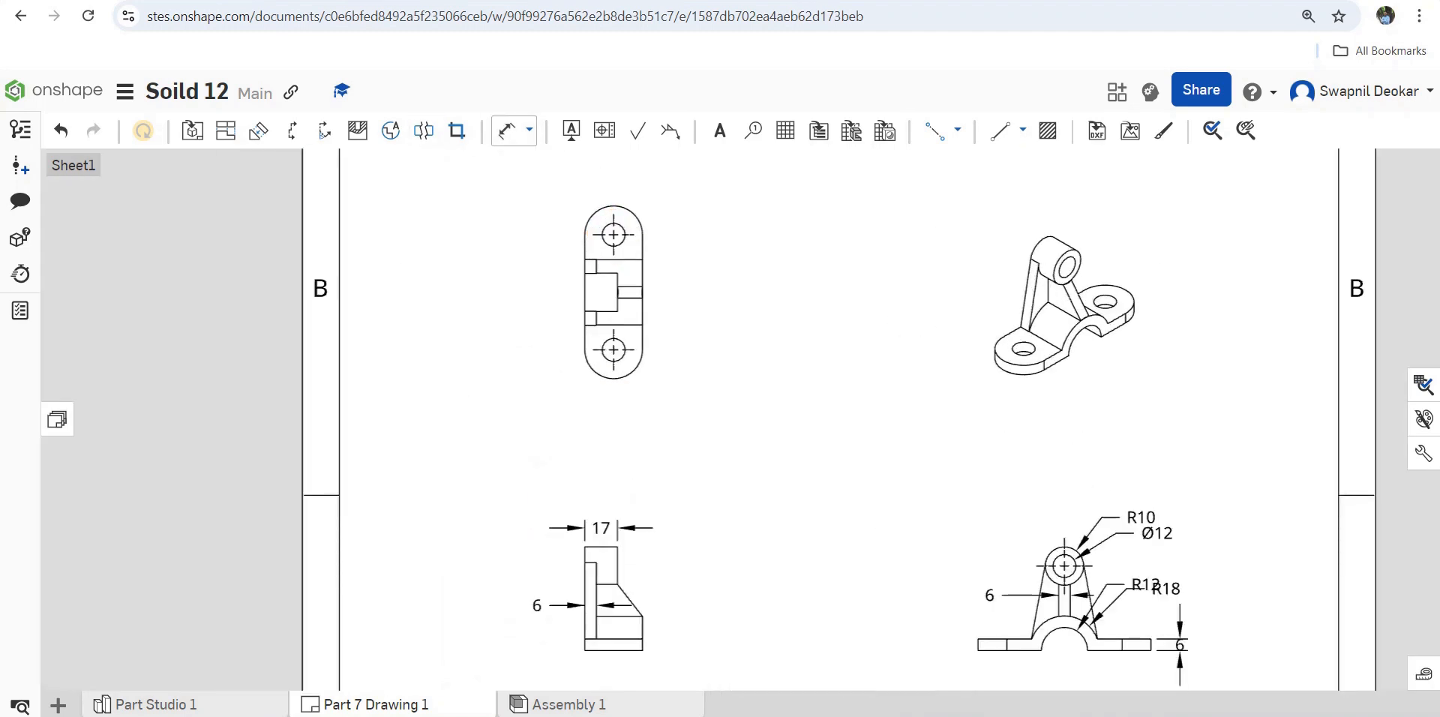
left_click(507, 132)
scroll(642, 325, "up", 2)
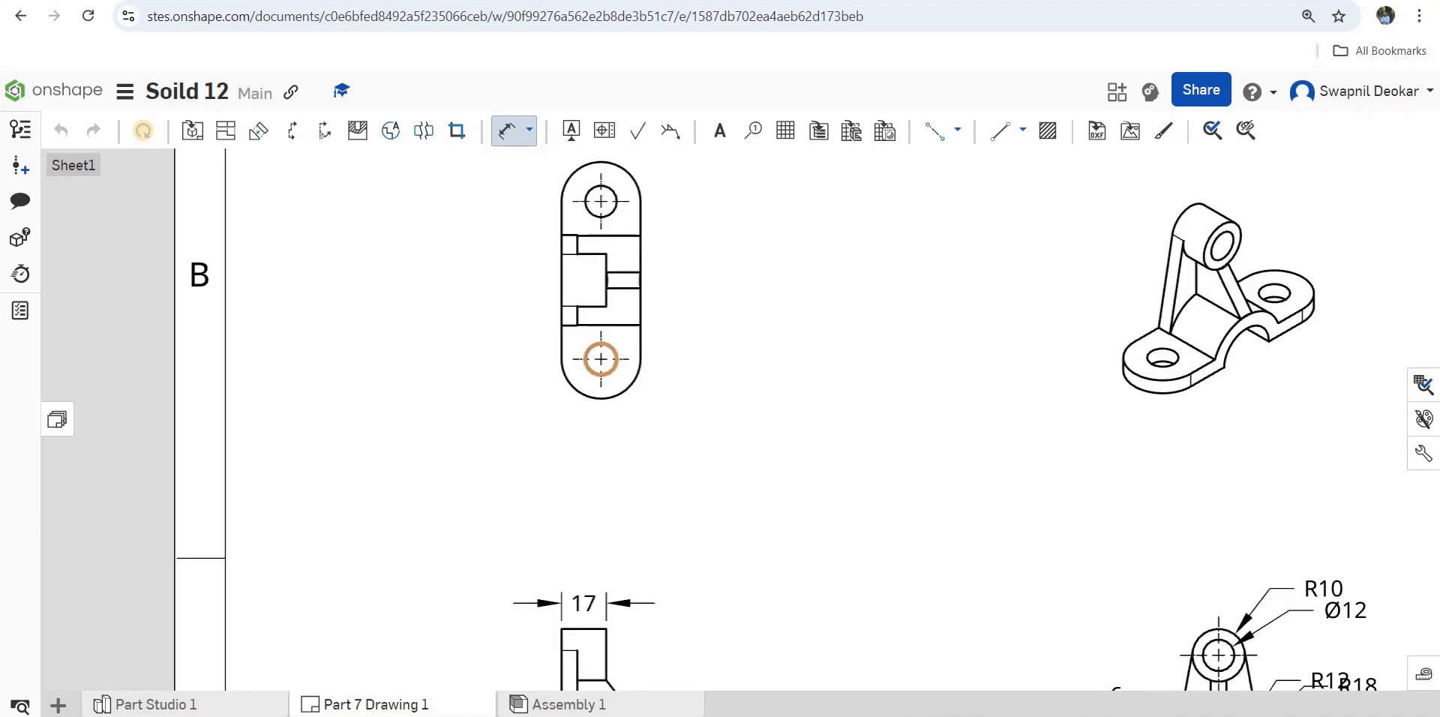
left_click(613, 352)
left_click(729, 439)
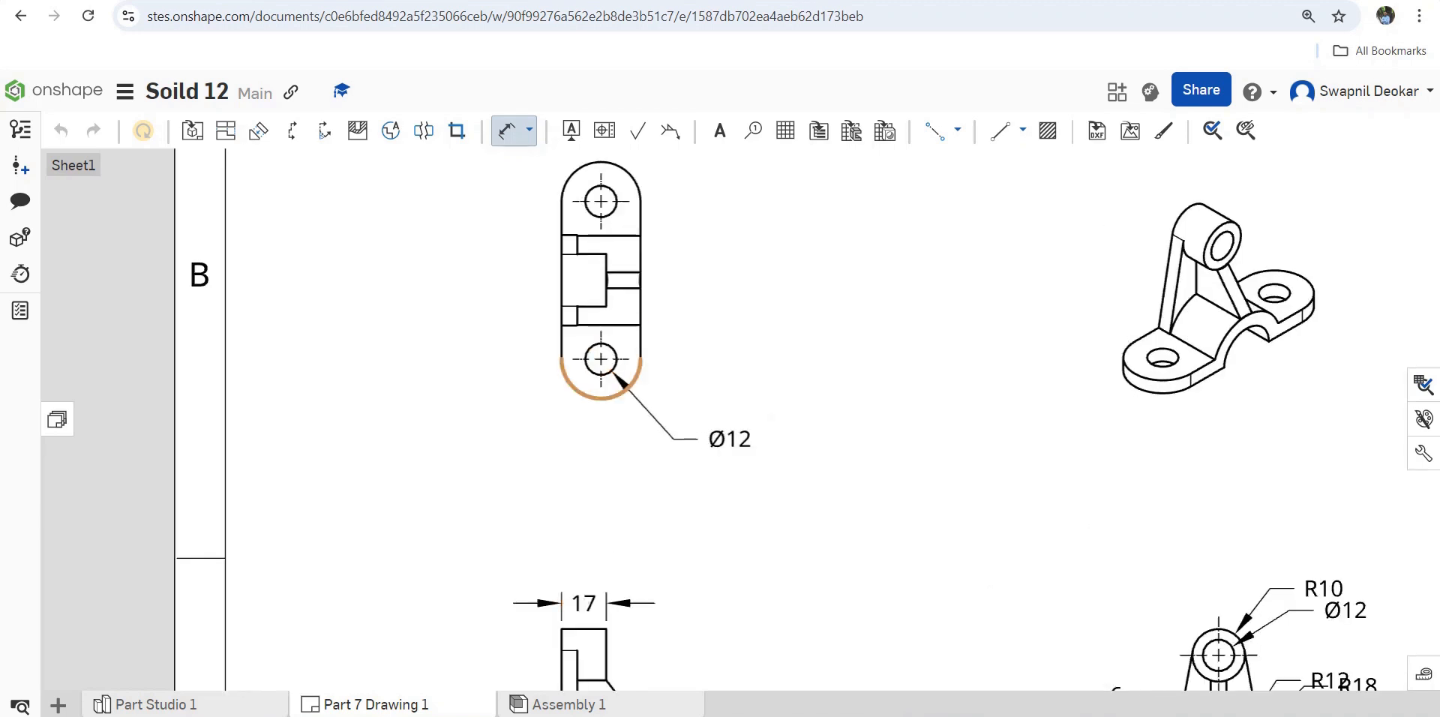
left_click(457, 438)
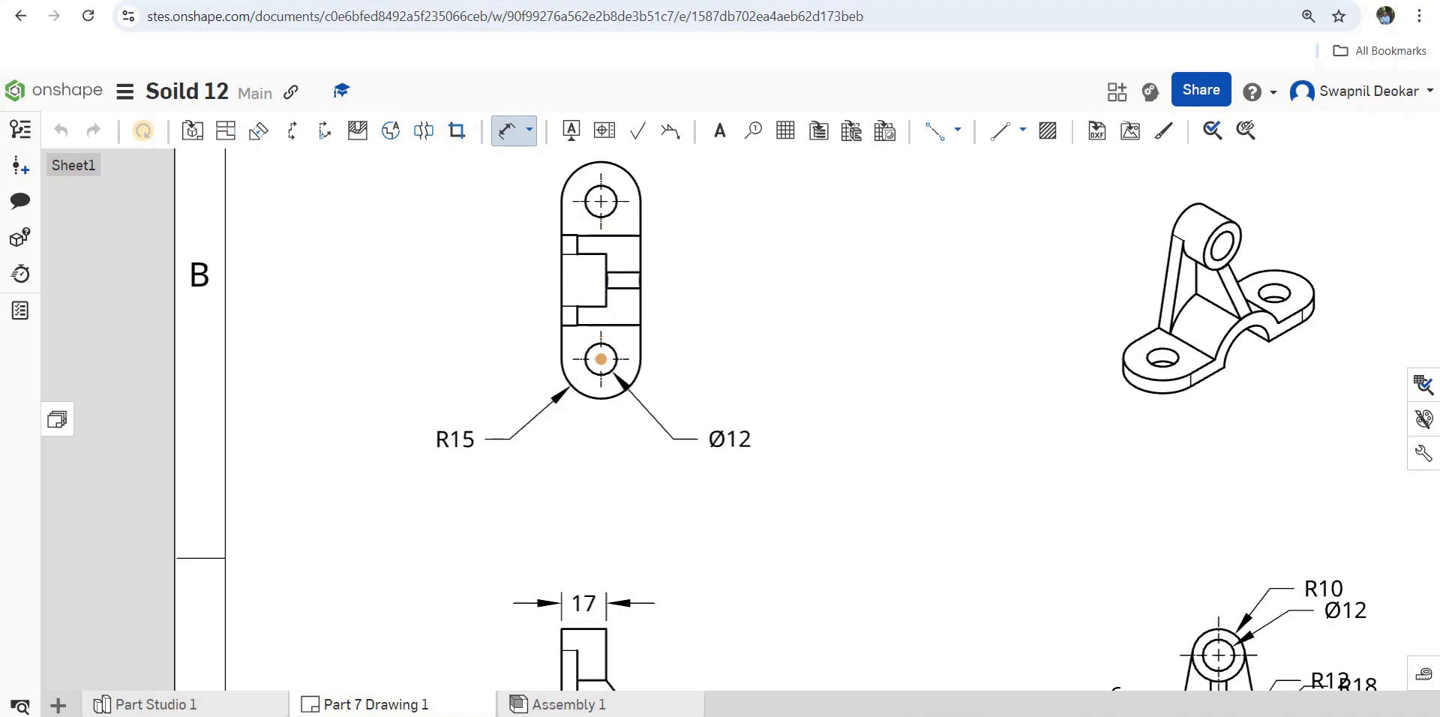
Dimension the centre distance between the two lug holes and the width of the rib between its parallel edges in the plan view.
left_click(601, 201)
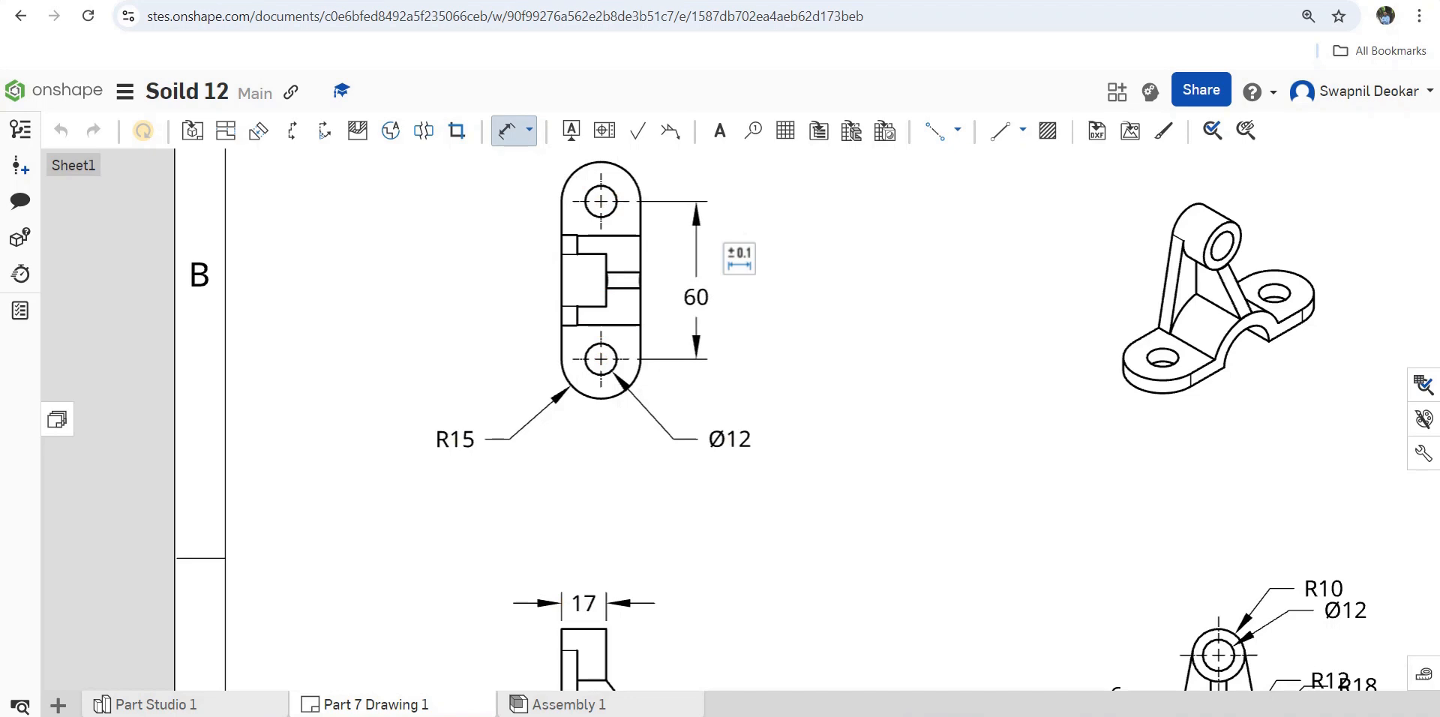
left_click(623, 287)
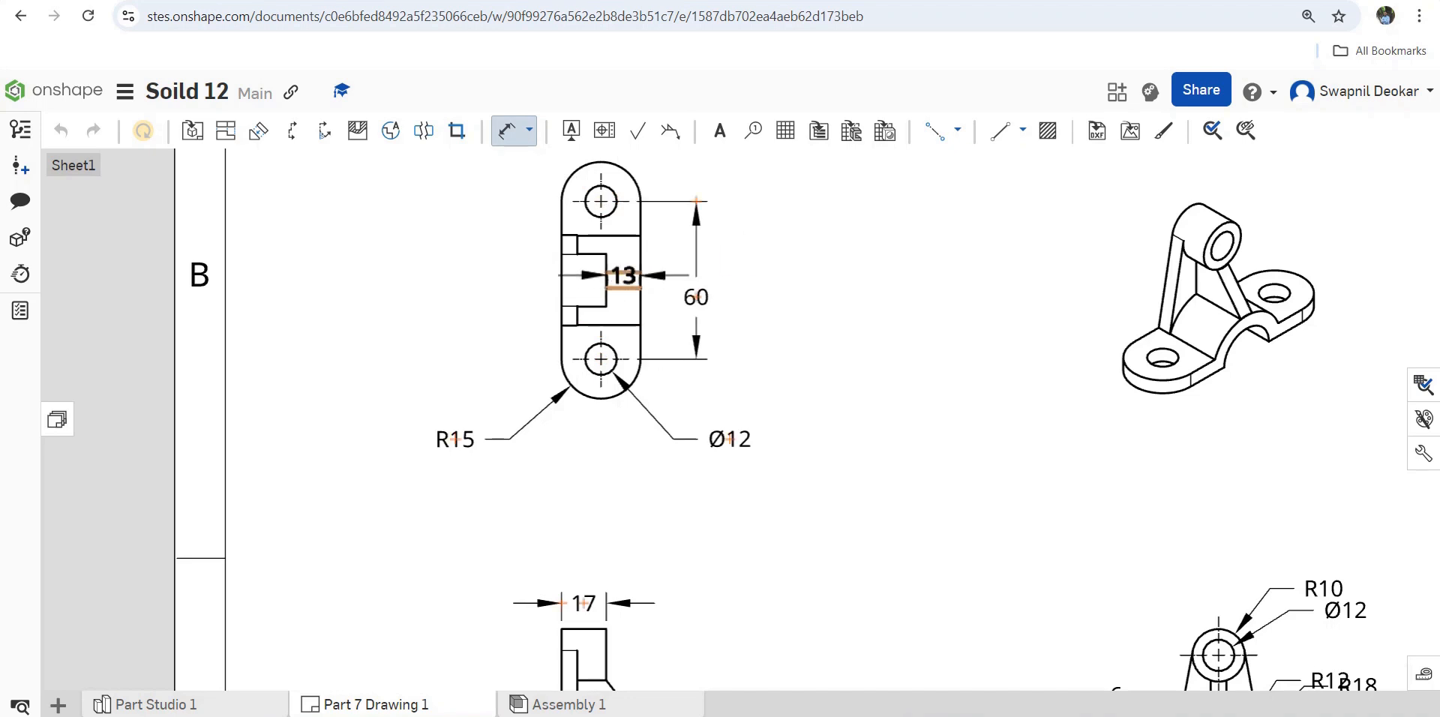
left_click(622, 271)
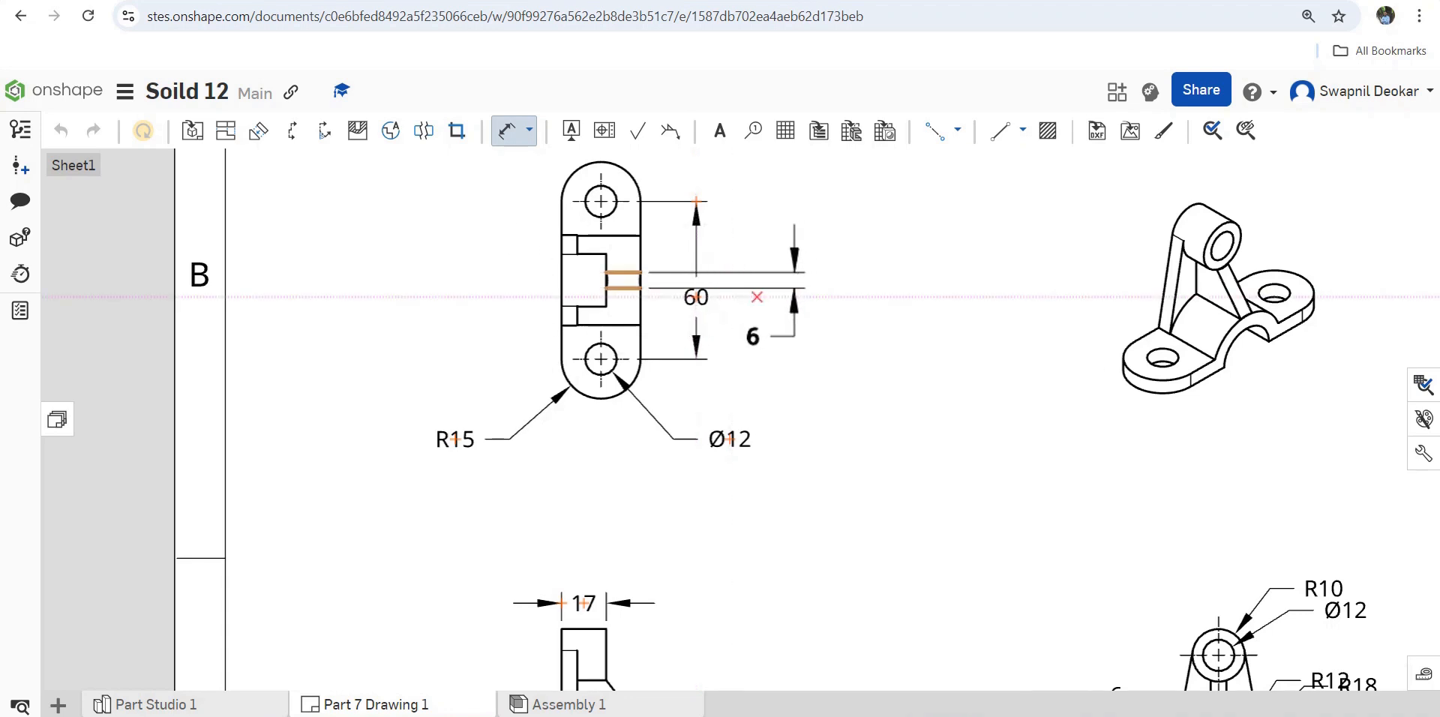
left_click(750, 297)
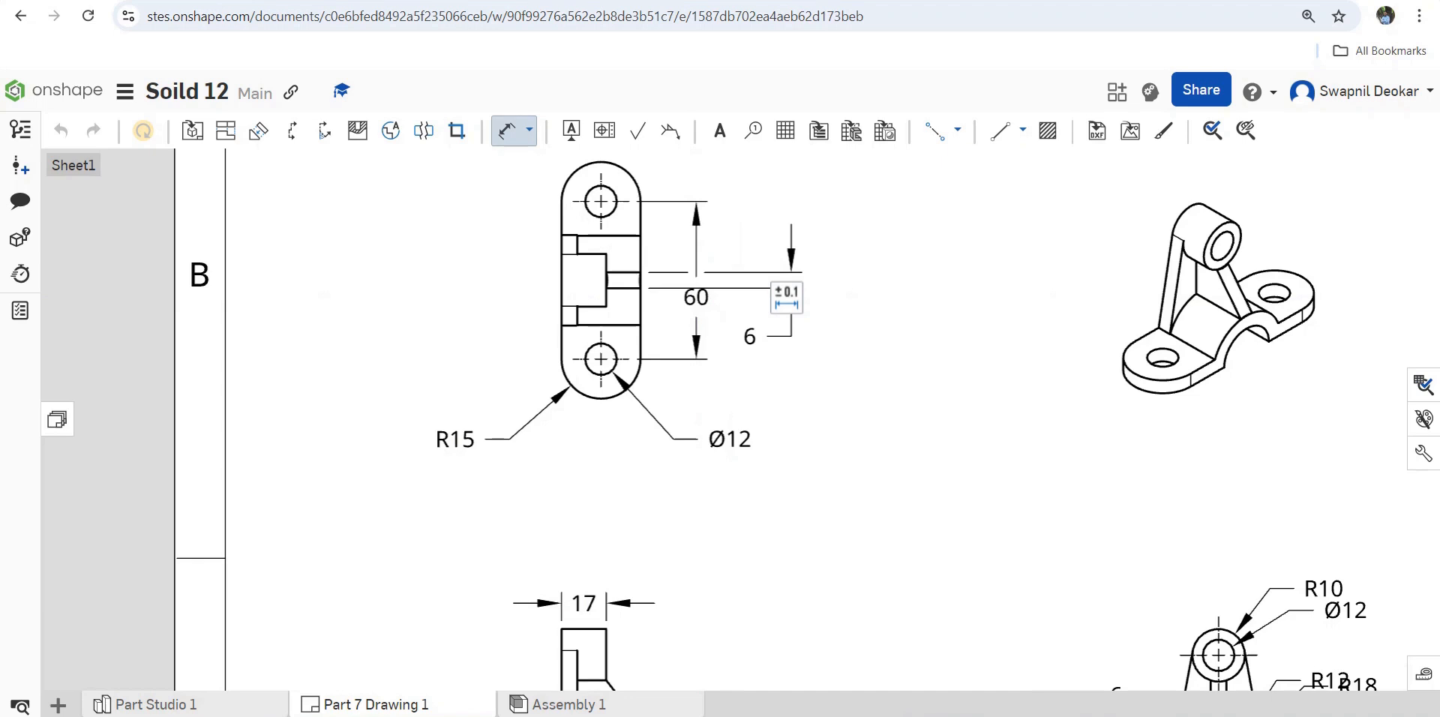
key("f")
scroll(666, 587, "up", 3)
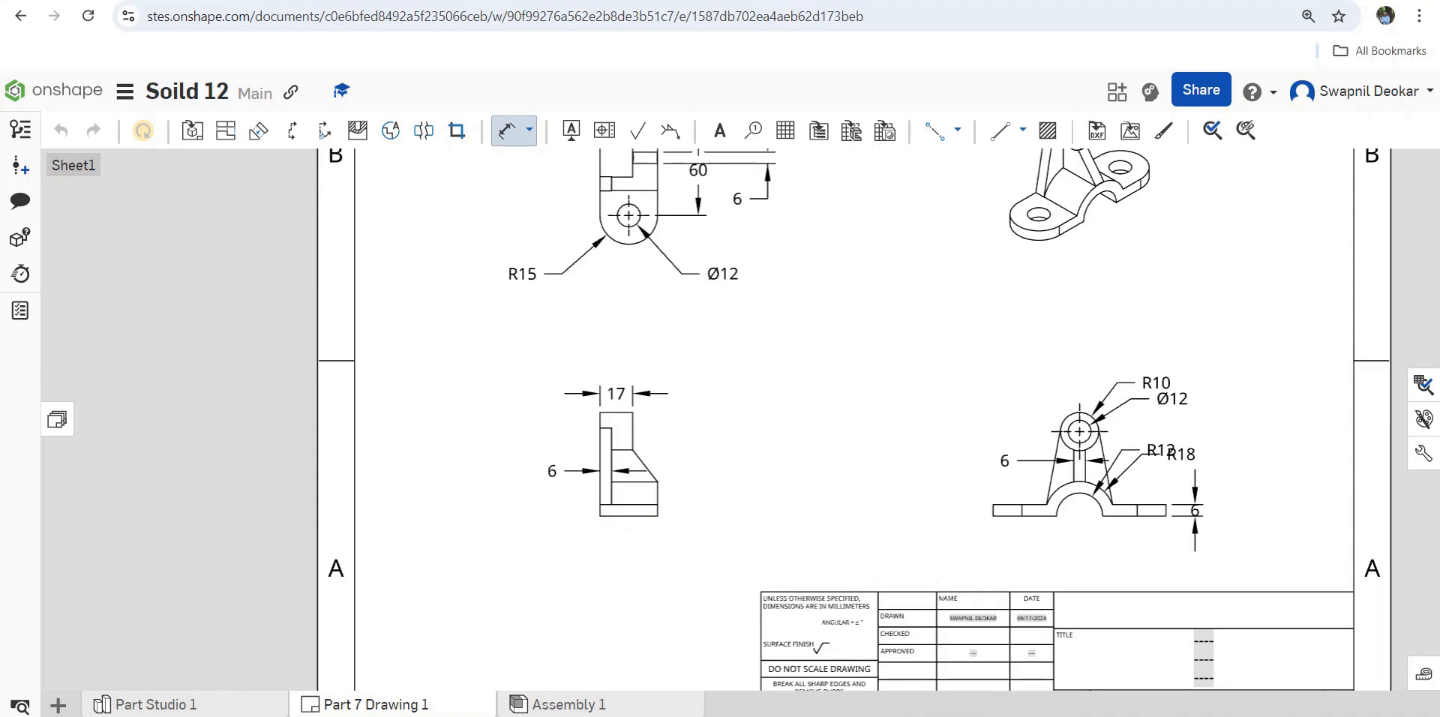
key("f")
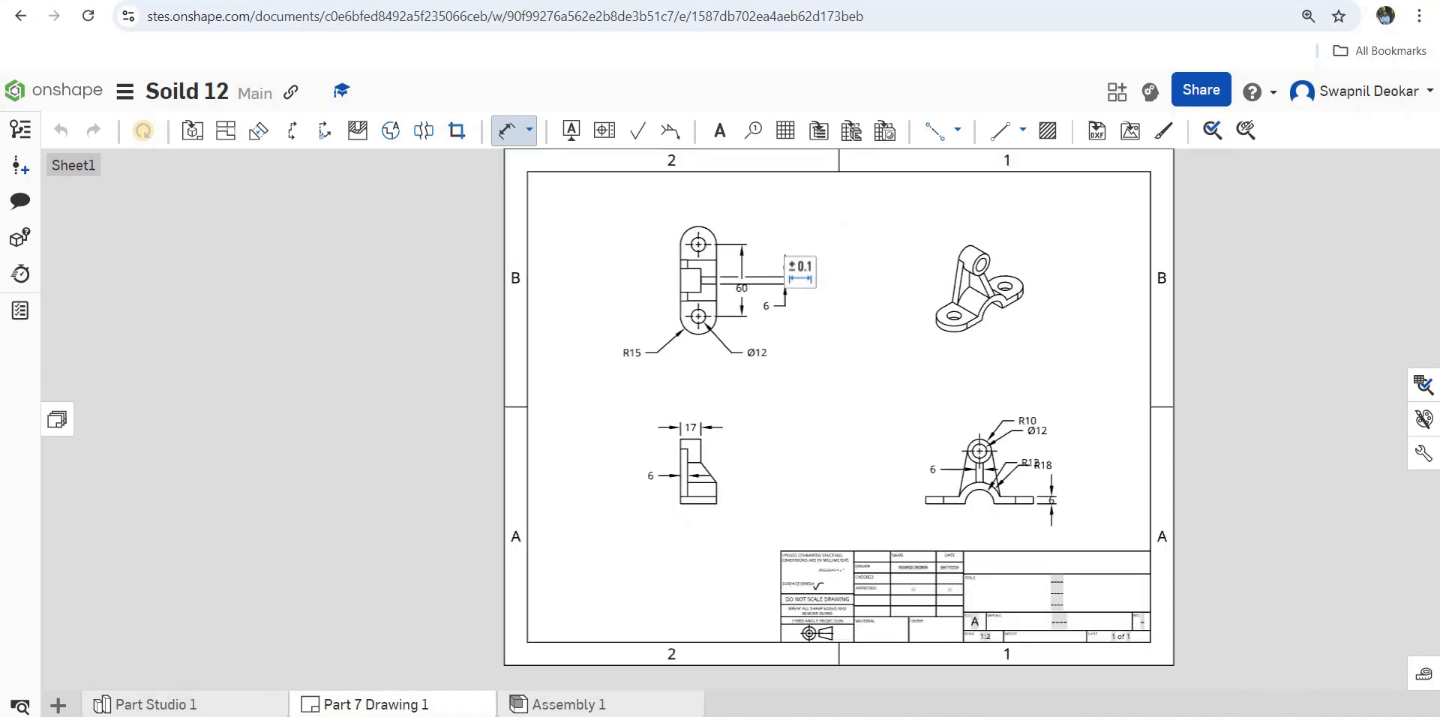